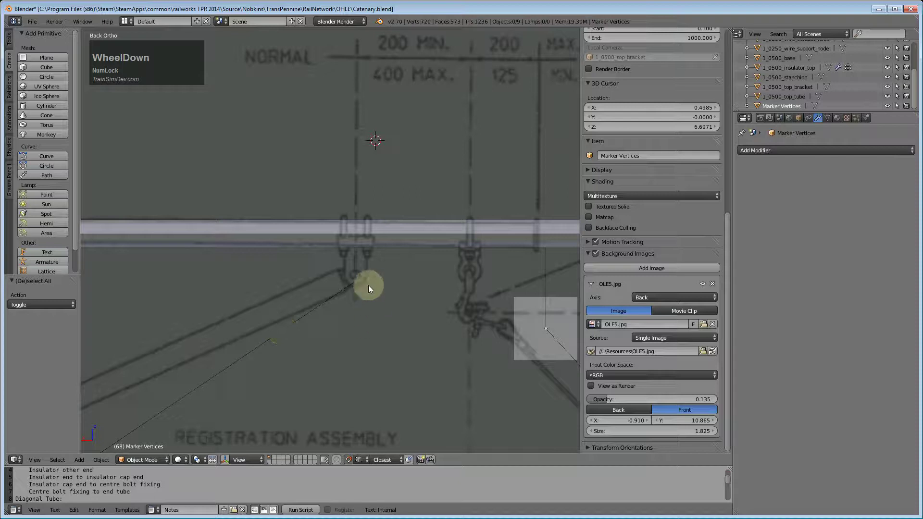
Snap the 3D cursor to the selected vertex of the Marker Vertices mesh on the top tube's centreline
key("Tab")
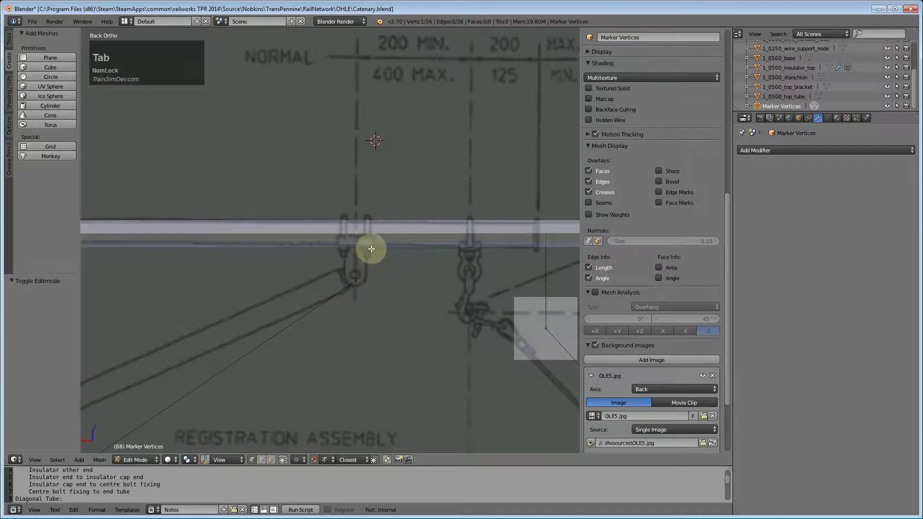
key("shift+s")
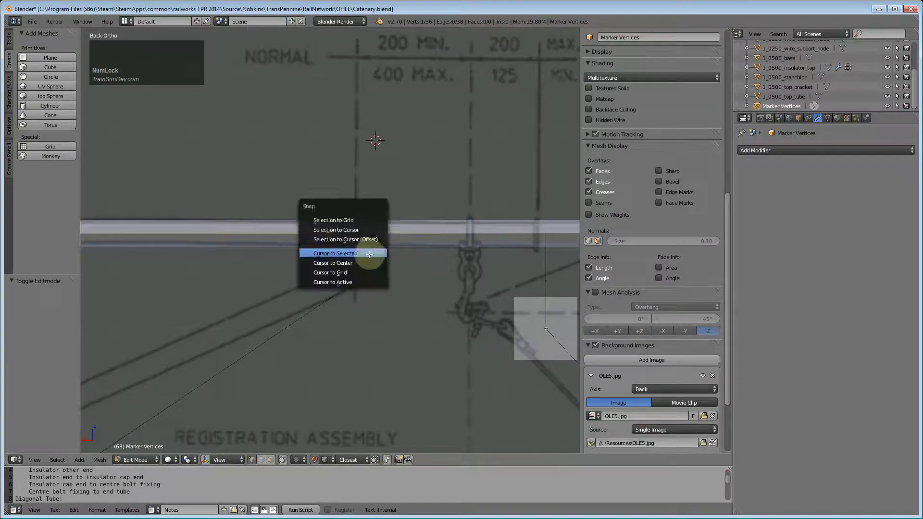
left_click(368, 254)
scroll(408, 343, "up", 4)
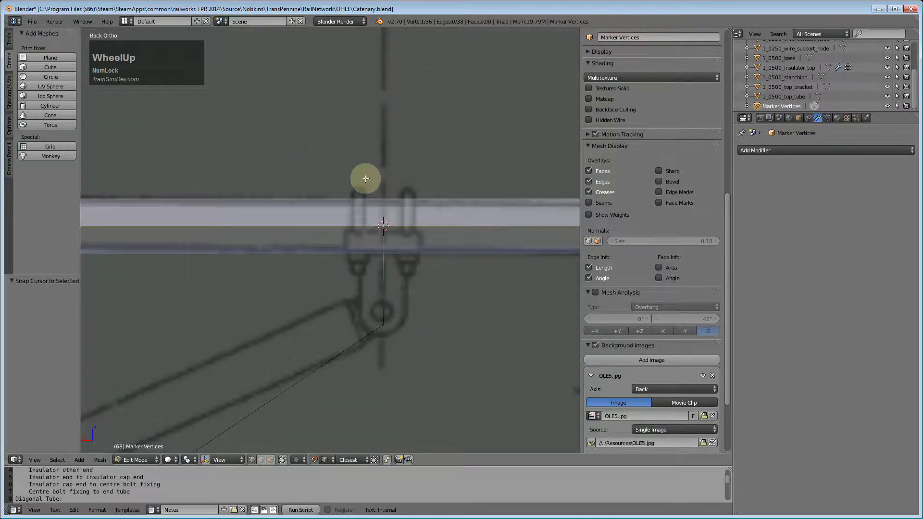
In left view, hide the stanchion, top insulator and top bracket objects to expose the top tube's end
key("ctrl+KP_3")
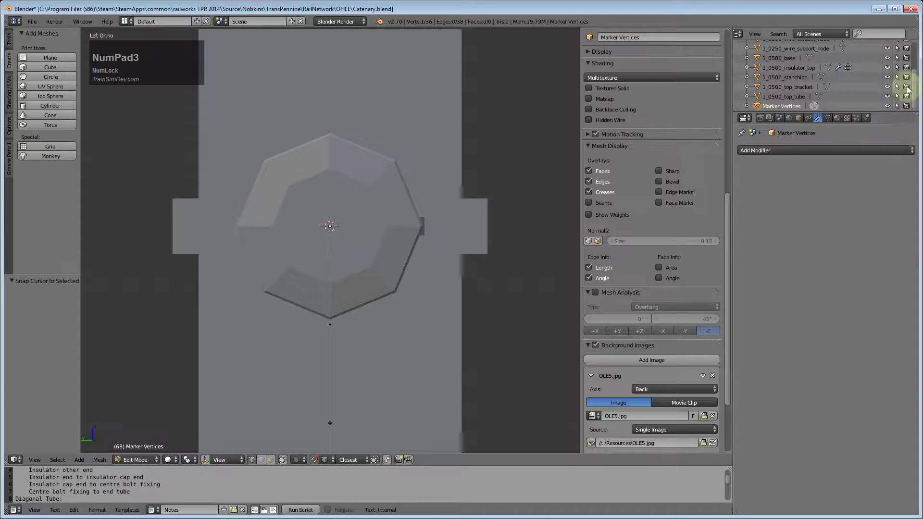
left_click(890, 78)
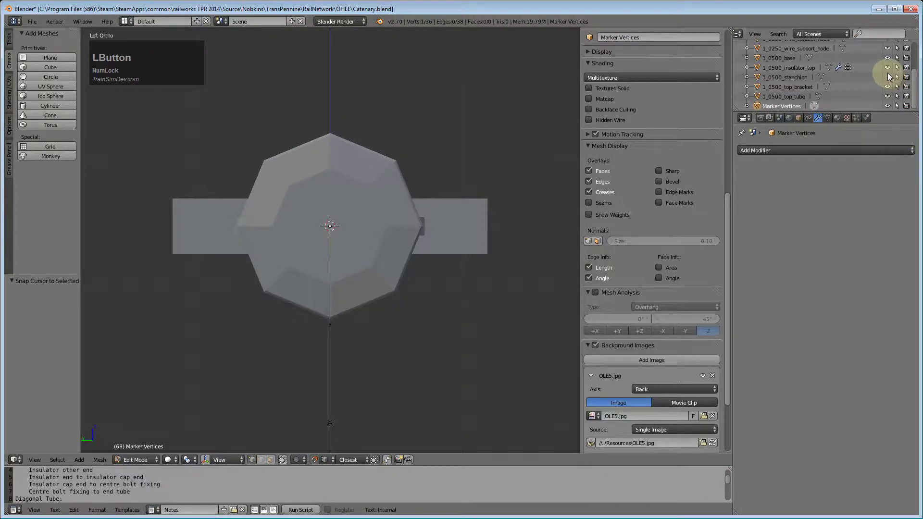
scroll(913, 65, "up", 3)
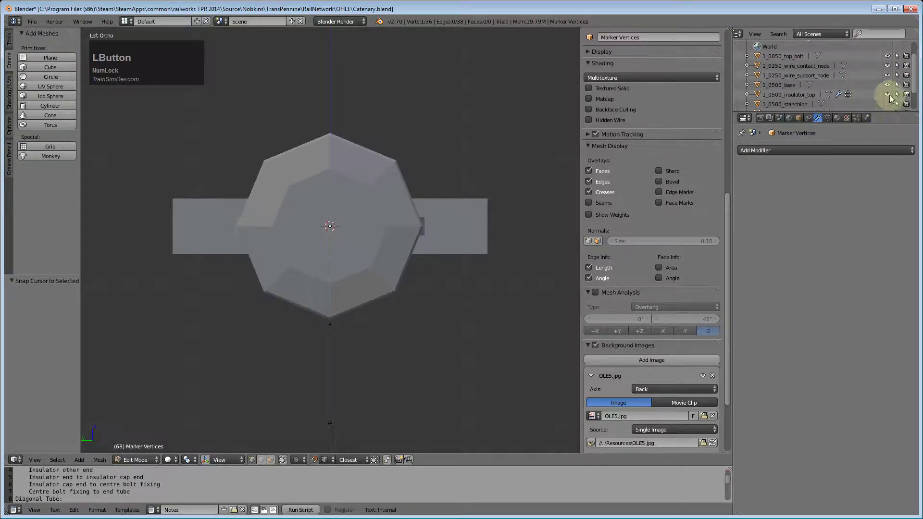
left_click(886, 94)
scroll(915, 80, "down", 3)
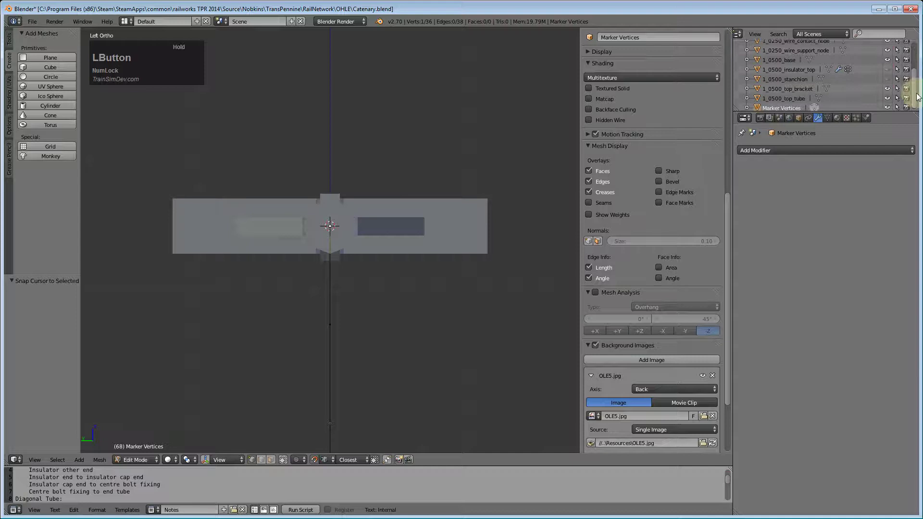
left_click(888, 88)
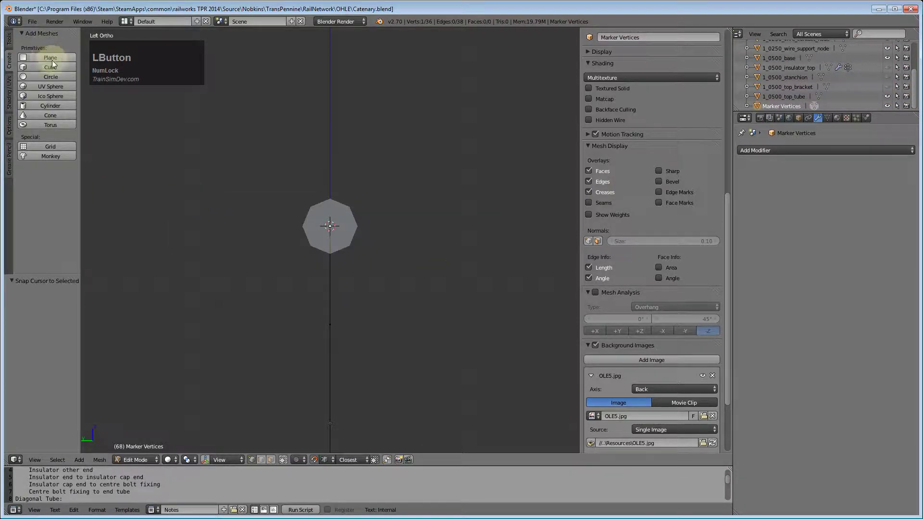
Add a torus as a new object at the 3D cursor, aligned to the left view
key("Tab")
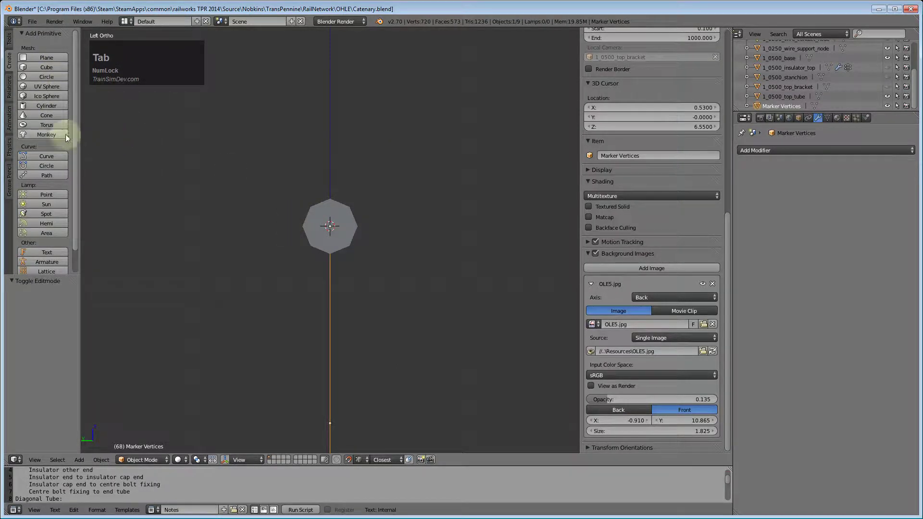
left_click(47, 124)
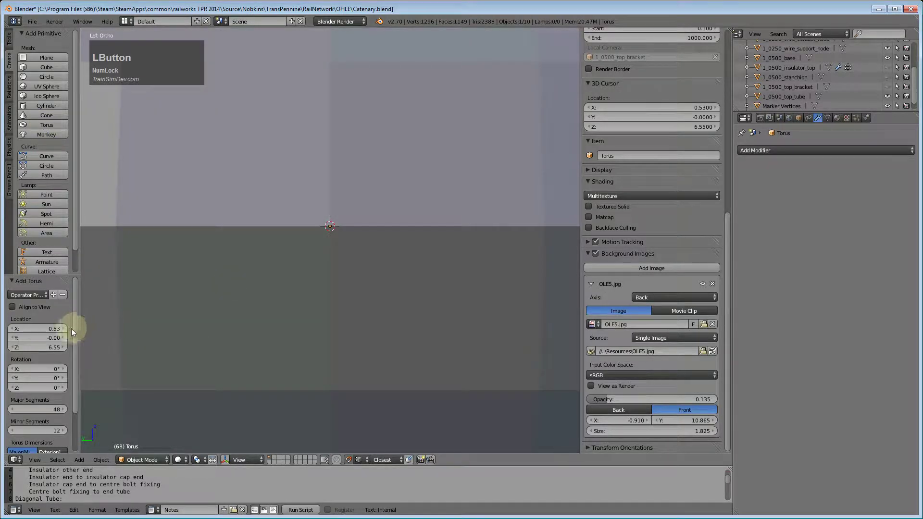
mouse_move(72, 328)
left_mouse_down()
mouse_move(76, 353)
mouse_move(79, 331)
left_mouse_up()
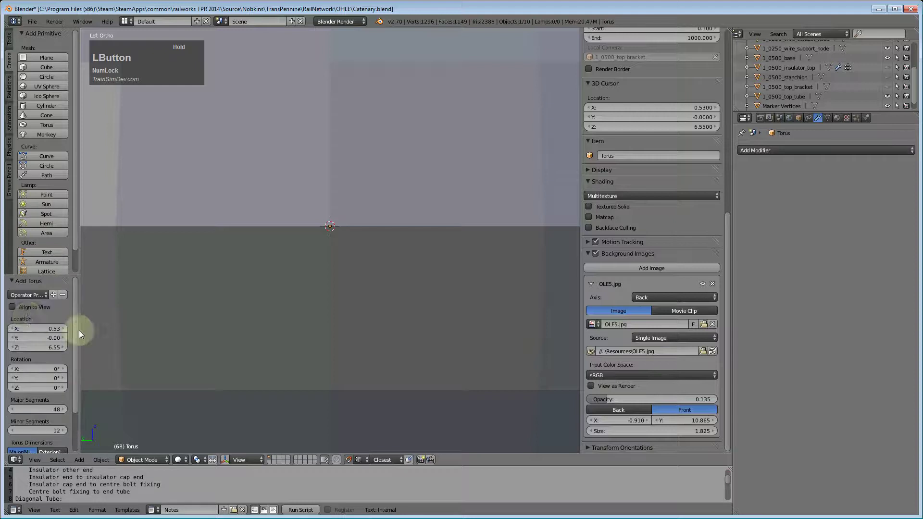
left_click(13, 308)
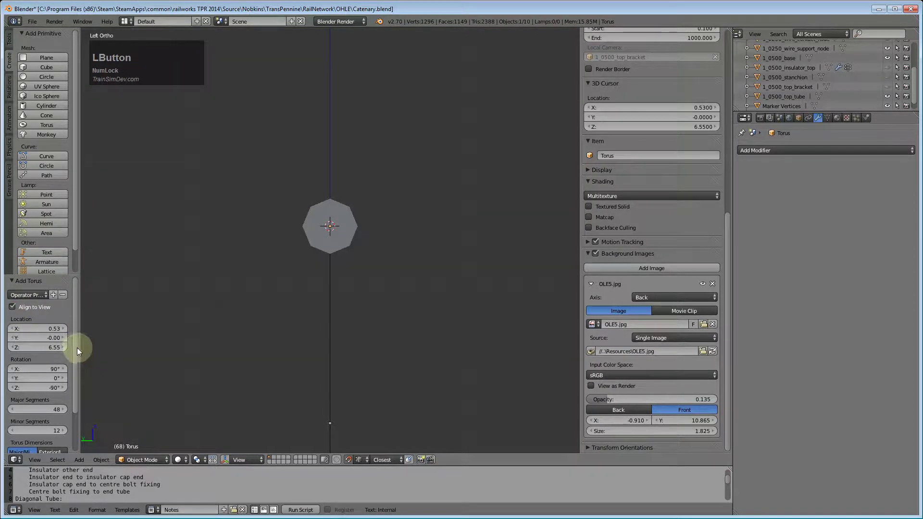
Size the torus by exterior and interior radius, with an exterior radius of 0.031 and an interior radius of about 0.02
scroll(72, 384, "down", 3)
left_click(52, 402)
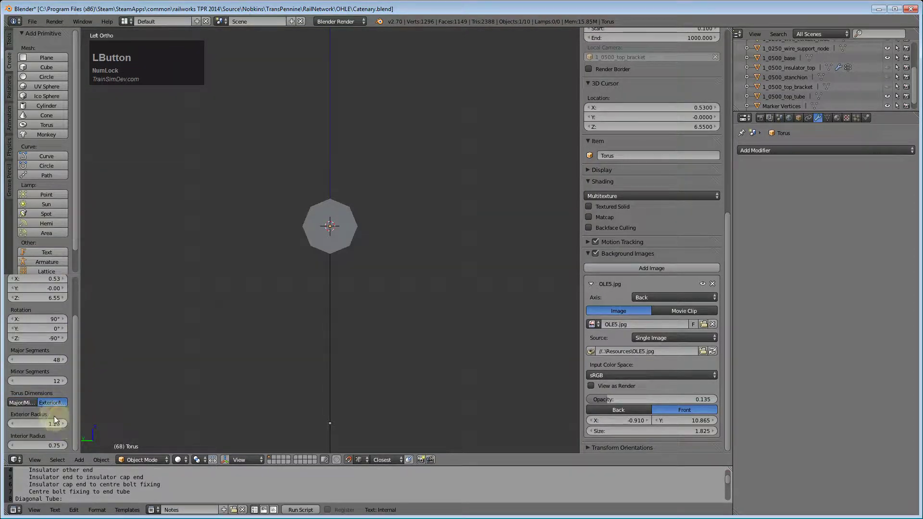
left_click(48, 424)
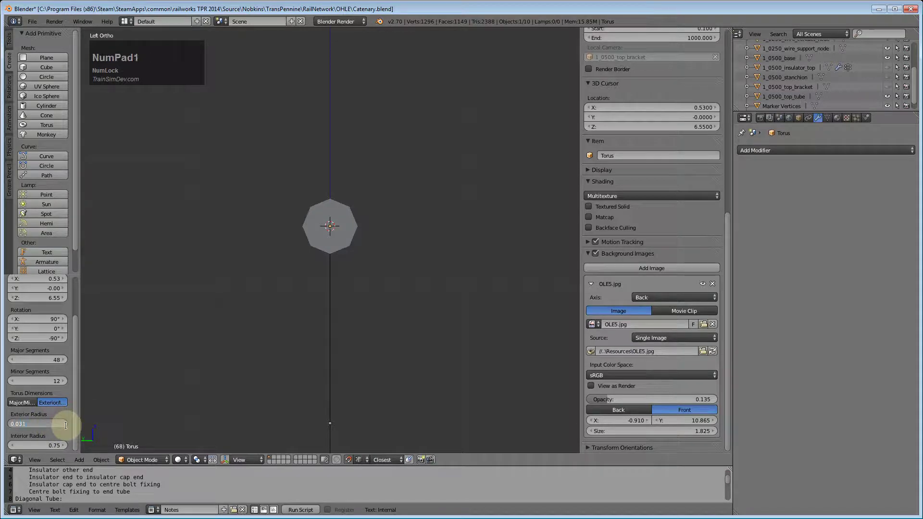
type("0.031")
left_click(54, 446)
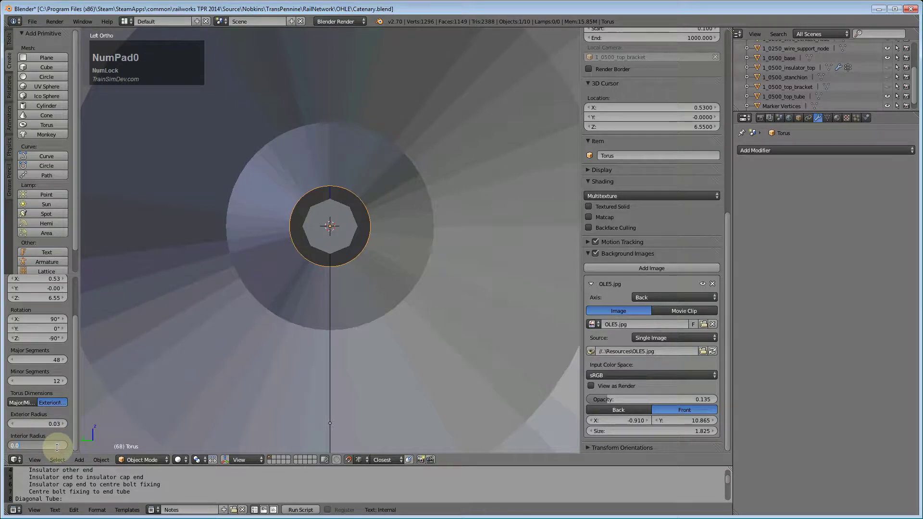
left_click(39, 425)
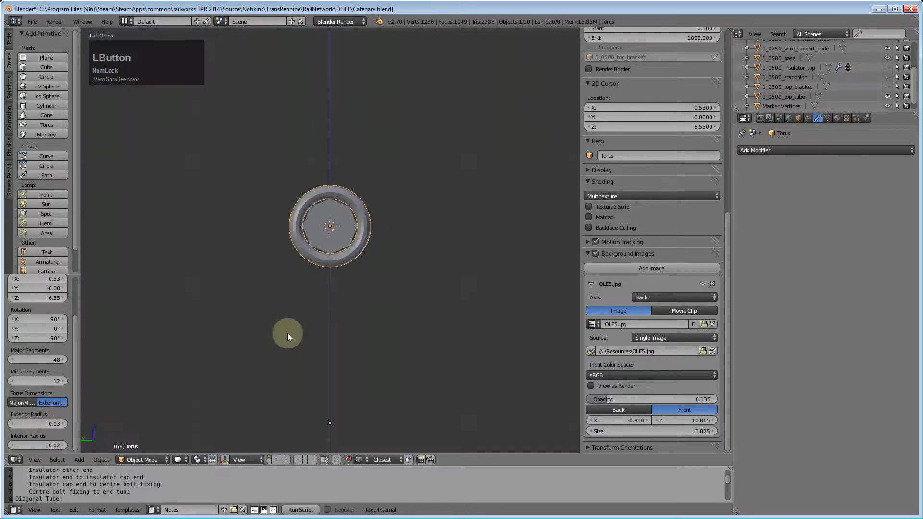
key("KP_Decimal")
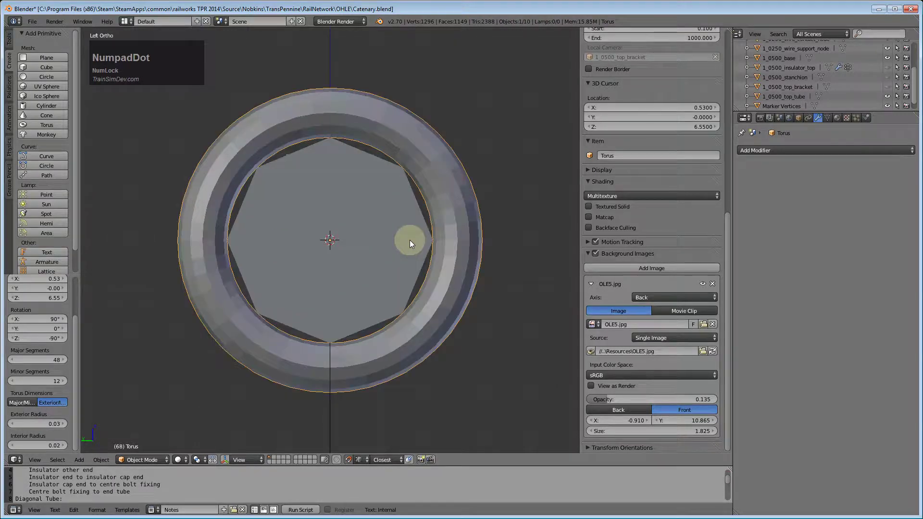
Set the torus to 8 major segments and 8 minor segments
left_click(61, 360)
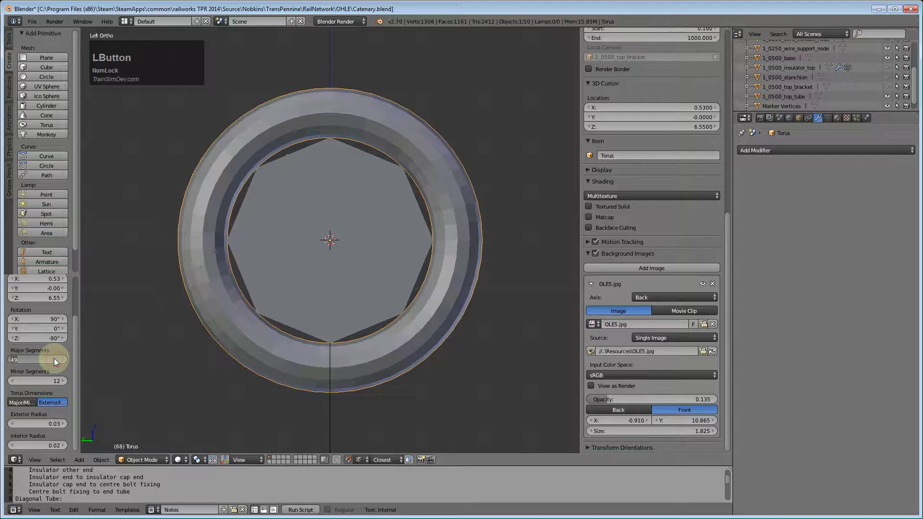
type("8")
left_click(58, 379)
left_click(62, 379)
left_click(46, 379)
type("8")
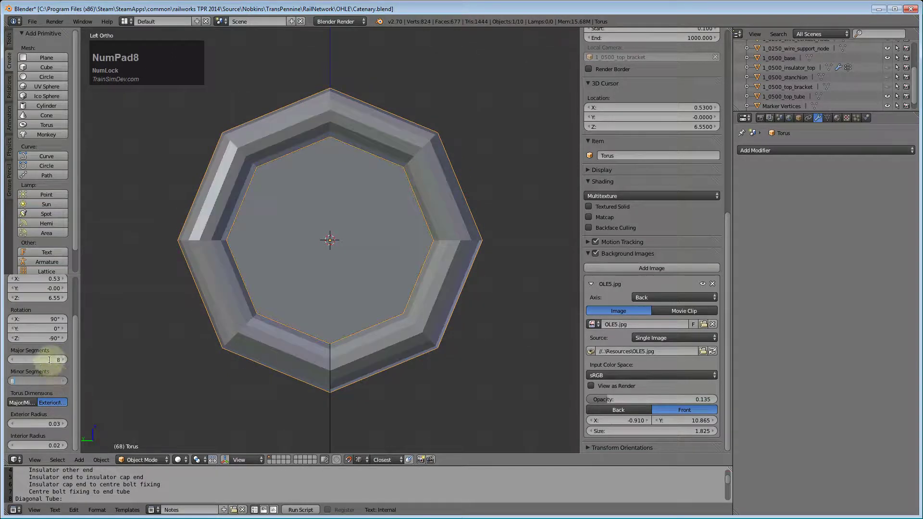
left_click(49, 360)
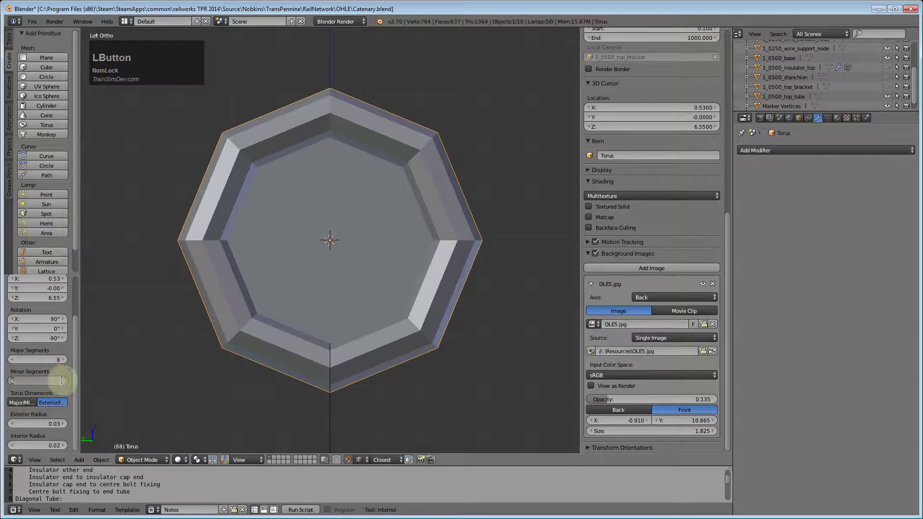
Try 3 and 4 minor segments on the torus and return the count to 8
type("3")
left_click(48, 359)
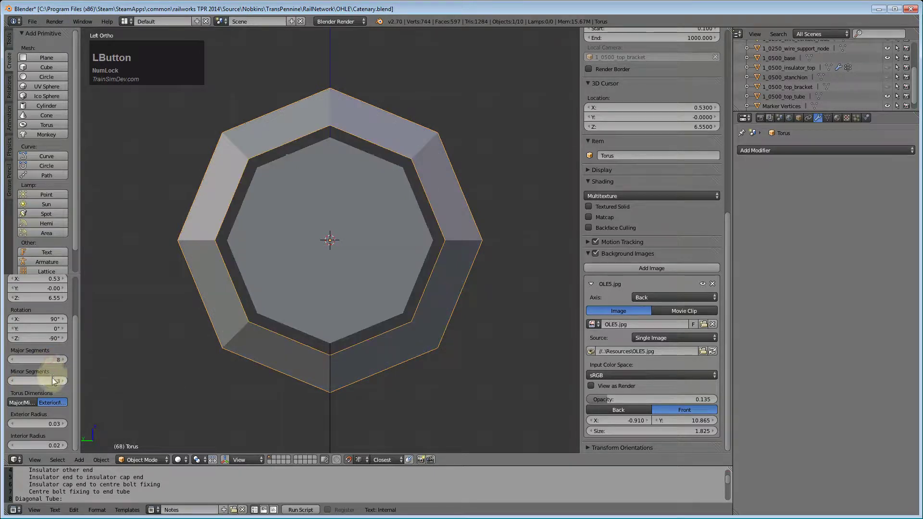
type("4")
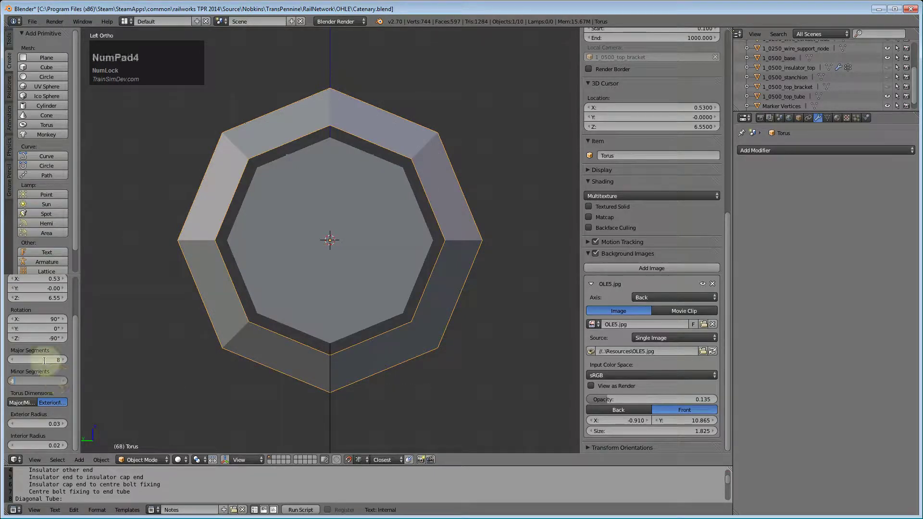
left_click(46, 360)
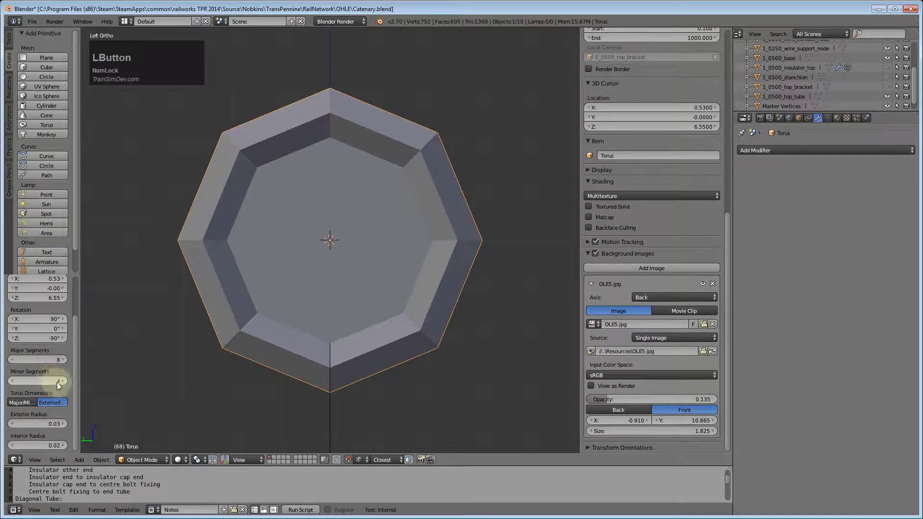
left_click(52, 382)
type("8")
left_click(46, 359)
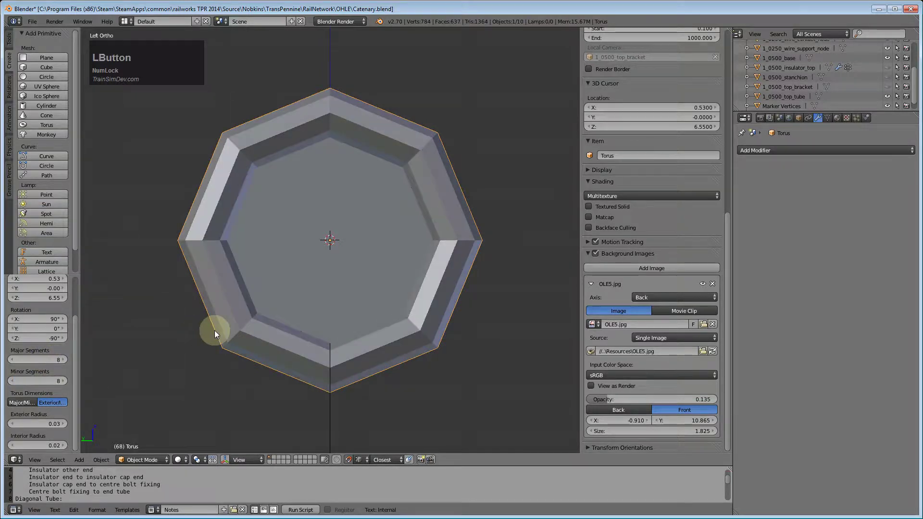
In Edit Mode in back view, move the whole torus mesh 0.02 along X, over one of the drawing's U-bolts
middle_click_drag(210, 340, 322, 345)
key("ctrl+KP_1")
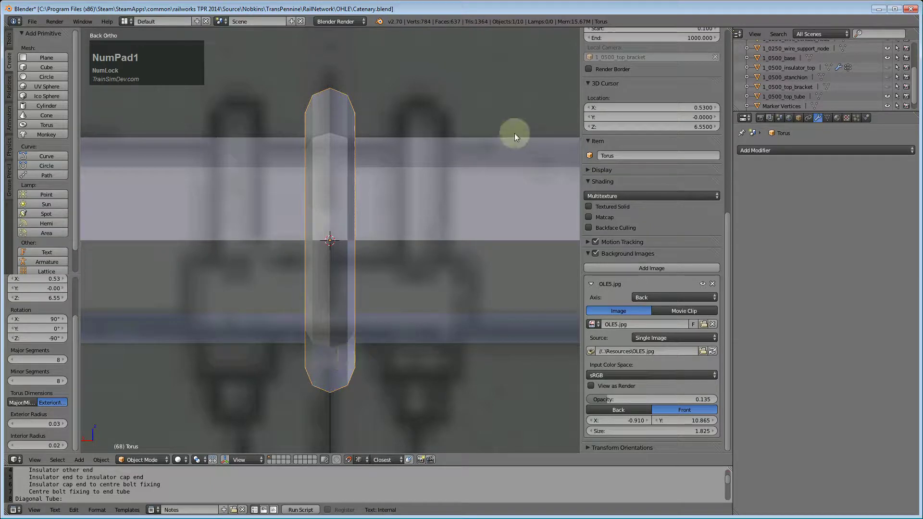
left_click(451, 166)
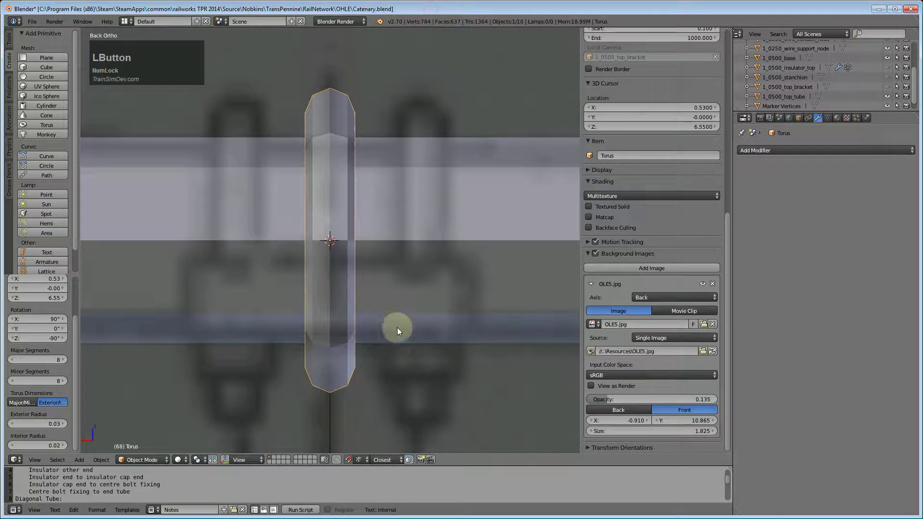
key("Tab")
key("a")
key("a")
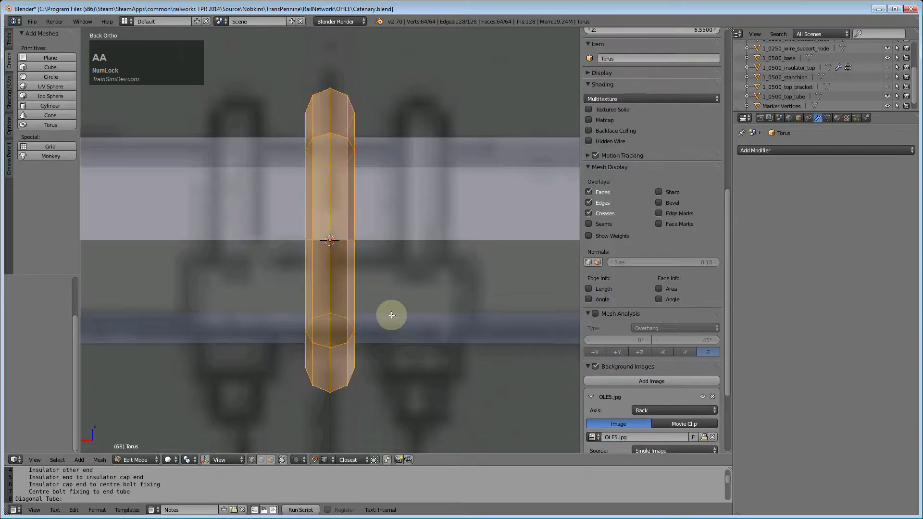
key("g")
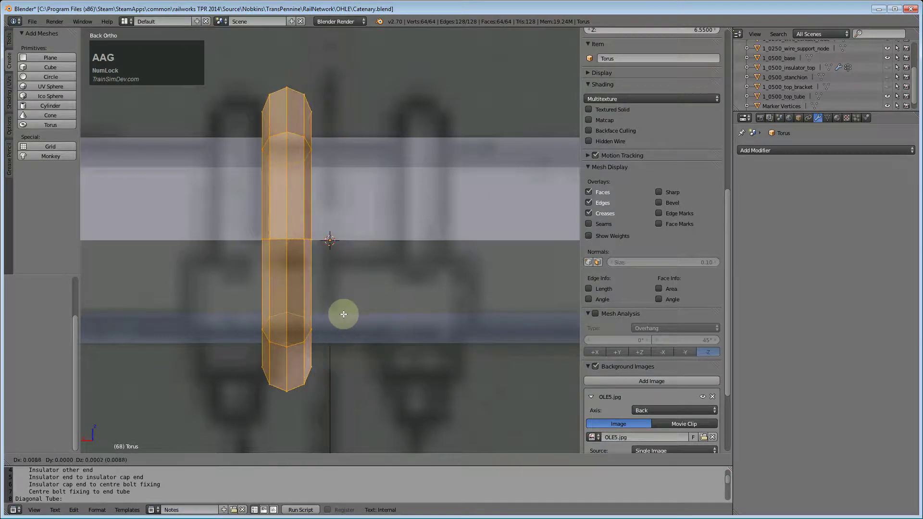
key("x")
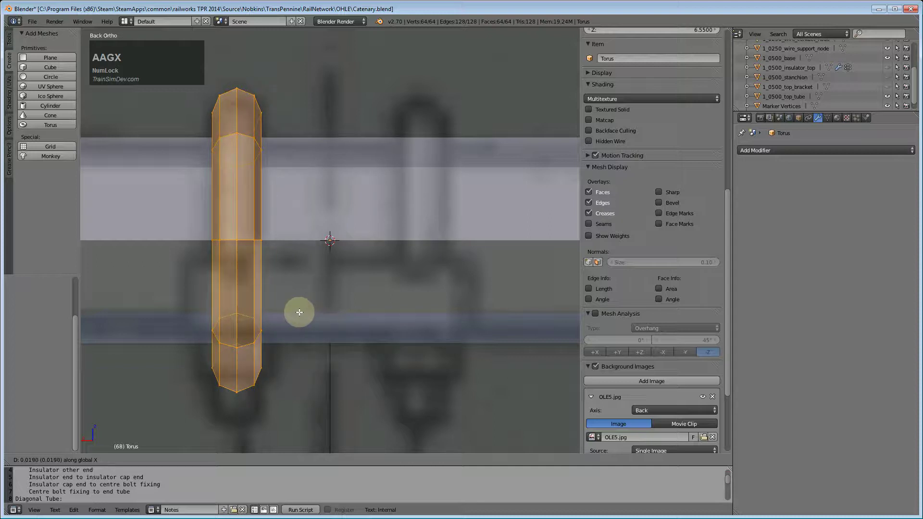
key("KP_Decimal")
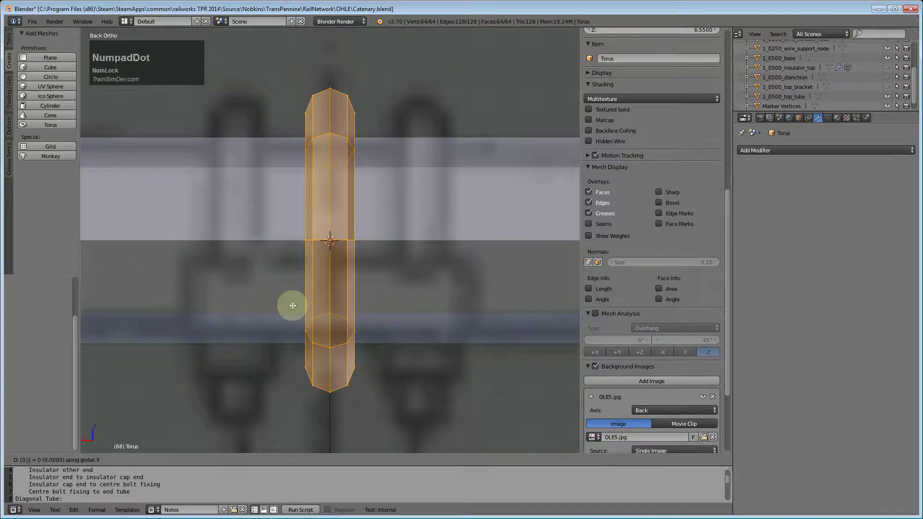
key("KP_2")
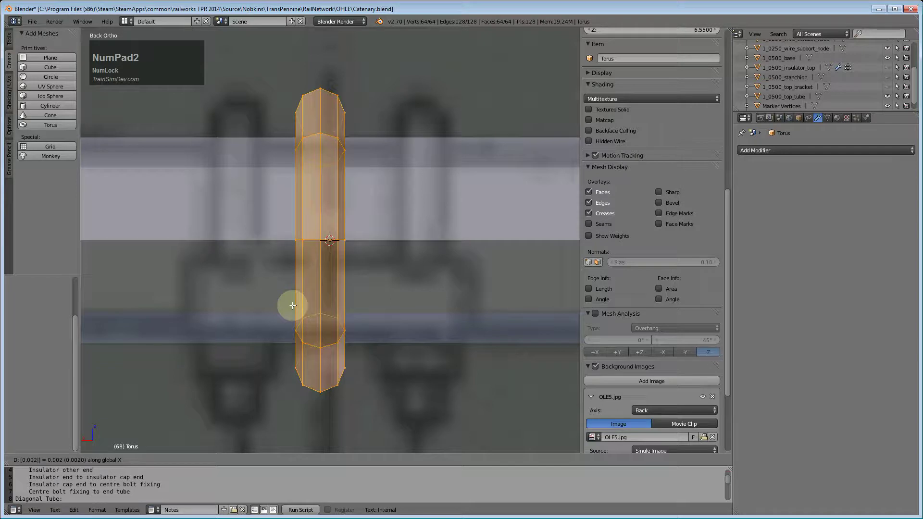
key("BackSpace")
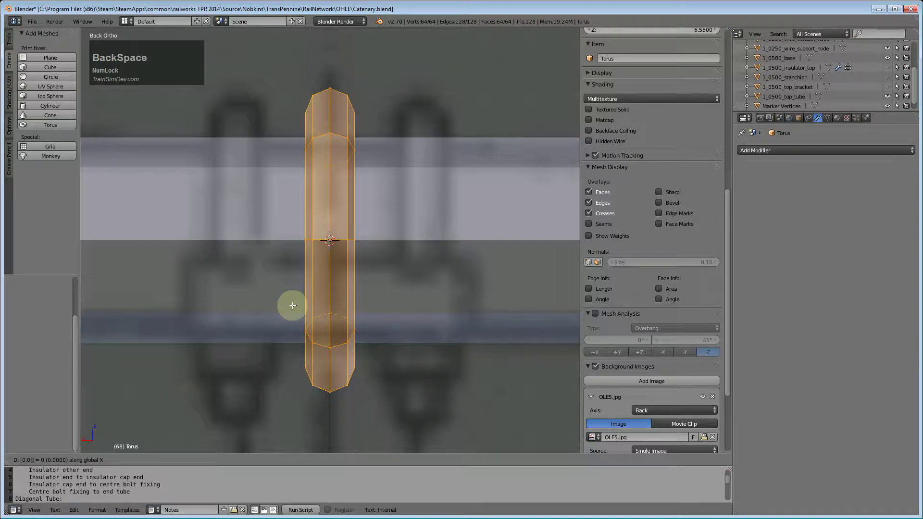
key("KP_2")
key("Return")
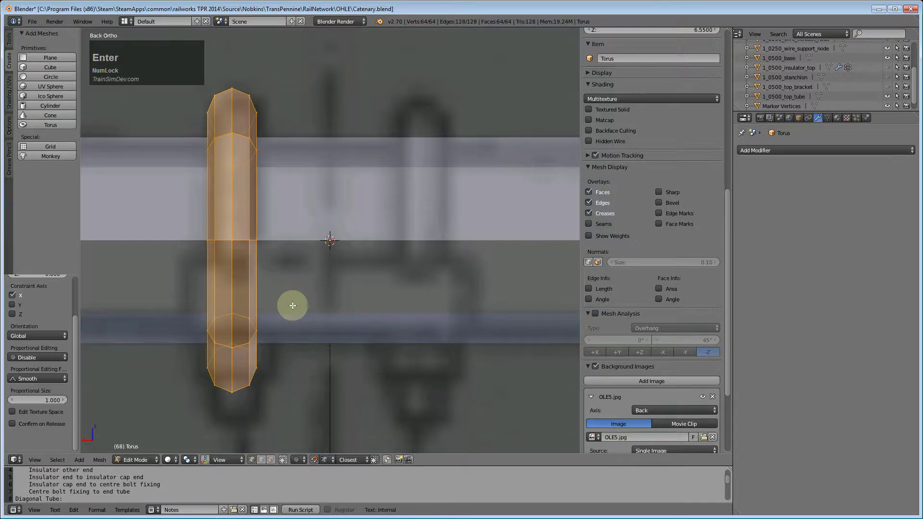
scroll(292, 305, "down", 3)
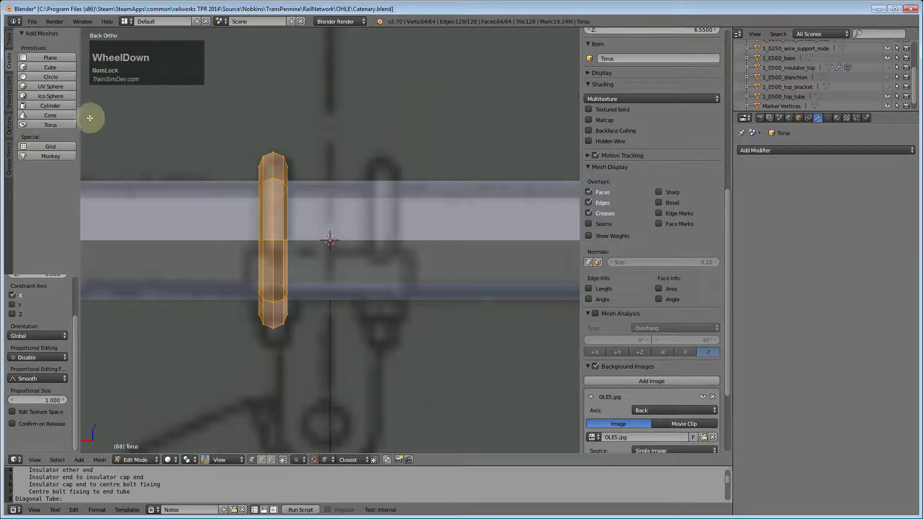
scroll(295, 252, "up", 2)
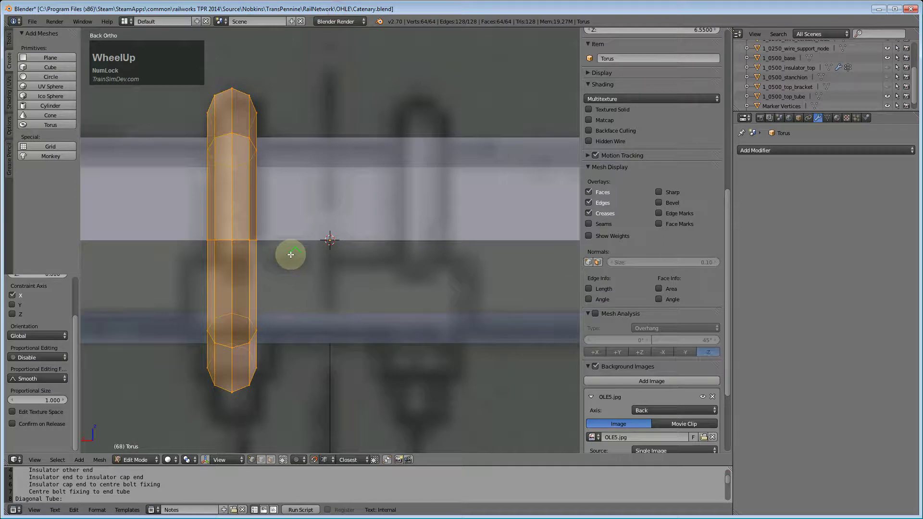
Delete the vertices of the torus's lower half, keeping only the arch from the horizontal centreline upwards
scroll(265, 277, "up", 1)
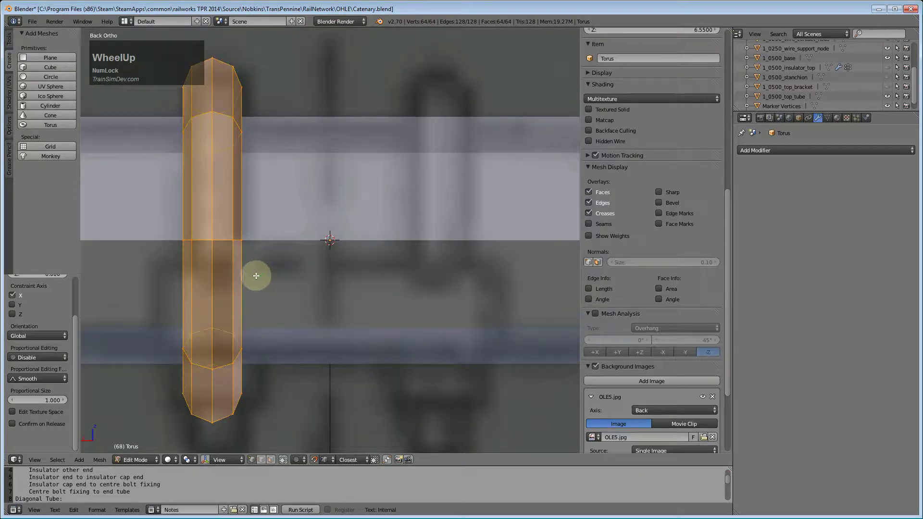
middle_click_drag(239, 274, 279, 274)
scroll(303, 299, "down", 3)
middle_click_drag(331, 311, 369, 309)
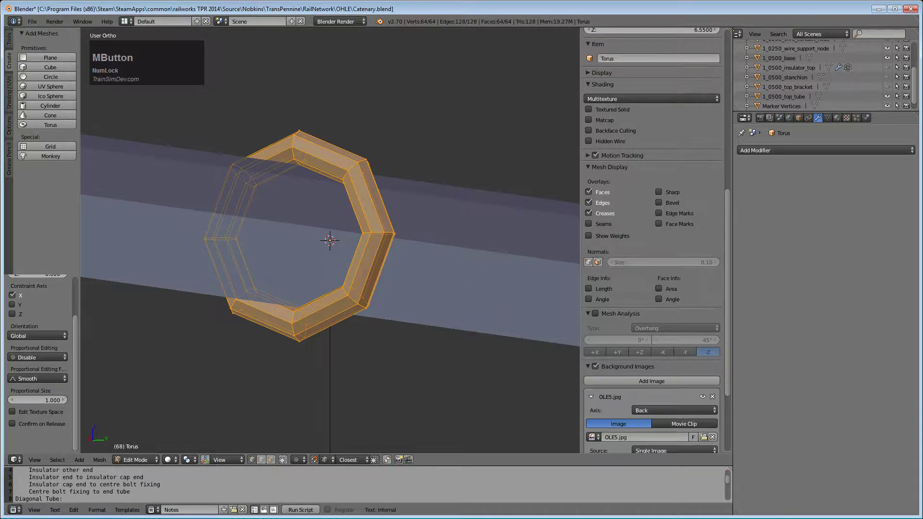
key("a")
key("a")
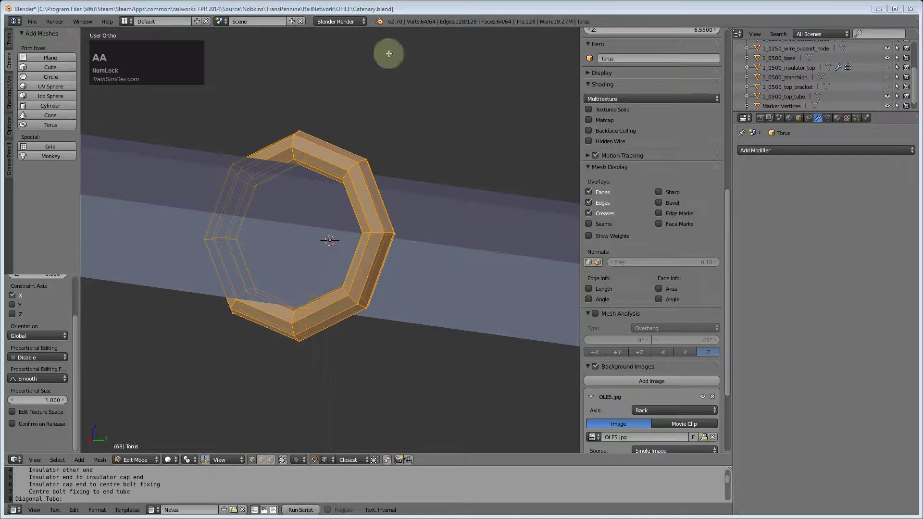
key("a")
left_click(361, 315, "alt")
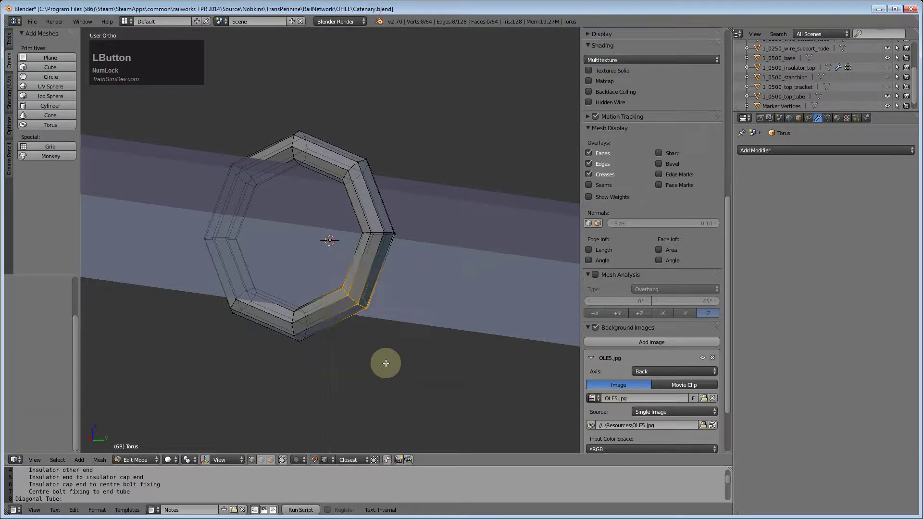
key("b")
left_click_drag(257, 301, 390, 399)
key("b")
left_click_drag(202, 266, 330, 347)
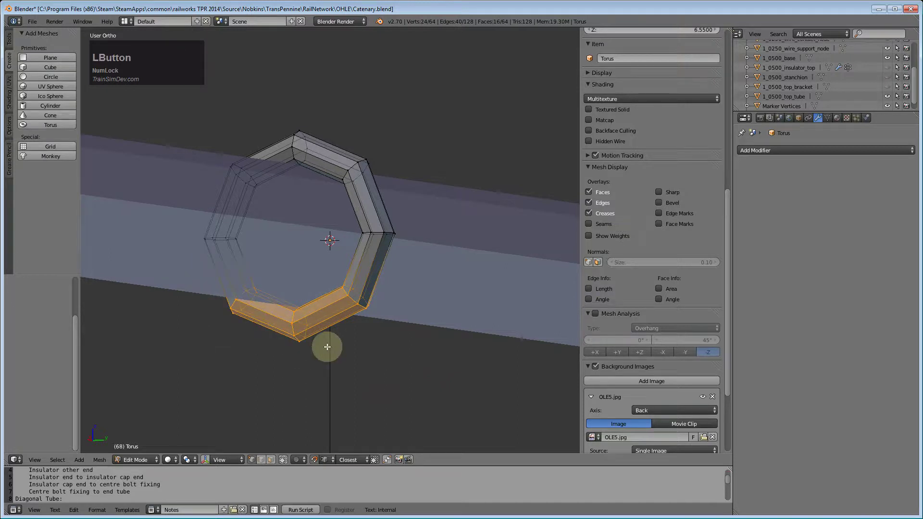
key("x")
left_click(310, 347)
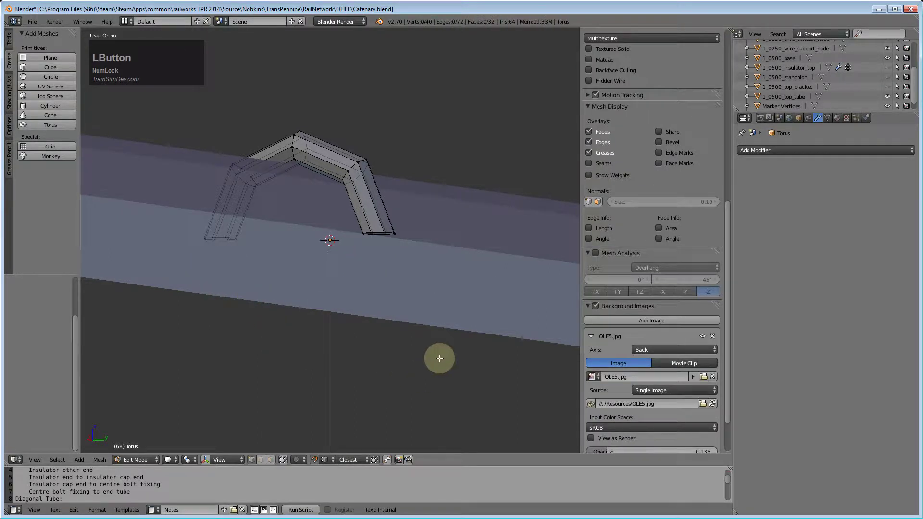
Extrude both open ends of the arch downward along Z by about 0.025 to form the U-bolt's legs
mouse_move(430, 344)
middle_mouse_down()
mouse_move(403, 330)
mouse_move(427, 334)
middle_mouse_up()
key("b")
left_click_drag(360, 200, 441, 270)
key("b")
left_click_drag(194, 216, 319, 303)
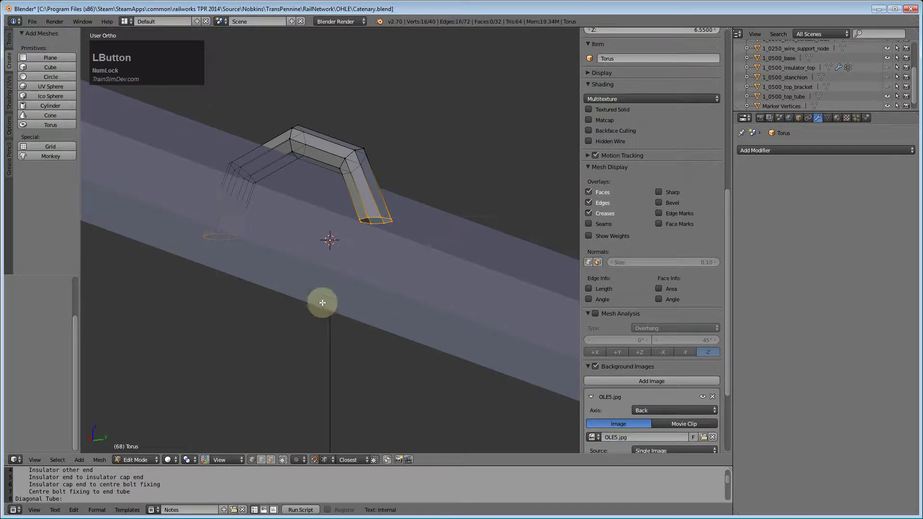
key("ctrl+KP_1")
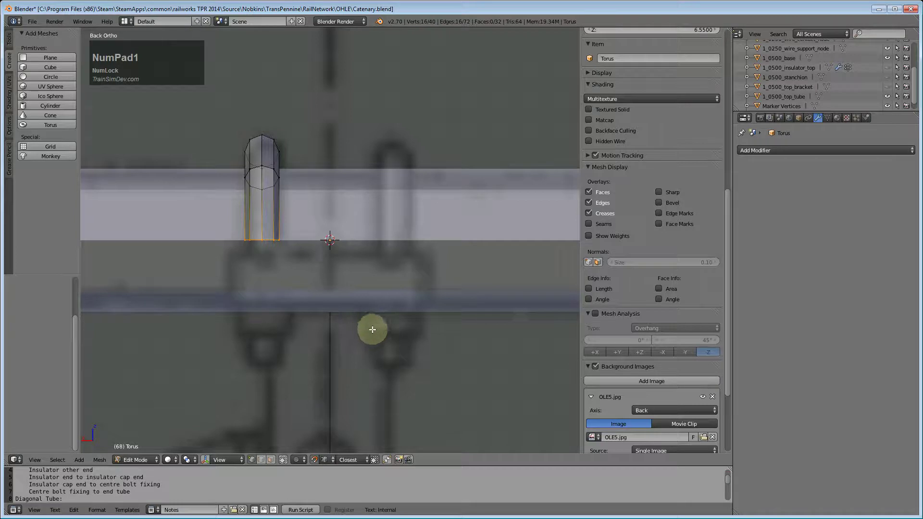
key("e")
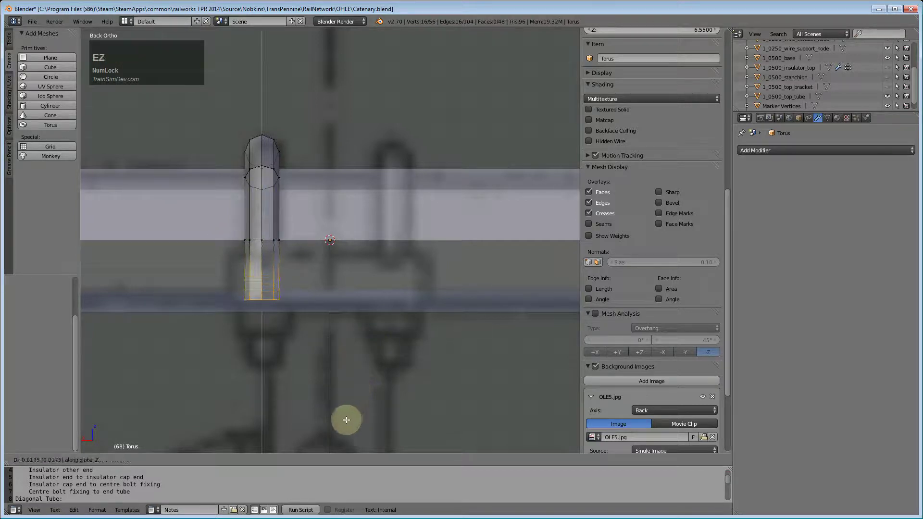
left_click(292, 396)
key("g")
key("z")
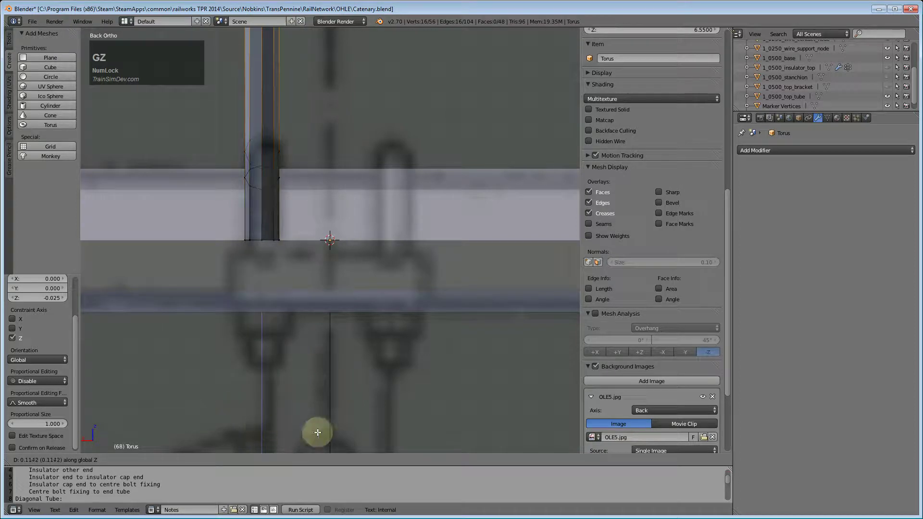
key("Escape")
Lengthen the U-bolt's legs by moving their end vertices about 0.017 further down along Z, following the drawing
scroll(372, 408, "down", 2)
key("g")
key("z")
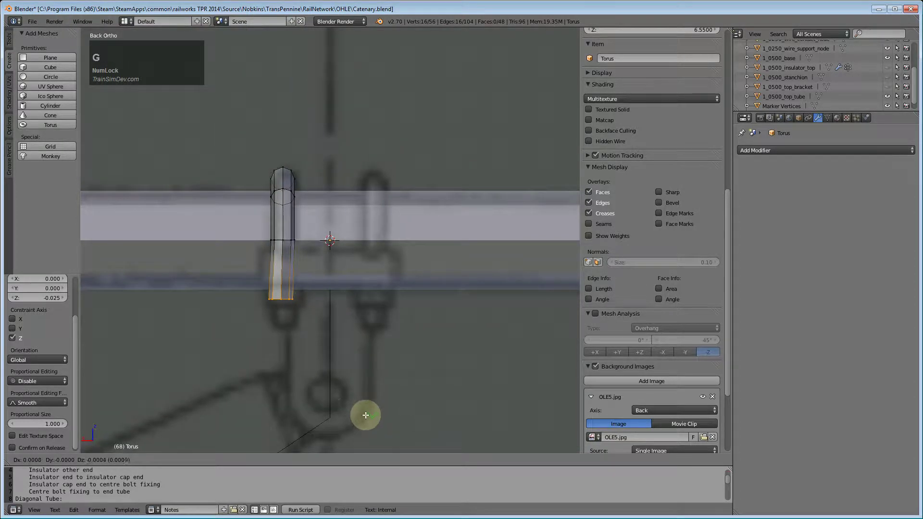
left_click(359, 449)
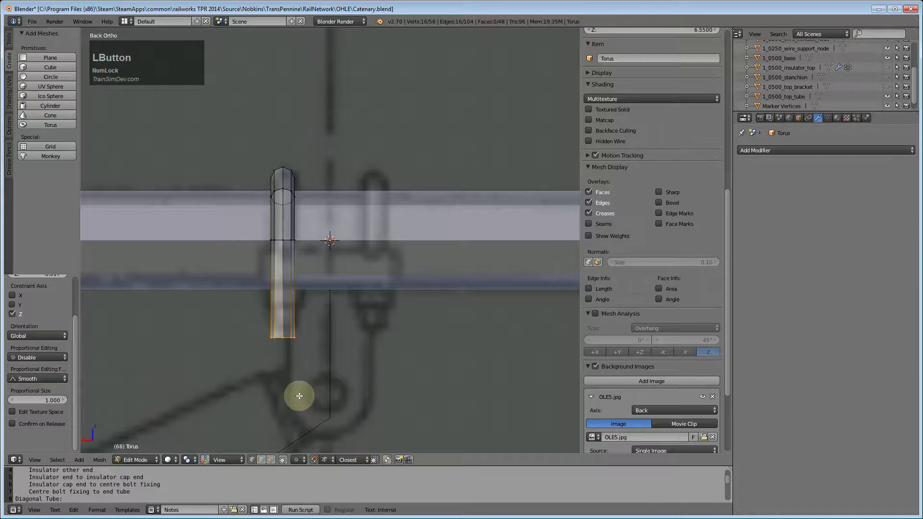
middle_click_drag(297, 396, 376, 390)
key("ctrl+KP_1")
key("shift+s")
key("Escape")
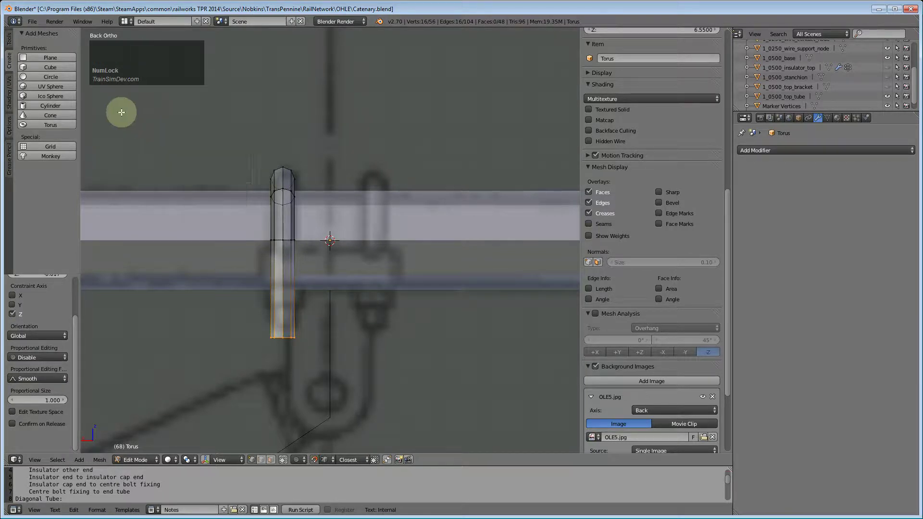
Add a circle at the 3D cursor with 8 vertices, radius 0.021 and a 90° rotation about Y
left_click(48, 79)
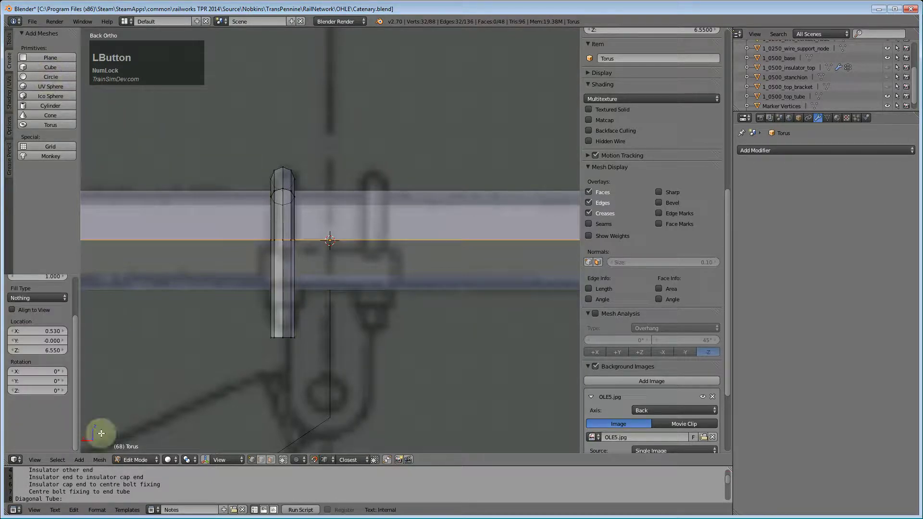
left_click_drag(78, 320, 80, 259)
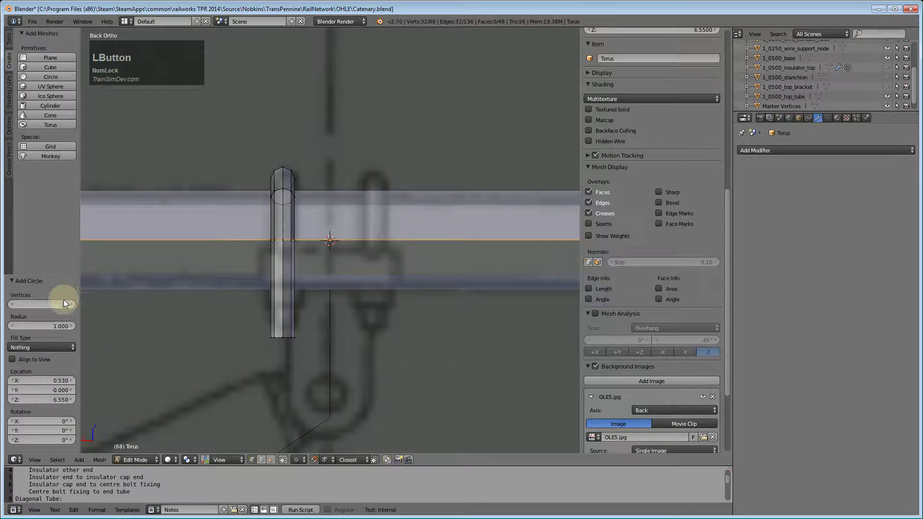
type("8")
left_click(61, 325)
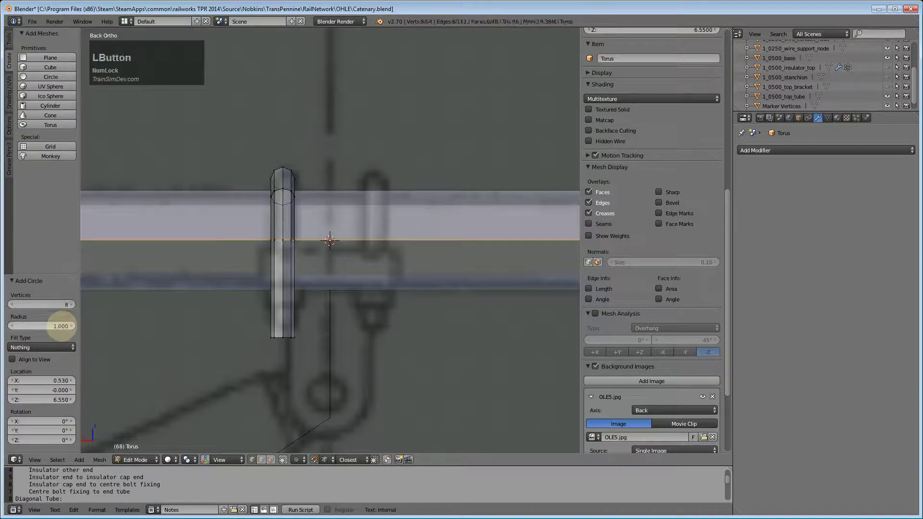
type("0.021")
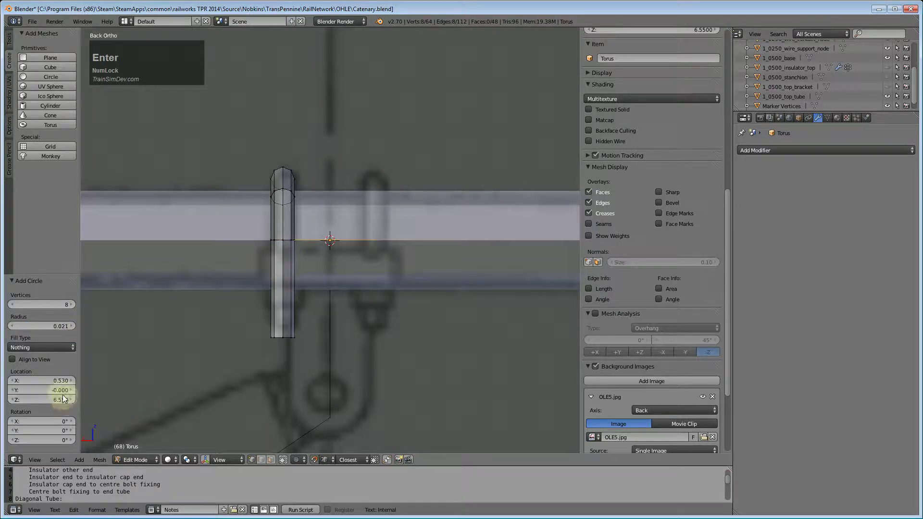
left_click(54, 428)
type("90")
key("Return")
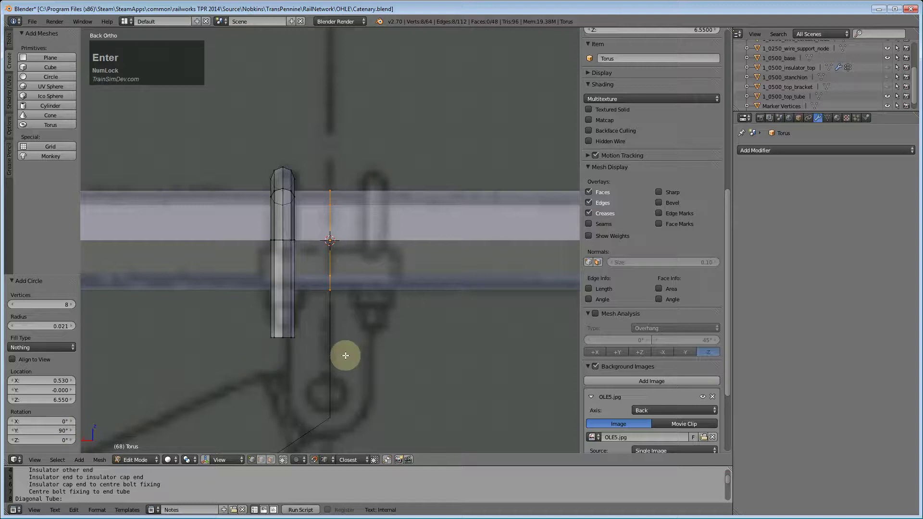
Move the circle 0.02 along X onto the U-bolt
key("g")
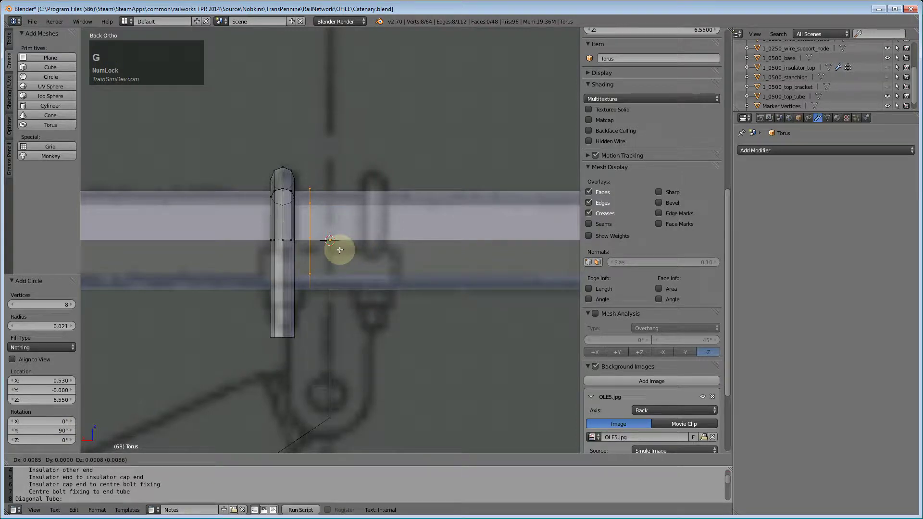
key("x")
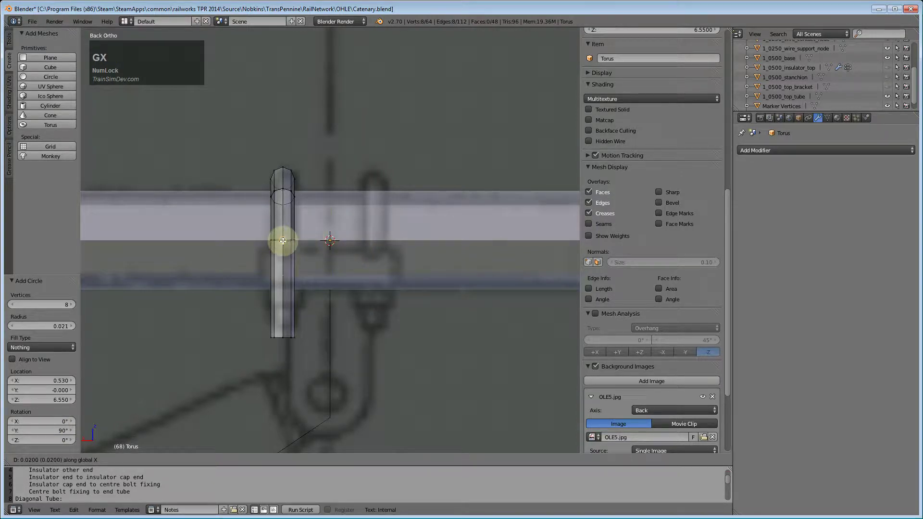
left_click(282, 241)
Delete the circle's five upper vertices, keeping only the three-vertex arc beneath the tube
middle_click_drag(377, 347, 301, 307)
scroll(291, 313, "up", 2)
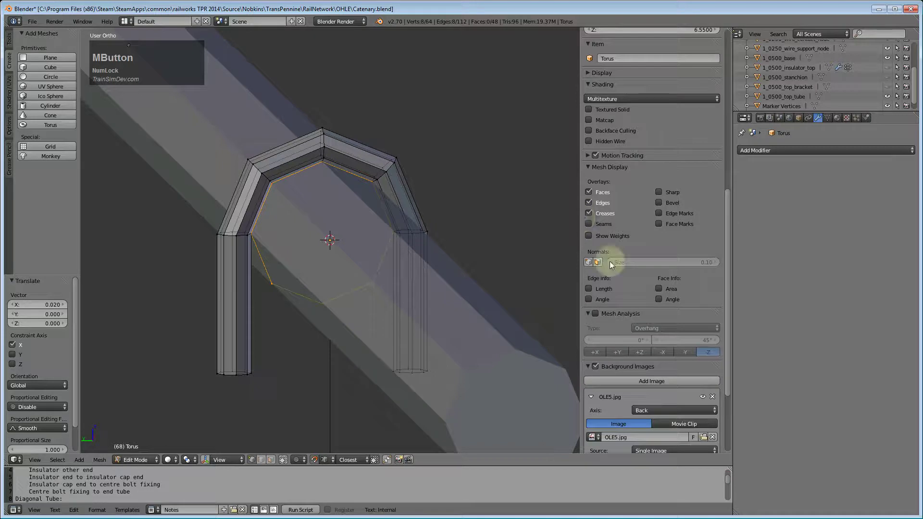
right_click(263, 230)
middle_click_drag(270, 232, 301, 231)
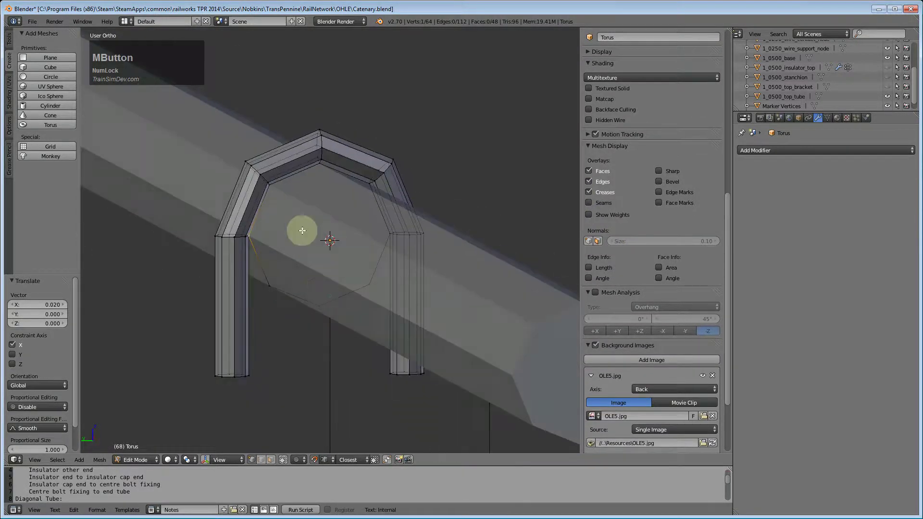
right_click(279, 192, "shift")
right_click(326, 186, "shift")
right_click(359, 211, "shift")
right_click(369, 240, "shift")
key("x")
left_click(363, 241)
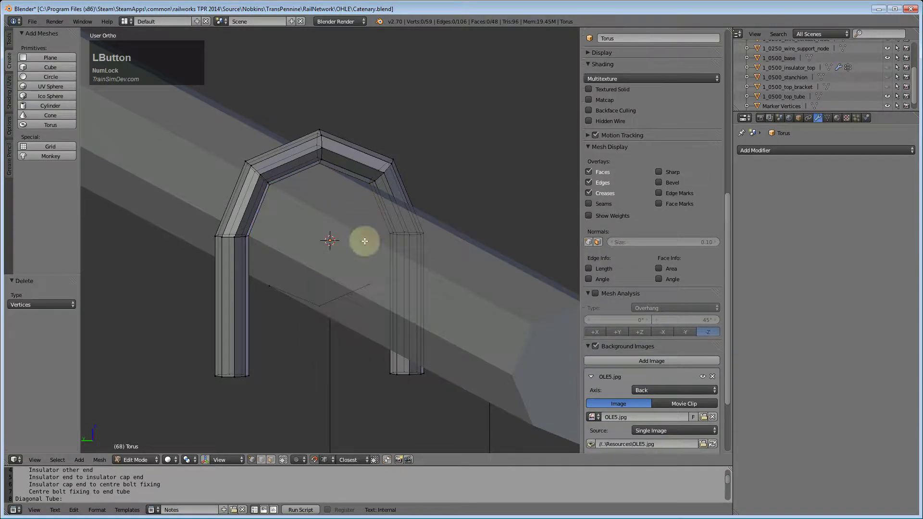
Move the three-vertex arc under the tube 0.01 along X to the outer edge of the drawing's saddle
middle_click_drag(323, 336, 305, 328)
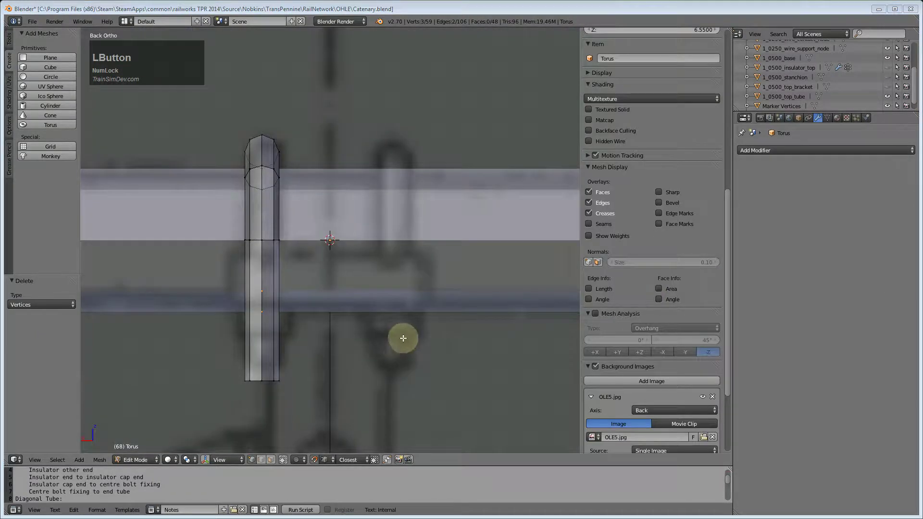
key("e")
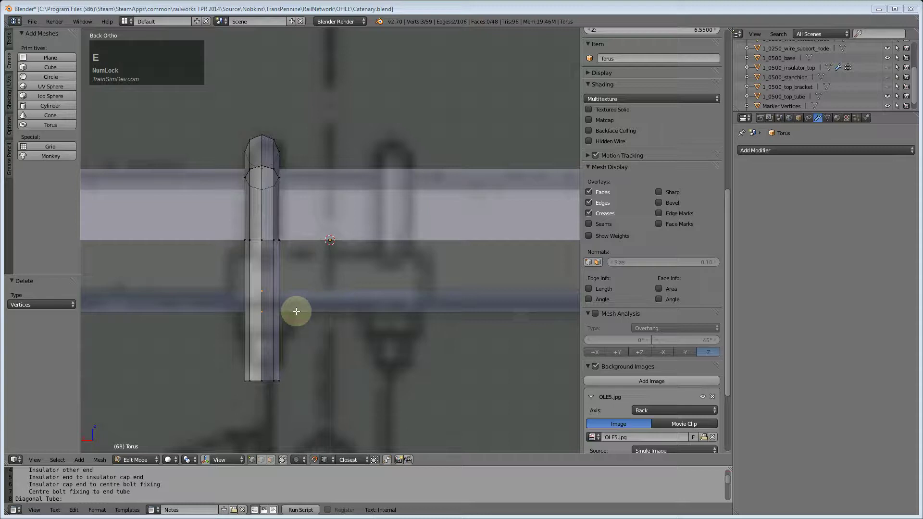
left_click(389, 10)
key("g")
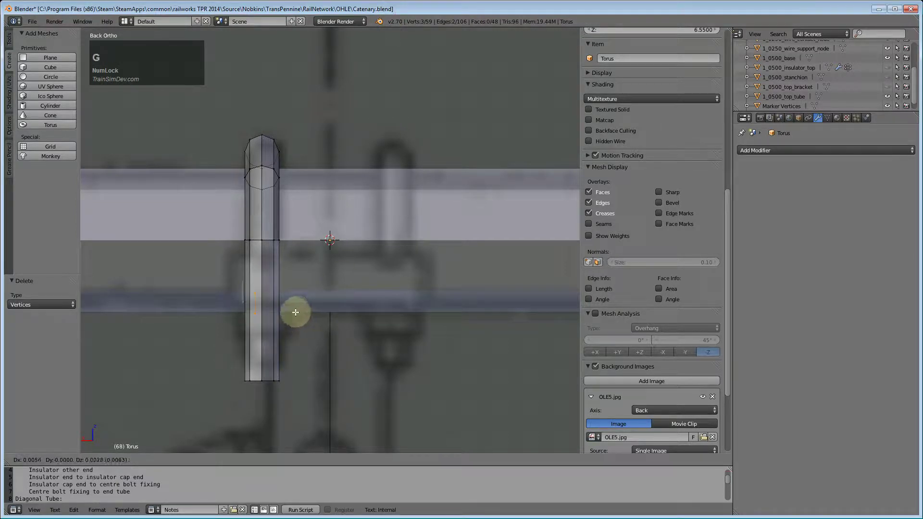
key("x")
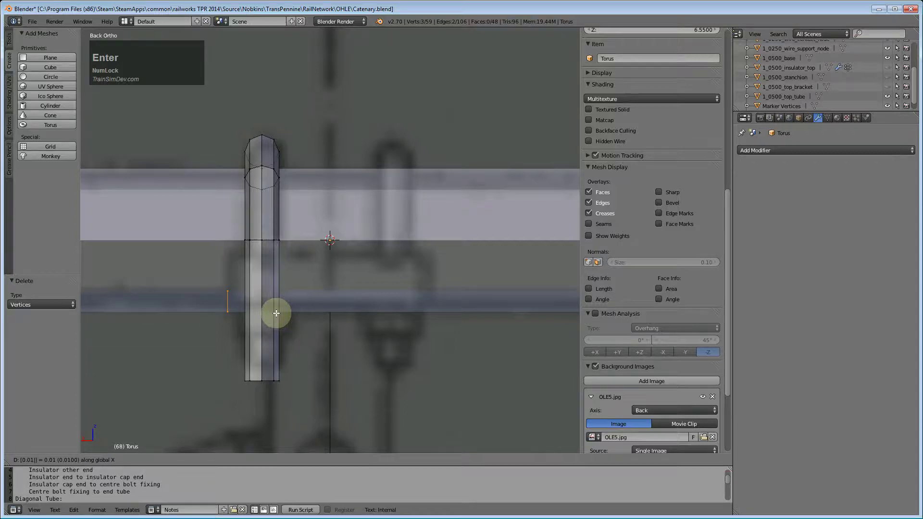
key("Return")
Extrude the three-vertex arc and move the new edges -0.03 along X to the fixing's centreline
key("e")
key("x")
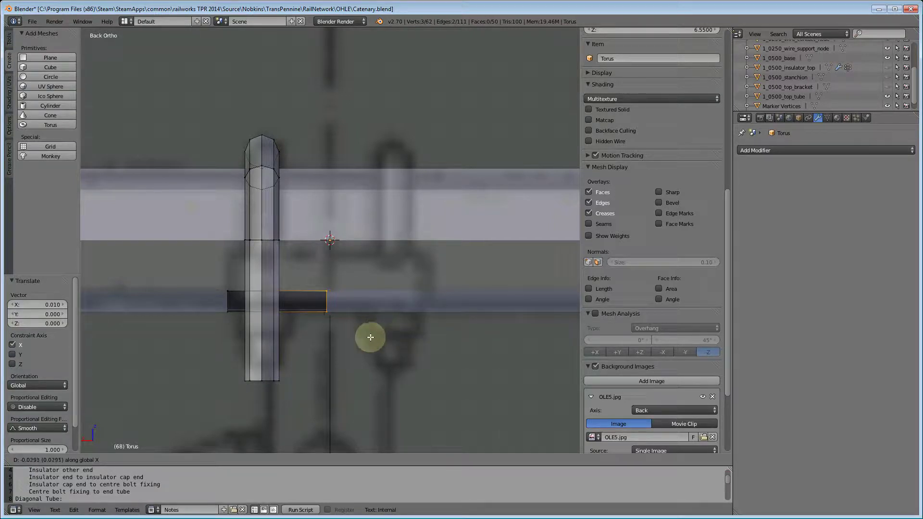
scroll(381, 382, "down", 1)
key("Escape")
scroll(387, 380, "down", 3)
scroll(387, 379, "down", 1)
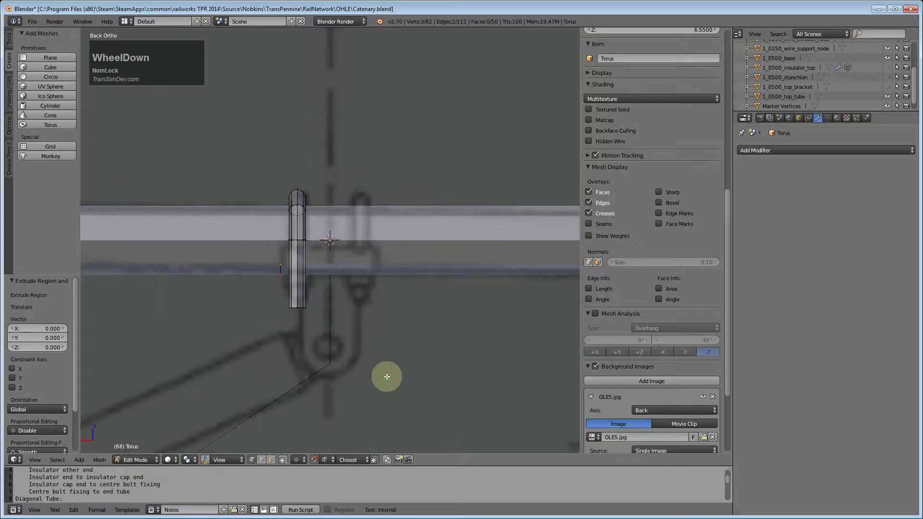
key("g")
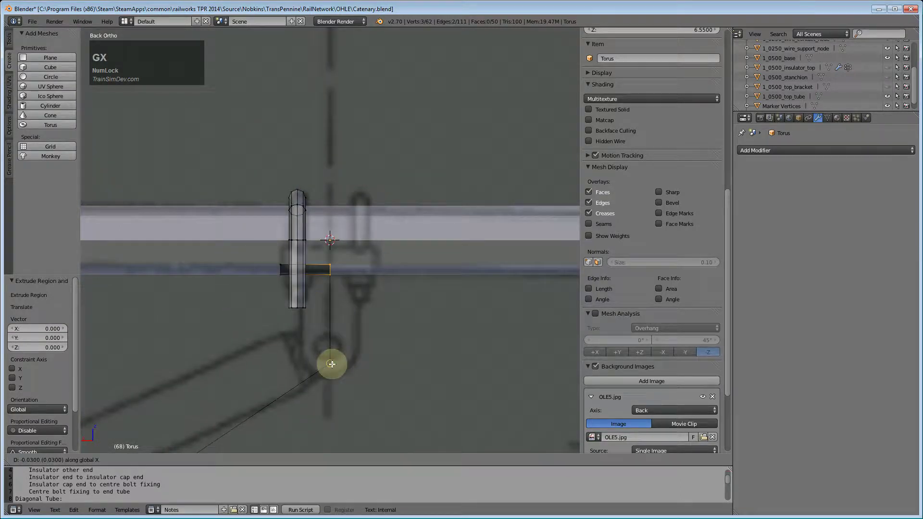
left_click(331, 365)
Move the extruded end edges a further -0.03 along X to the saddle's far side in the drawing
scroll(354, 342, "up", 3)
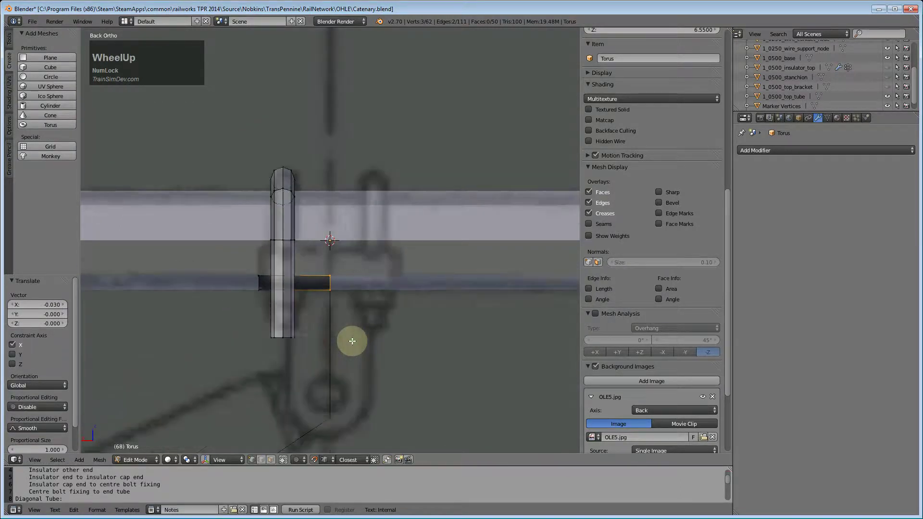
key("g")
key("x")
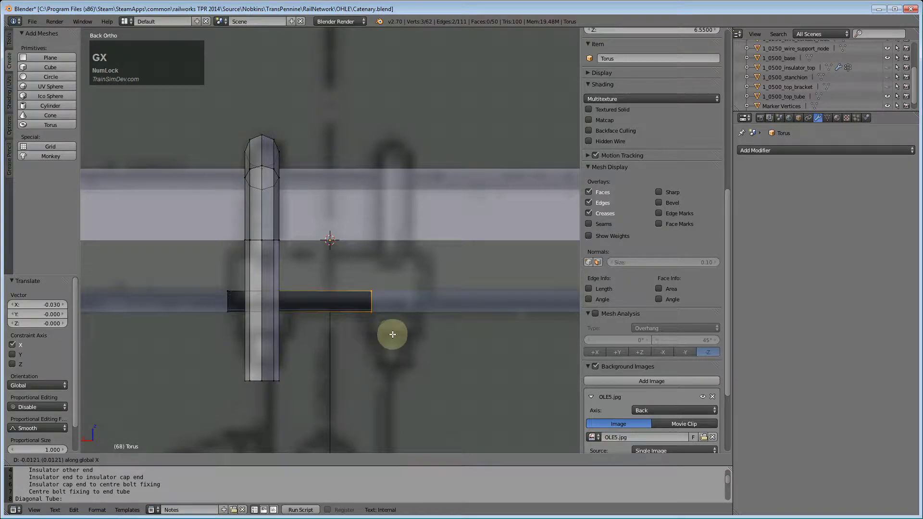
key("KP_Decimal")
key("KP_3")
key("KP_Subtract")
key("Return")
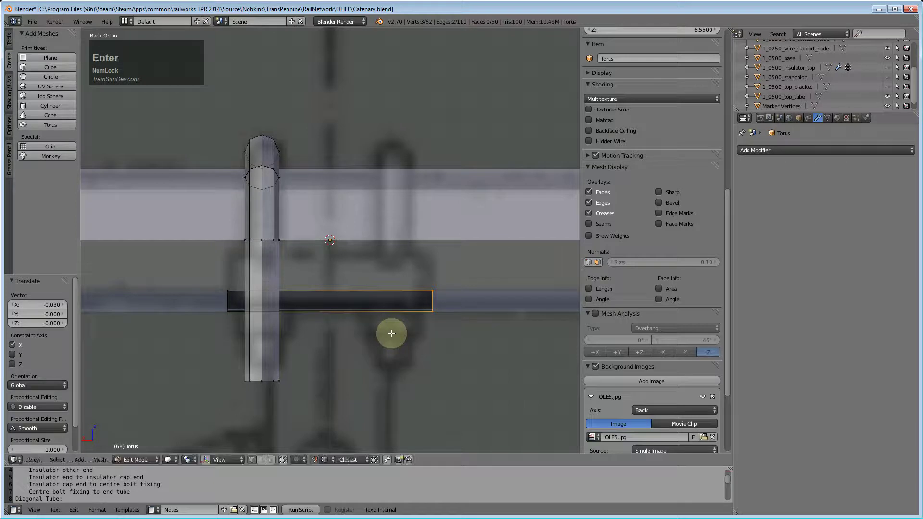
Extrude the three-vertex arc edge at the saddle's far side -0.01 along Z
middle_click_drag(334, 350, 409, 320)
key("ctrl+KP_3")
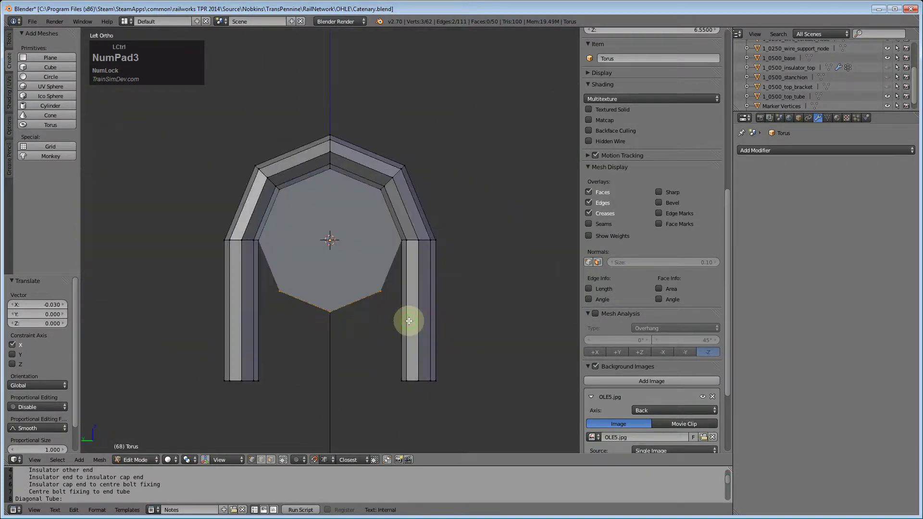
key("e")
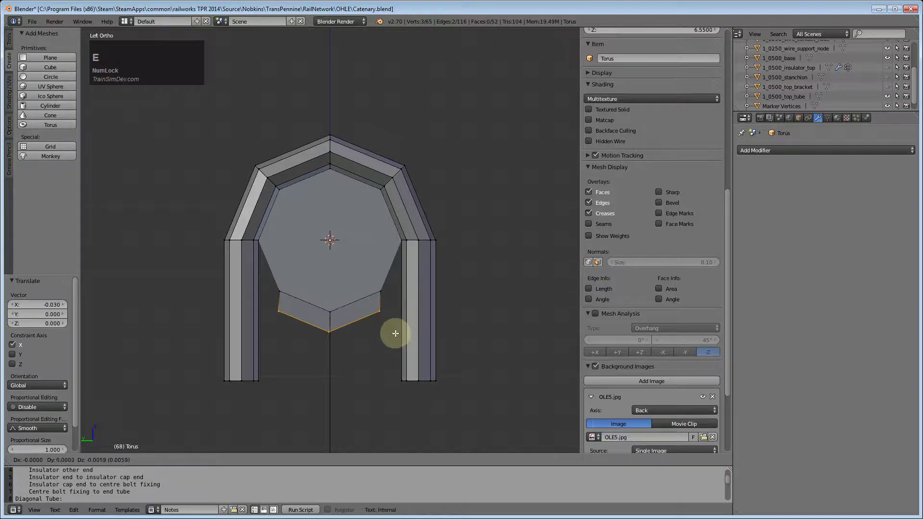
key("z")
key("KP_Decimal")
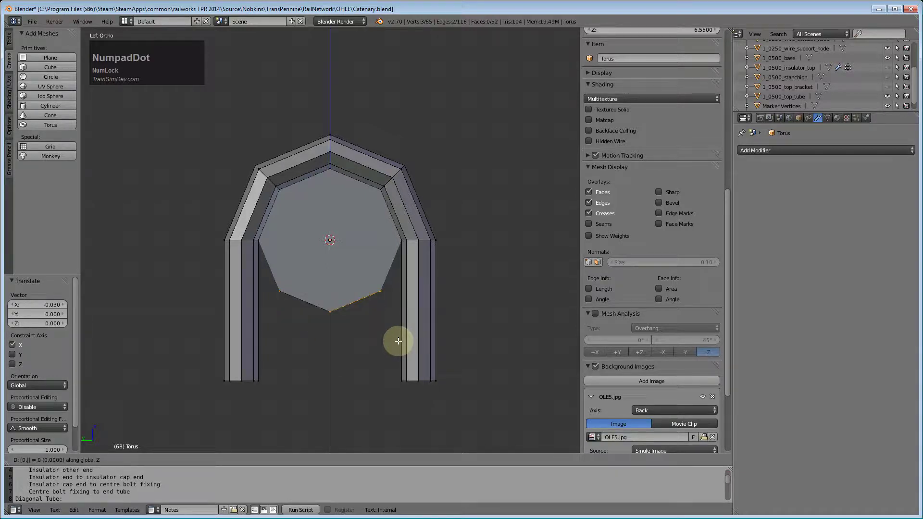
type("01")
key("KP_Subtract")
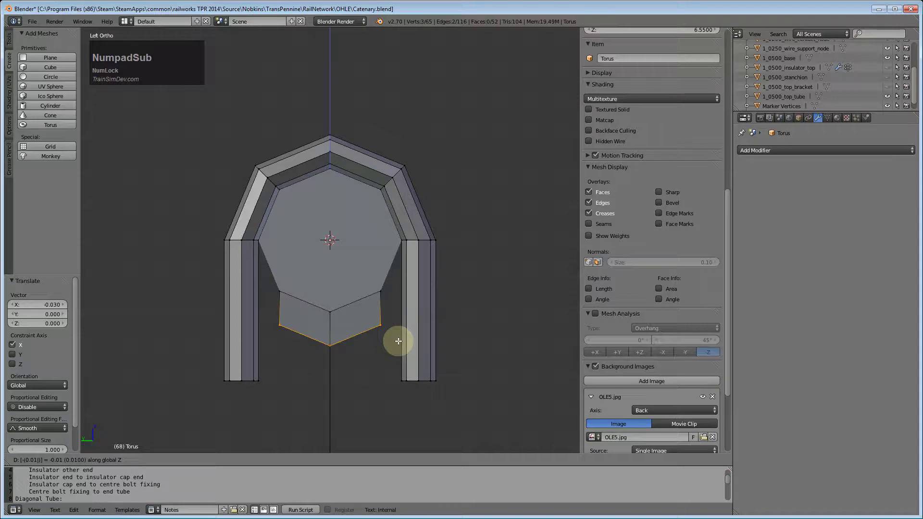
key("Return")
Extrude the three vertices at the saddle's opposite end -0.01 along Z to form the matching end plate
middle_click_drag(303, 335, 417, 315)
right_click(346, 270)
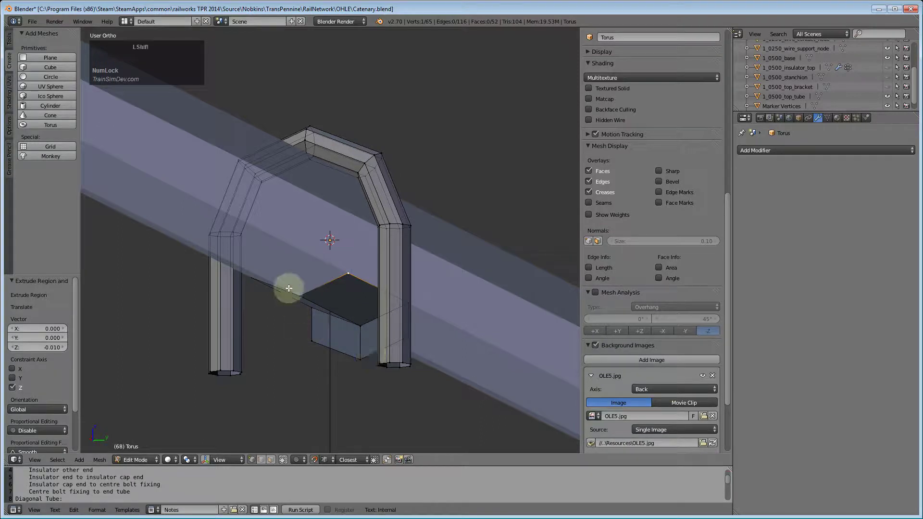
right_click(258, 280, "shift")
right_click(365, 338, "shift")
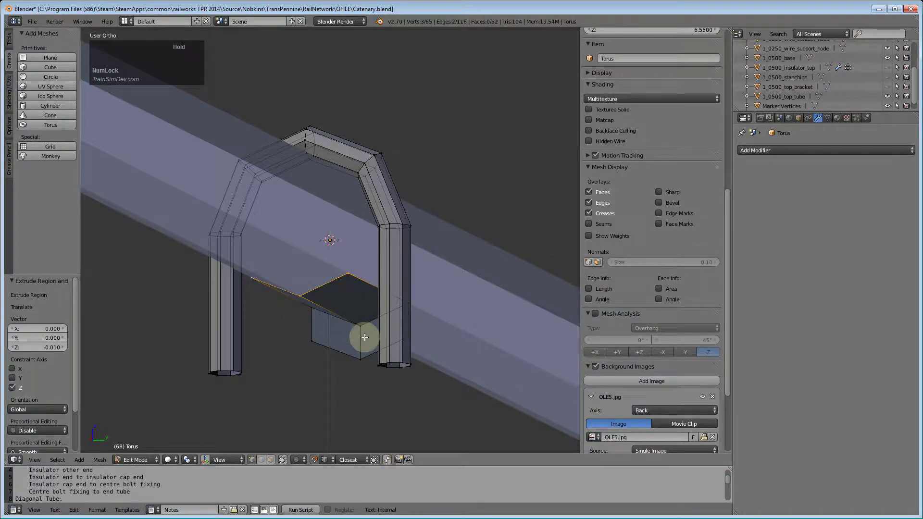
key("e")
key("z")
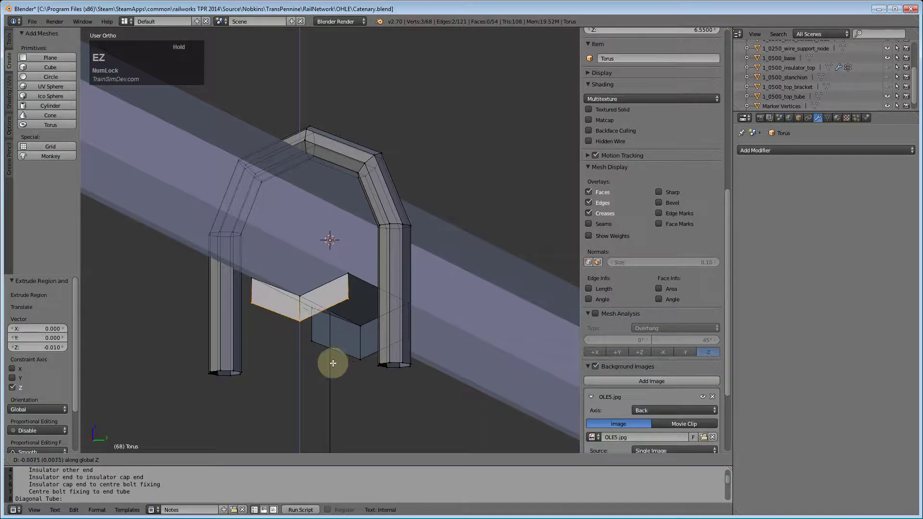
key("KP_0")
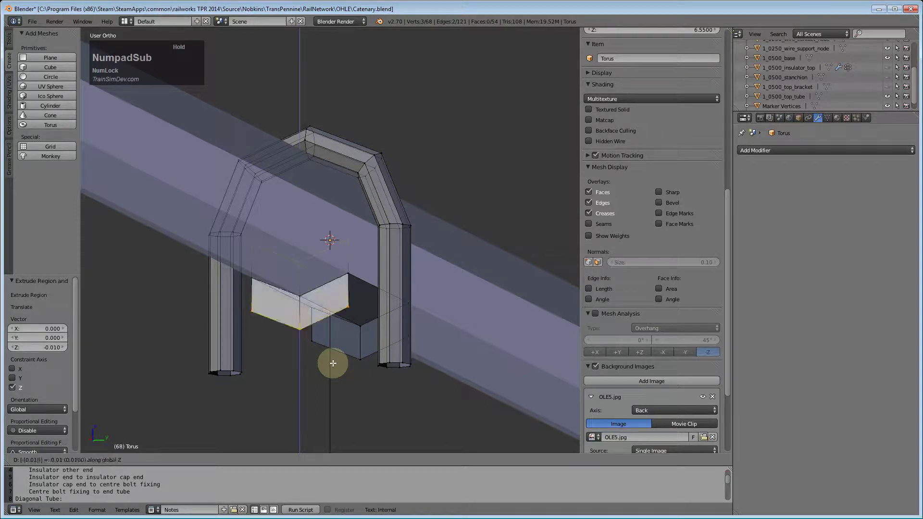
key("Return")
Delete the saddle's two long upper faces between the end plates
middle_click_drag(382, 365, 255, 485)
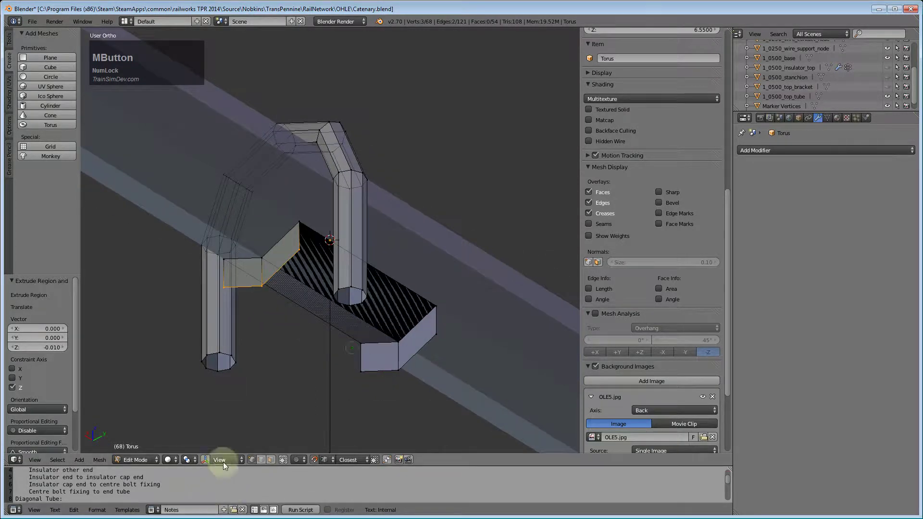
left_click(271, 460)
left_click(311, 305)
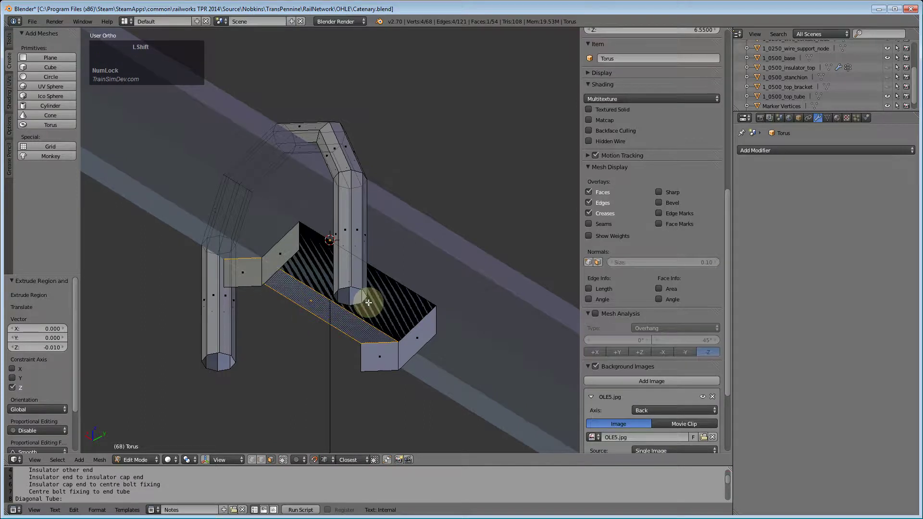
middle_click_drag(376, 297, 330, 231)
right_click(340, 241, "shift")
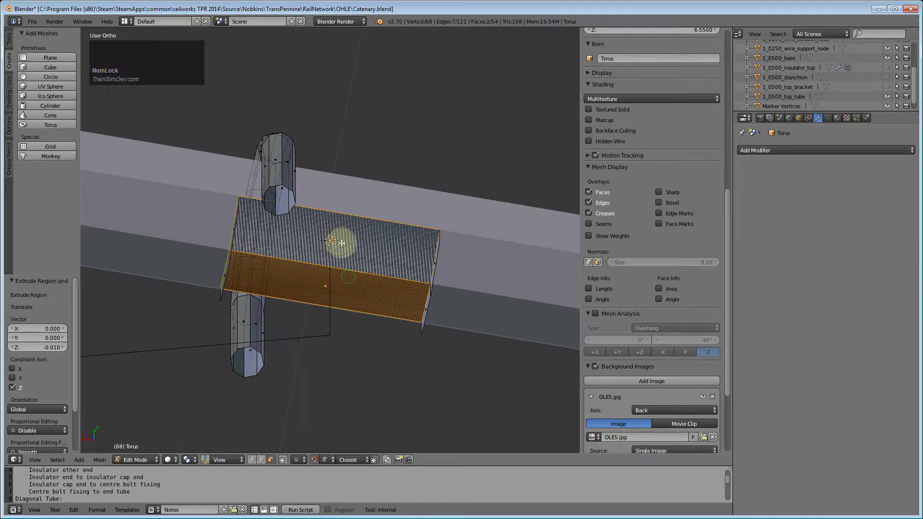
key("x")
left_click(307, 264)
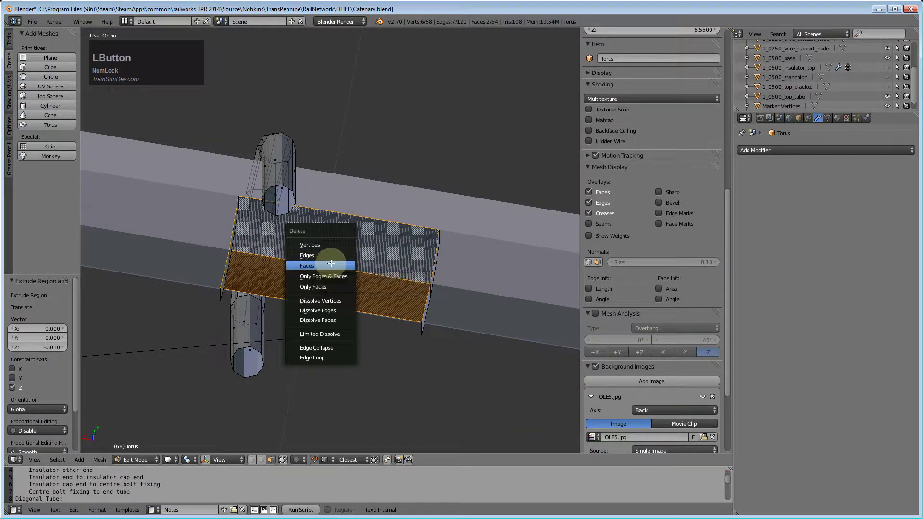
Close the saddle's underside with two faces spanning the lower edges of its end plates
middle_click_drag(289, 315, 296, 289)
left_click(251, 460)
right_click(301, 224)
right_click(263, 260, "shift")
right_click(432, 329, "shift")
right_click(405, 368, "shift")
key("f")
right_click(215, 268)
right_click(260, 262, "shift")
right_click(362, 377, "shift")
right_click(399, 368, "shift")
key("f")
middle_click_drag(351, 350, 372, 409)
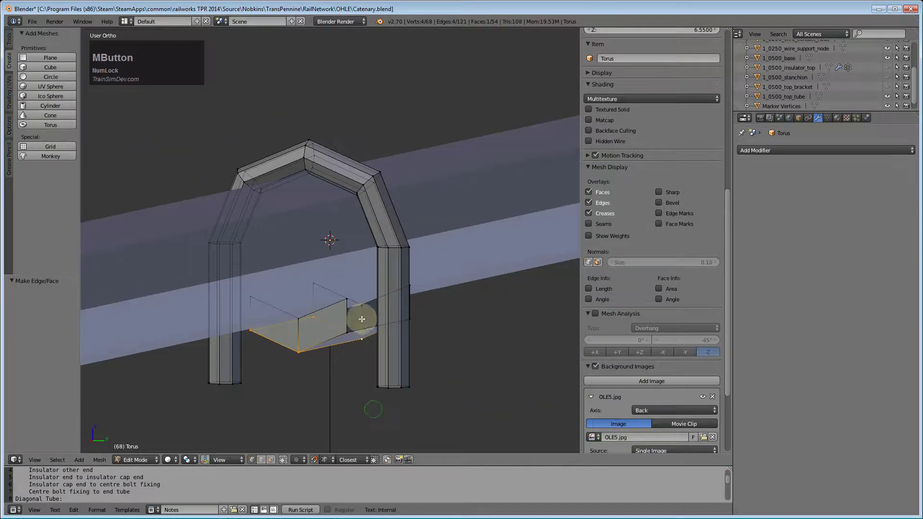
Extrude the edges around the saddle's open +Y side 0.02 along Y to form a flange
middle_click_drag(362, 319, 330, 299)
right_click(316, 299)
right_click(427, 288, "shift")
right_click(428, 324, "shift")
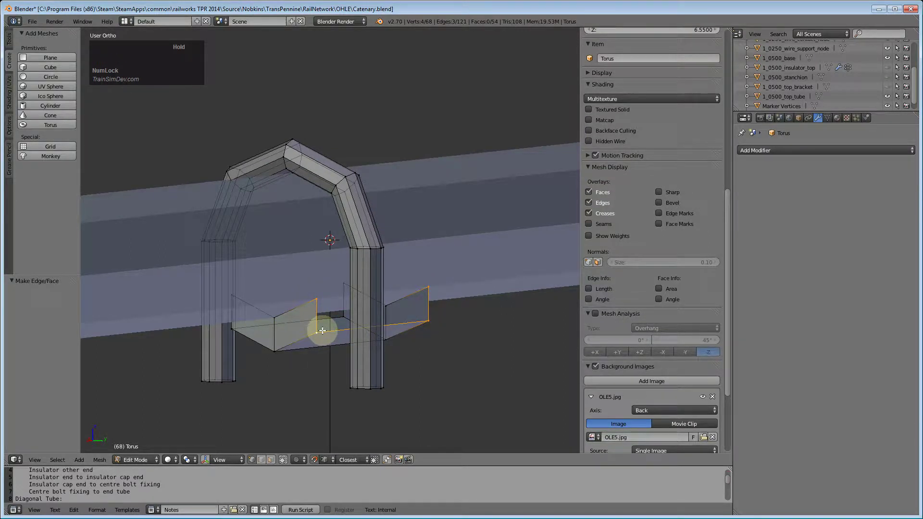
key("e")
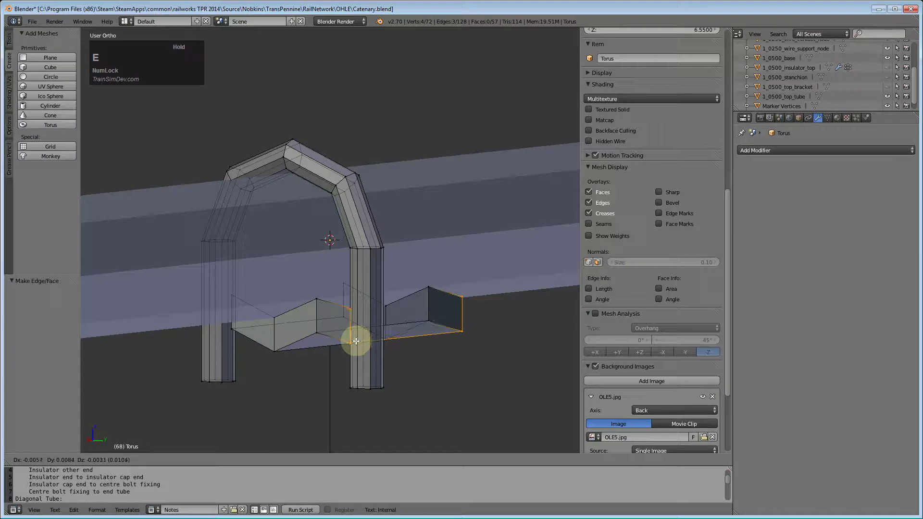
key("y")
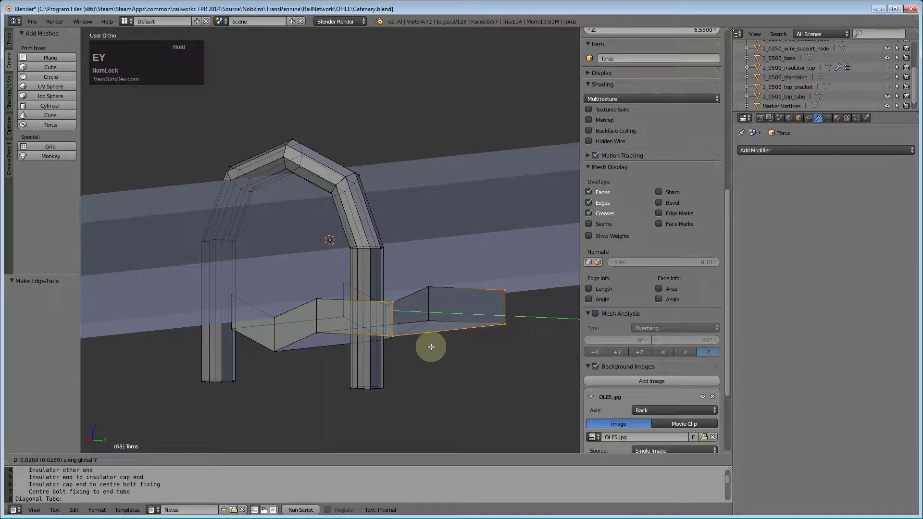
key("KP_Decimal")
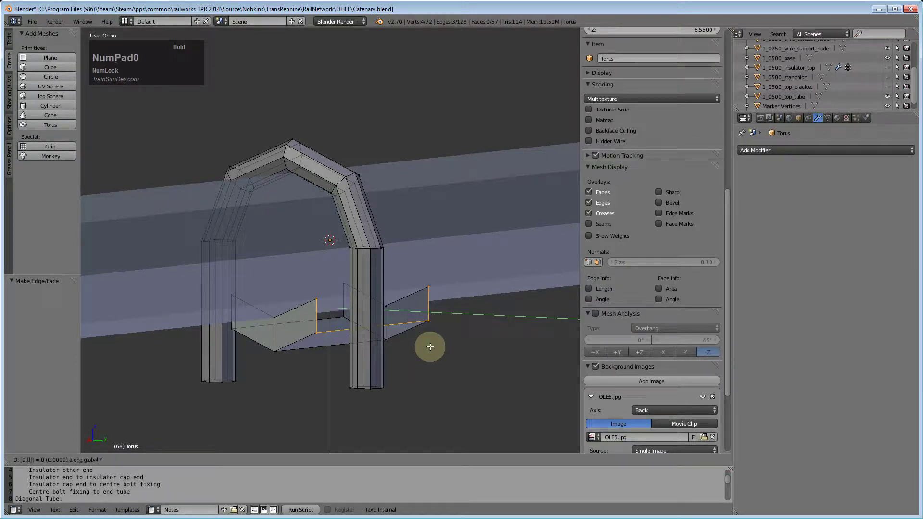
key("KP_2")
key("Return")
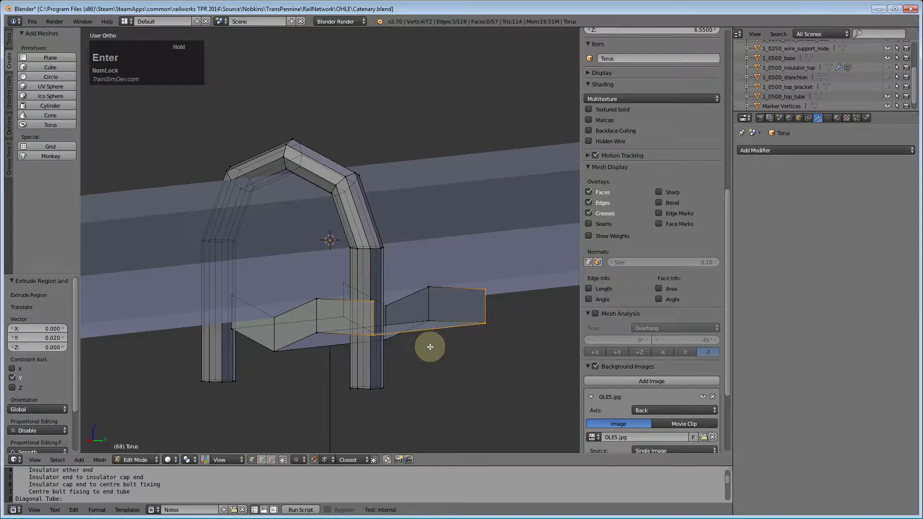
Extrude the matching edges on the saddle's opposite side -0.02 along Y to form the second flange
key("KP_3")
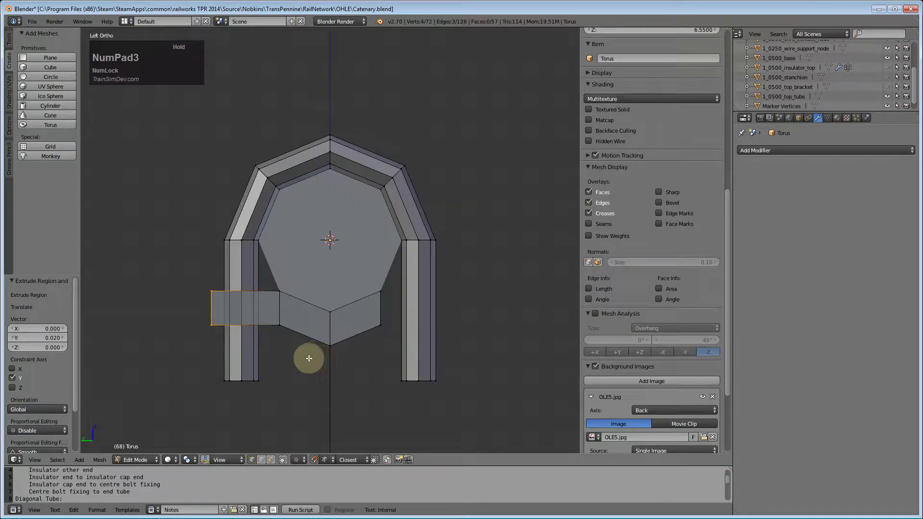
middle_click_drag(385, 297, 385, 345)
key("ctrl+KP_3")
key("a")
left_click(382, 309)
key("e")
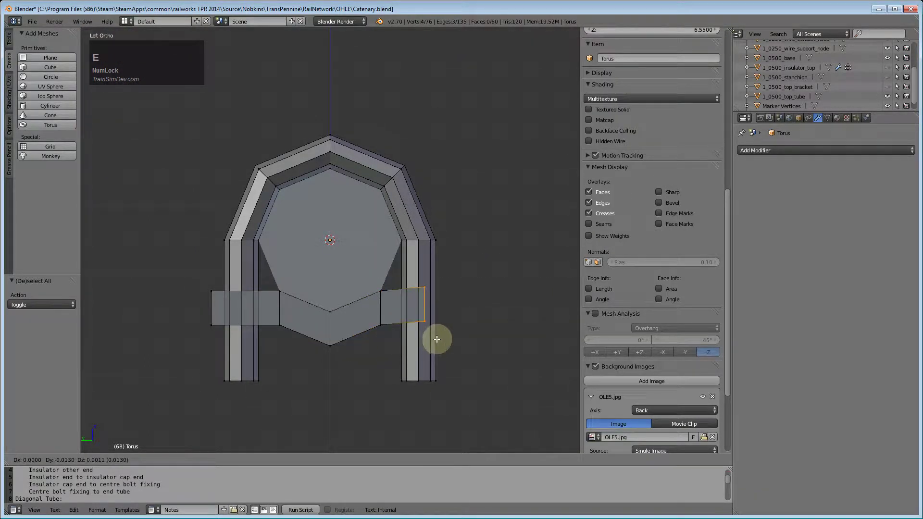
key("KP_0")
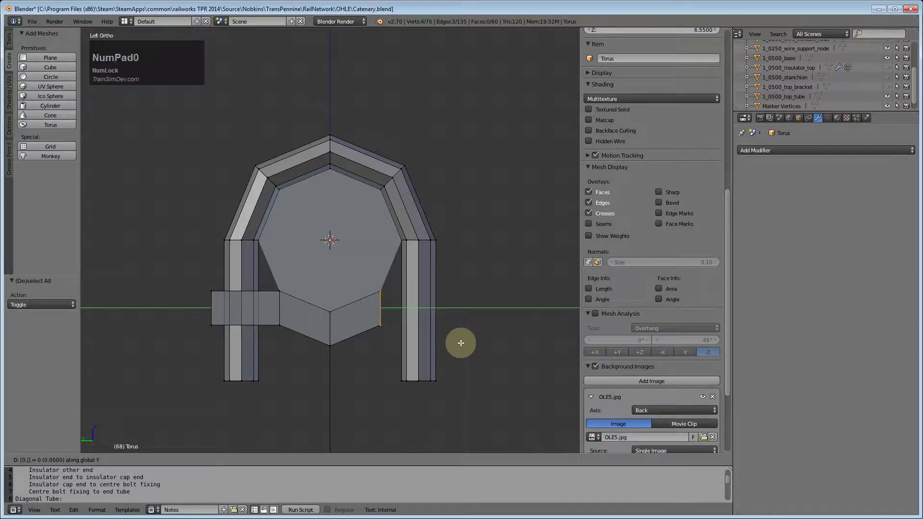
key("KP_0")
key("KP_2")
key("KP_Subtract")
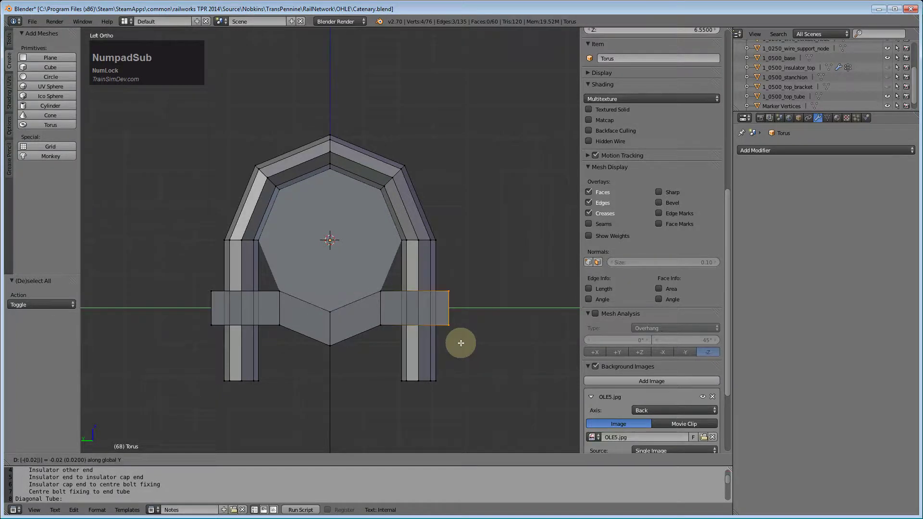
key("Return")
Turn on the edge length display and close the +Y flange's outer side with a face
middle_click_drag(460, 344, 428, 328)
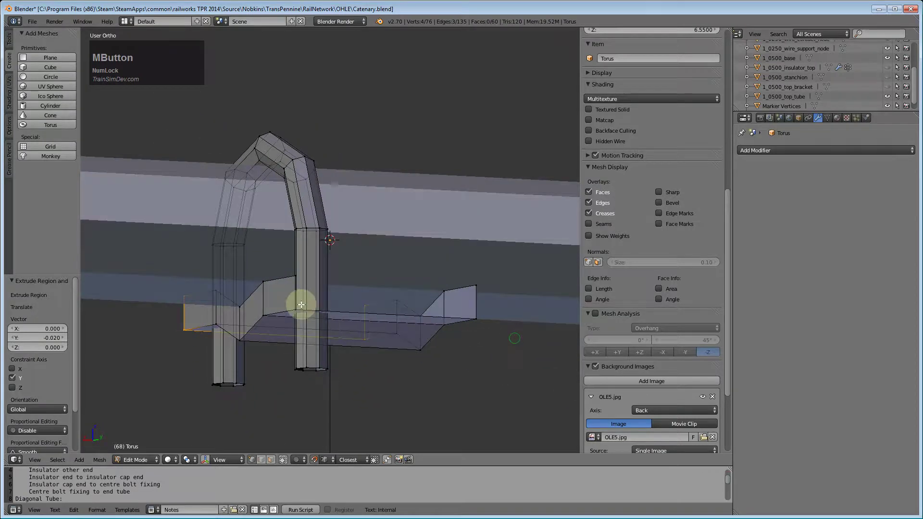
middle_click_drag(336, 320, 380, 334)
right_click(414, 294, "shift")
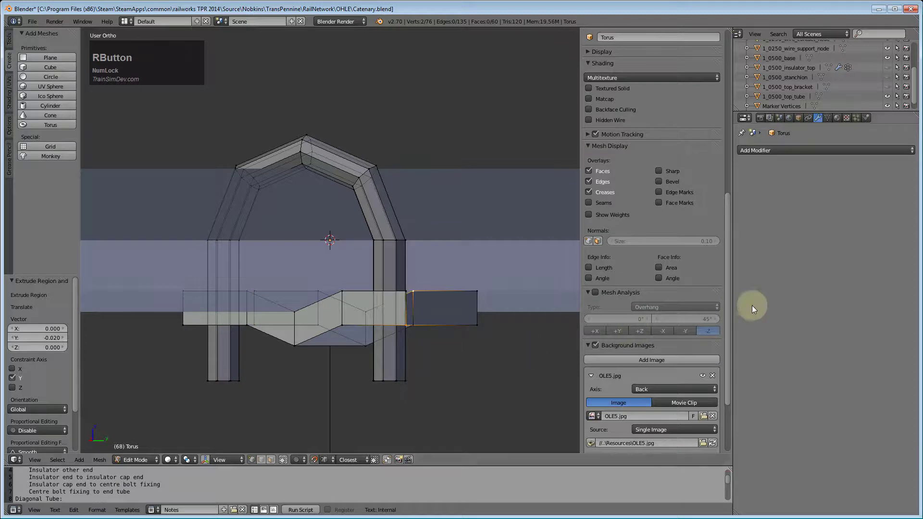
scroll(423, 380, "up", 3)
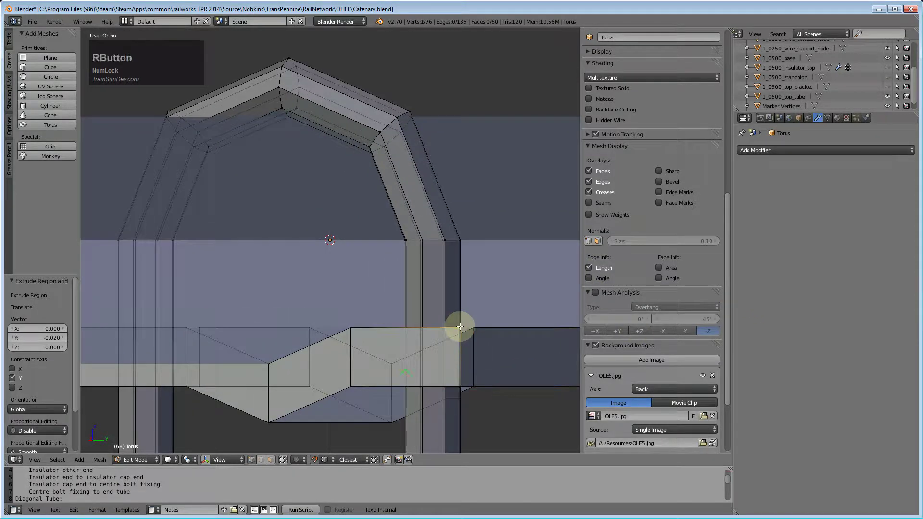
scroll(495, 425, "down", 2)
right_click(451, 307, "shift")
right_click(439, 305)
middle_click_drag(407, 324, 367, 376)
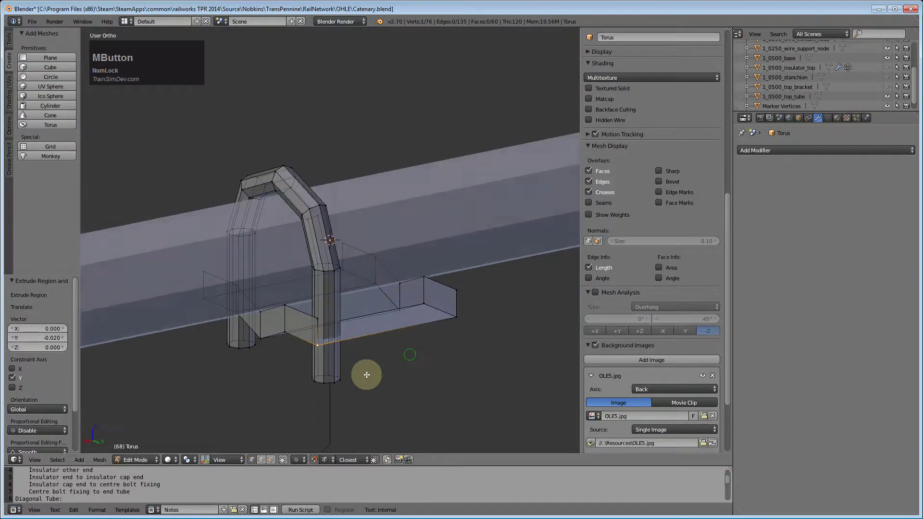
right_click(313, 320, "shift")
key("f")
Fill the open top of the +Y flange with a face between its four upper corners
middle_click_drag(428, 329, 440, 334)
right_click(390, 333)
right_click(338, 324, "shift")
right_click(403, 248, "shift")
right_click(453, 257, "shift")
key("f")
Fill the -Y flange's open top and outer side with faces
middle_click_drag(390, 396, 346, 318)
right_click(327, 312)
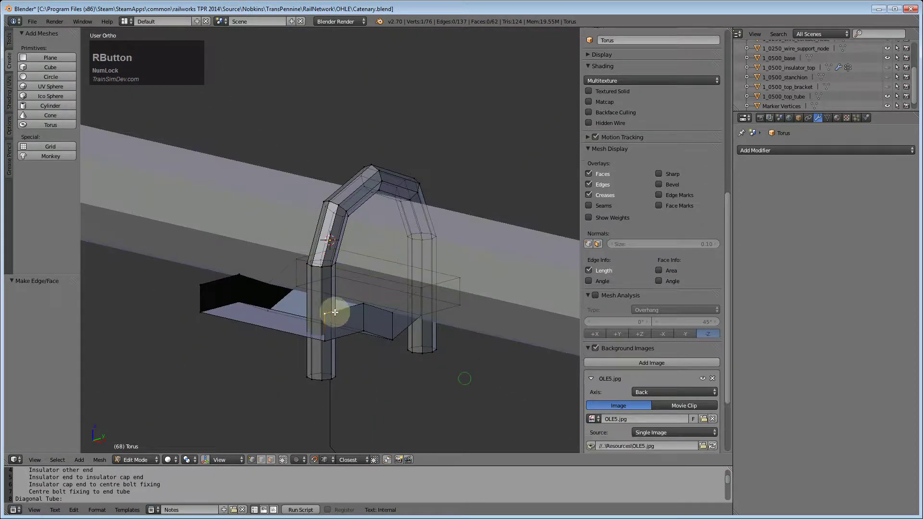
right_click(363, 305, "shift")
right_click(239, 276, "shift")
right_click(202, 286, "shift")
key("f")
right_click(200, 317)
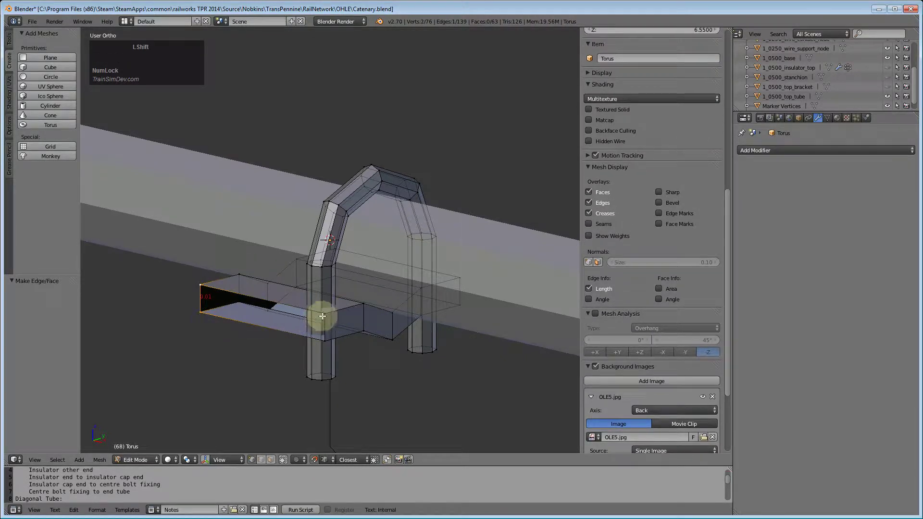
key("f")
middle_click_drag(336, 400, 263, 349)
Move the lower end vertices of both bolt legs up along Z to the top of the saddle's flanges
key("KP_1")
key("KP_3")
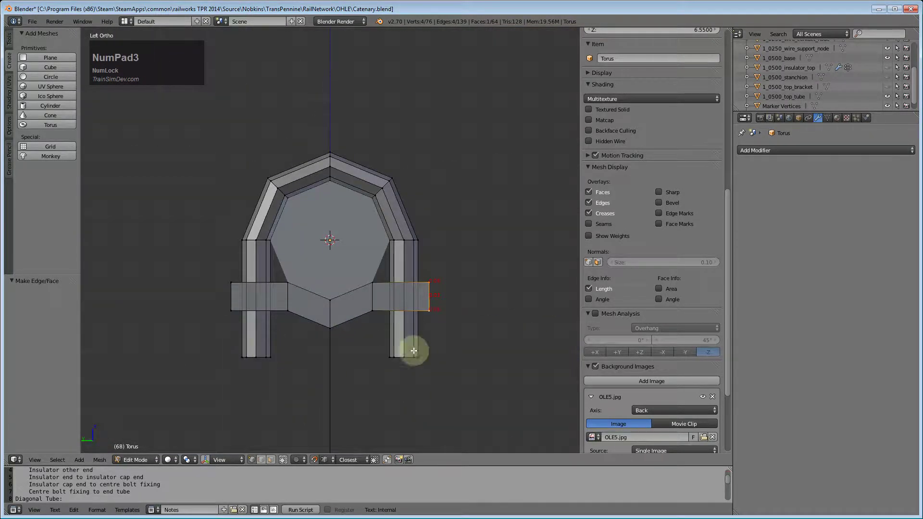
key("b")
key("a")
key("b")
left_click_drag(310, 337, 467, 389)
key("b")
left_click_drag(229, 340, 303, 381)
key("z")
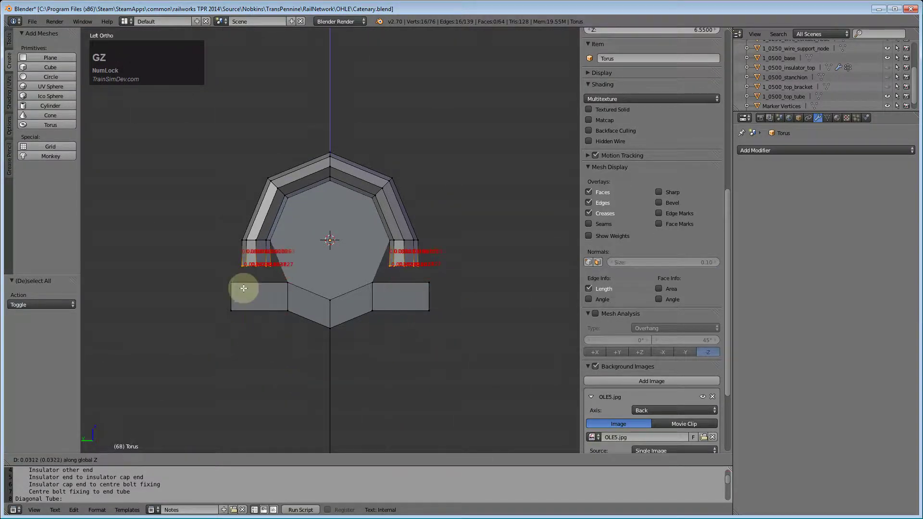
left_click(239, 288)
Duplicate the whole bolt arch and place the copy -0.029 along X
middle_click_drag(226, 391, 344, 392)
key("ctrl+KP_1")
key("a")
left_click_drag(248, 122, 306, 294)
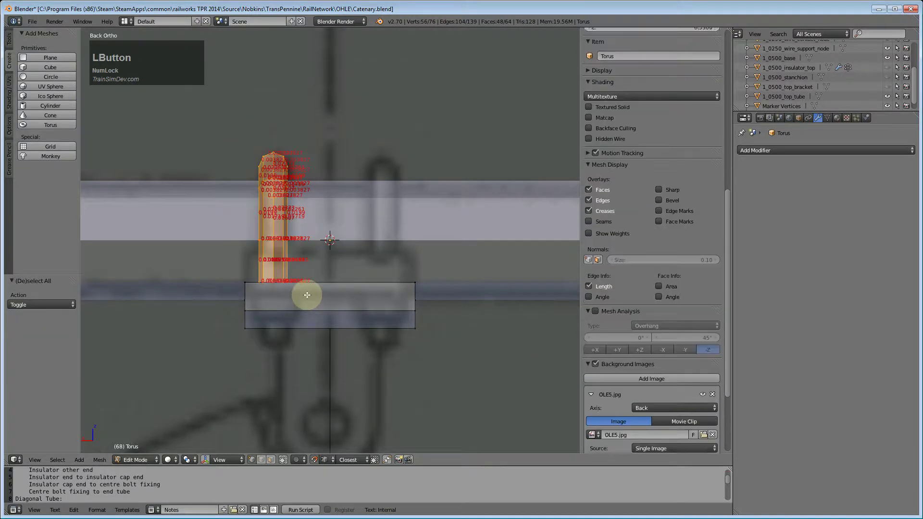
key("shift+d")
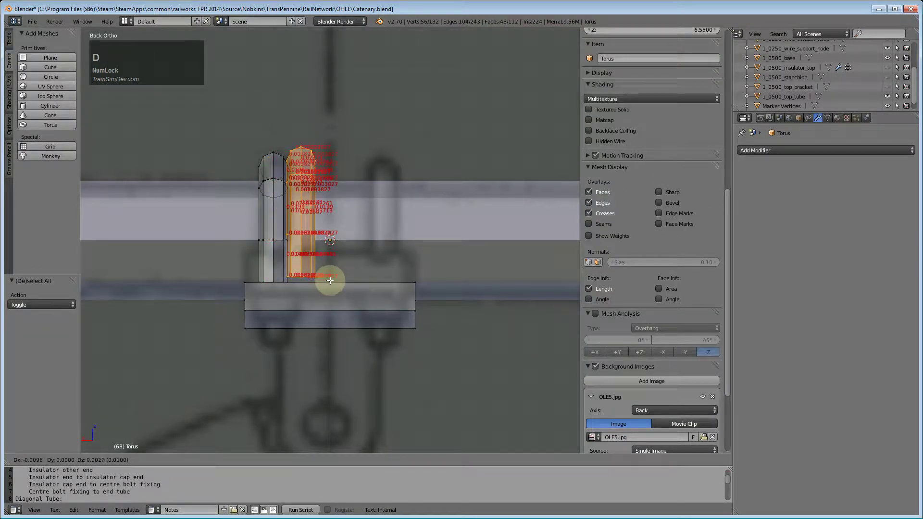
key("x")
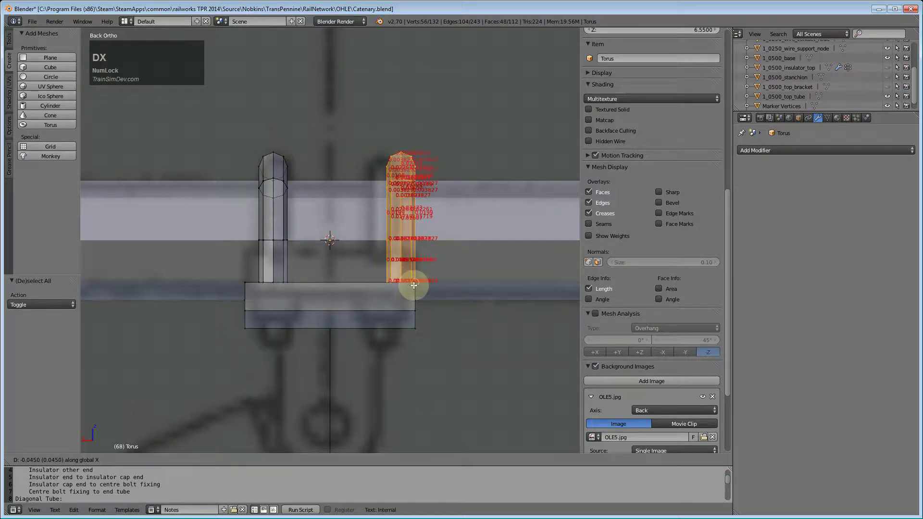
left_click(383, 275)
Set the snap target to Center and move the copied bolt arch -0.021 along X onto the saddle's -X edge
left_click(365, 461)
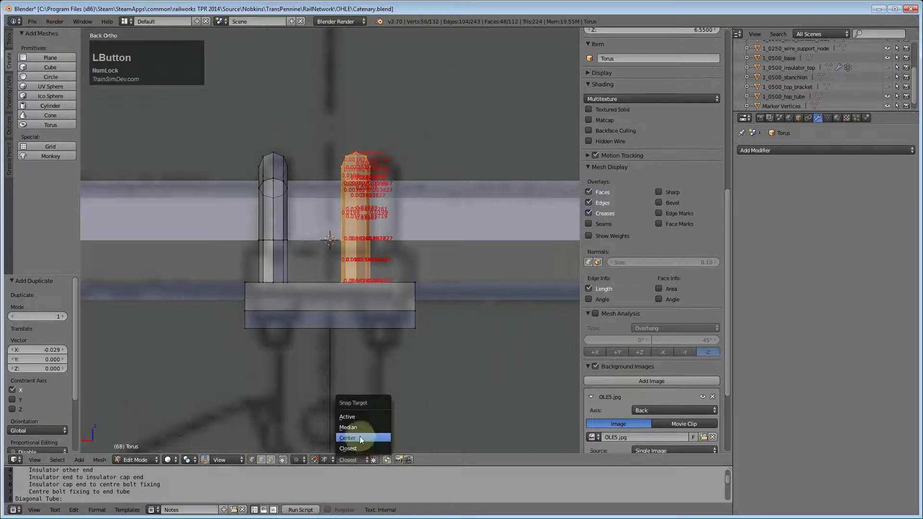
left_click(361, 439)
key("g")
key("x")
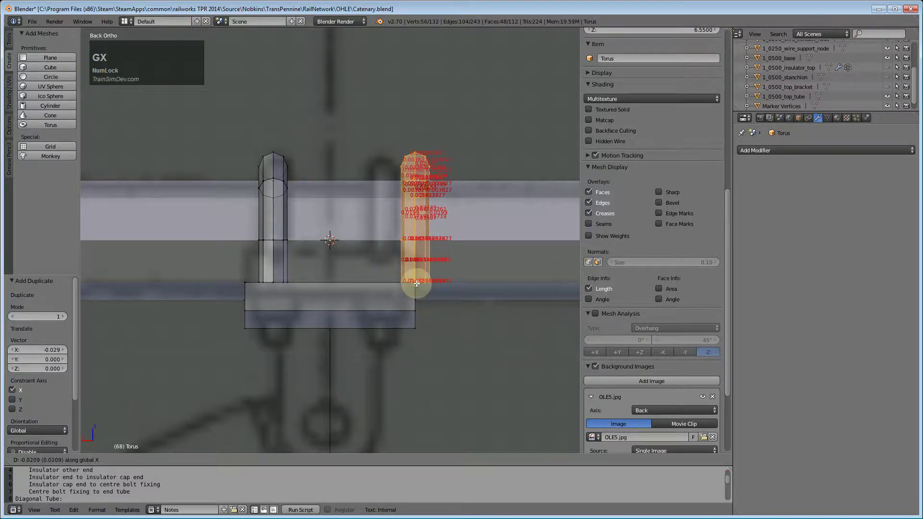
left_click(416, 283)
Move the copied bolt arch 0.01 along X, back in from the saddle's edge, and deselect everything
key("g")
key("x")
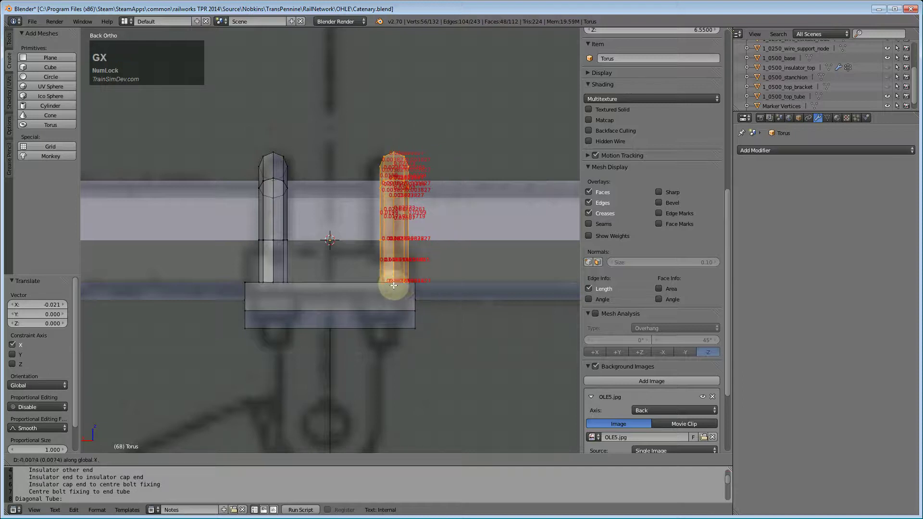
key("KP_Decimal")
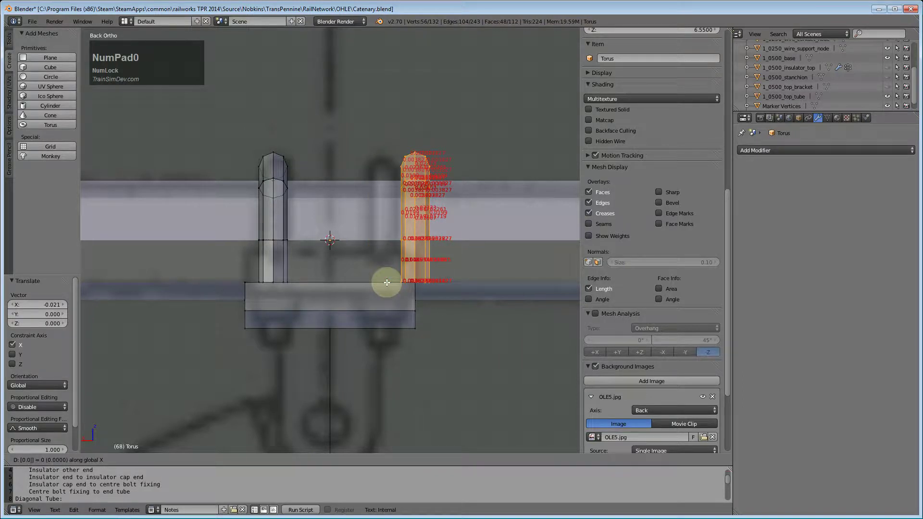
key("KP_0")
key("KP_5")
key("KP_Subtract")
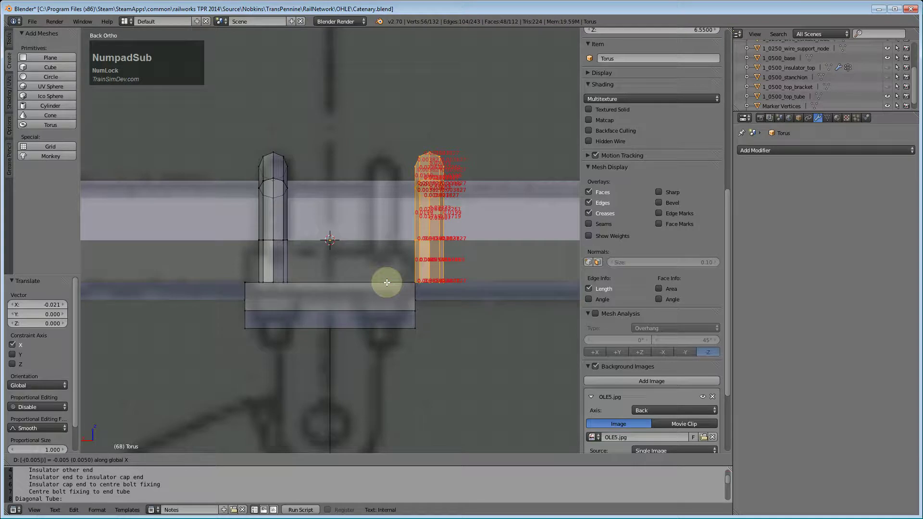
key("BackSpace")
key("BackSpace")
key("KP_1")
key("KP_Subtract")
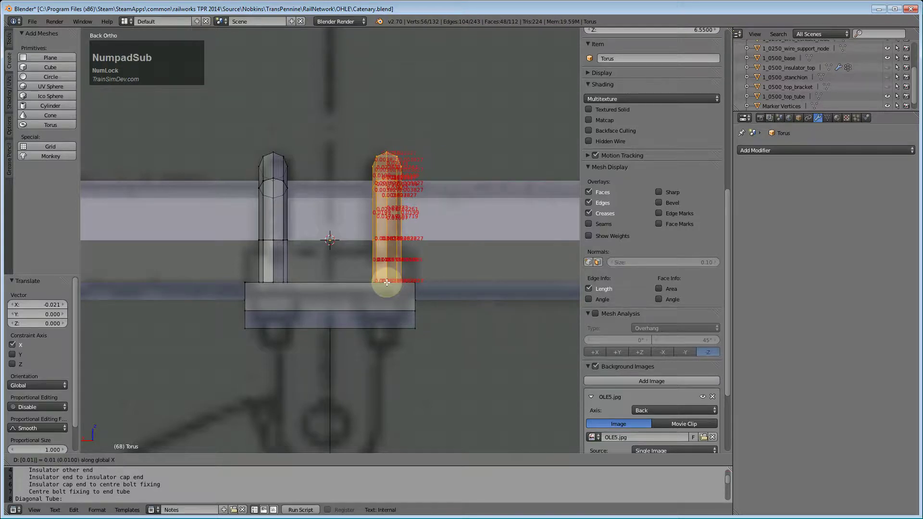
key("Return")
key("a")
Examine both bolt arches and the saddle from the side, from underneath and against the background drawing
middle_click_drag(397, 347, 459, 345)
key("ctrl+KP_1")
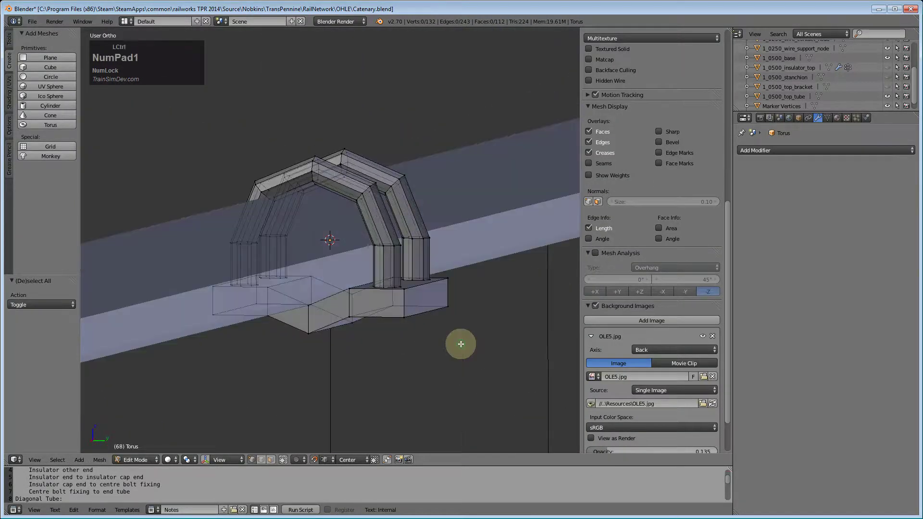
middle_click_drag(301, 354, 295, 291)
scroll(258, 250, "up", 2)
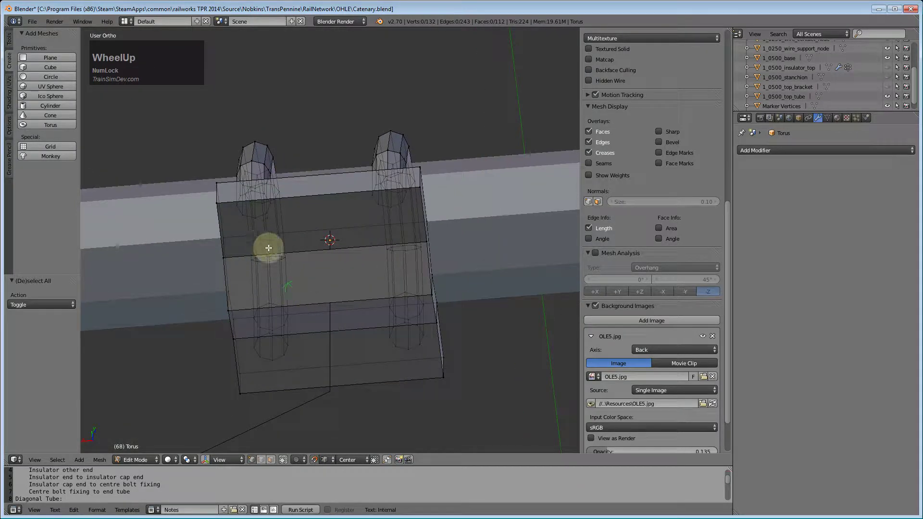
key("ctrl+KP_1")
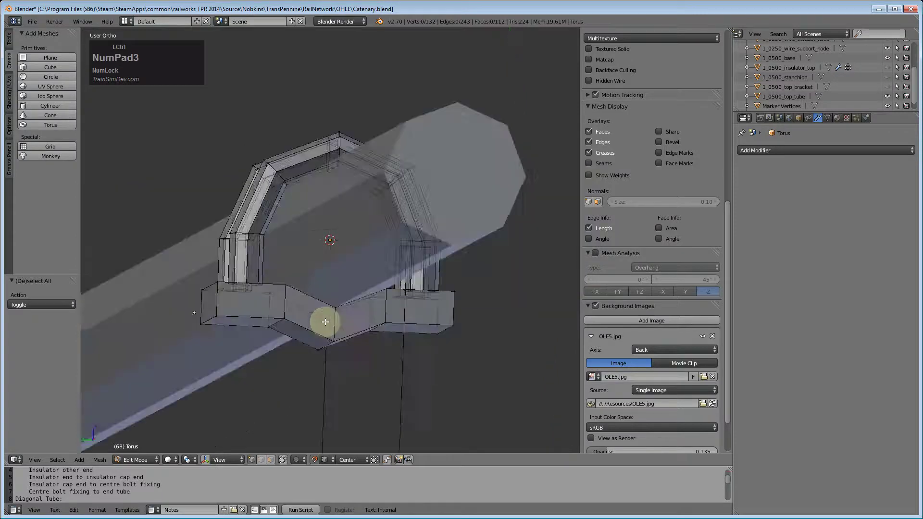
key("ctrl+KP_7")
middle_click_drag(289, 303, 335, 318)
key("ctrl+KP_1")
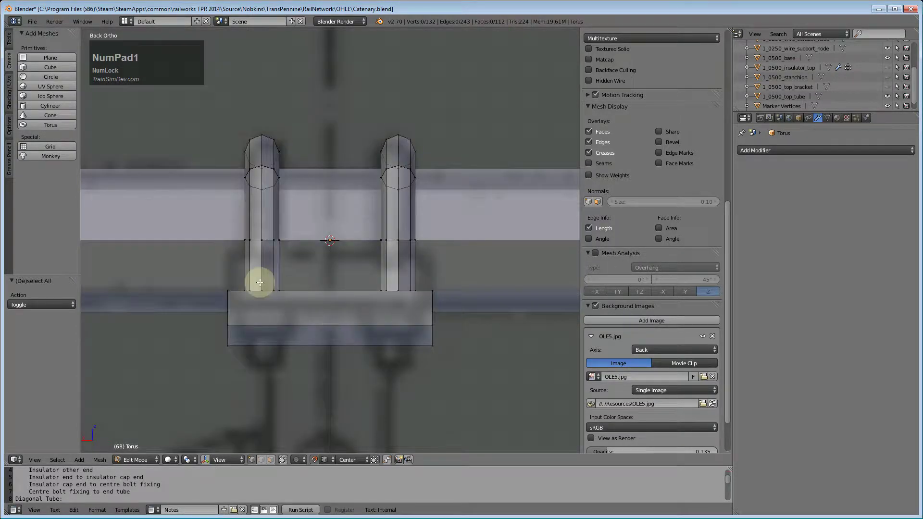
middle_click_drag(263, 360, 247, 299)
key("b")
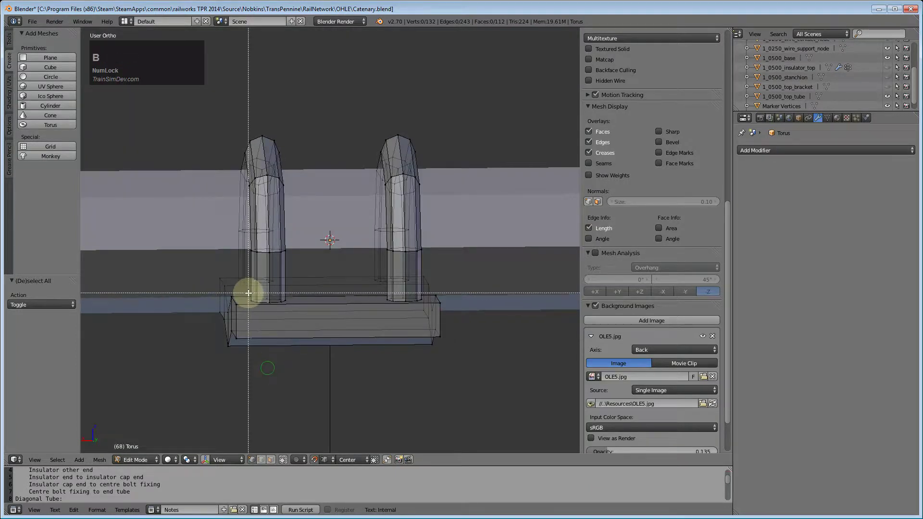
key("KP_3")
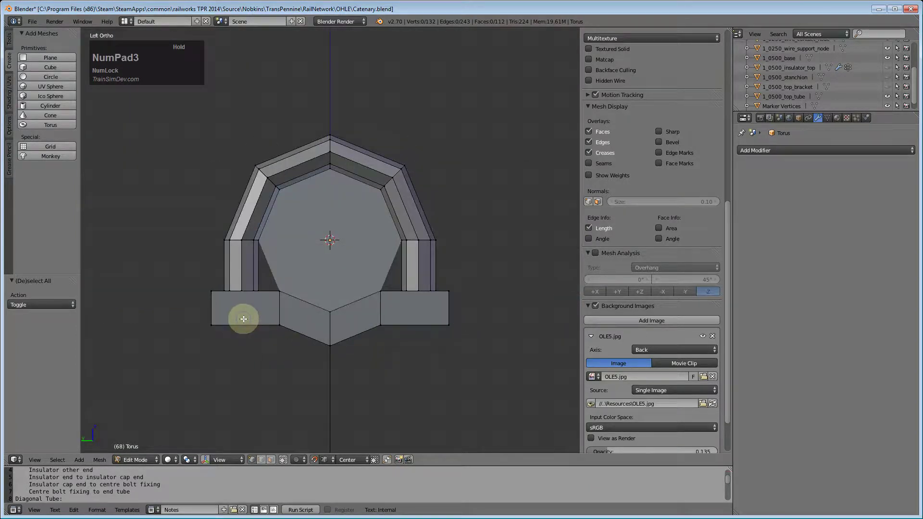
key("KP_1")
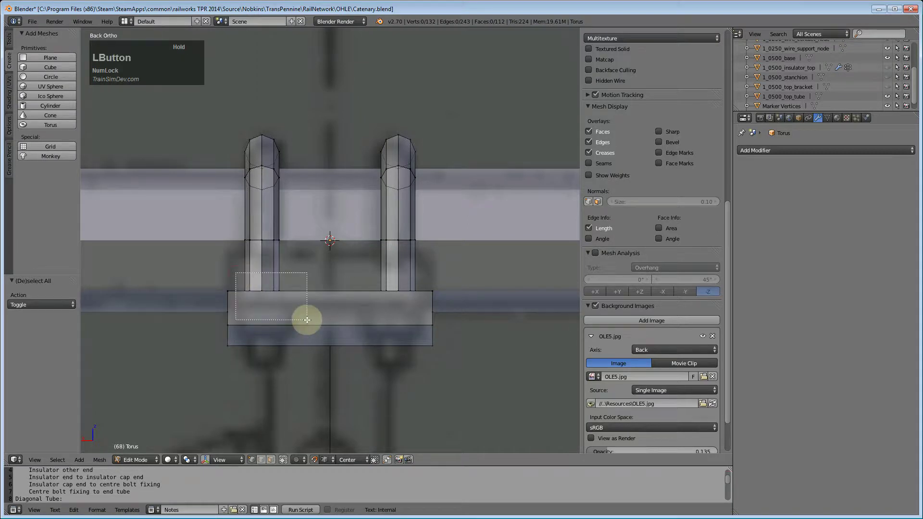
left_click_drag(307, 320, 305, 333)
key("a")
middle_click_drag(258, 321, 290, 331)
key("b")
left_click_drag(275, 275, 335, 327)
Snap the 3D cursor to the lower end loop of the +X bolt's +Y leg and add a 6-vertex circle of radius 0.007
middle_click_drag(335, 338, 264, 208)
right_click(266, 204, "alt")
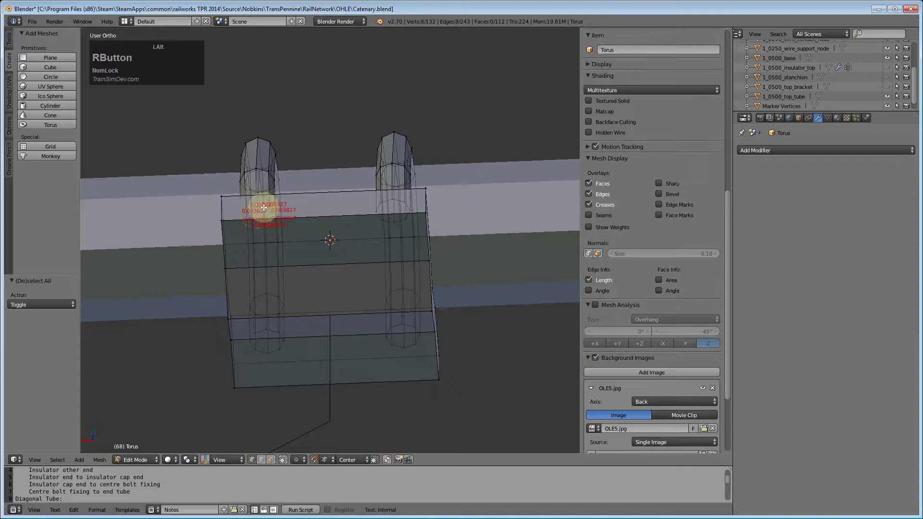
key("shift+s")
left_click(330, 287)
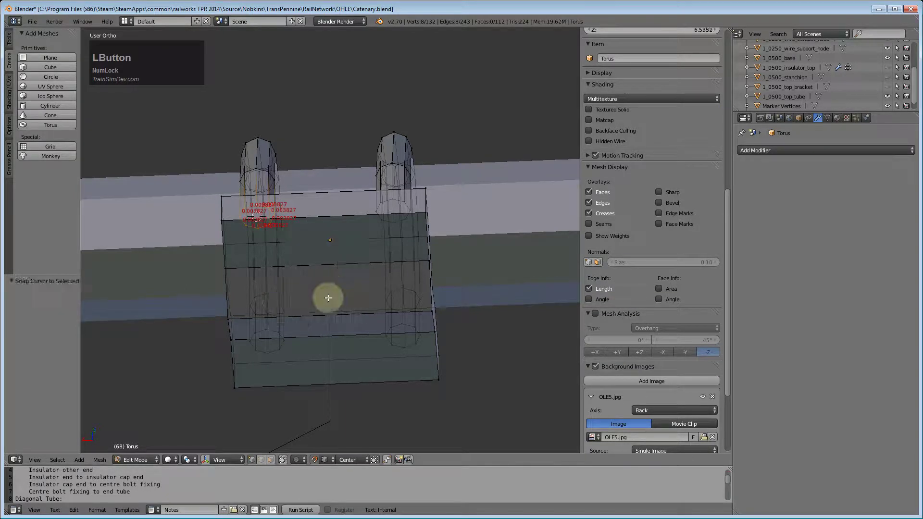
key("ctrl+KP_1")
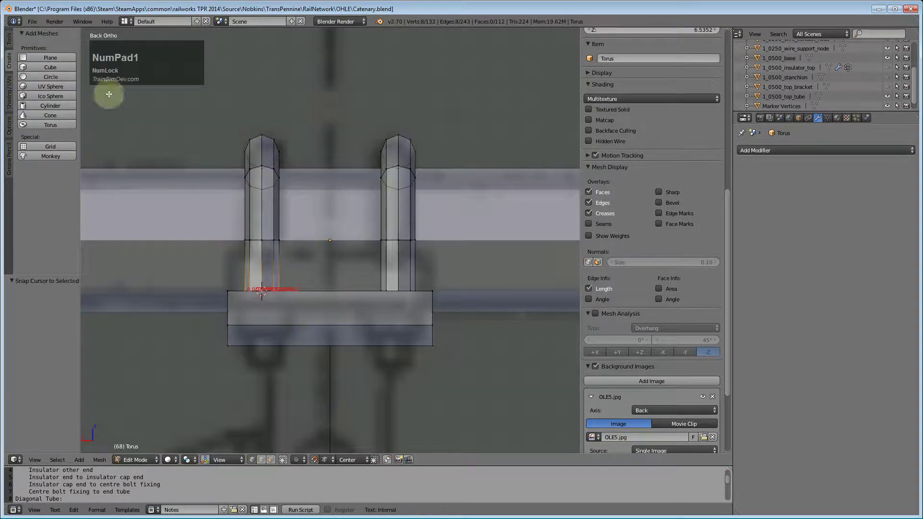
left_click(50, 77)
left_click(68, 305)
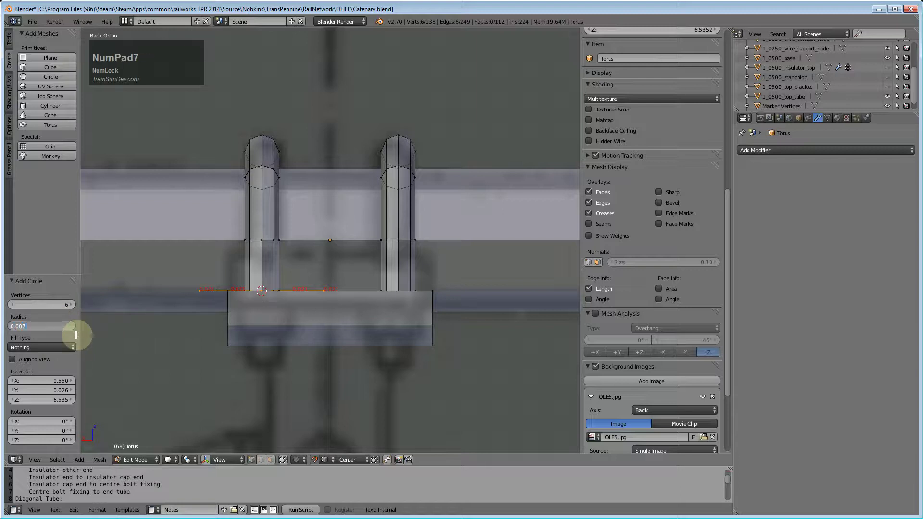
Move the hexagonal circle -0.010 along Z to the underside of the saddle's flange
middle_click_drag(351, 389, 349, 279)
key("ctrl+KP_7")
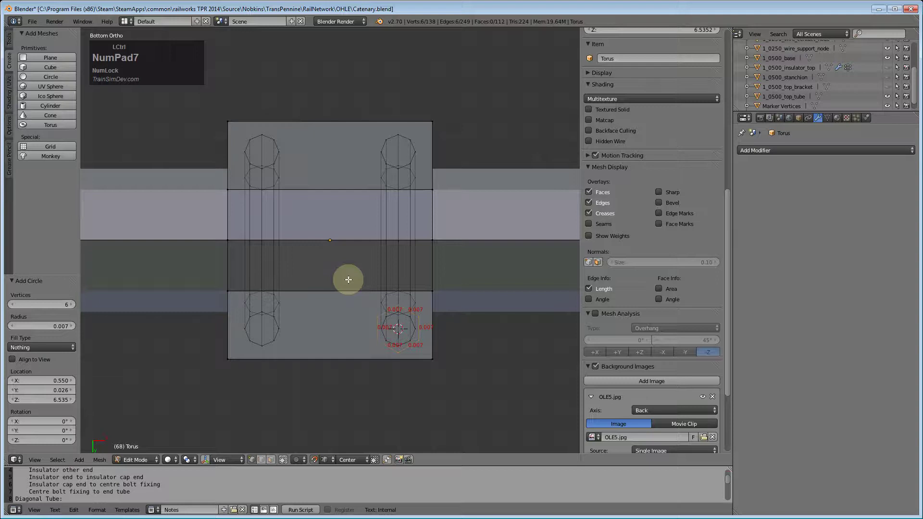
key("ctrl+KP_3")
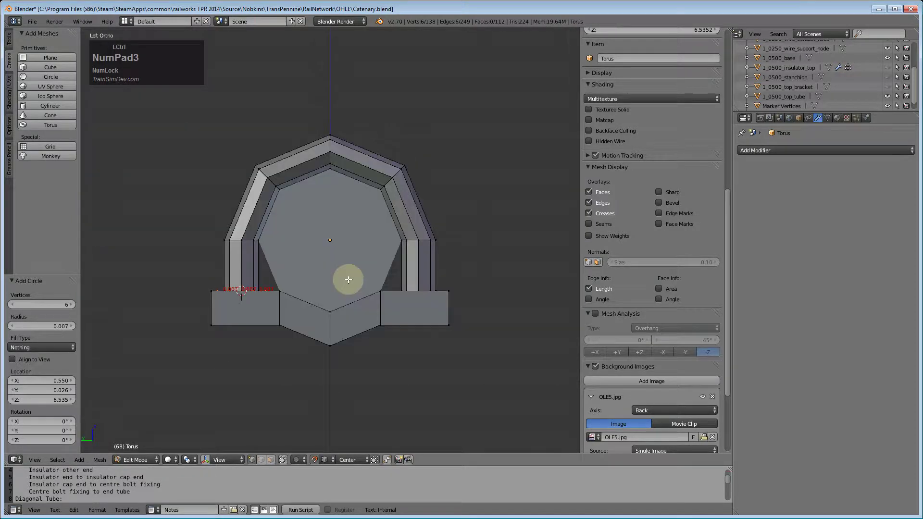
key("z")
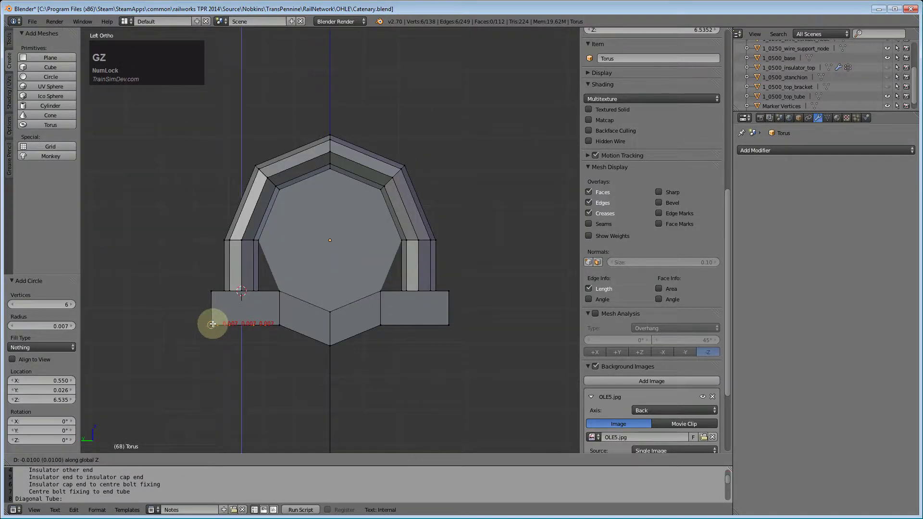
left_click(212, 324)
Snap the 3D cursor to the lower end loop of the -X bolt's +Y leg
middle_click_drag(287, 397, 295, 272)
middle_click_drag(277, 207, 272, 190)
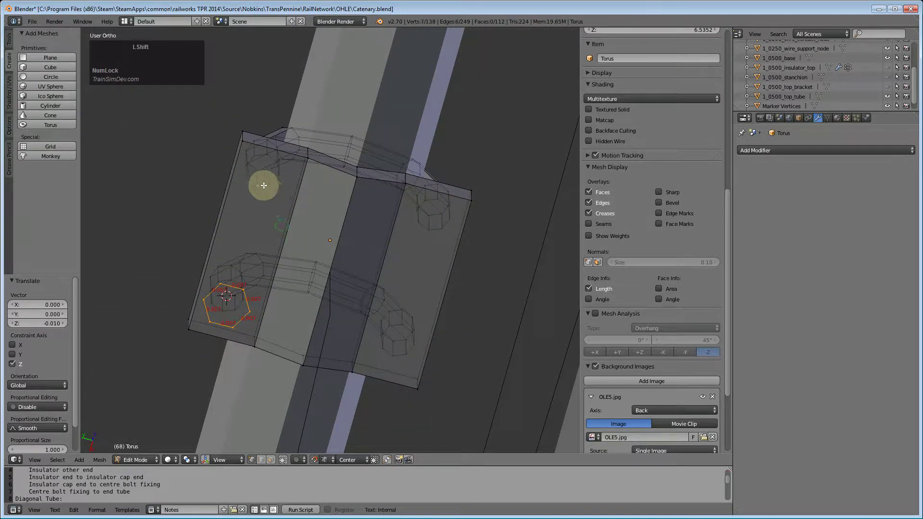
key("shift+s")
left_click(273, 213)
Add a 6-vertex circle of radius 0.007 at the -X bolt's +Y leg and move it -0.010 along Z to the flange's underside
key("ctrl+KP_3")
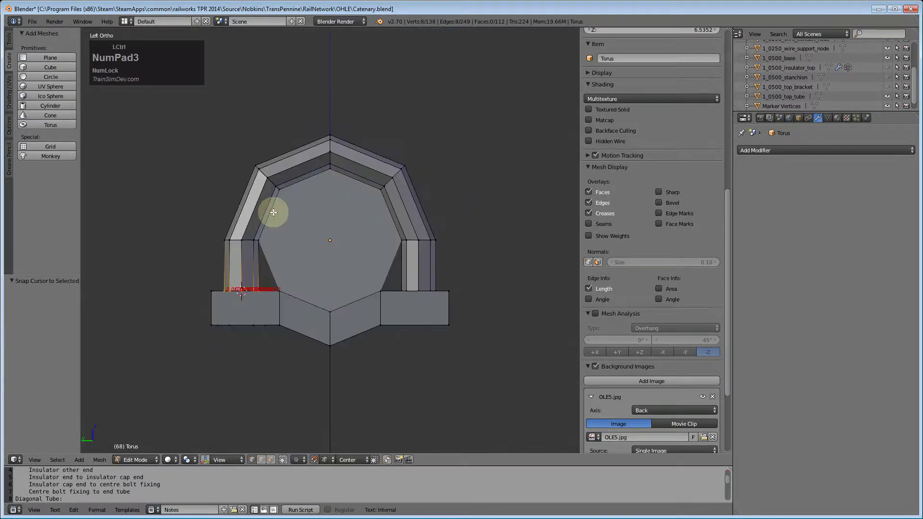
left_click(47, 77)
key("z")
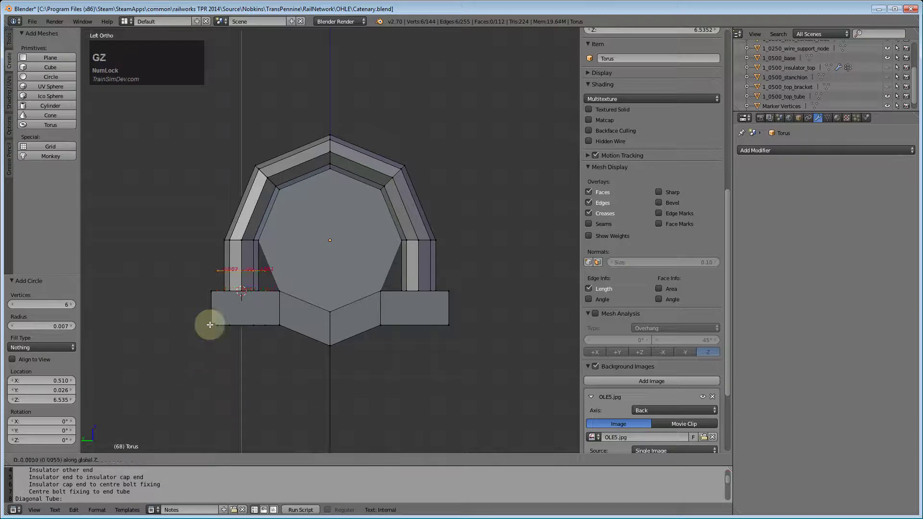
left_click(215, 327)
Snap the 3D cursor to the lower end loop of the -X bolt's -Y leg
left_click_drag(310, 386, 330, 251, "alt")
right_click(350, 192, "alt")
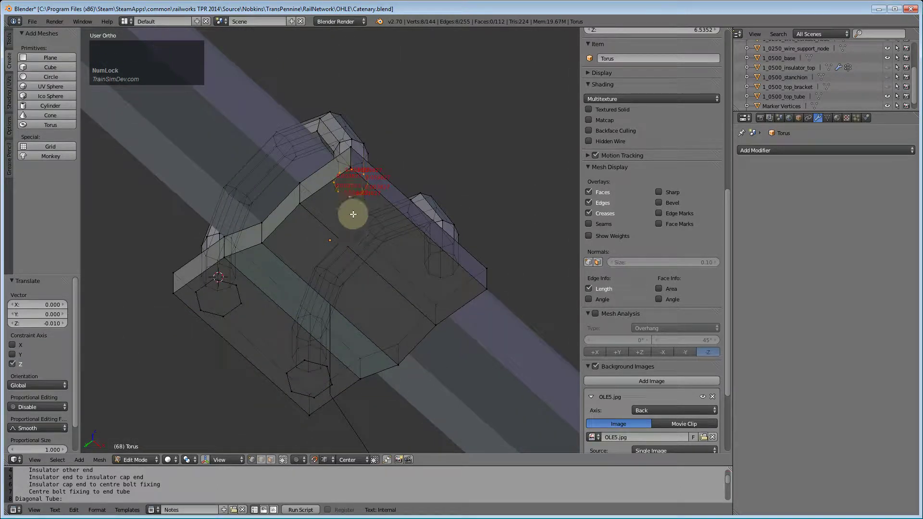
key("shift+s")
left_click(320, 304)
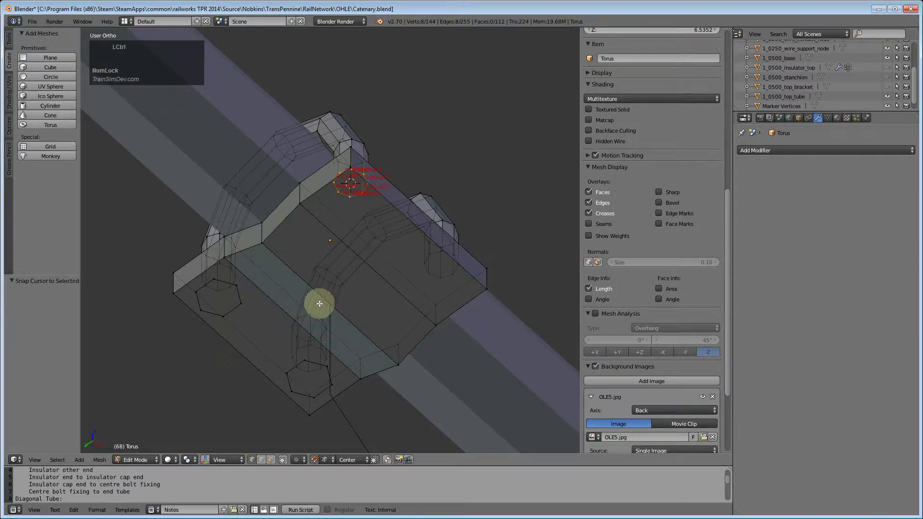
Add a 6-vertex circle of radius 0.007 at the -X bolt's -Y leg and move it -0.010 along Z to the flange's underside
key("KP_3")
left_click(51, 77)
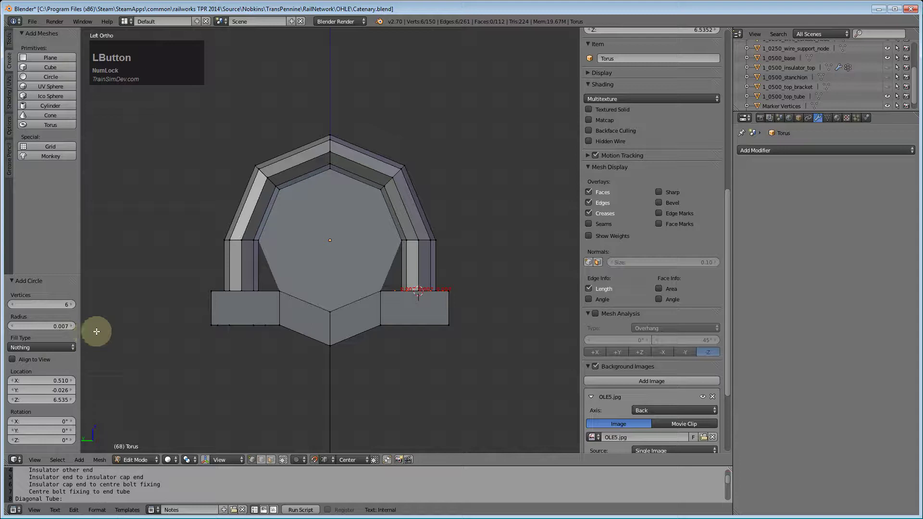
key("g")
key("z")
left_click(448, 328)
Add another 6-vertex circle of radius 0.007 at the cursor's current location and move it -0.010 along Z
middle_click_drag(448, 328, 436, 272)
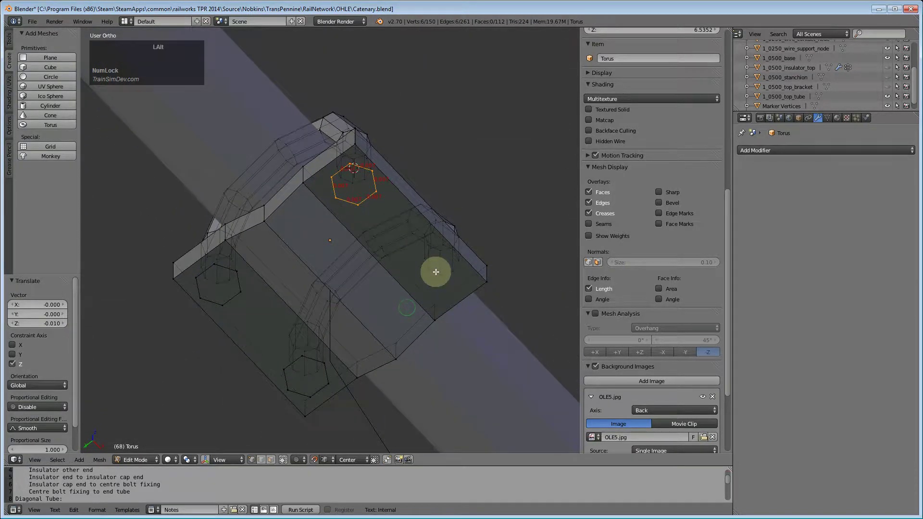
right_click(436, 272, "alt")
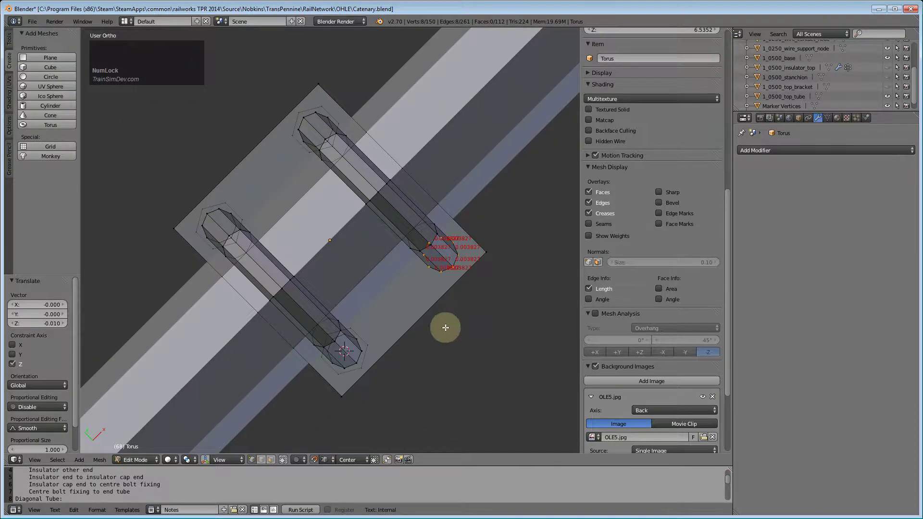
key("ctrl+KP_3")
left_click(50, 76)
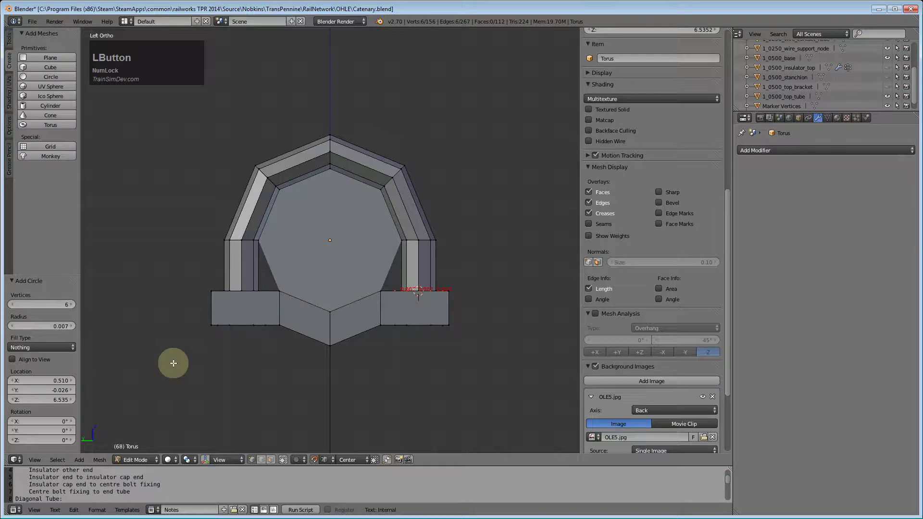
key("g")
key("z")
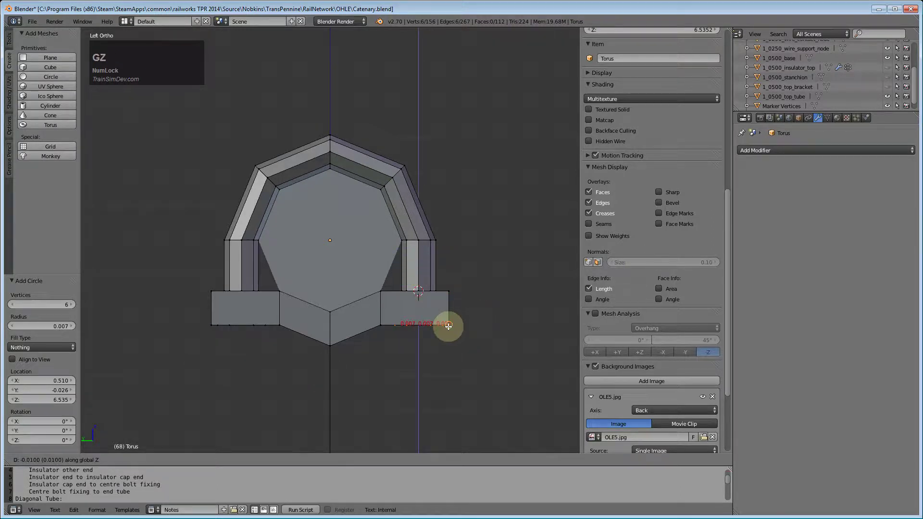
left_click(448, 327)
middle_click_drag(429, 379, 408, 283)
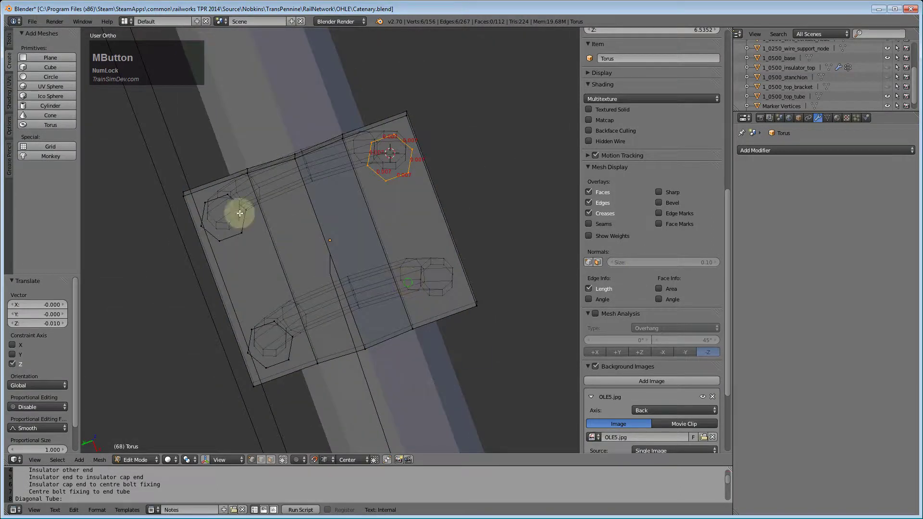
right_click(234, 237, "alt")
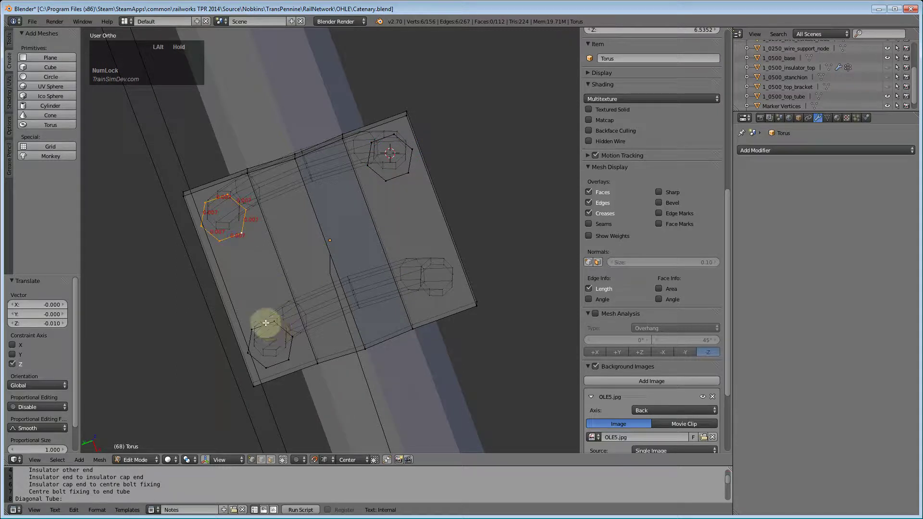
right_click(261, 327, "alt+shift")
right_click(391, 178, "alt+shift")
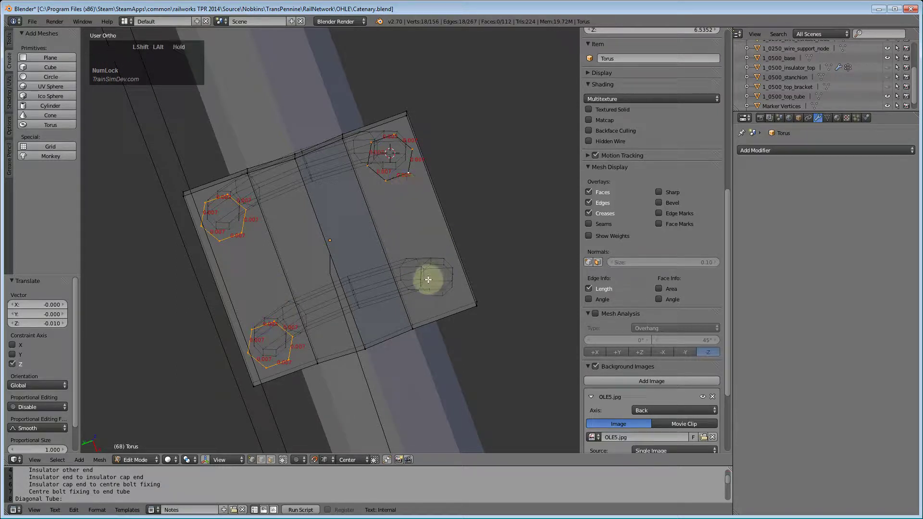
key("ctrl+z")
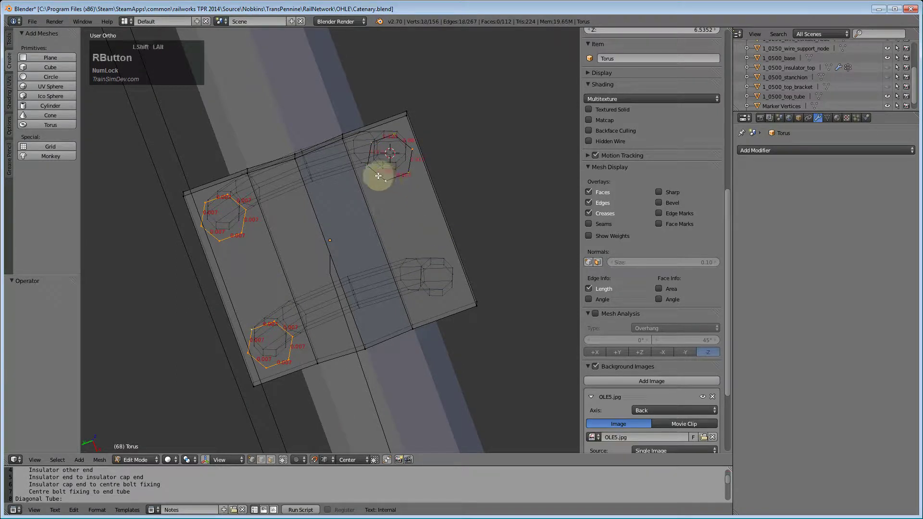
key("ctrl+z")
middle_click_drag(403, 221, 413, 250)
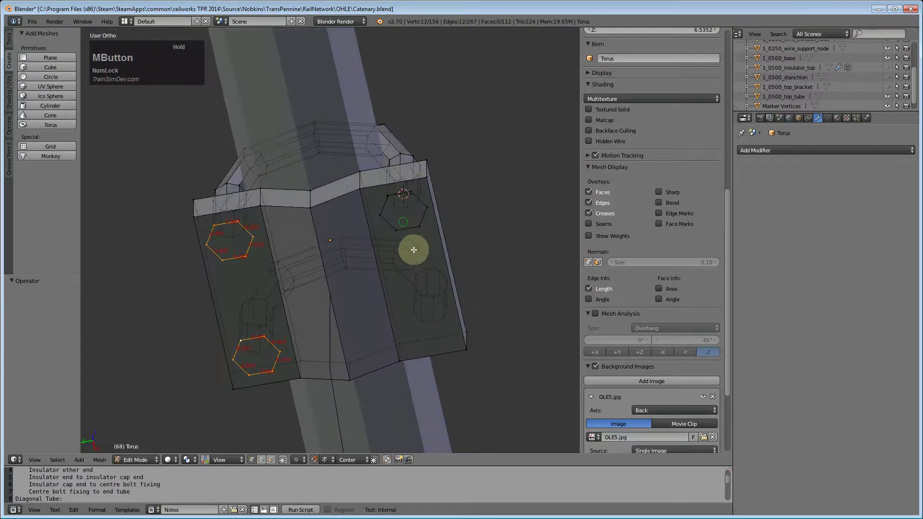
right_click(391, 225, "alt+shift")
key("ctrl+z")
Try Remove Doubles on the selected hexagonal circles to merge duplicate vertices, and clear the selection
key("space")
type("remove do")
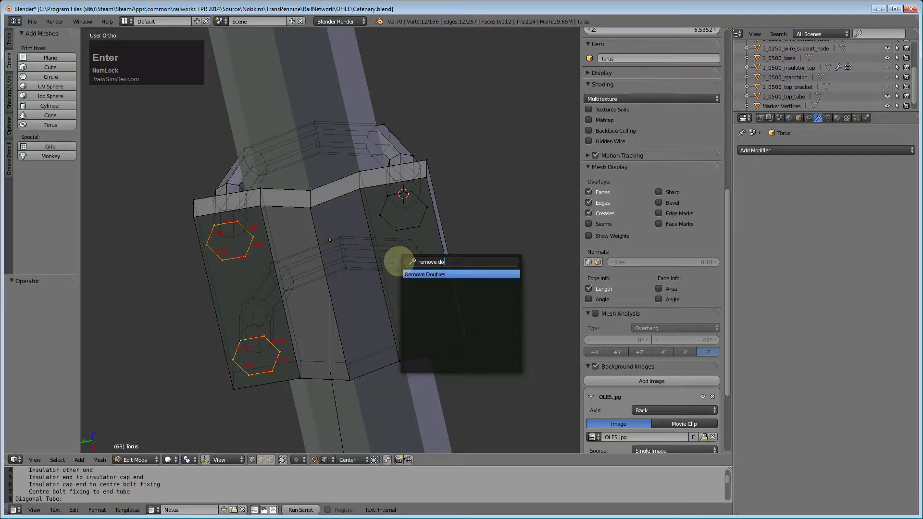
key("Return")
right_click(391, 224, "alt+shift")
middle_click_drag(406, 232, 427, 264)
key("a")
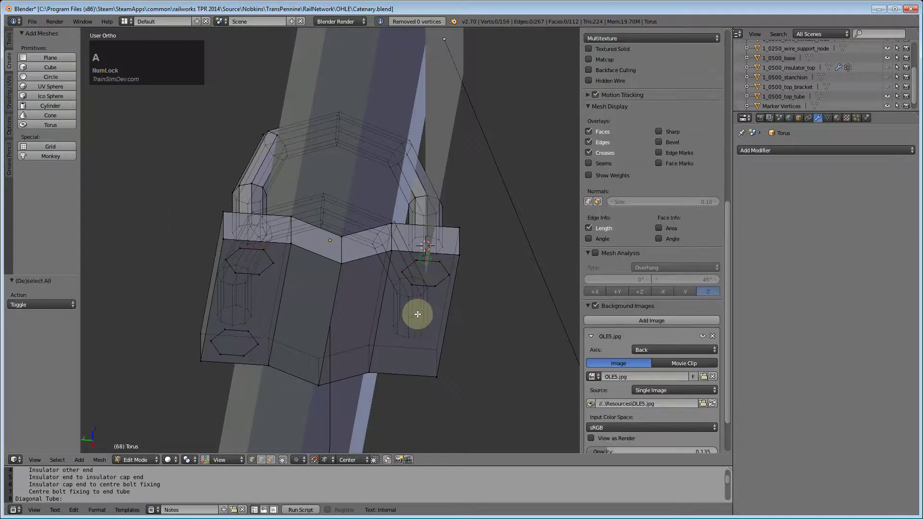
Delete the vertices of the duplicate hexagonal circle beneath the -X bolt's -Y leg
right_click(407, 281, "alt")
key("x")
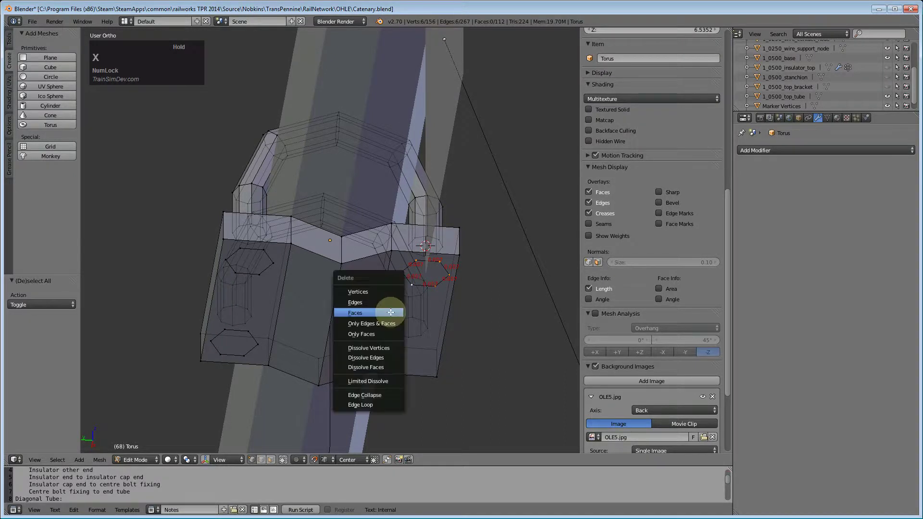
left_click(380, 290)
right_click(410, 279, "alt")
Snap the 3D cursor to the lower end loop of the +X bolt's -Y leg
middle_click_drag(410, 279, 418, 305)
key("a")
right_click(426, 306, "alt")
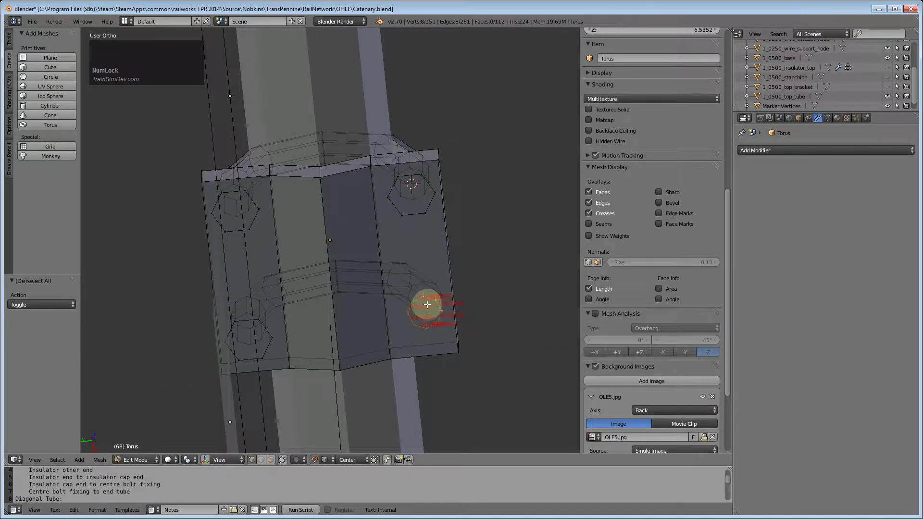
key("shift+s")
left_click(426, 301)
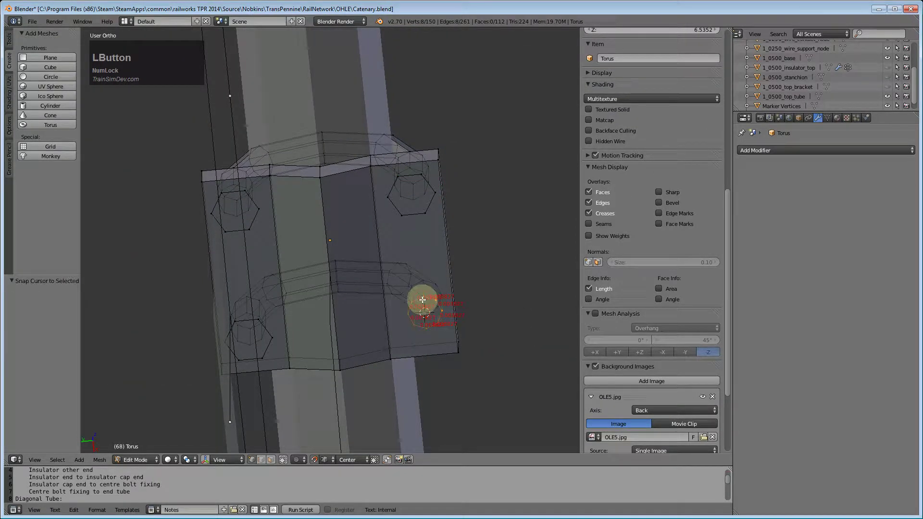
Add a 6-vertex circle of radius 0.007 at the +X bolt's -Y leg and move it along Z to the flange's underside
key("ctrl+KP_3")
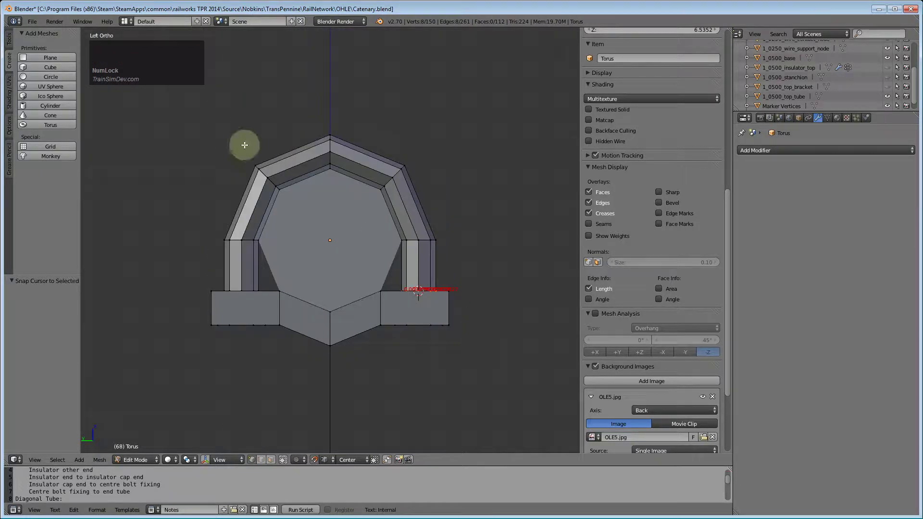
left_click(50, 77)
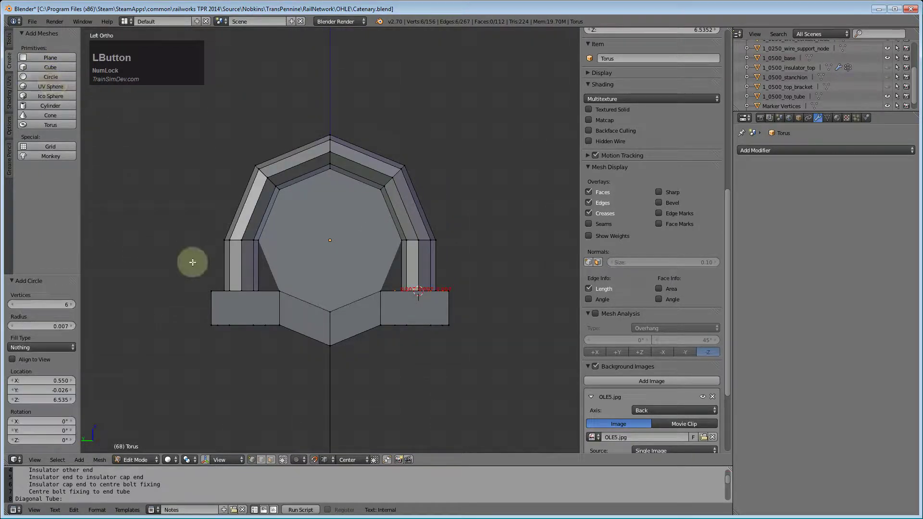
key("z")
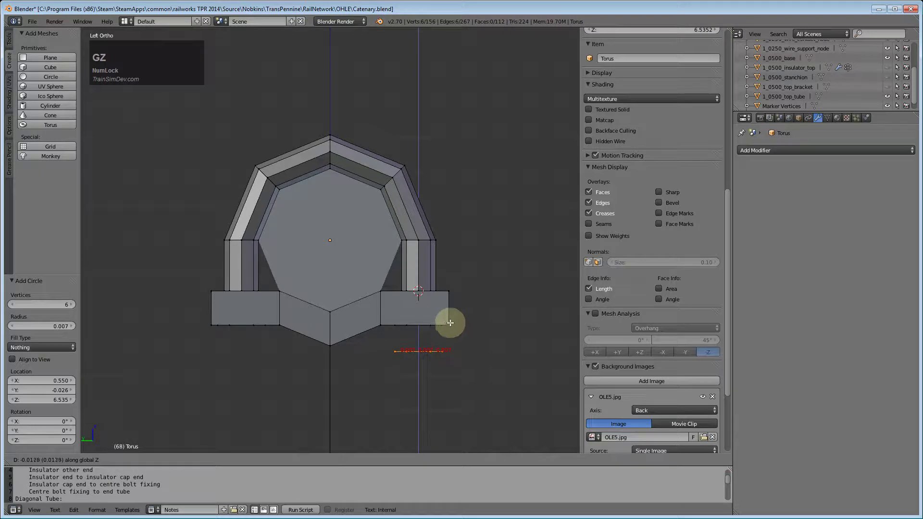
left_click(448, 325)
Extrude all four hexagonal circles beneath the flanges by -0.05 along Z
middle_click_drag(448, 325, 420, 212)
key("a")
right_click(421, 218, "alt")
right_click(392, 337, "alt+shift")
right_click(251, 325, "alt+shift")
right_click(247, 201, "alt+shift")
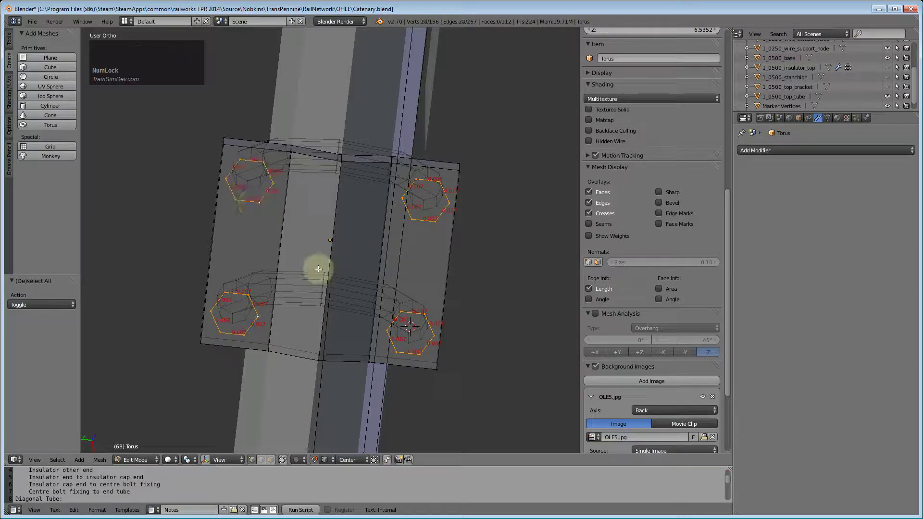
key("g")
key("z")
key("Escape")
key("z")
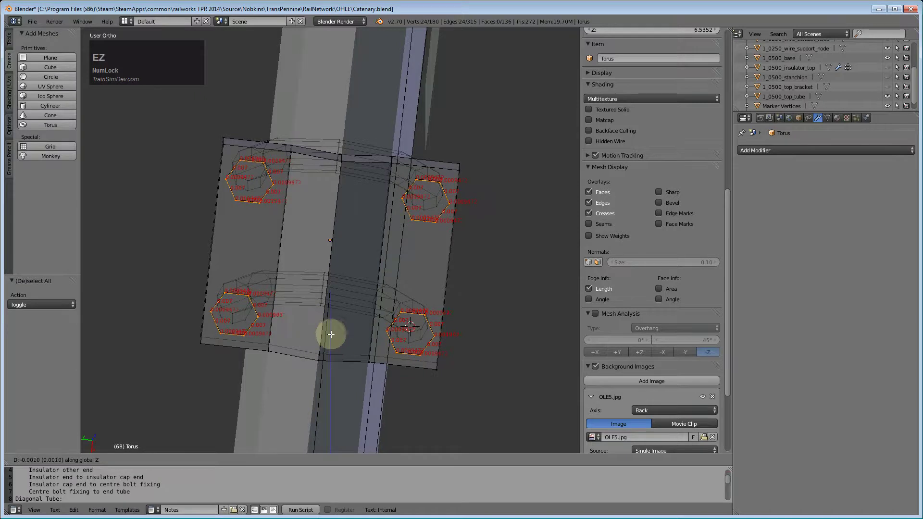
key("KP_0")
type(".05")
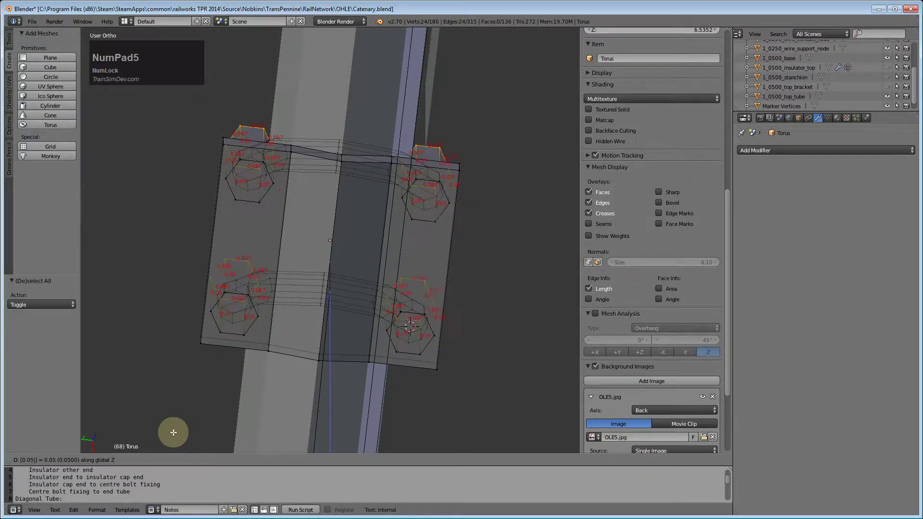
key("KP_Subtract")
key("Return")
Move the extruded hexagon ends up 0.050 along Z, back to the flange's underside
middle_click_drag(387, 367, 396, 392)
key("ctrl+KP_1")
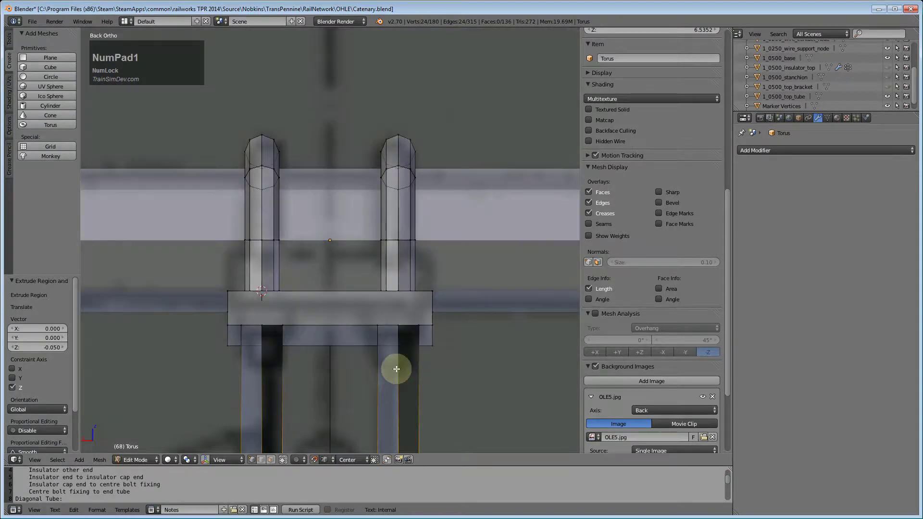
scroll(387, 366, "down", 5)
key("g")
key("z")
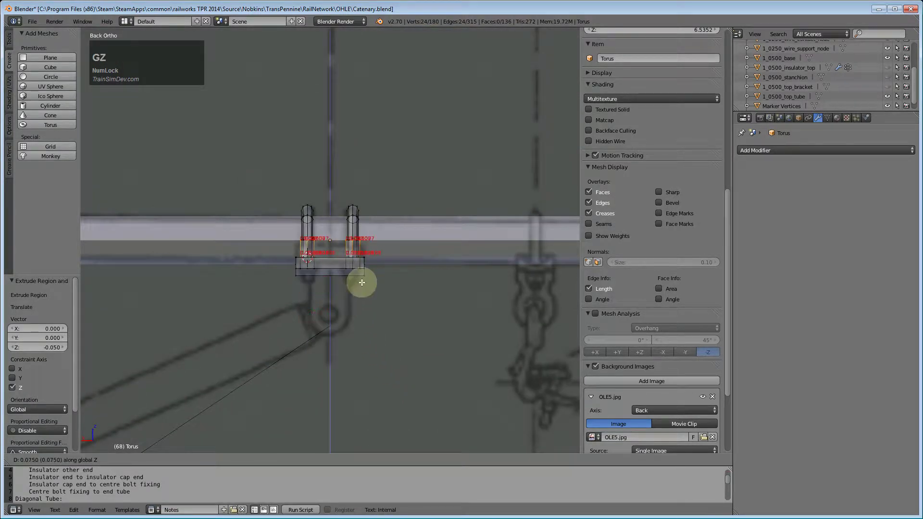
left_click(363, 268)
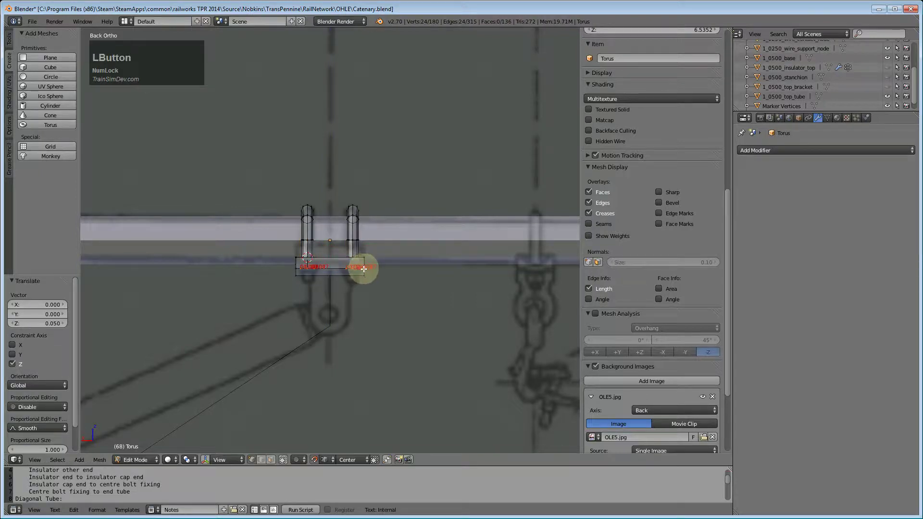
Move the four hexagon ends -0.005 along Z to give the nuts their thickness
key("g")
key("z")
key("KP_Decimal")
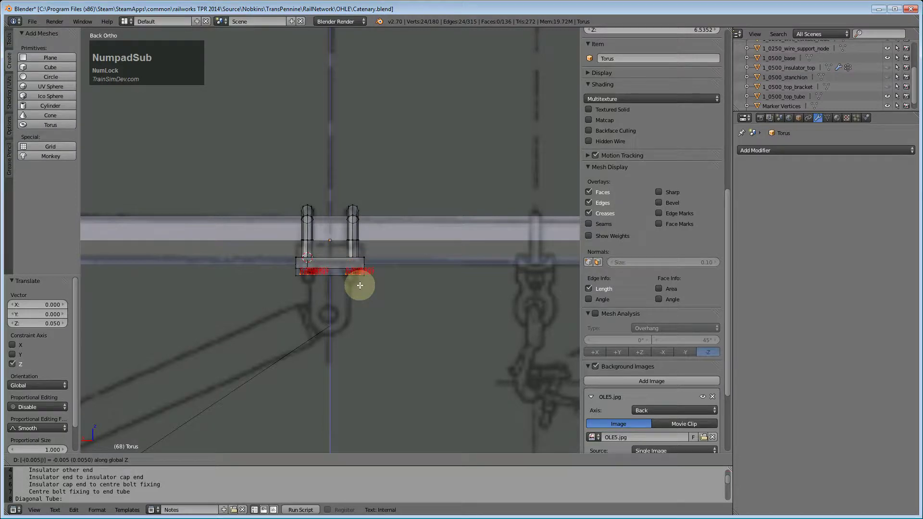
key("Return")
middle_click_drag(452, 290, 379, 327)
scroll(339, 328, "up", 3)
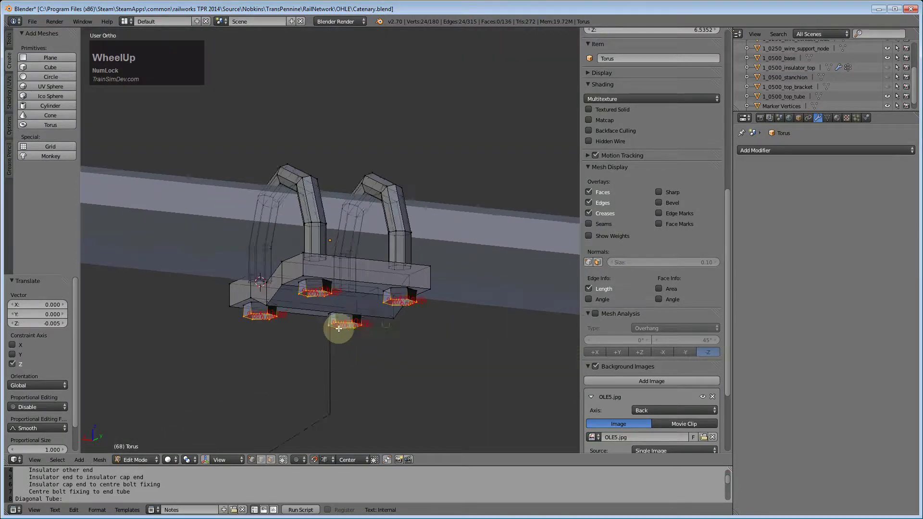
Lower the nut ends along Z to the level of the saddle's lowest edge and fill them with faces
scroll(339, 328, "up", 1)
key("g")
key("z")
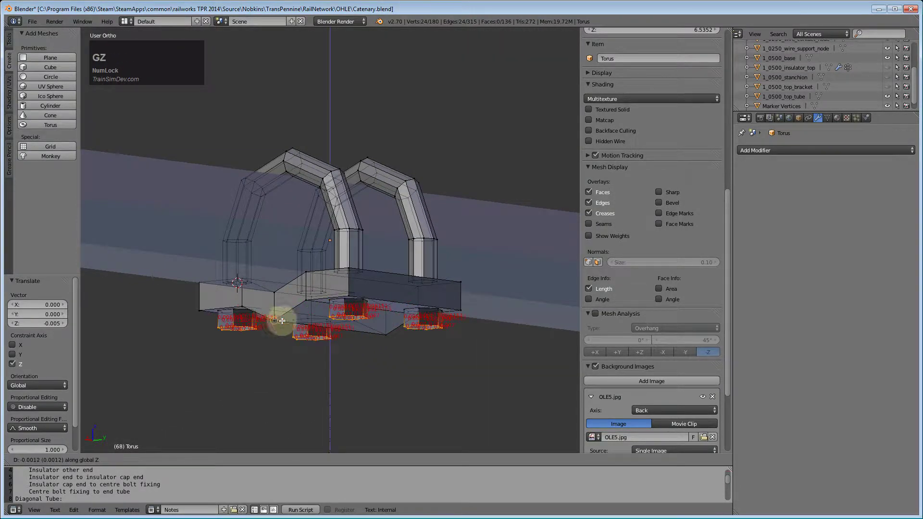
left_click(274, 320)
middle_click_drag(274, 320, 379, 371)
key("f")
Recalculate the normals of the whole U-bolt mesh so they face outward, and clear the selection
key("a")
key("a")
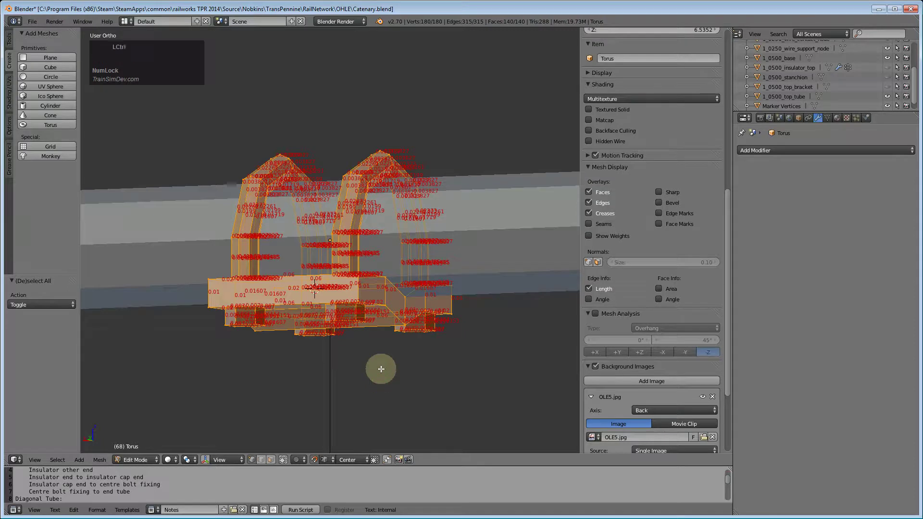
key("ctrl+n")
middle_click_drag(325, 361, 391, 239)
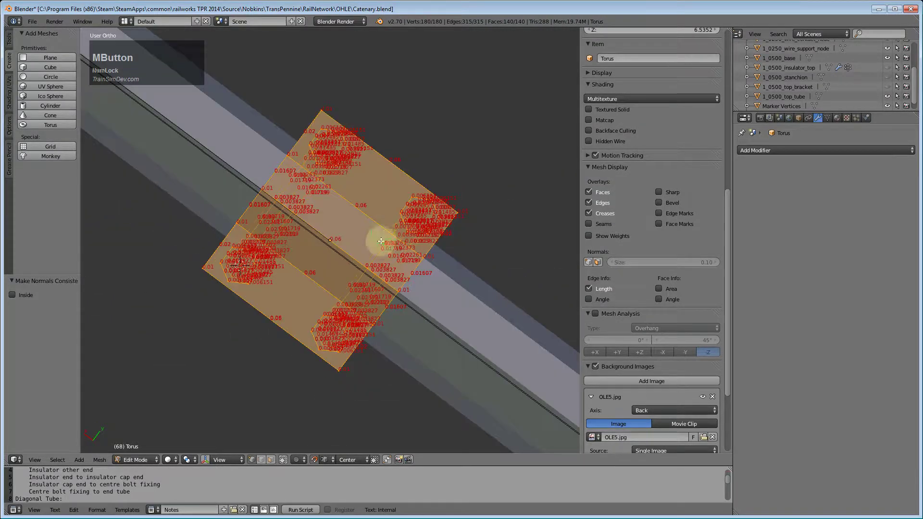
key("ctrl+KP_1")
key("a")
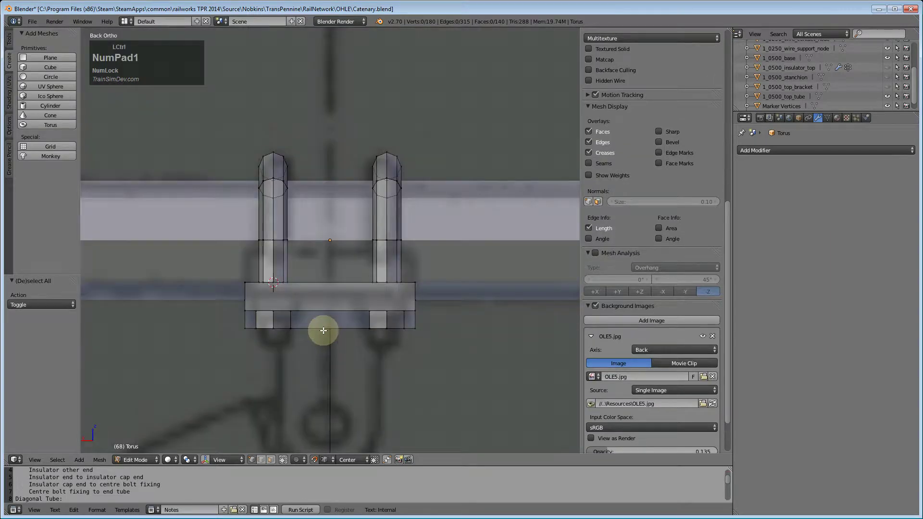
Subdivide the three lengthwise edges of the saddle's V-shaped underside with 2 cuts
middle_click_drag(317, 371, 326, 259)
scroll(332, 240, "up", 4)
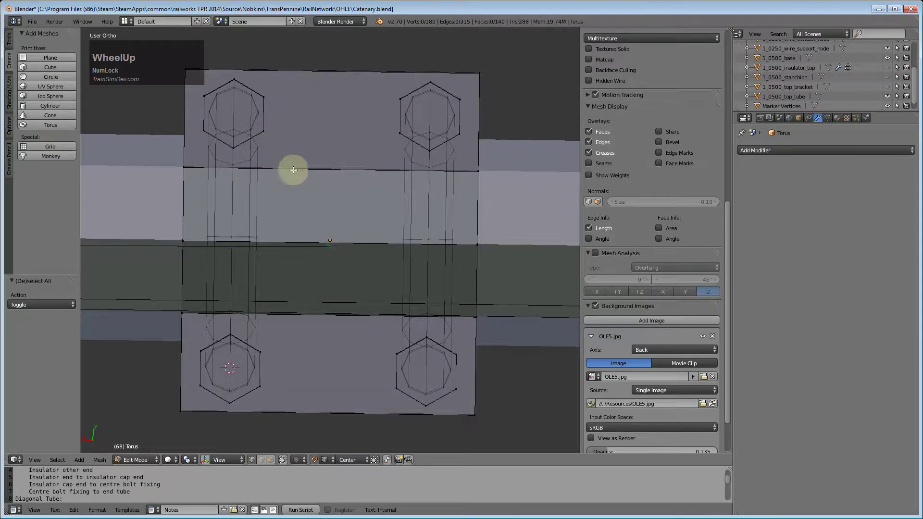
left_click(261, 460)
middle_click_drag(317, 172, 324, 230)
right_click(319, 255, "alt")
right_click(300, 336, "alt")
middle_click_drag(315, 358, 333, 283)
right_click(334, 126, "alt+shift")
right_click(318, 265, "alt+shift")
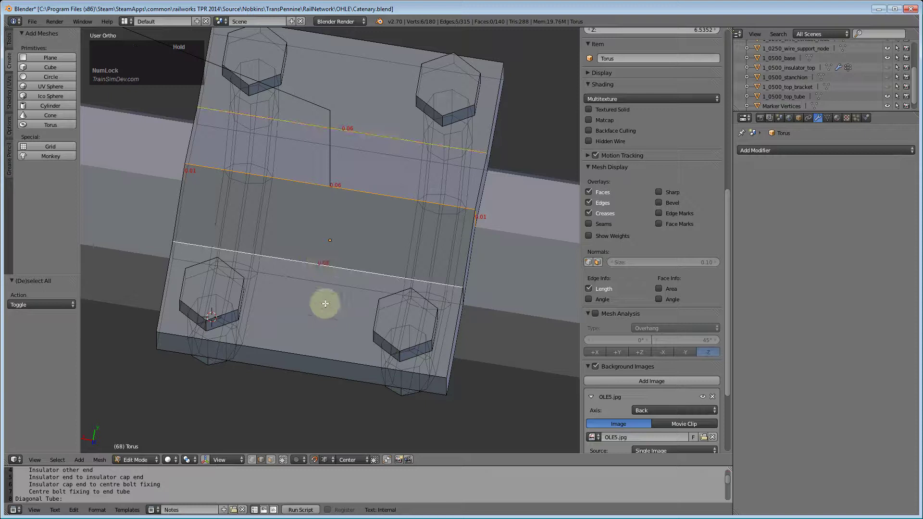
key("w")
left_click(311, 256)
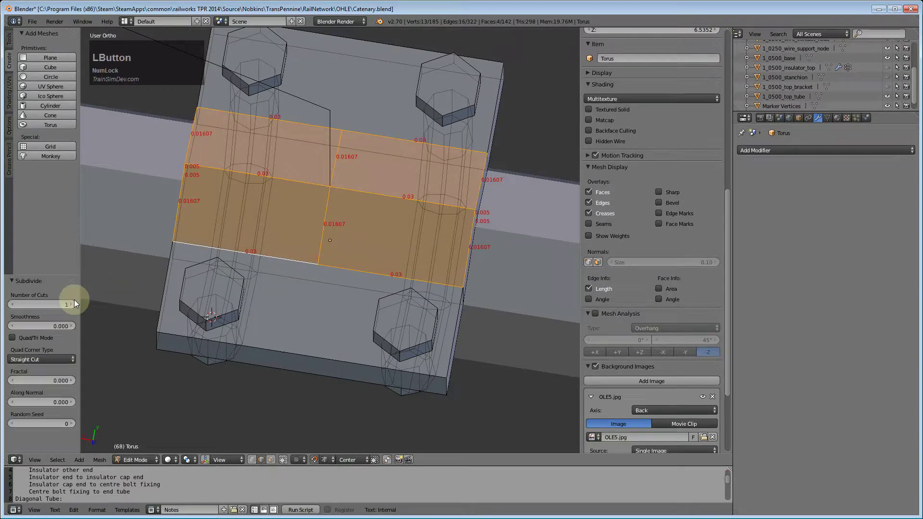
left_click(69, 304)
Select the four new cross edges on the saddle's V-shaped underside and snap the 3D cursor to their centre
middle_click_drag(304, 306, 316, 375)
key("a")
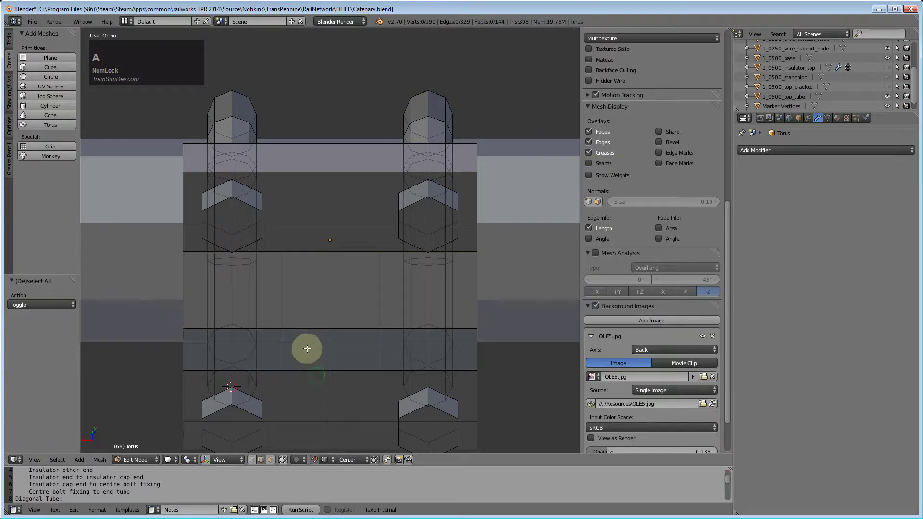
right_click(283, 295)
right_click(370, 303, "shift")
right_click(385, 361, "shift")
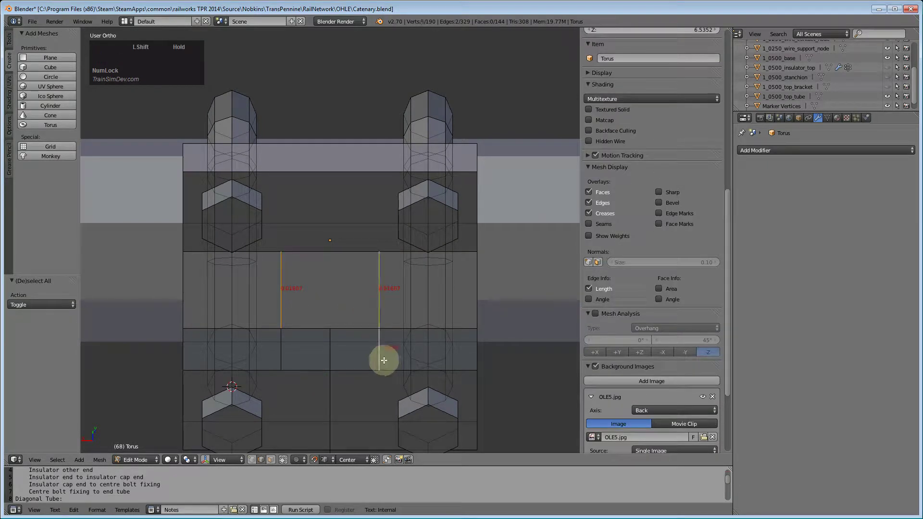
right_click(288, 352, "shift")
middle_click_drag(315, 368, 324, 406)
key("shift+s")
left_click(320, 368)
key("ctrl+KP_1")
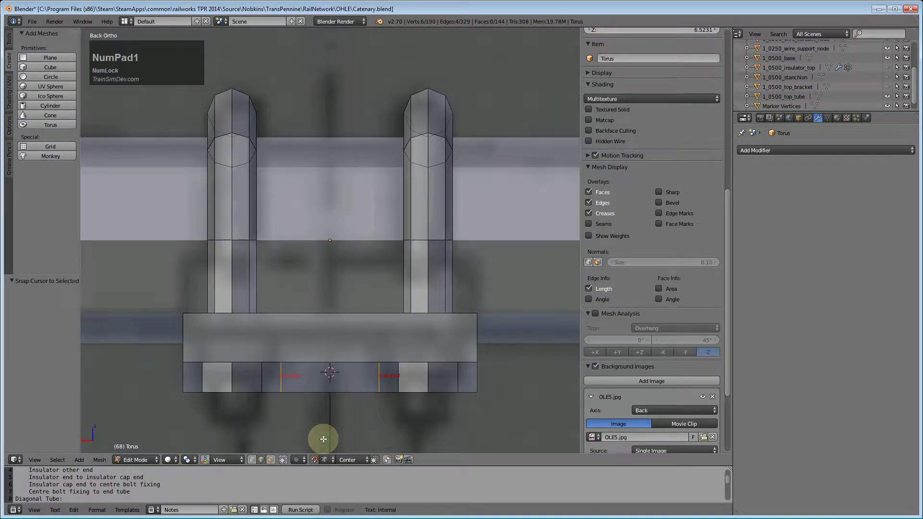
scroll(367, 405, "down", 4)
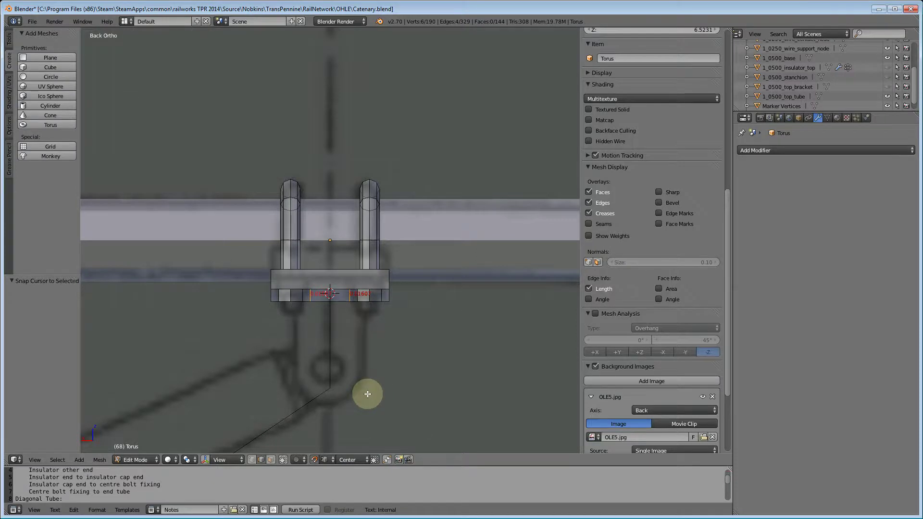
key("s")
key("x")
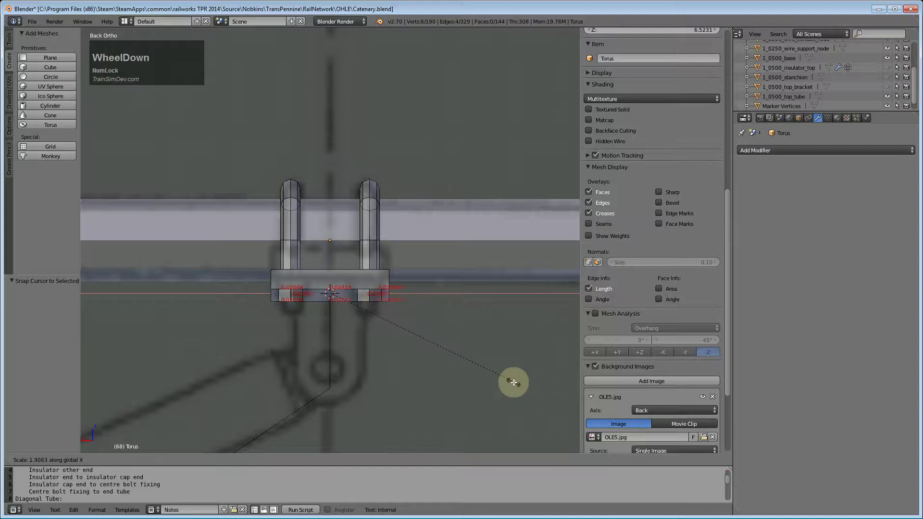
key("Escape")
middle_click_drag(333, 378, 341, 326)
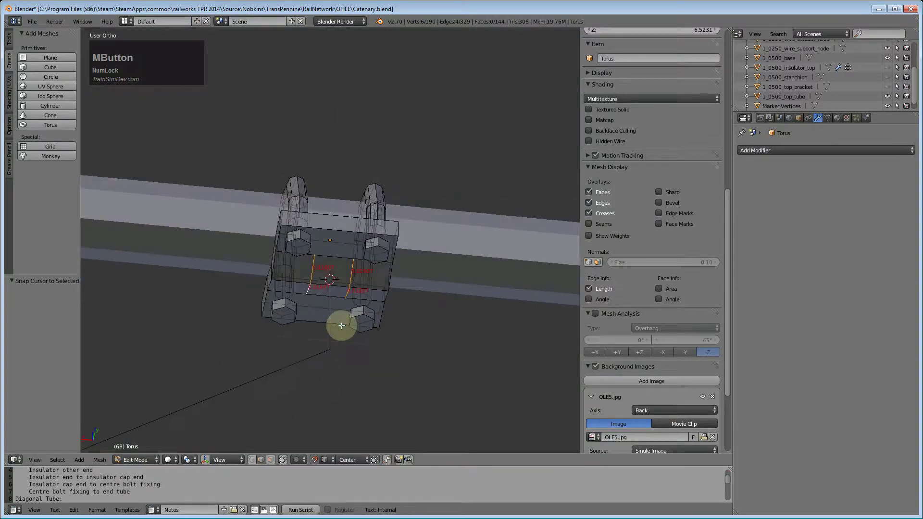
scroll(341, 325, "up", 2)
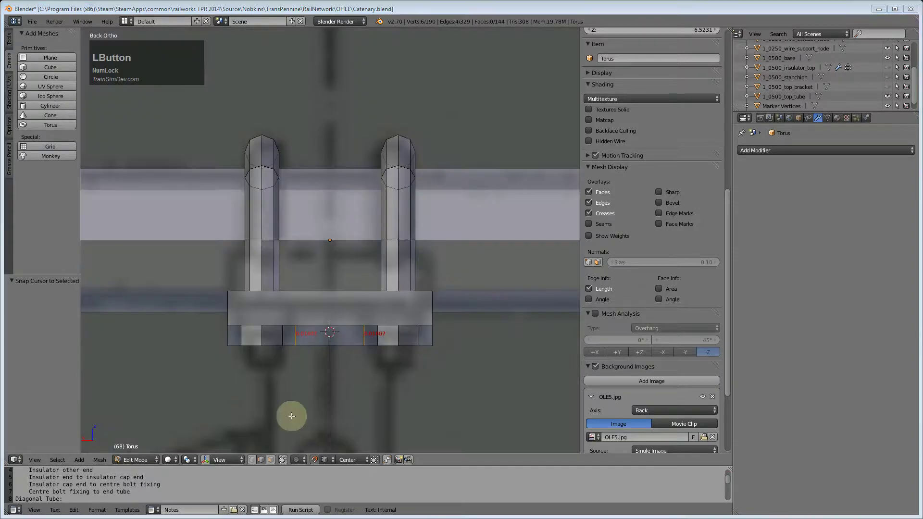
Move one pair of cross edges on the saddle's V-shaped underside outward by 0.010 along X, in line with its bolt arch
middle_click_drag(282, 393, 308, 290)
right_click(303, 212)
right_click(308, 301, "shift")
key("g")
key("x")
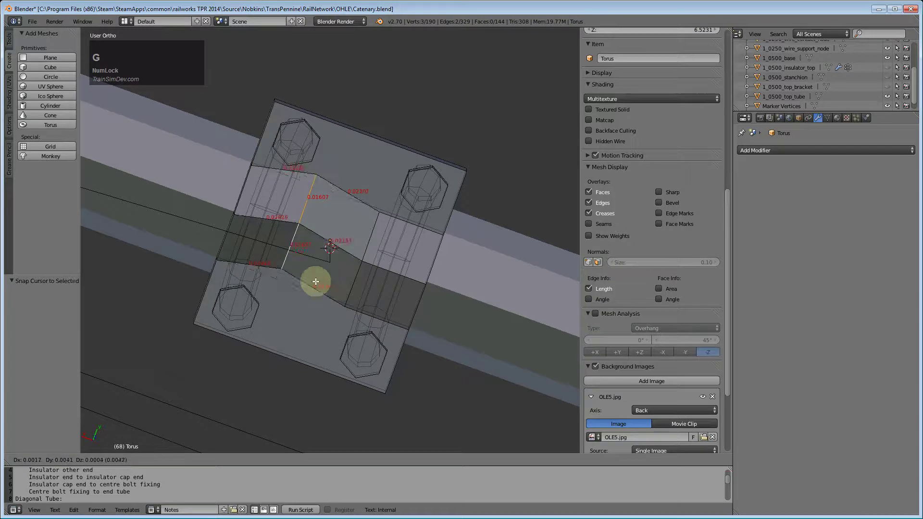
left_click(305, 118)
Move the opposite pair of cross edges on the saddle's underside outward by -0.010 along X, in line with the other bolt arch
right_click(370, 274, "shift")
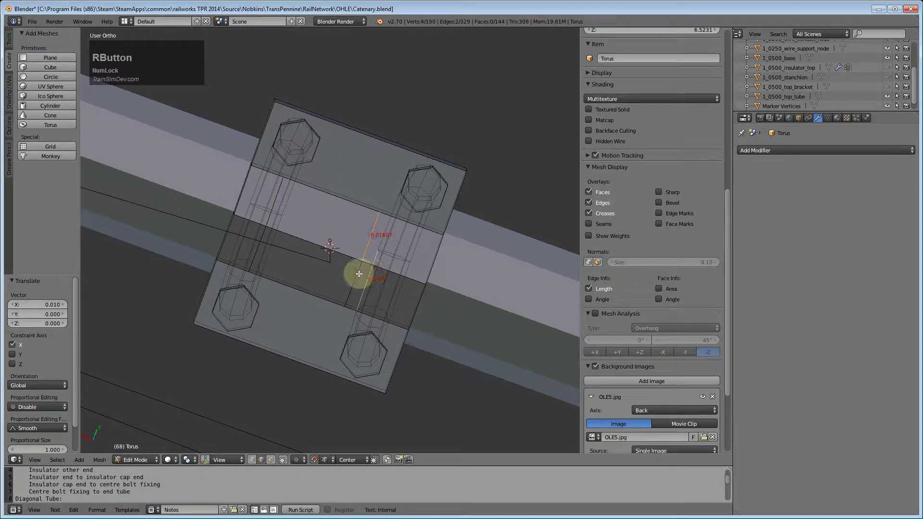
right_click(371, 241, "shift")
key("g")
key("x")
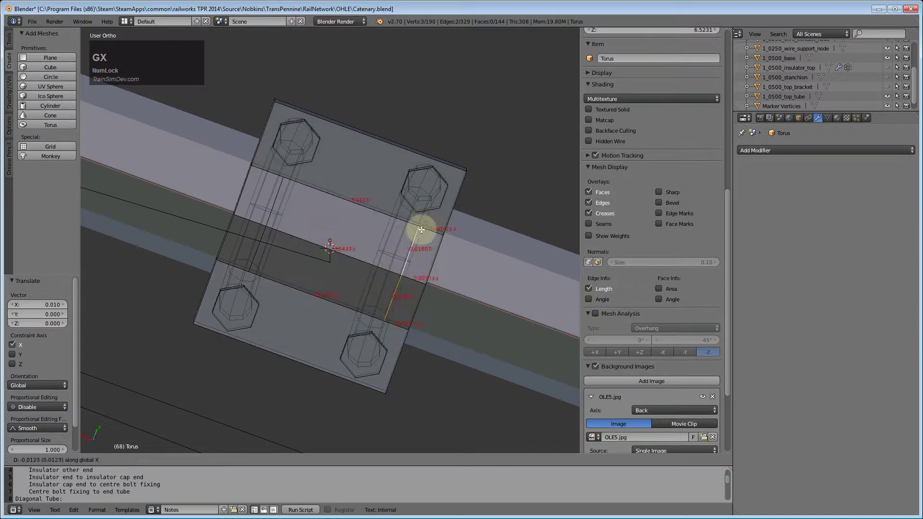
left_click(417, 214)
middle_click_drag(351, 290, 305, 330)
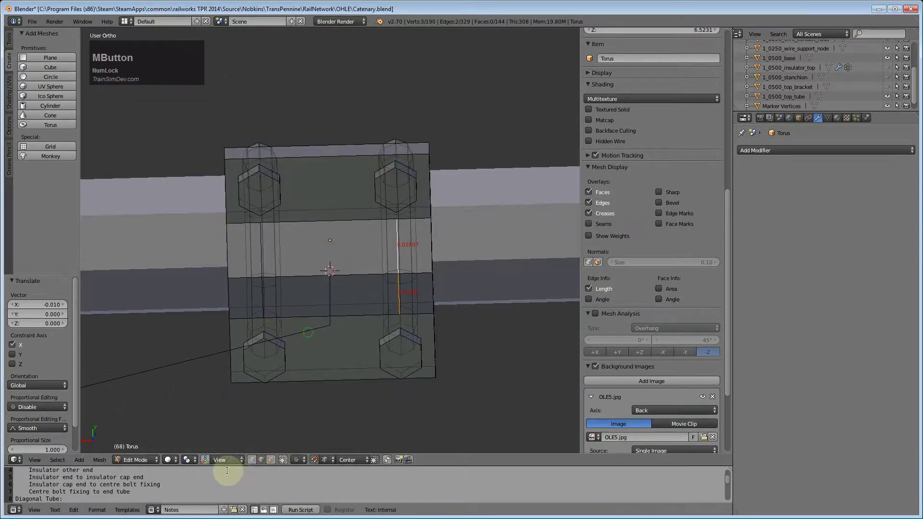
Extrude the two central faces of the saddle's underside downward by 0.048 along Z, following the background drawing
left_click(272, 460)
right_click(336, 246)
right_click(336, 294, "shift")
middle_click_drag(346, 299, 379, 382)
key("KP_1")
scroll(404, 307, "down", 3)
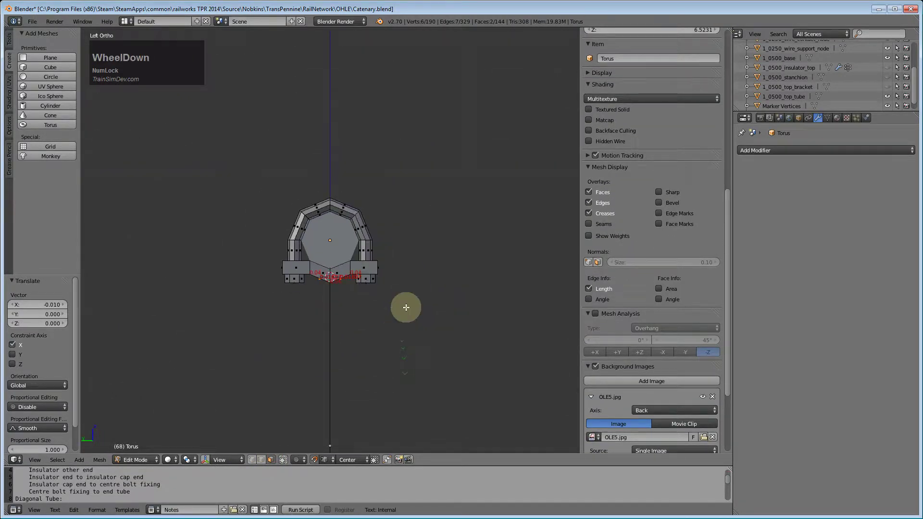
key("ctrl+KP_1")
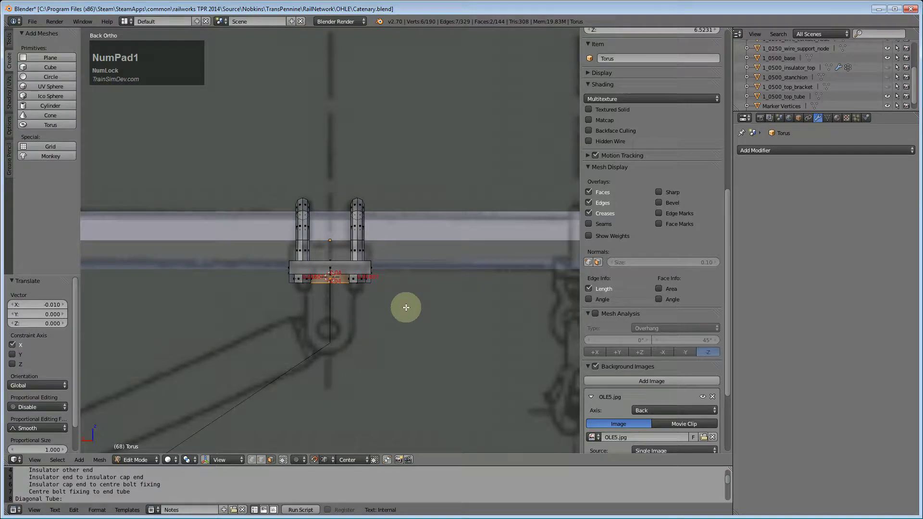
key("g")
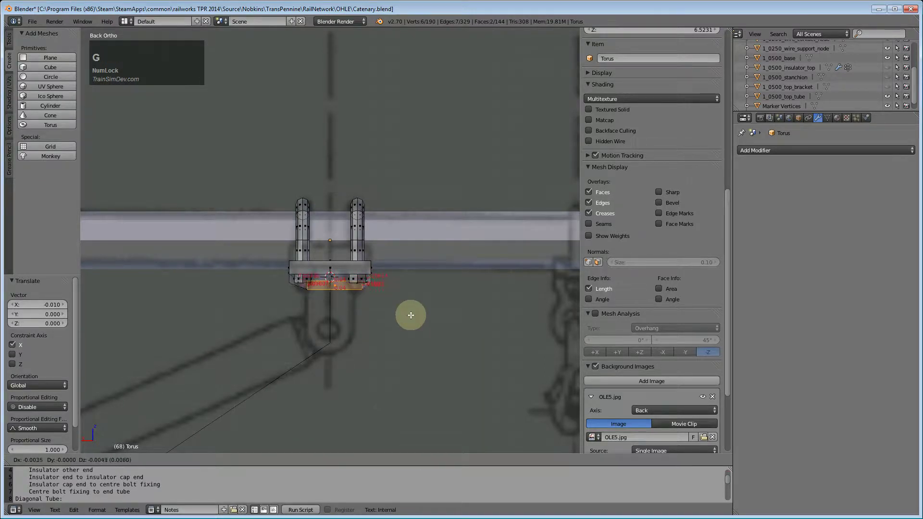
key("Escape")
key("e")
key("x")
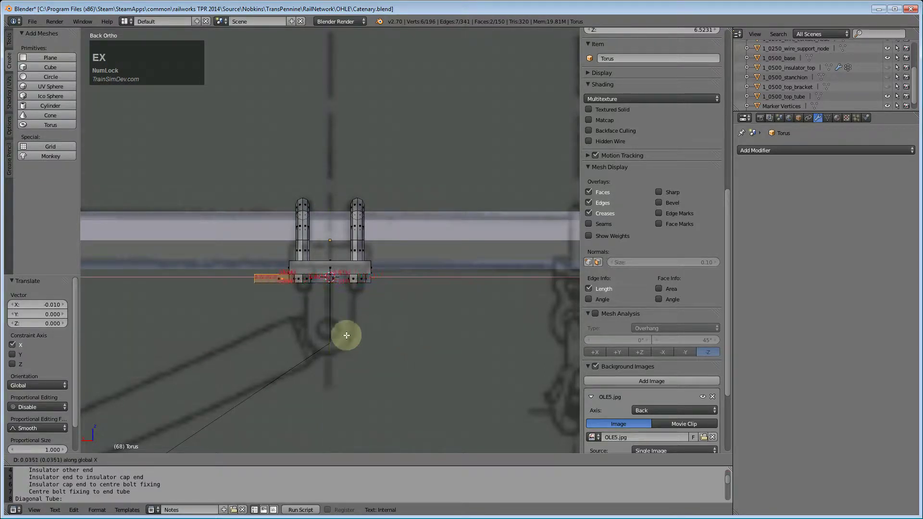
key("z")
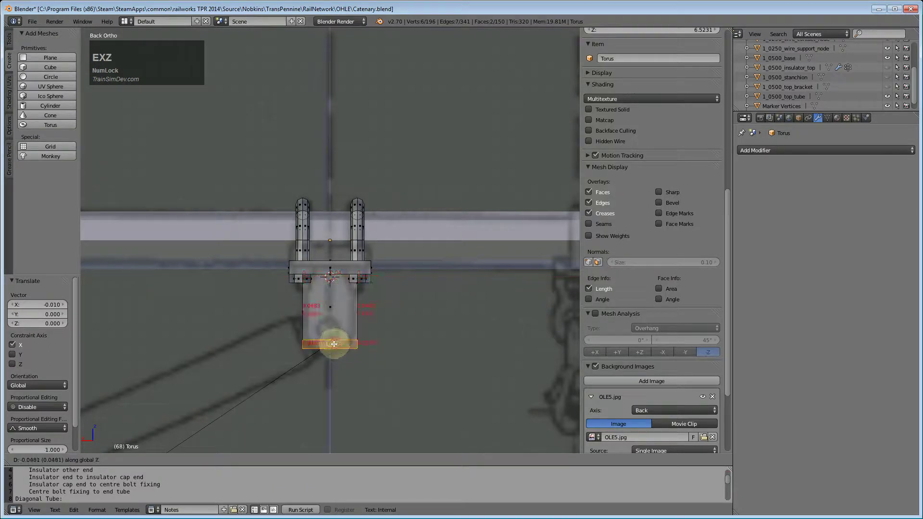
left_click(331, 344)
Inspect the extruded block in wireframe and solid display, and clear the selection
mouse_move(324, 371)
middle_mouse_down()
mouse_move(397, 314)
mouse_move(337, 309)
mouse_move(323, 320)
mouse_move(368, 350)
mouse_move(395, 342)
mouse_move(371, 377)
mouse_move(347, 356)
mouse_move(319, 363)
mouse_move(320, 375)
middle_mouse_up()
scroll(350, 303, "up", 2)
scroll(344, 347, "up", 2)
key("z")
middle_click_drag(285, 439, 349, 345)
scroll(365, 392, "down", 3)
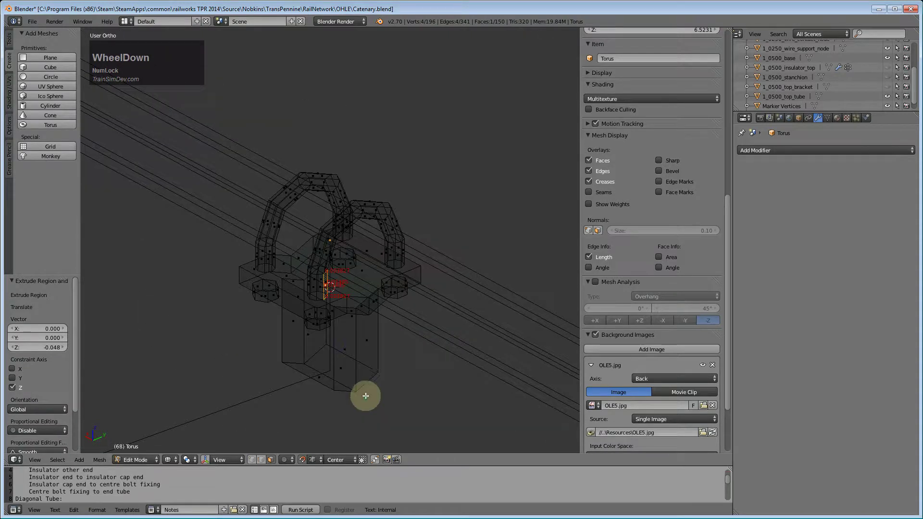
key("a")
key("z")
middle_click_drag(344, 368, 337, 351)
key("ctrl+KP_1")
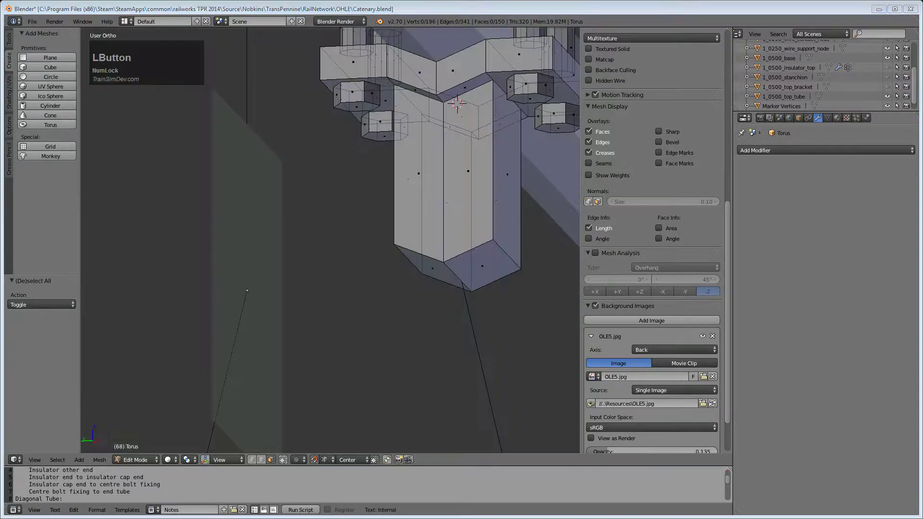
Raise the centre edge of the block's V-shaped bottom by 0.006 along Z to flatten the bottom
scroll(458, 296, "up", 1)
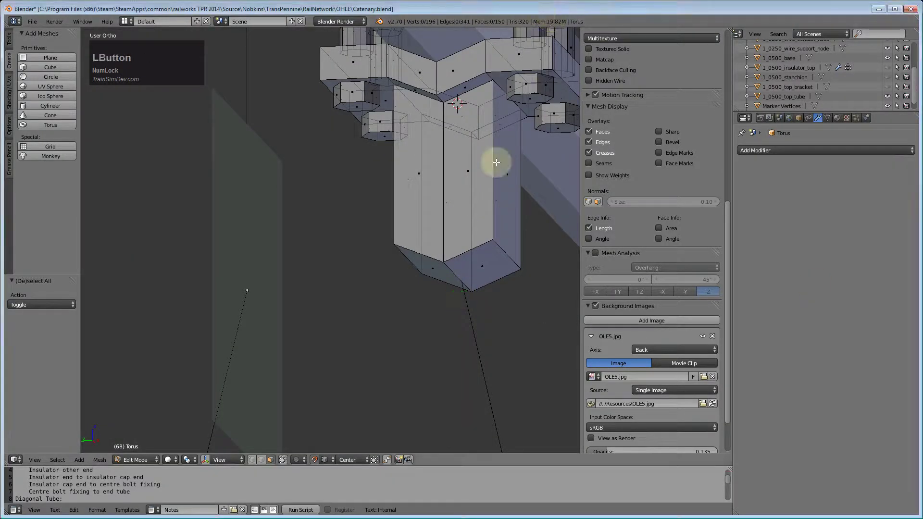
right_click(448, 273)
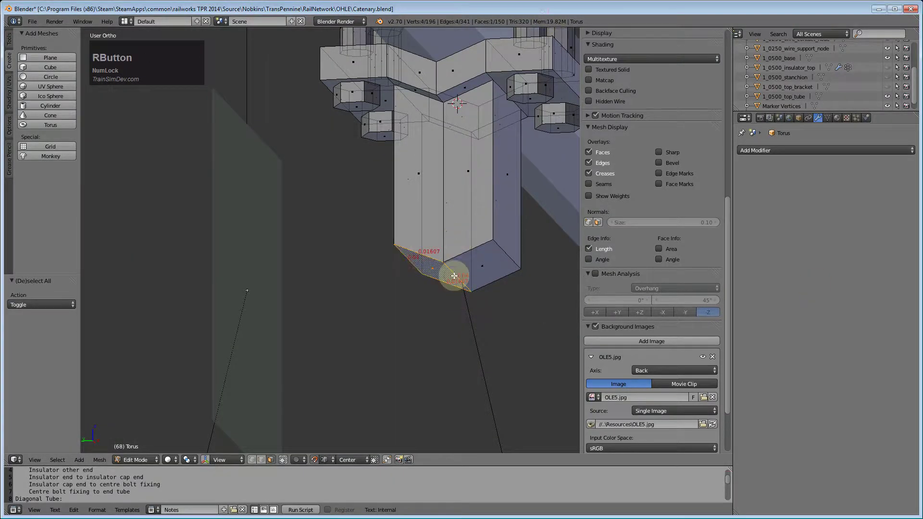
left_click(261, 460)
right_click(461, 279)
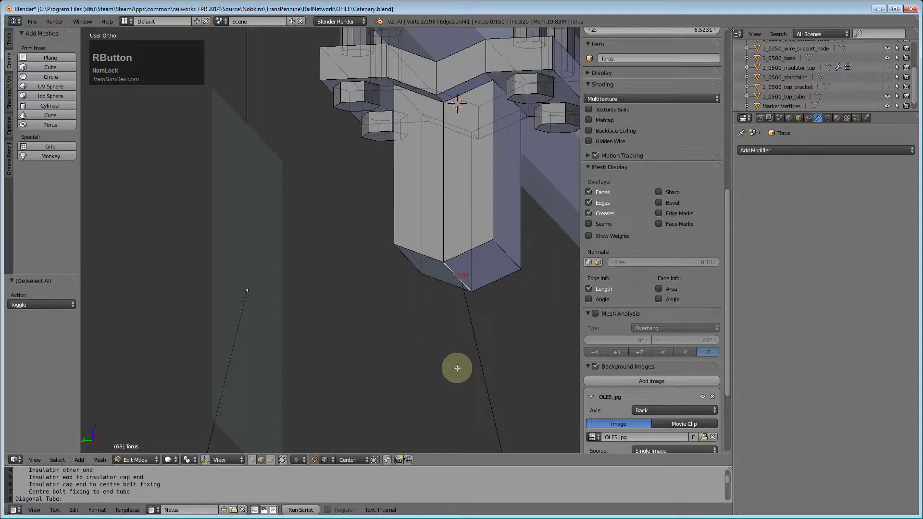
key("g")
key("z")
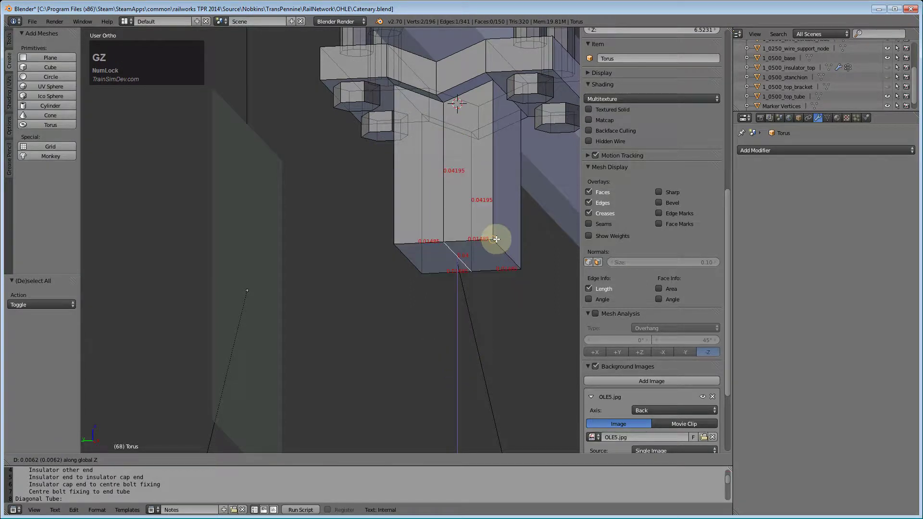
left_click(496, 239)
Select the short edges at both ends of the block's flat bottom and subdivide them with 2 cuts
middle_click_drag(452, 286, 366, 370, "shift")
right_click(376, 298, "shift")
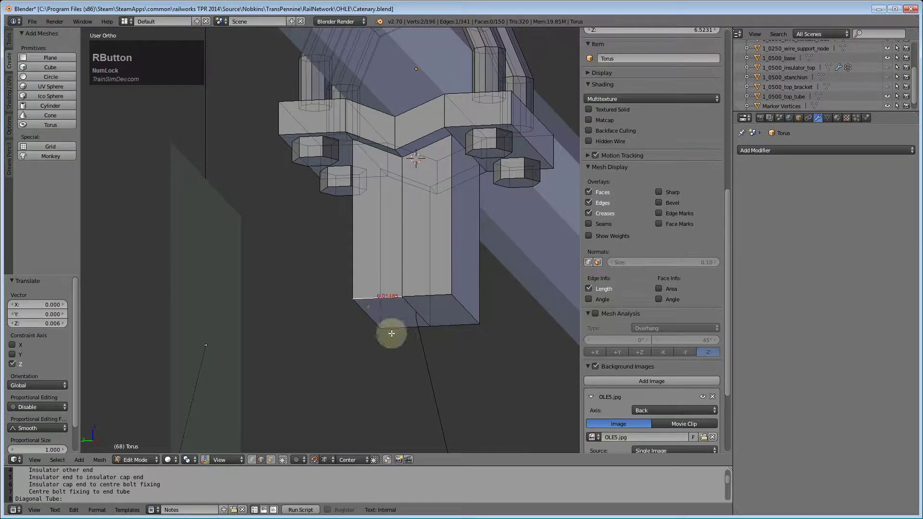
right_click(448, 327, "shift")
right_click(439, 288, "shift")
right_click(433, 306, "shift")
right_click(439, 293, "shift")
key("w")
left_click(419, 251)
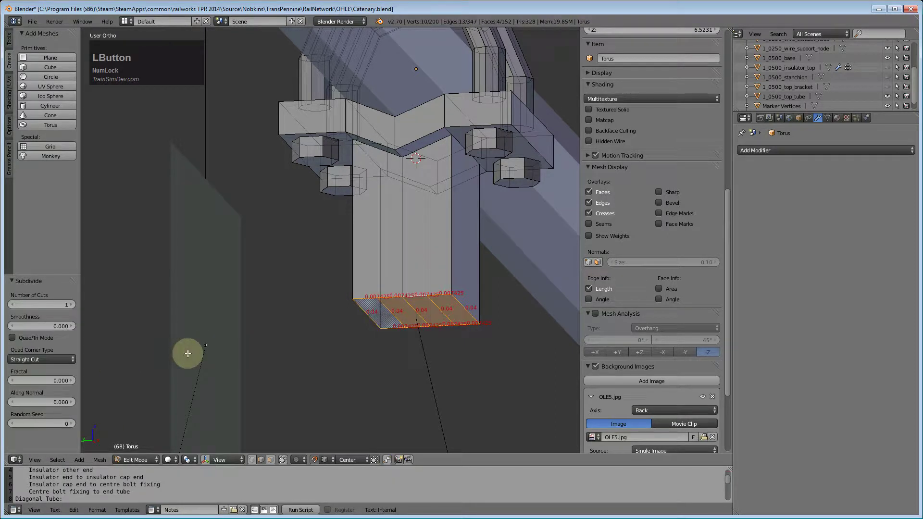
left_click(73, 305)
Delete the three middle lengthwise edges of the block's bottom together with the far end panel's centre vertical edge
middle_click_drag(348, 379, 358, 353)
right_click(412, 262)
right_click(428, 261, "shift")
right_click(445, 260, "shift")
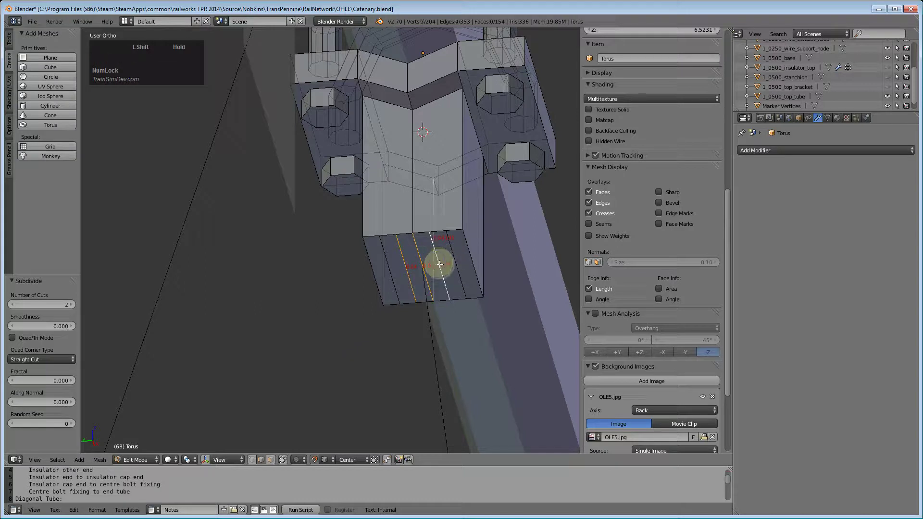
right_click(454, 259, "shift")
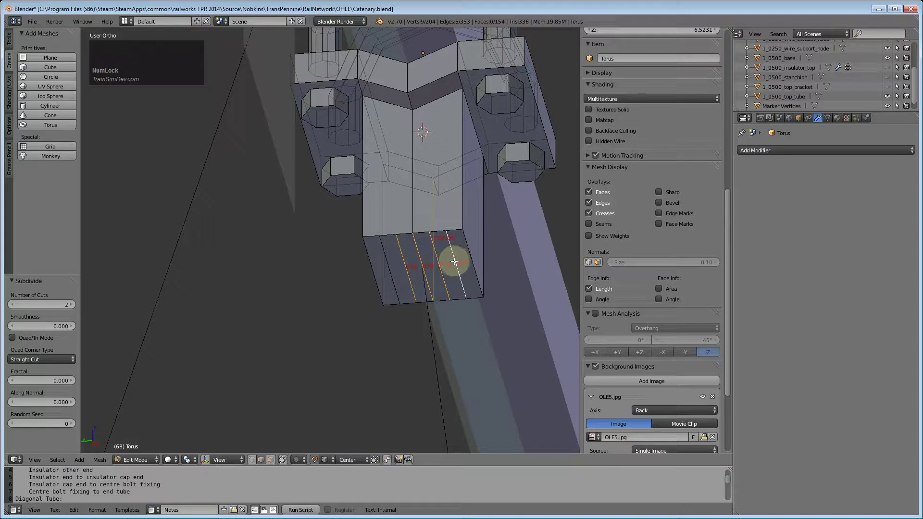
key("x")
key("Escape")
right_click(456, 263, "shift")
key("x")
left_click(445, 278)
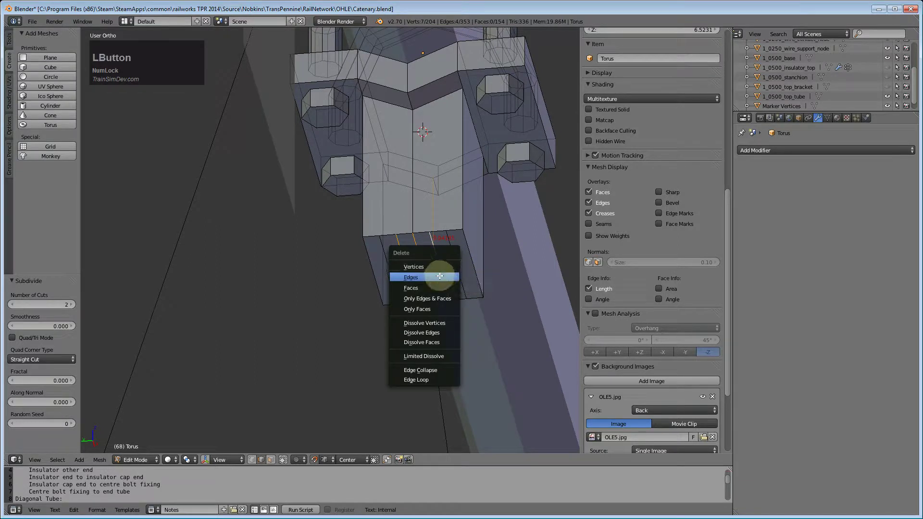
Delete the centre vertical edge of the block's near end panel to open that end
scroll(407, 339, "up", 2)
right_click(454, 215)
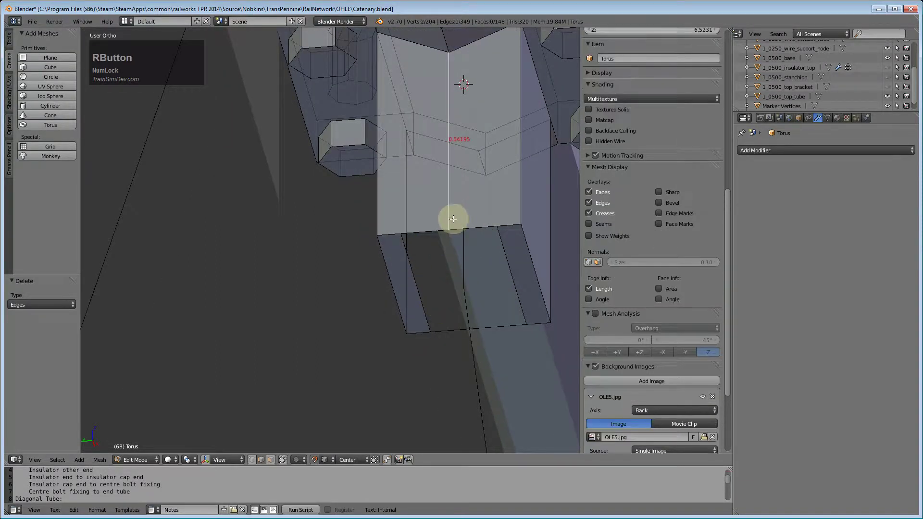
key("x")
left_click(454, 219)
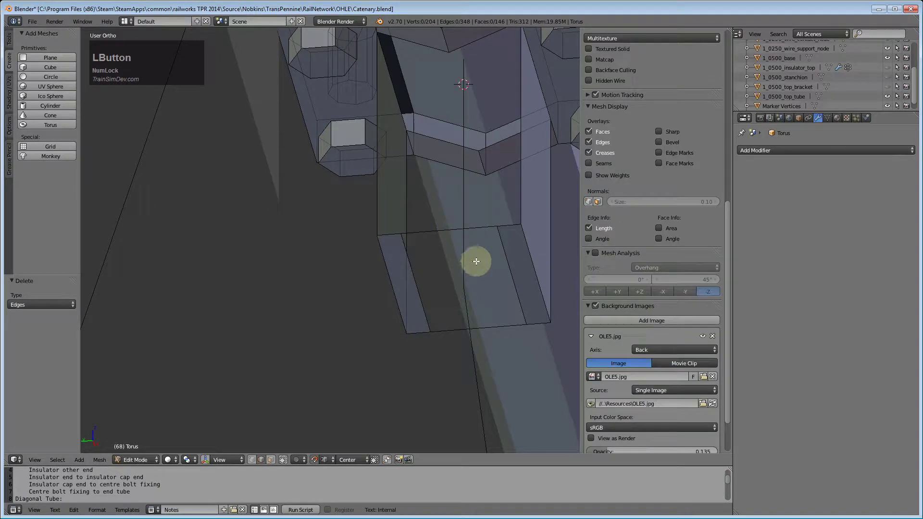
Extrude the two inner bottom edges of the side strips upward by 0.042 along Z to the saddle's lowest point
middle_click_drag(473, 292, 218, 357)
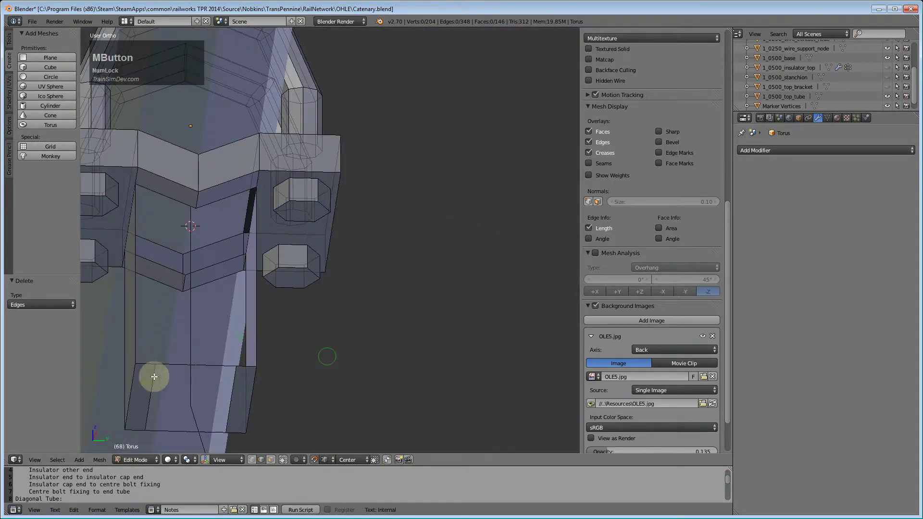
right_click(153, 385, "shift")
right_click(237, 383, "shift")
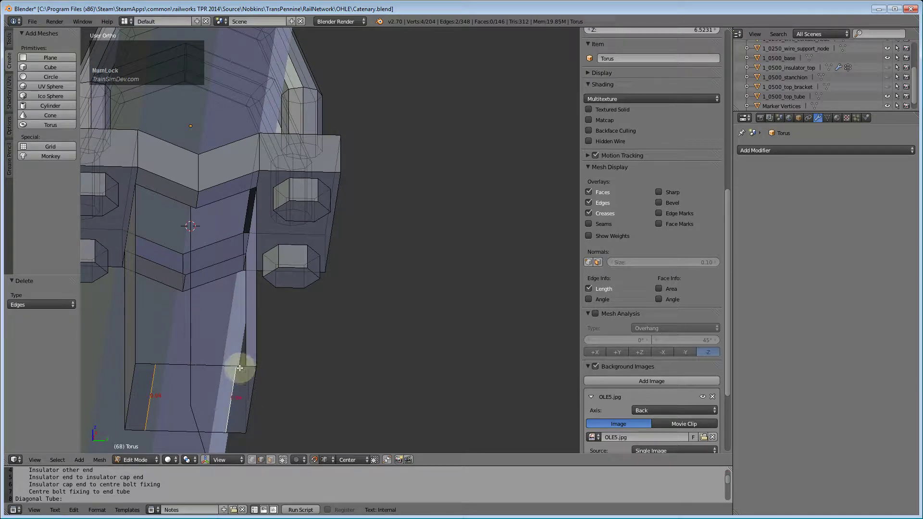
key("KP_1")
key("KP_3")
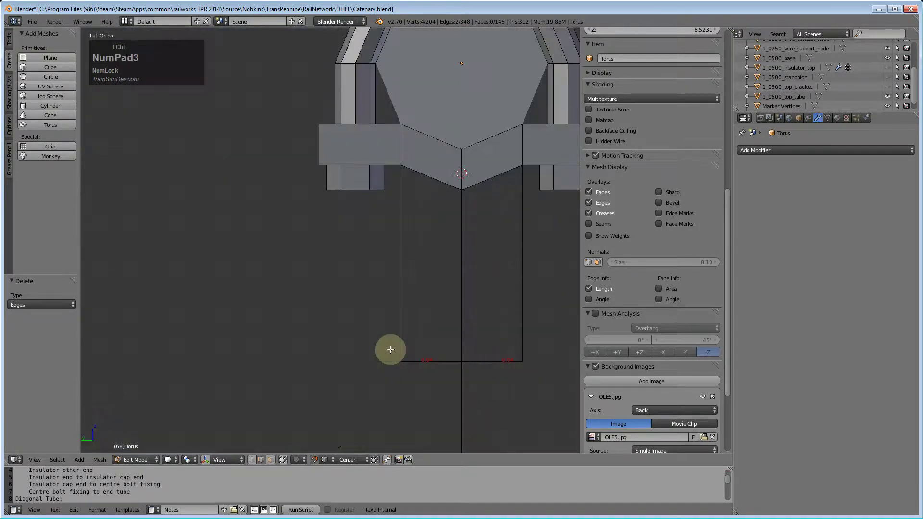
key("e")
key("z")
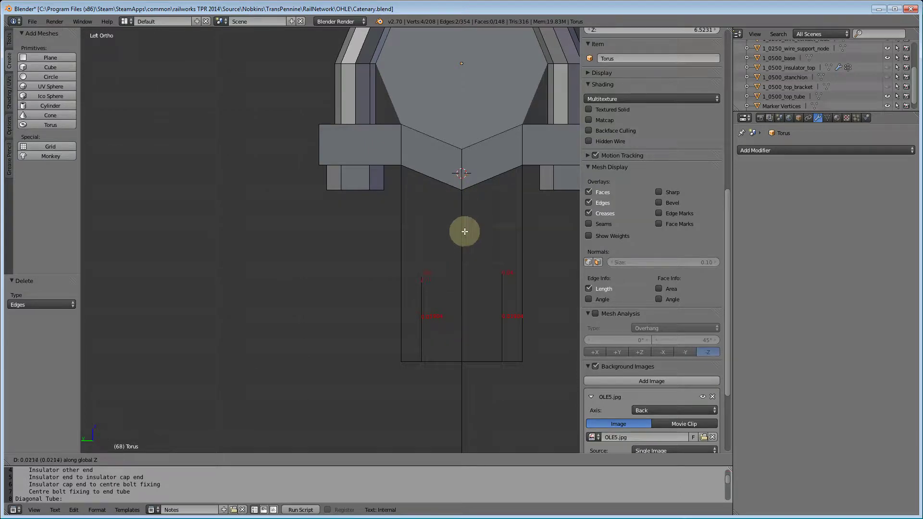
left_click(462, 190)
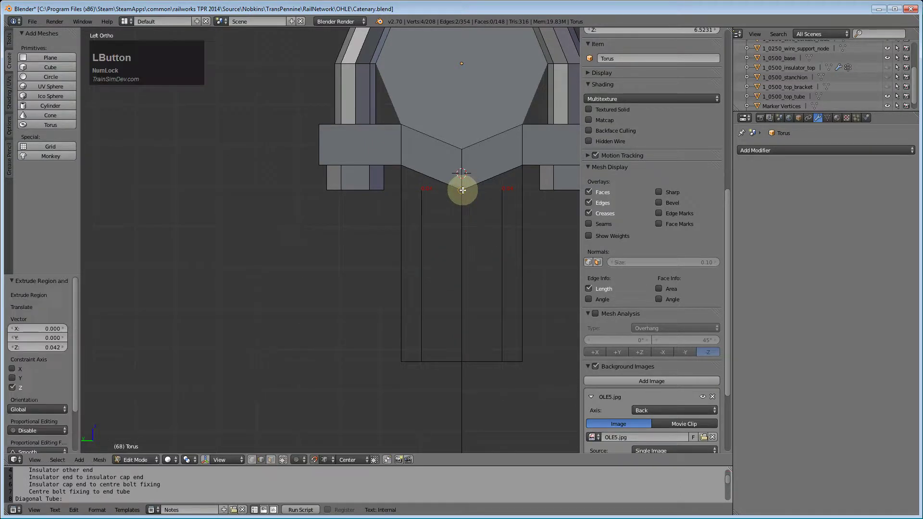
scroll(437, 412, "down", 3)
middle_click_drag(437, 412, 399, 323)
right_click(368, 213)
right_click(366, 251, "shift")
right_click(384, 293, "shift")
right_click(394, 309, "shift")
scroll(392, 310, "up", 4)
key("a")
Delete the leftover bottom edges spanning the gap between the two side plates at both ends of the bracket
right_click(408, 264)
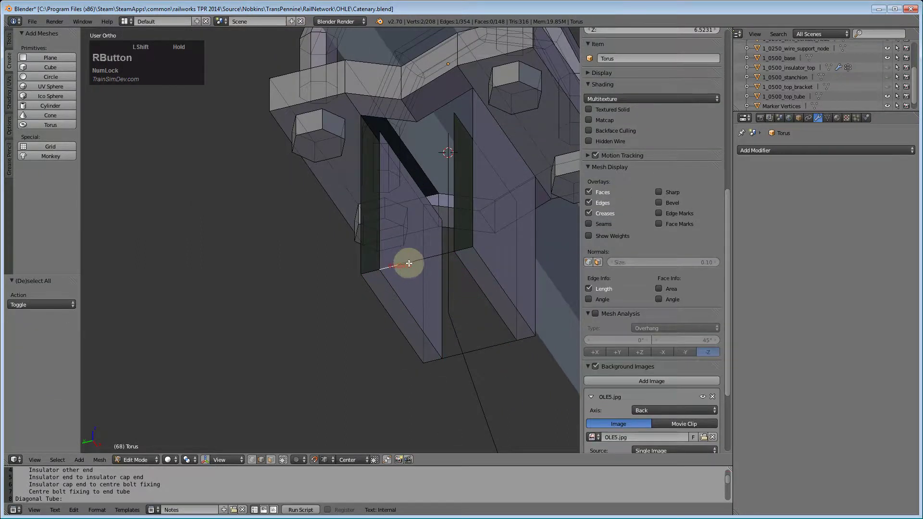
right_click(432, 259, "shift")
key("x")
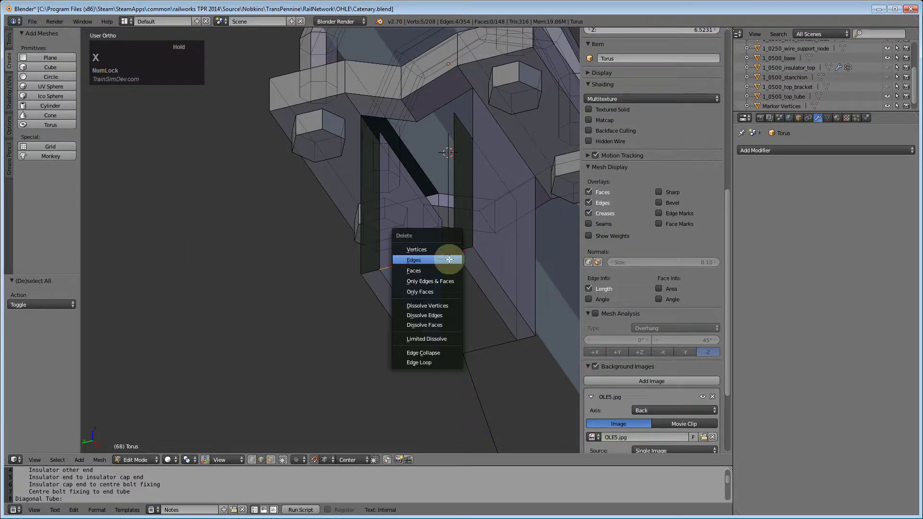
left_click(444, 253)
right_click(441, 352)
key("g")
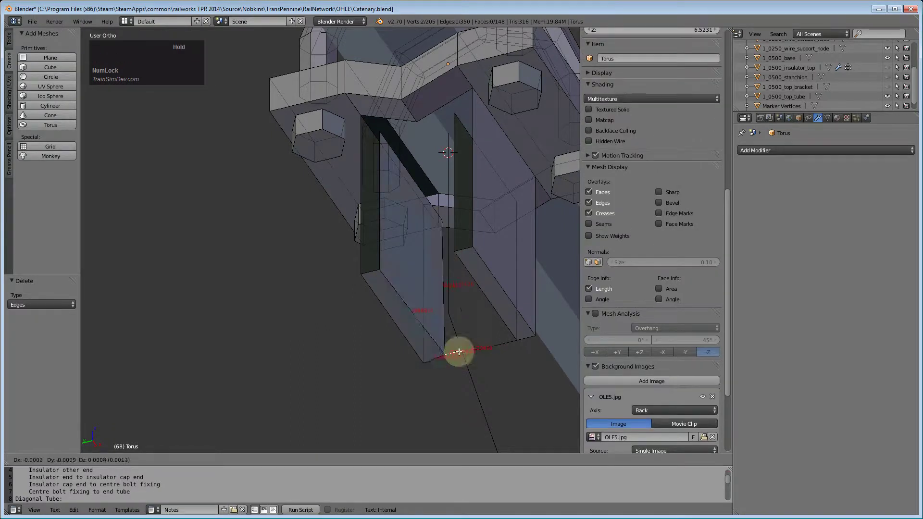
key("Escape")
right_click(487, 350, "shift")
key("x")
left_click(510, 342)
Rename the Torus object as 1_0
middle_click_drag(419, 354, 425, 395)
key("ctrl+KP_1")
scroll(470, 325, "down", 5)
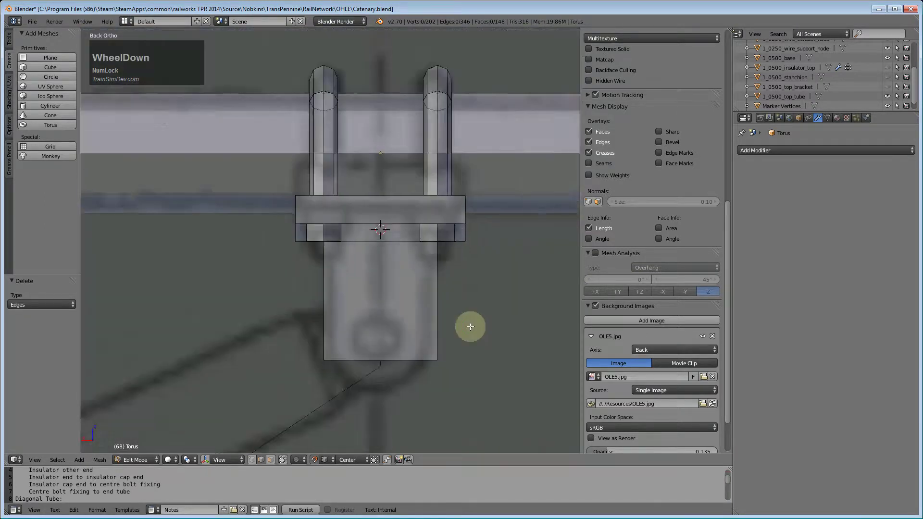
scroll(338, 308, "up", 2)
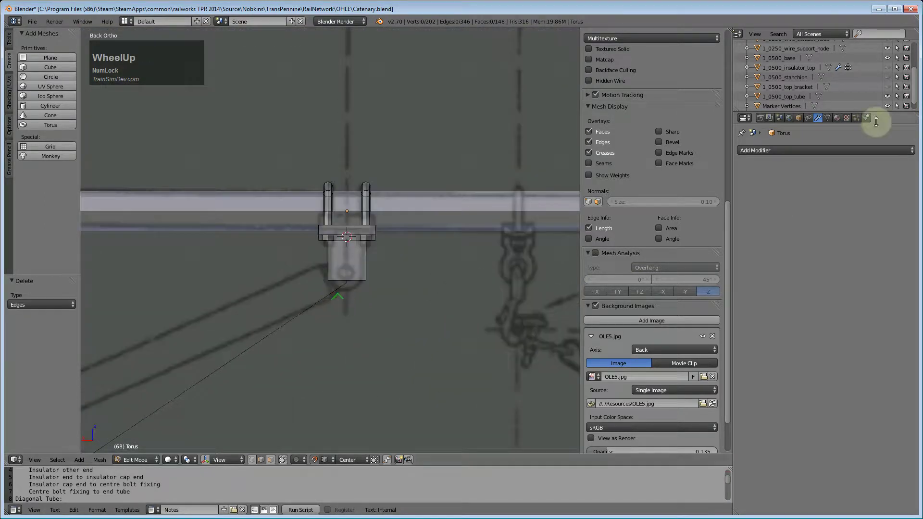
left_click_drag(914, 88, 915, 95)
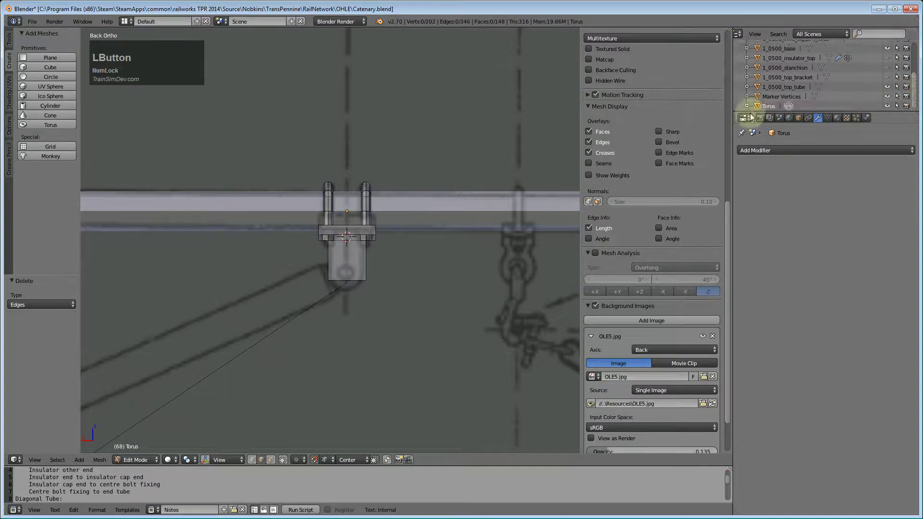
double_click(772, 106)
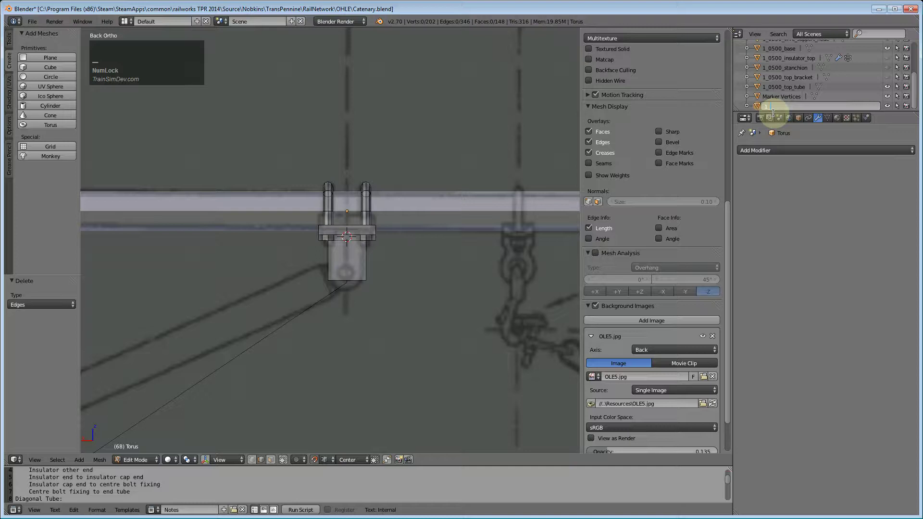
mouse_move(912, 95)
left_mouse_down()
mouse_move(916, 67)
mouse_move(837, 117)
left_mouse_up()
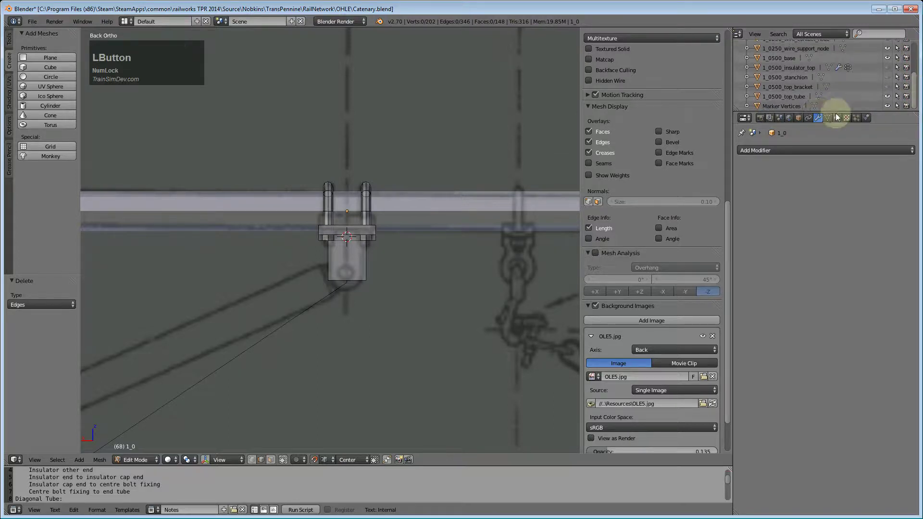
Rename the object 1_0 as 1_0250_top_diag_mount
scroll(917, 96, "up", 3)
left_click(770, 67)
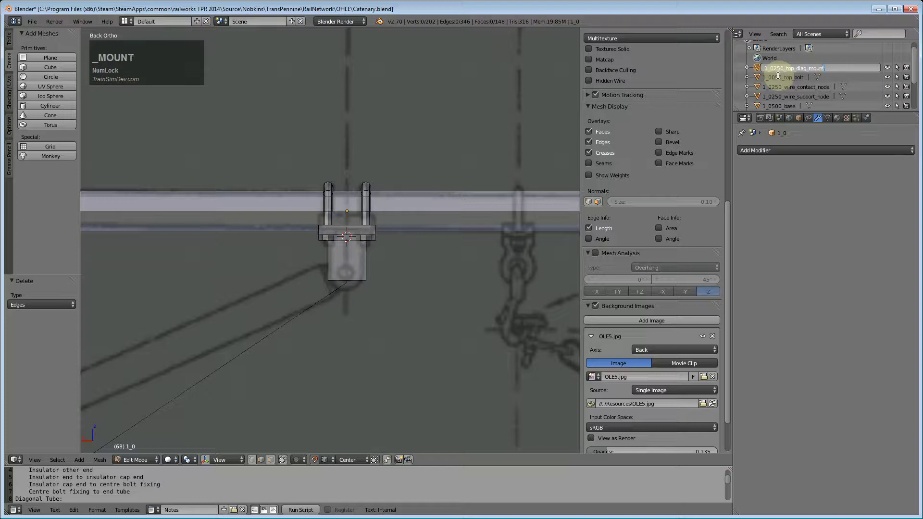
key("Return")
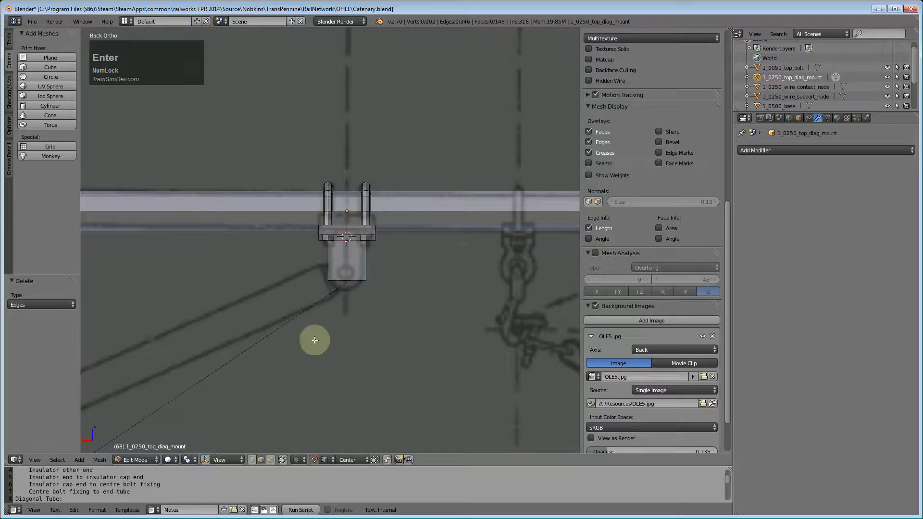
Hide the 1_0250_top_diag_mount and 1_0500_top_tube objects in the viewport
left_click(888, 76)
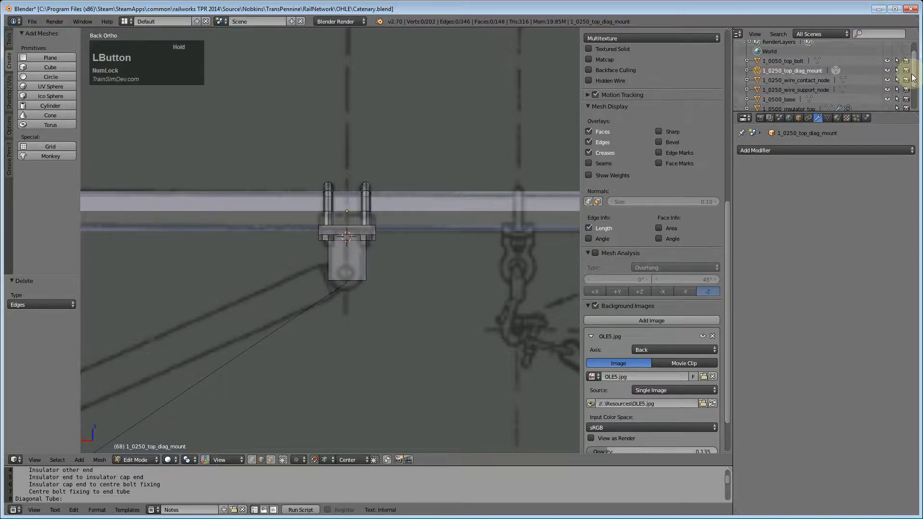
left_click(810, 87)
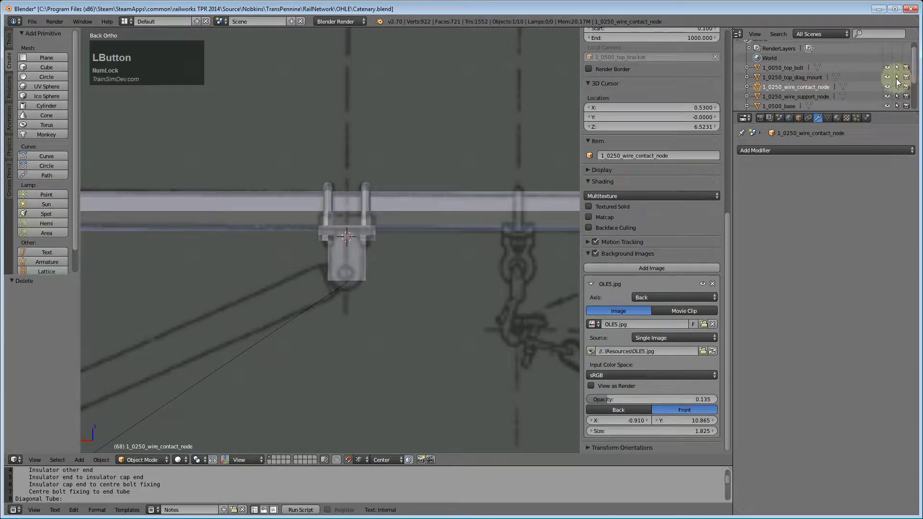
left_click(888, 77)
scroll(904, 82, "down", 4)
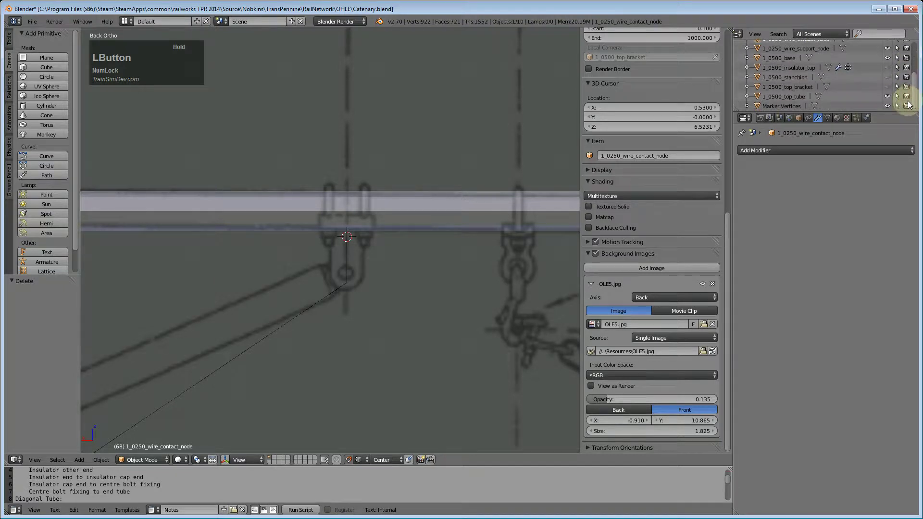
left_click(888, 96)
Snap the 3D cursor to the Marker Vertices point at the upper end of the diagonal line, in edit mode
scroll(365, 305, "up", 2)
right_click(355, 278)
key("Tab")
key("a")
right_click(355, 301)
key("Tab")
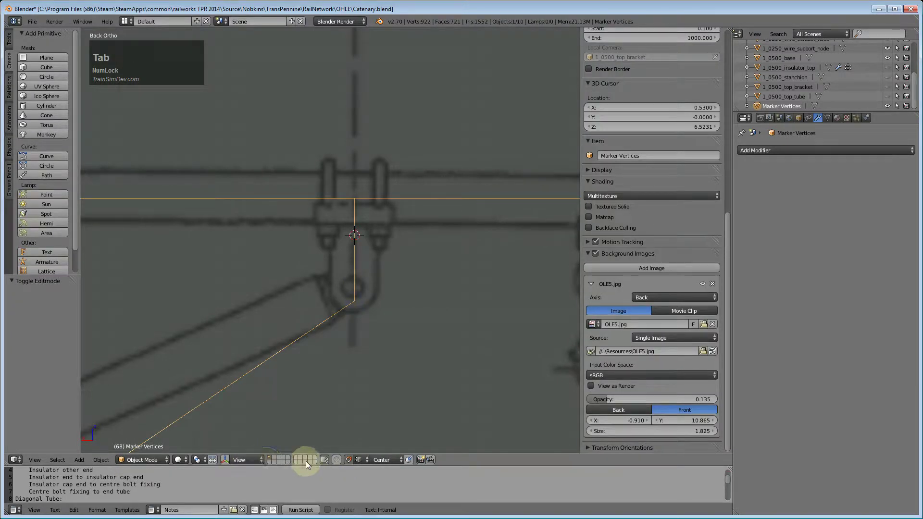
key("Tab")
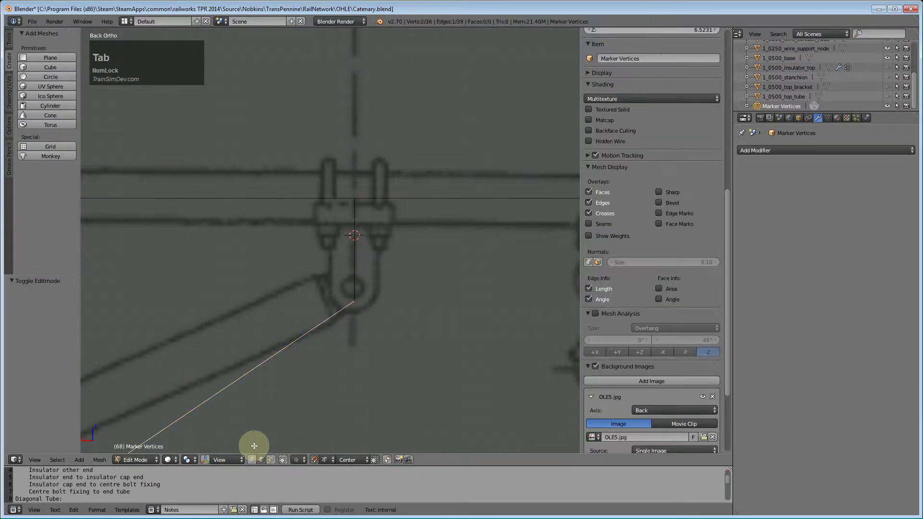
right_click(353, 299)
key("shift+a")
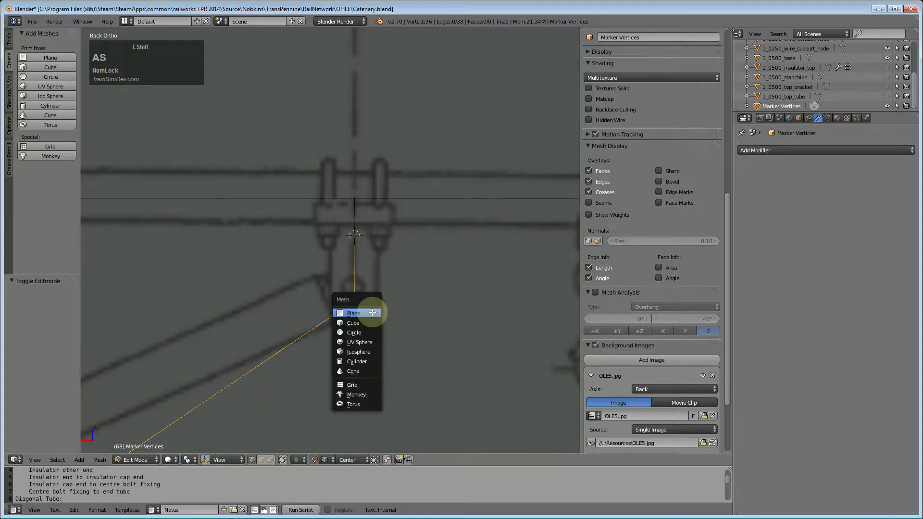
key("Escape")
key("shift+s")
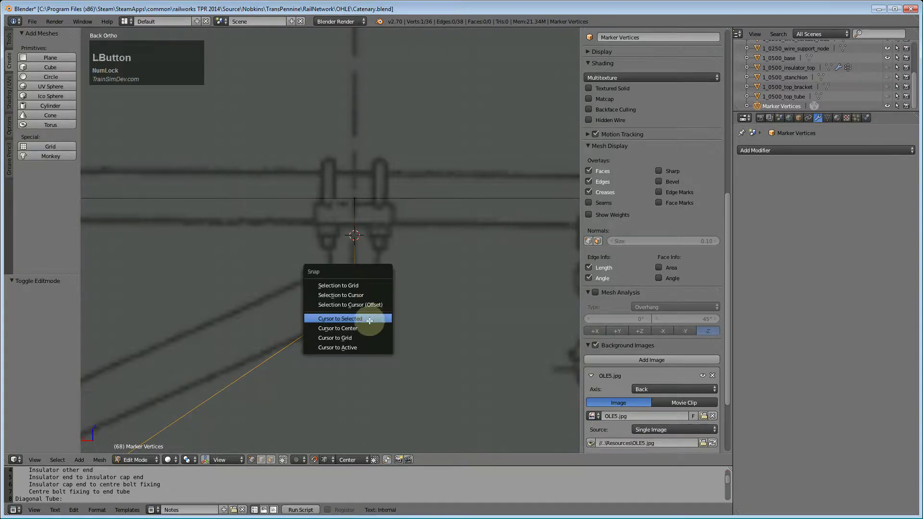
left_click(369, 319)
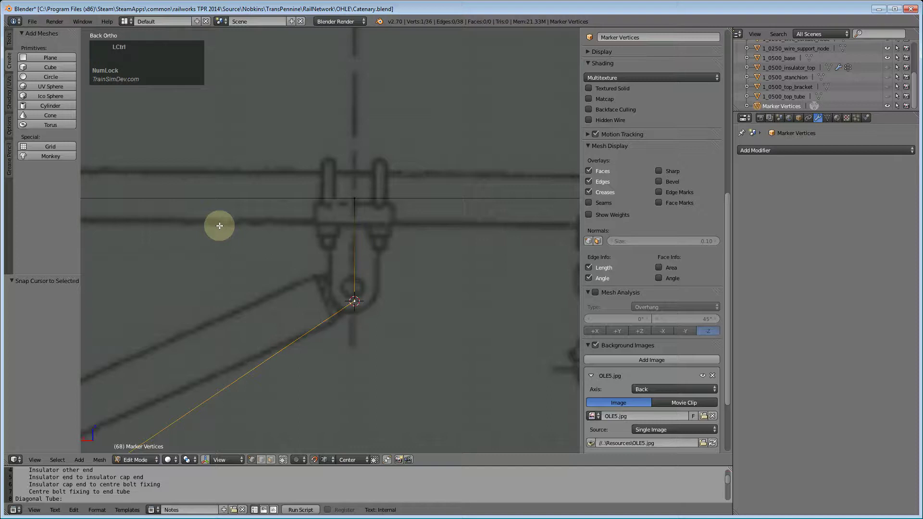
Add an 8-vertex circle with a radius of 0.021 at the 3D cursor
left_click(50, 77)
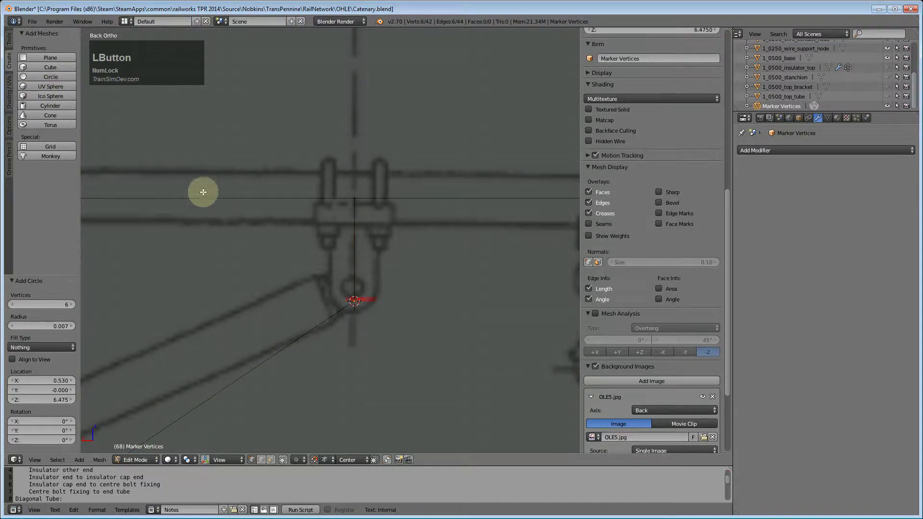
left_click(61, 328)
type("0.021")
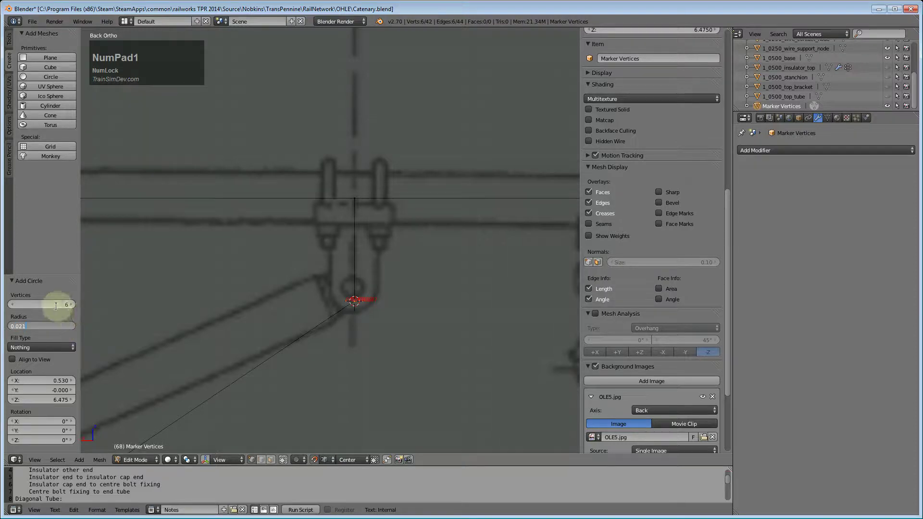
left_click(63, 304)
key("KP_8")
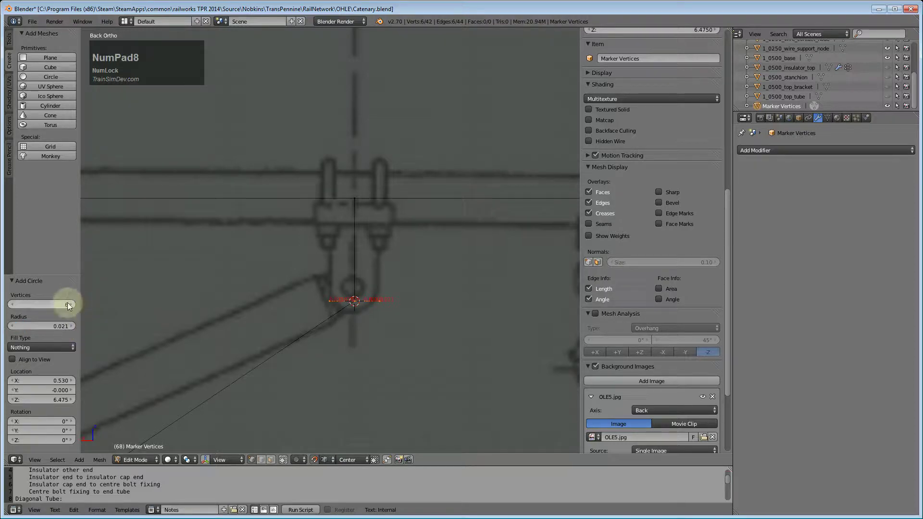
key("Return")
Rotate the circle by about 146° in line with the diagonal, and by a further 90° to stand it square to the line
scroll(332, 381, "down", 3)
middle_click_drag(332, 381, 334, 289)
scroll(333, 290, "up", 3)
key("r")
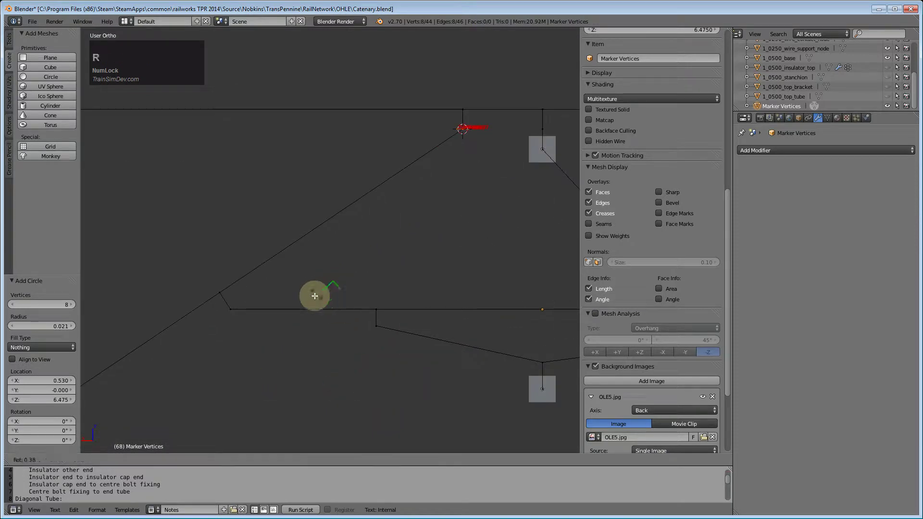
left_click(220, 294)
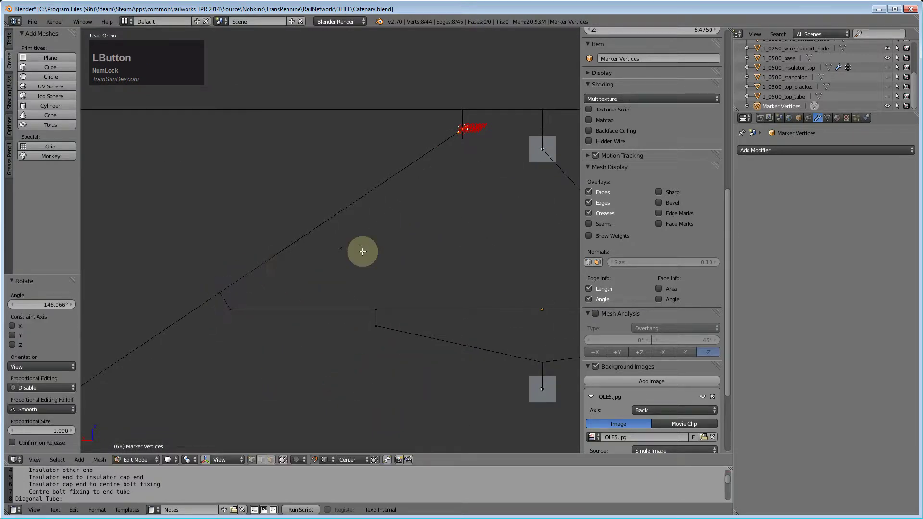
key("r")
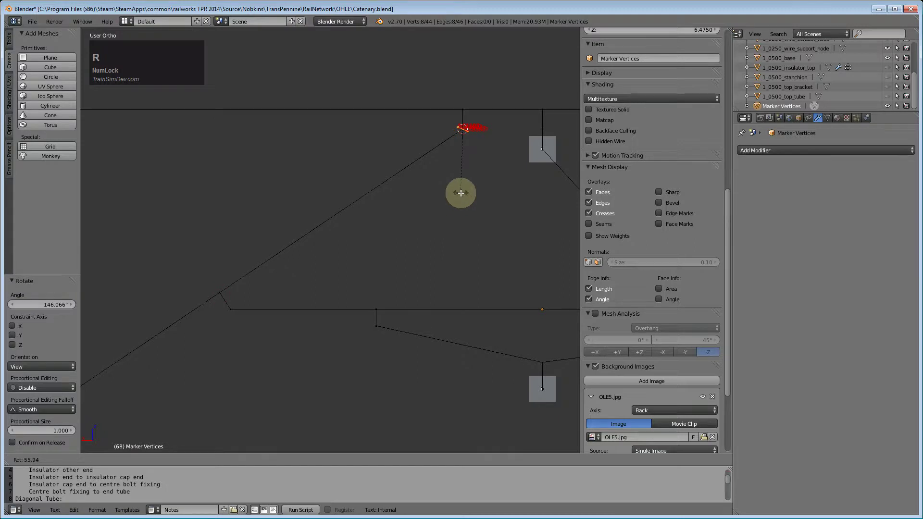
key("Return")
Extrude the circle down the diagonal marker line to the insulator end point, about 1.487 in X and -1.000 in Z
scroll(330, 266, "down", 2)
middle_click_drag(314, 251, 352, 235, "shift")
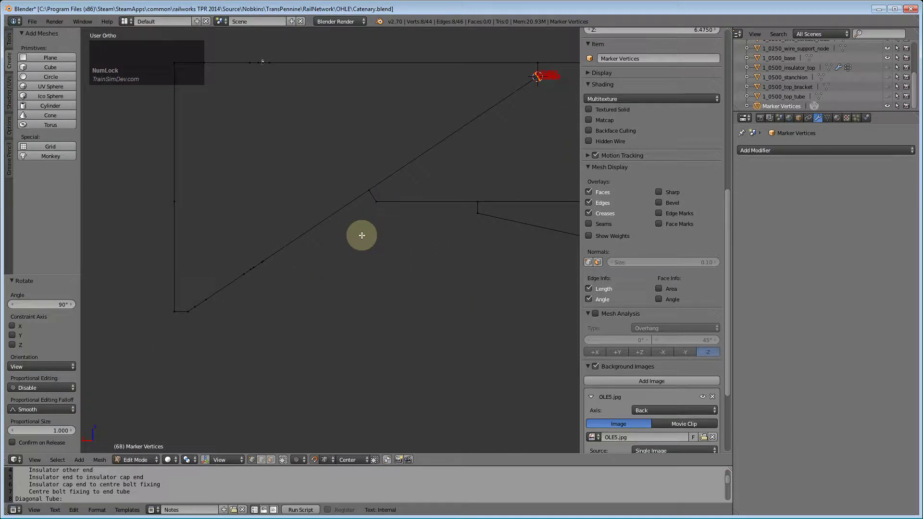
scroll(288, 273, "up", 2)
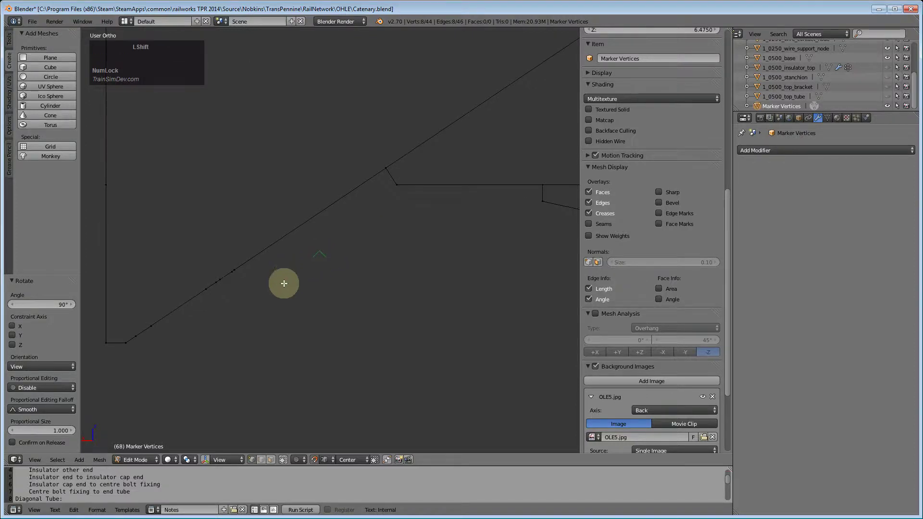
middle_click_drag(297, 275, 330, 268, "shift")
key("e")
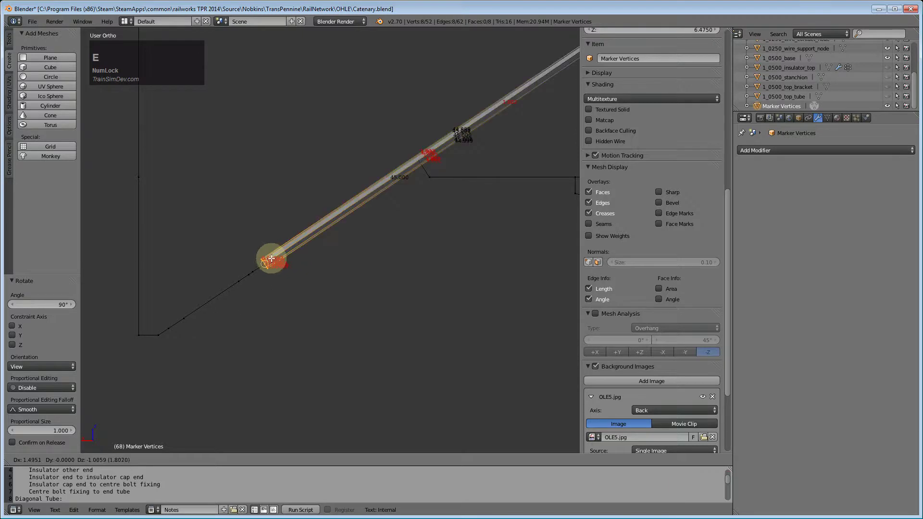
left_click(274, 256)
Try to rip the tube's upper end from the marker vertices, and test-move the box-selected end vertices
middle_click_drag(384, 243, 230, 392, "shift")
middle_click_drag(421, 258, 283, 351, "shift")
scroll(373, 284, "up", 2)
middle_click_drag(373, 284, 412, 268, "shift")
scroll(340, 295, "up", 3)
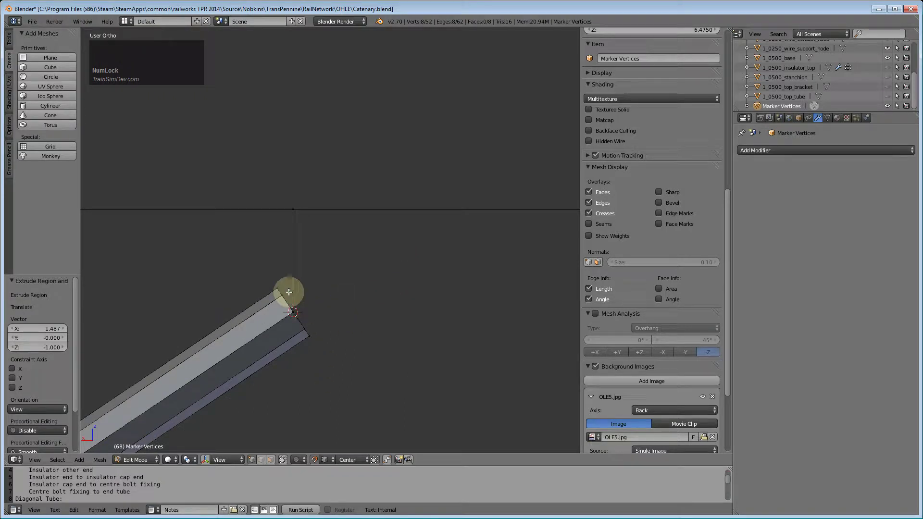
key("a")
key("b")
key("a")
key("a")
key("Escape")
left_click(430, 77)
key("v")
key("Escape")
left_click_drag(273, 257, 384, 407)
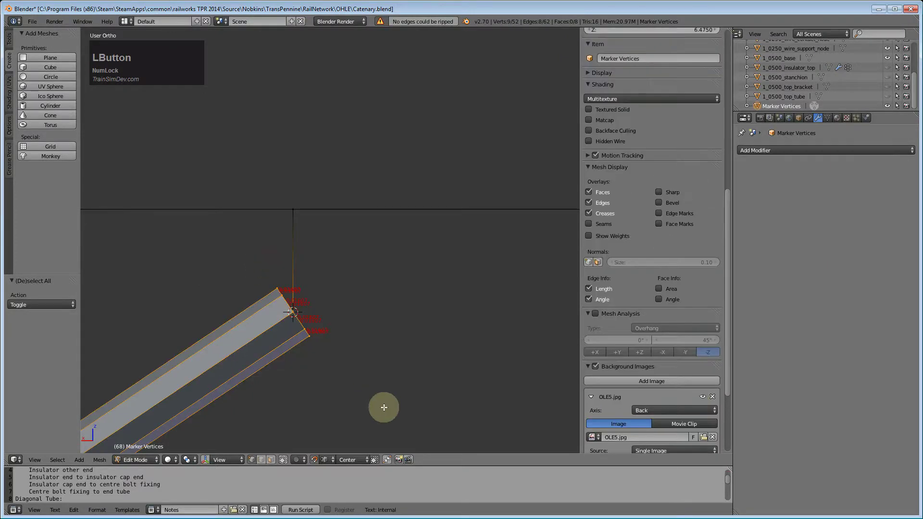
key("g")
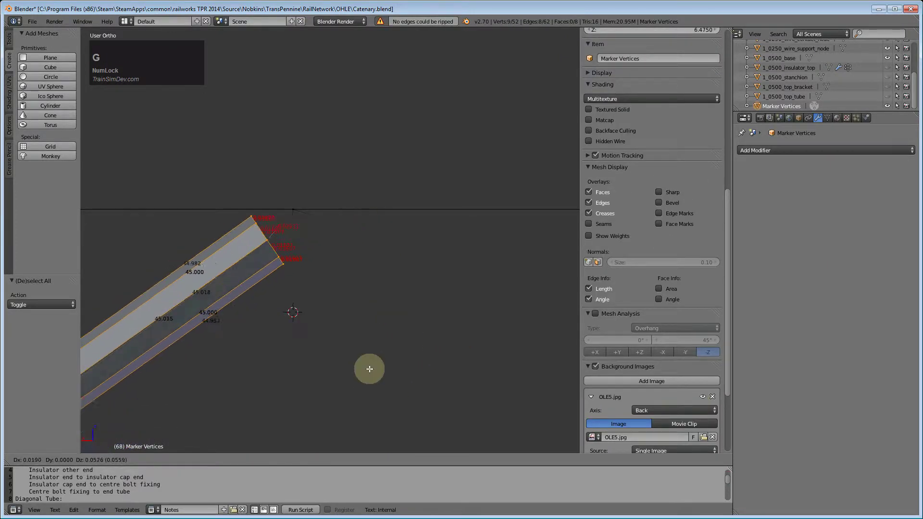
key("Escape")
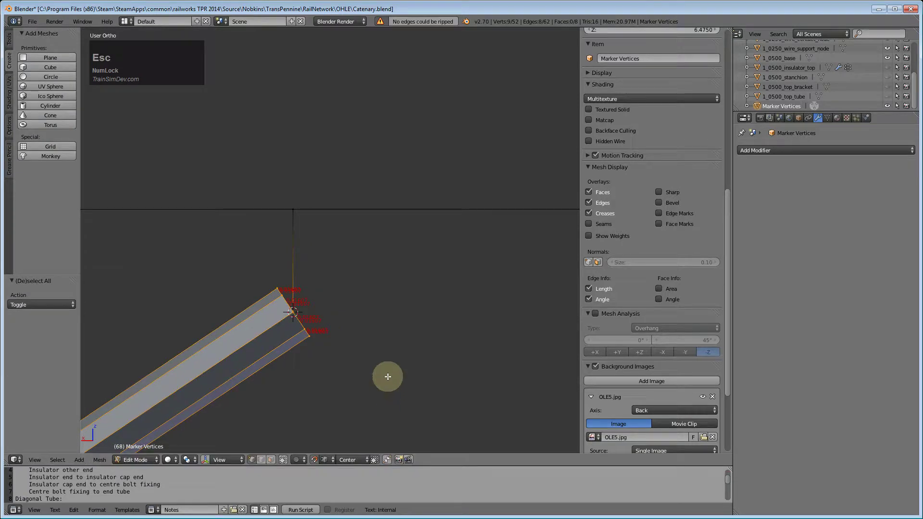
Undo the recent selection changes and the tube extrusion, and redo the extrusion
scroll(388, 377, "down", 3)
key("ctrl+z")
key("ctrl+z")
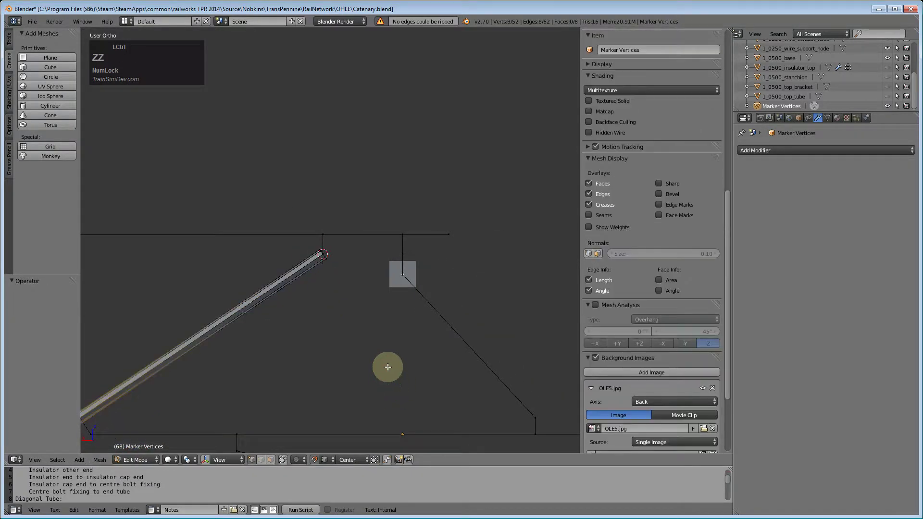
key("ctrl+z")
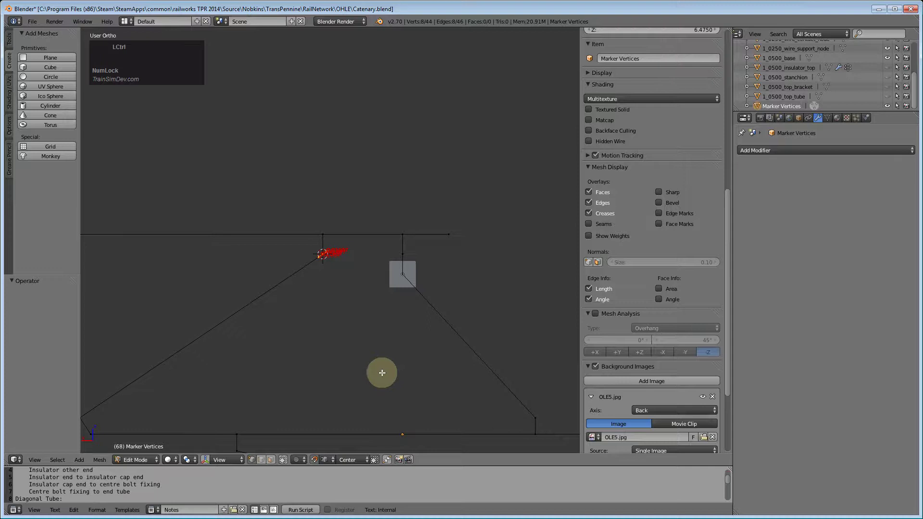
key("ctrl+shift+z")
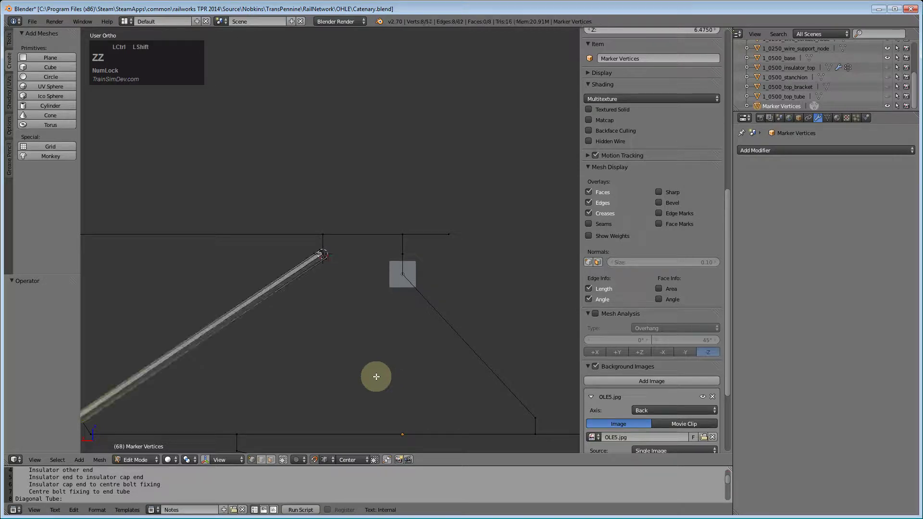
Select the end loops at both ends of the extruded diagonal tube and separate the tube into its own object
scroll(373, 371, "up", 4)
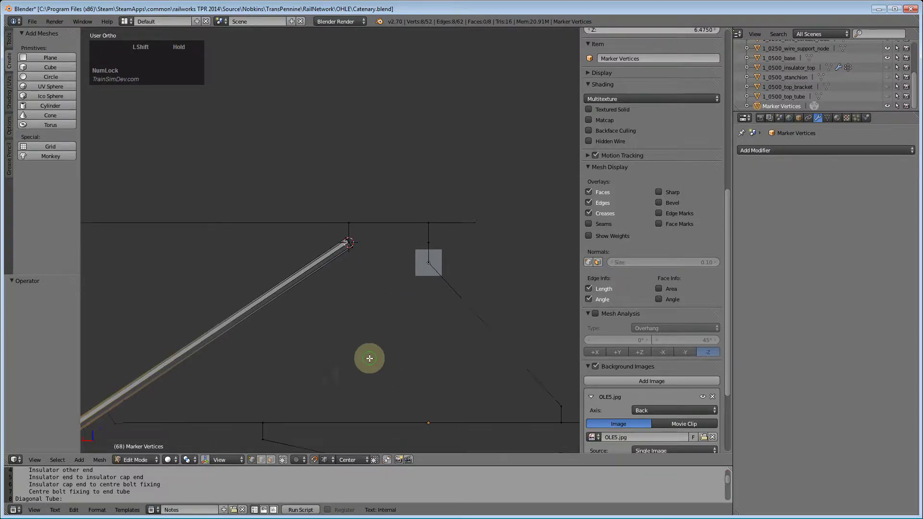
middle_click_drag(387, 306, 373, 258)
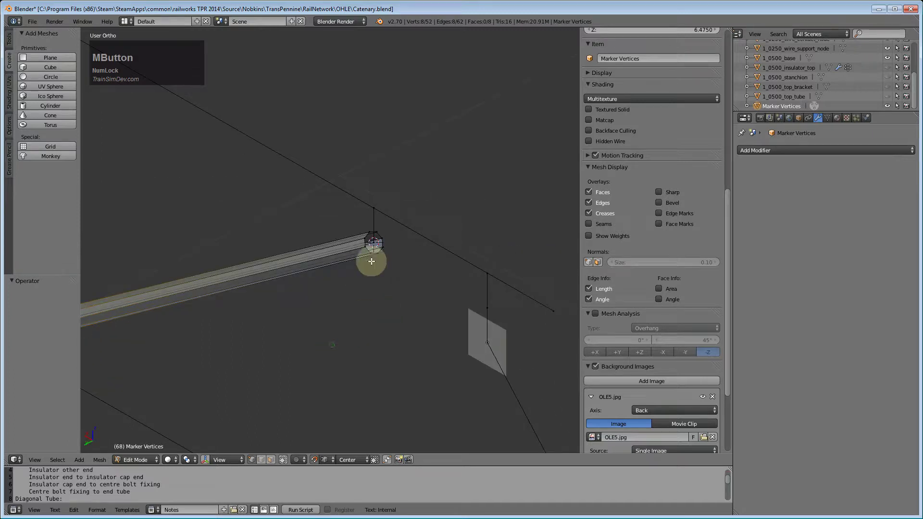
middle_click_drag(288, 352, 486, 272, "shift")
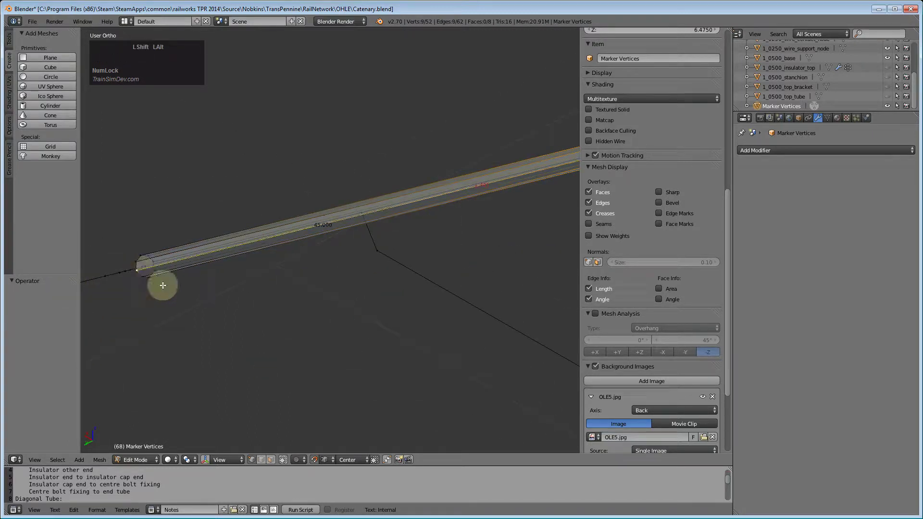
right_click(142, 272, "alt+shift")
scroll(297, 351, "down", 5)
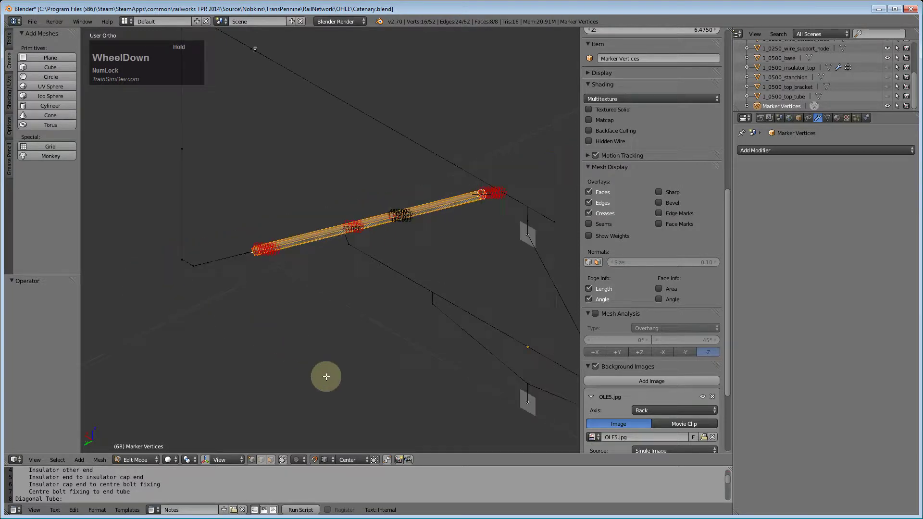
middle_click_drag(324, 377, 239, 416, "shift")
key("x")
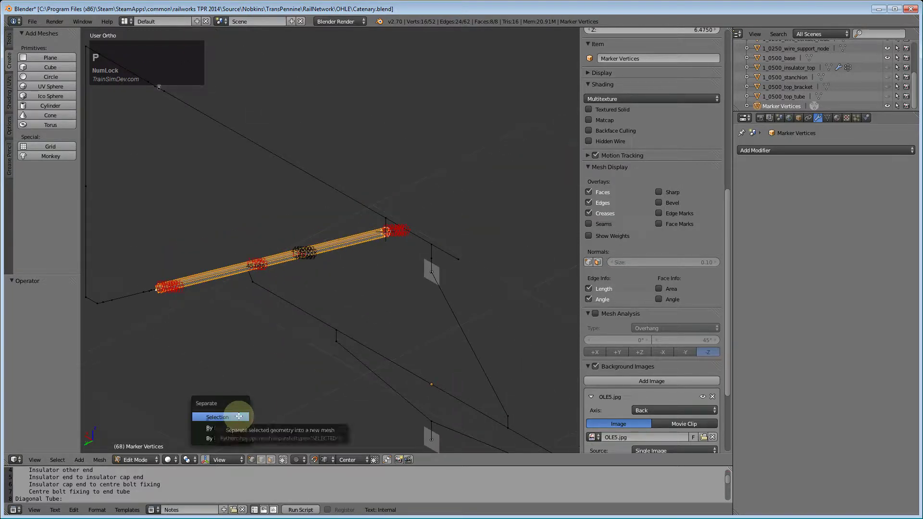
left_click(237, 413)
Rename the separated tube object Marker Vertices.001 as 1_0500_diag_tube
left_click_drag(915, 89, 916, 109)
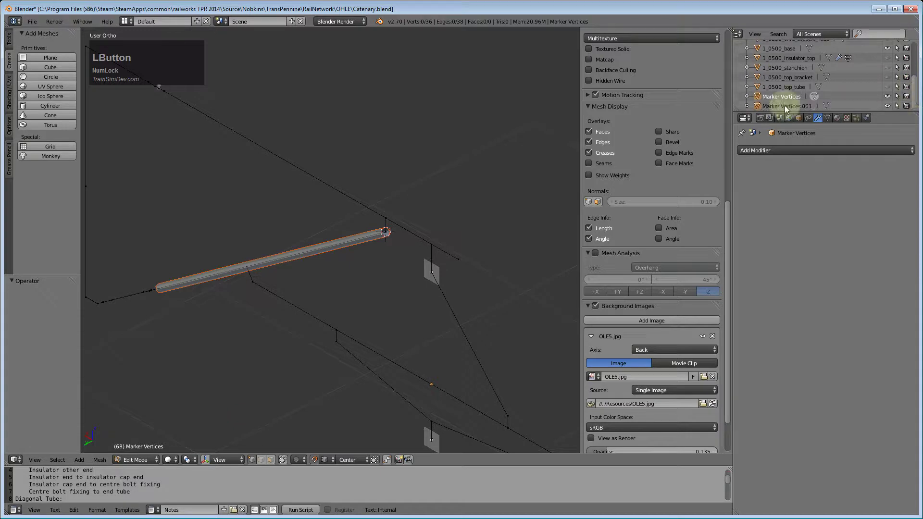
double_click(787, 106)
type("1_0500_diag_tube")
key("Return")
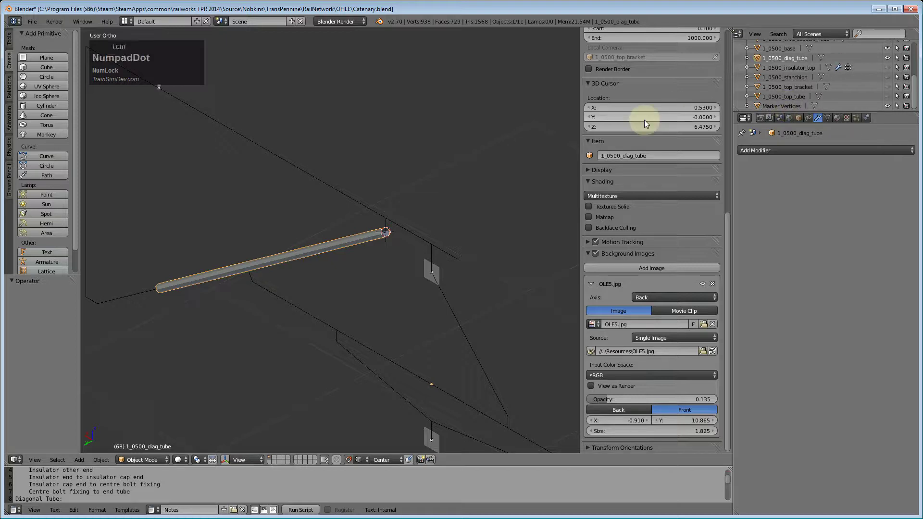
Start editing the diagonal tube's mesh in back view and select a vertex on the tube
key("ctrl+KP_1")
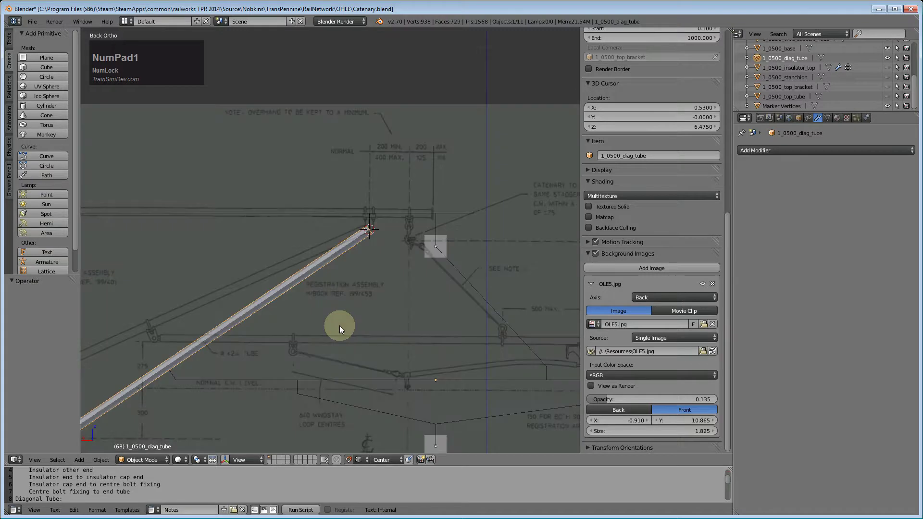
scroll(339, 326, "up", 4)
key("Tab")
right_click(391, 227)
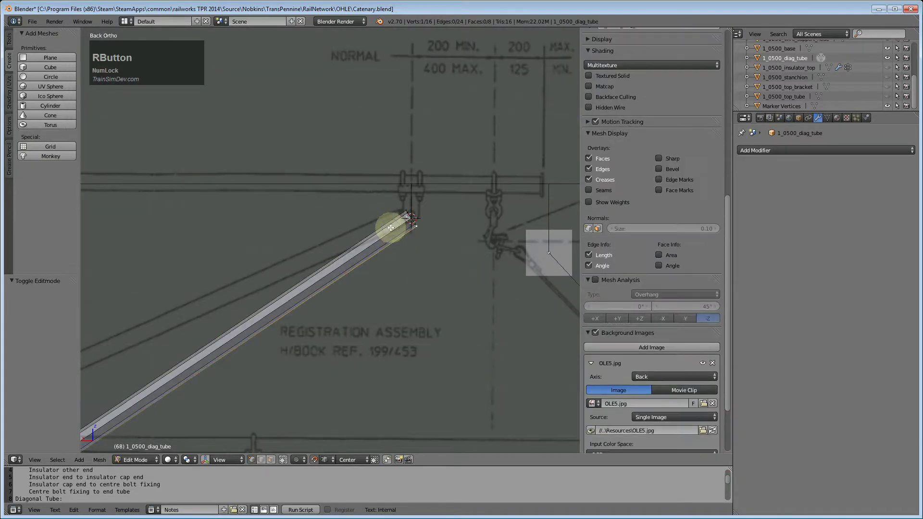
Select only the vertices at the upper end of the diagonal tube
key("a")
key("a")
key("b")
key("a")
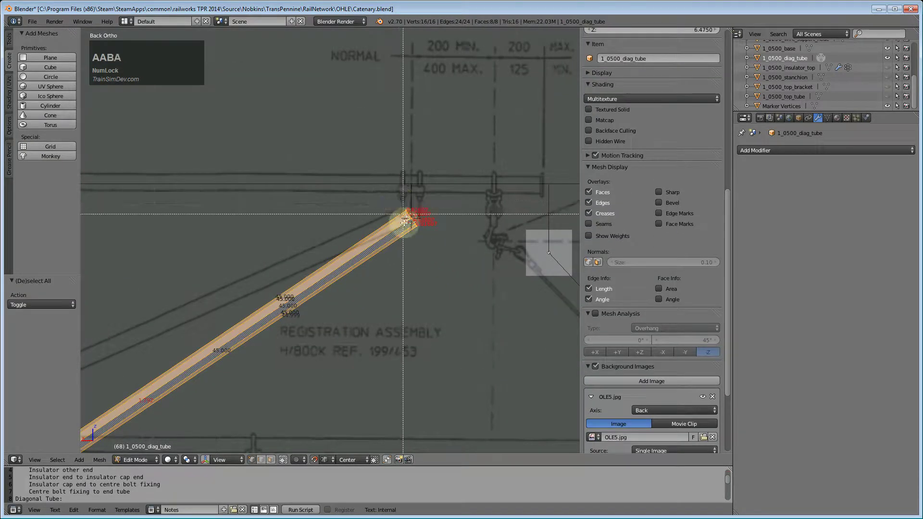
key("a")
key("b")
left_click_drag(396, 202, 443, 253)
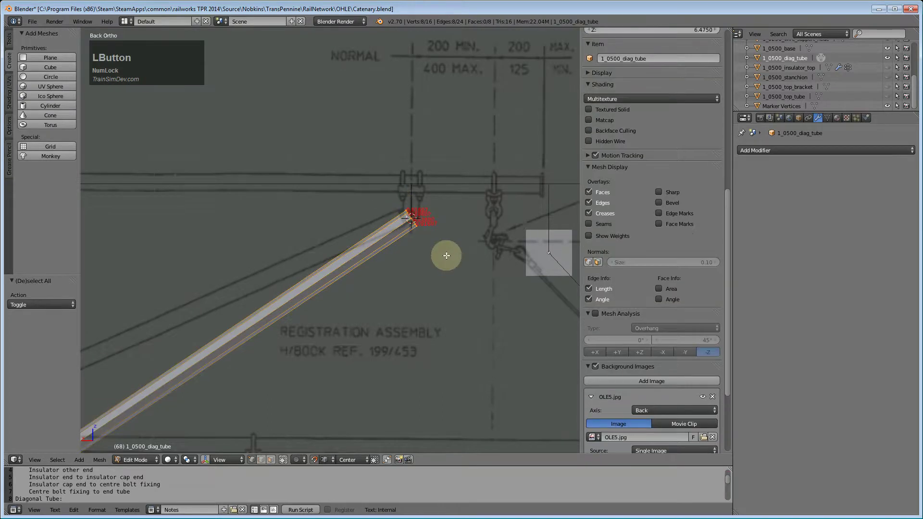
key("g")
key("Escape")
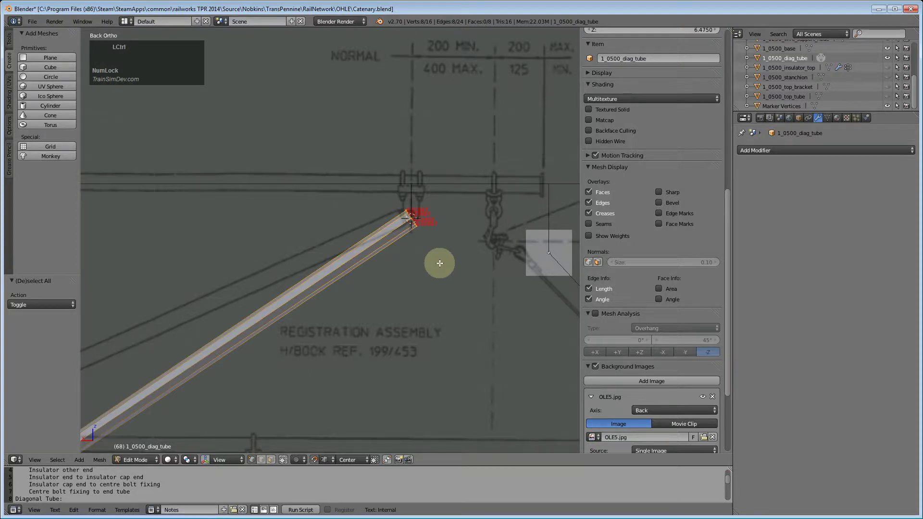
Align the view to the diagonal tube and extend its upper end along the view X axis, by about -0.155 in X and 0.104 in Z
key("ctrl+KP_3")
key("ctrl+KP_1")
middle_click_drag(440, 263, 440, 263)
key("shift+KP_1")
key("shift+KP_3")
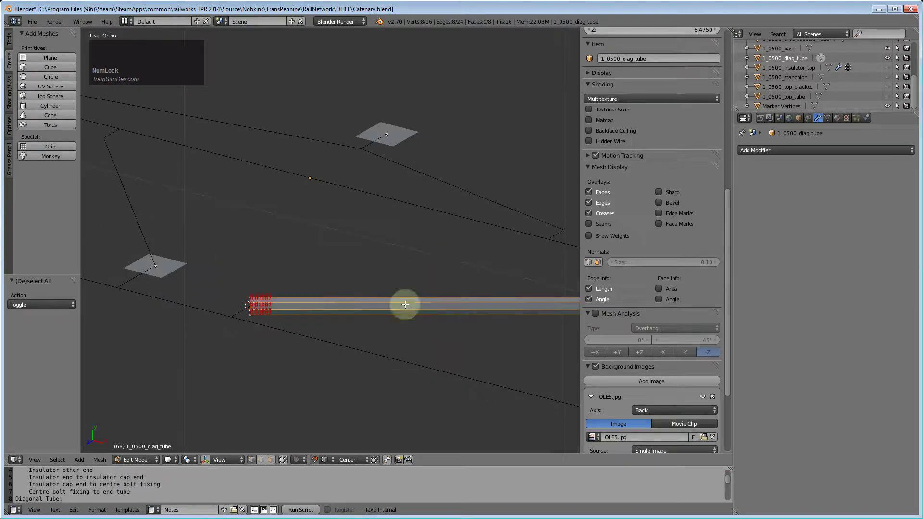
key("a")
key("b")
left_click_drag(224, 283, 268, 353)
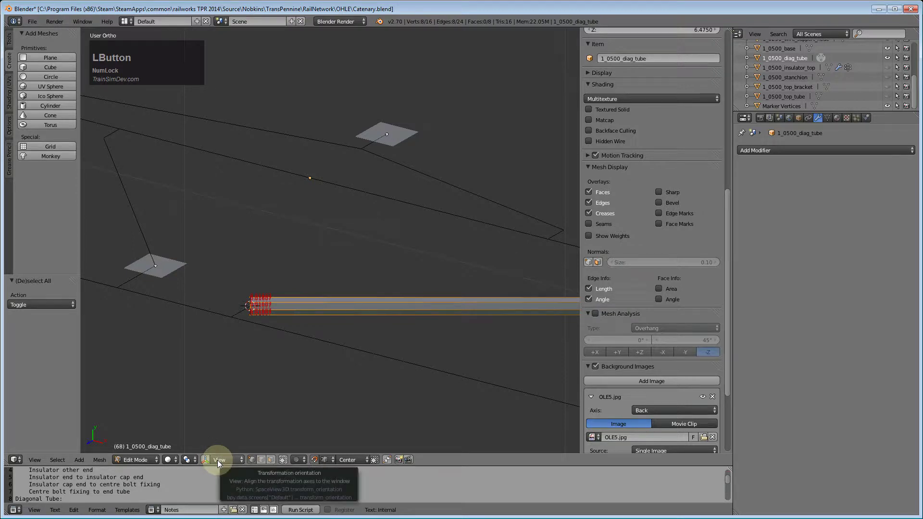
key("g")
key("x")
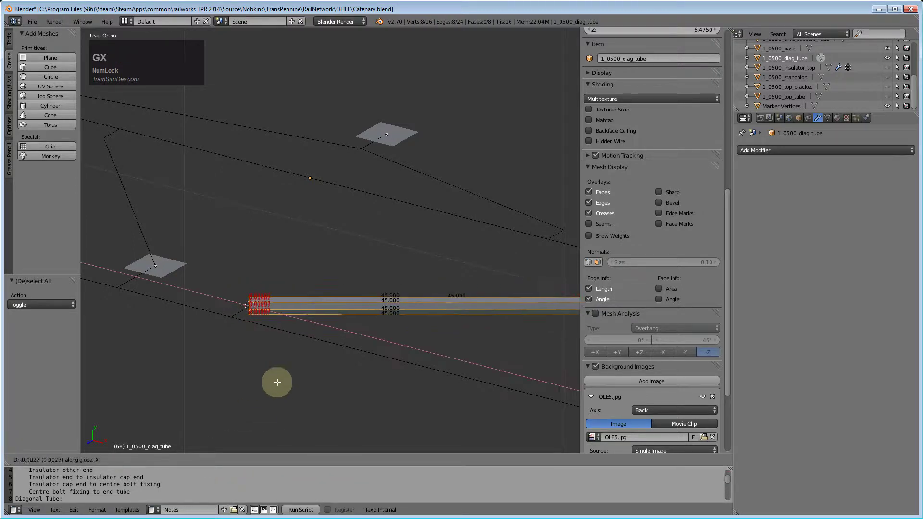
key("x")
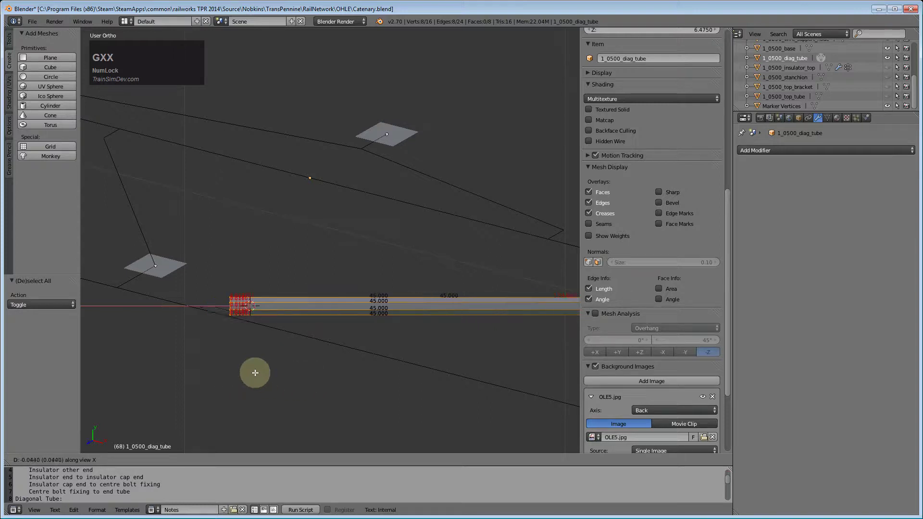
left_click(195, 372)
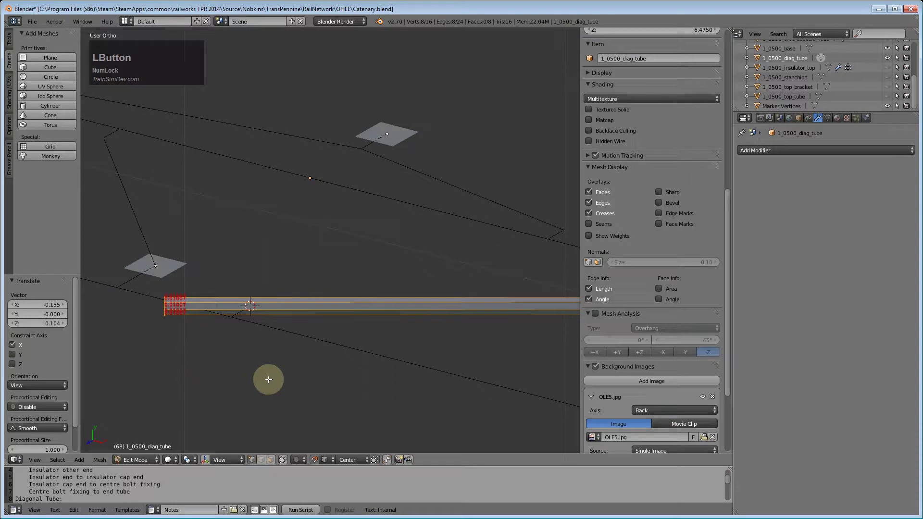
Return to the back view and unhide the 1_0250_top_diag_mount object
key("ctrl+KP_1")
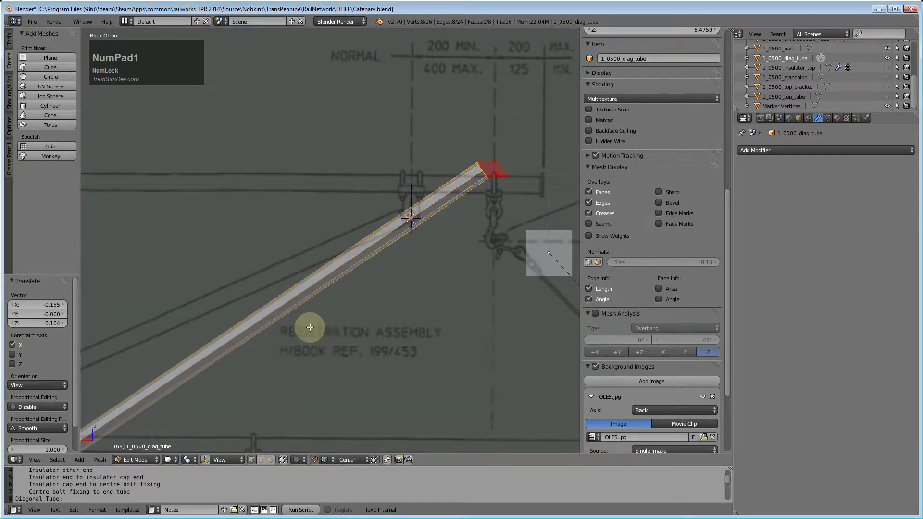
scroll(449, 276, "up", 4)
scroll(392, 315, "down", 1)
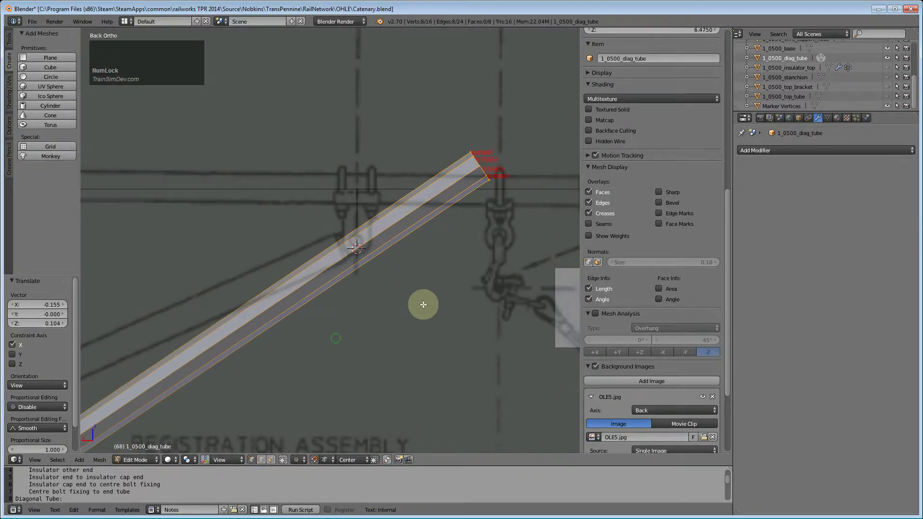
scroll(421, 308, "down", 1)
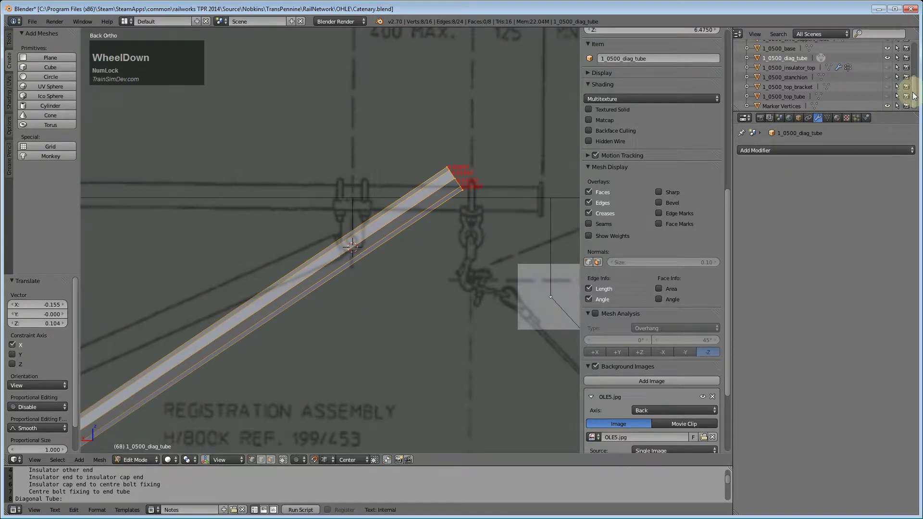
left_click_drag(914, 96, 919, 52)
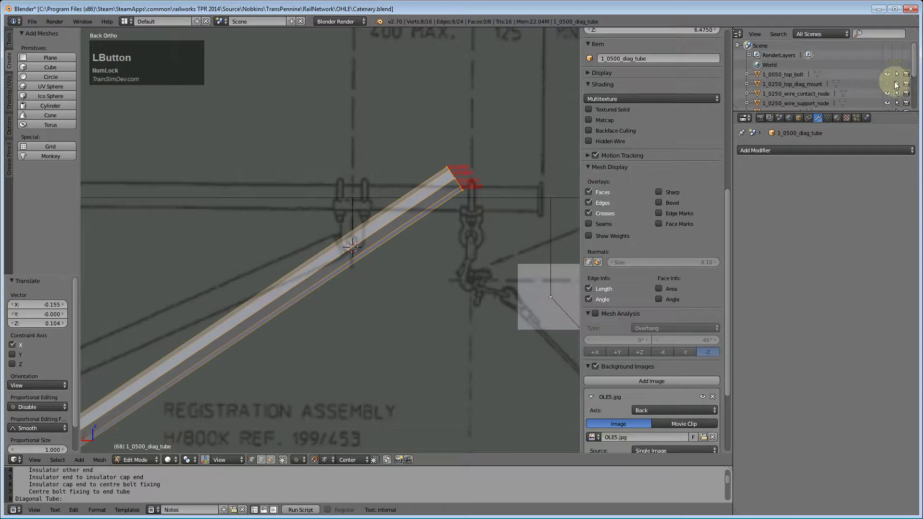
scroll(377, 244, "up", 2)
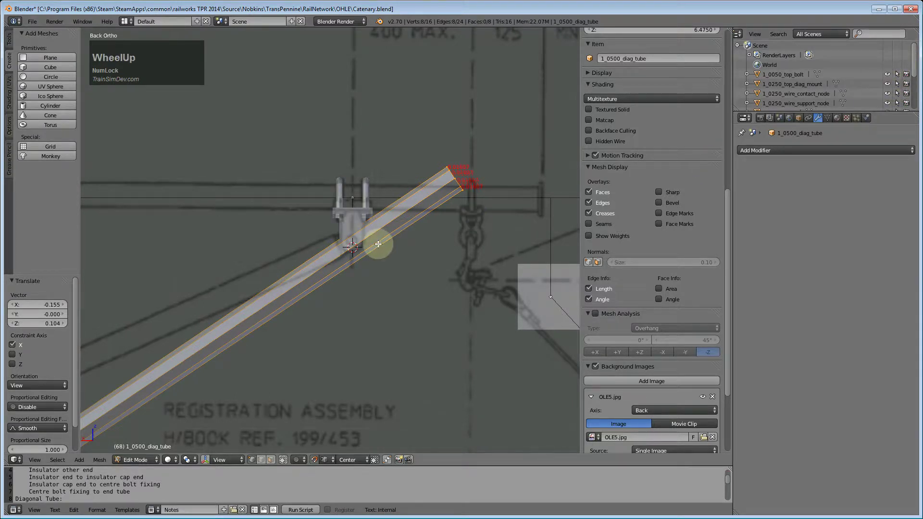
Switch mesh editing from the diagonal tube to 1_0250_top_diag_mount, with nothing selected, in the back view
middle_click_drag(354, 310, 385, 296)
scroll(369, 299, "up", 4)
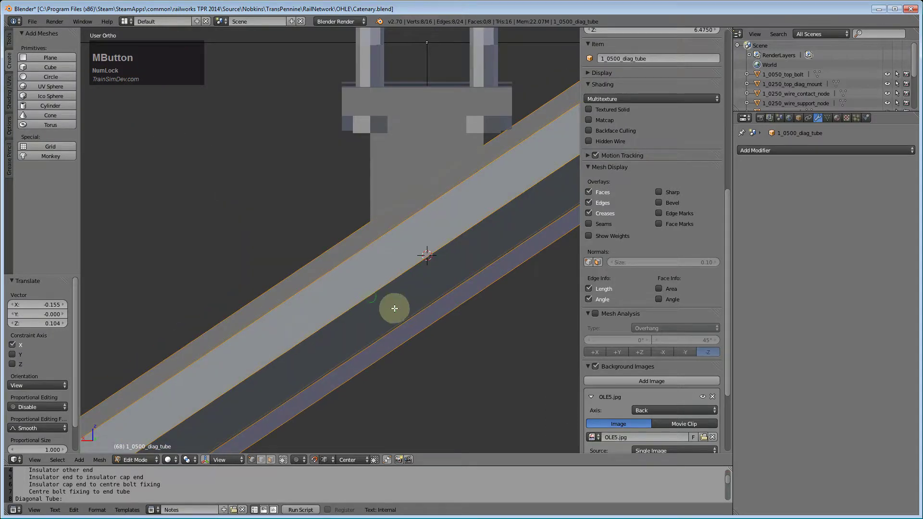
scroll(418, 295, "down", 1)
key("Tab")
right_click(402, 178)
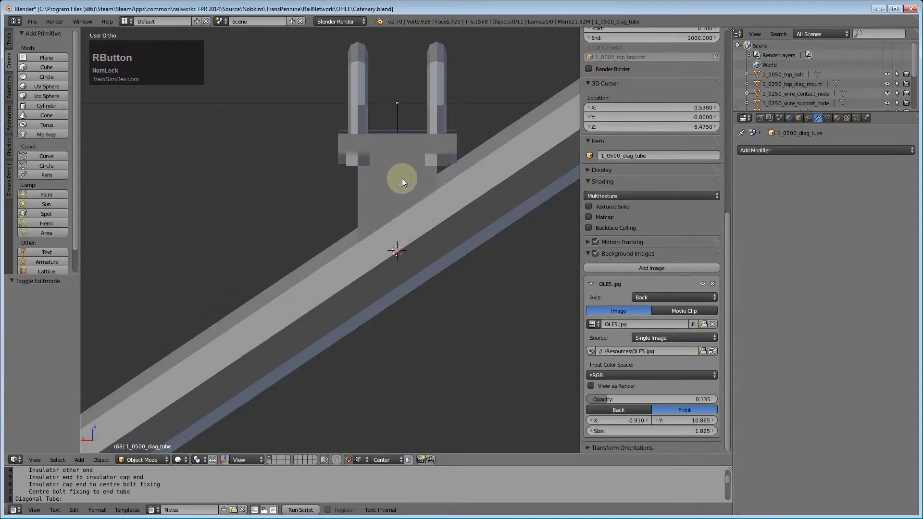
key("Tab")
key("a")
key("a")
middle_click_drag(361, 243, 384, 251)
key("ctrl+KP_1")
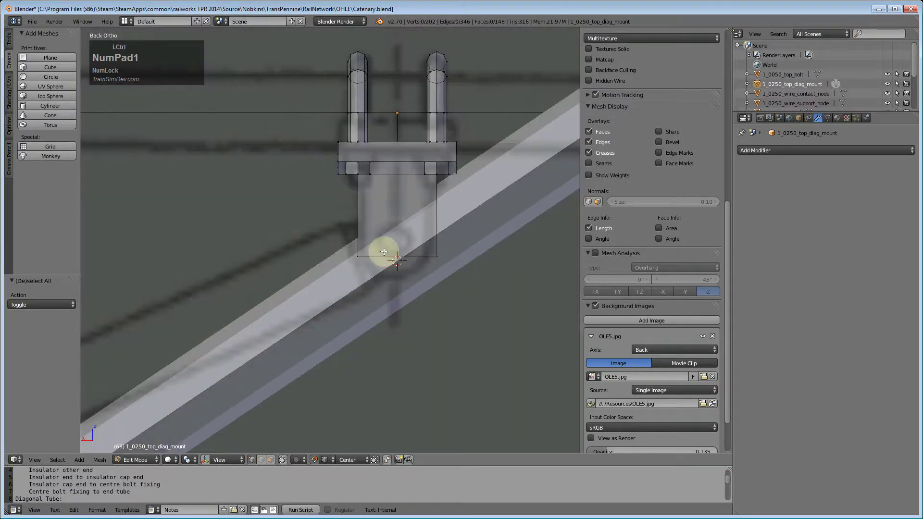
Lower the bottom vertices of the mount's plates by about 0.048 along the global Z axis
key("b")
left_click_drag(338, 249, 488, 302)
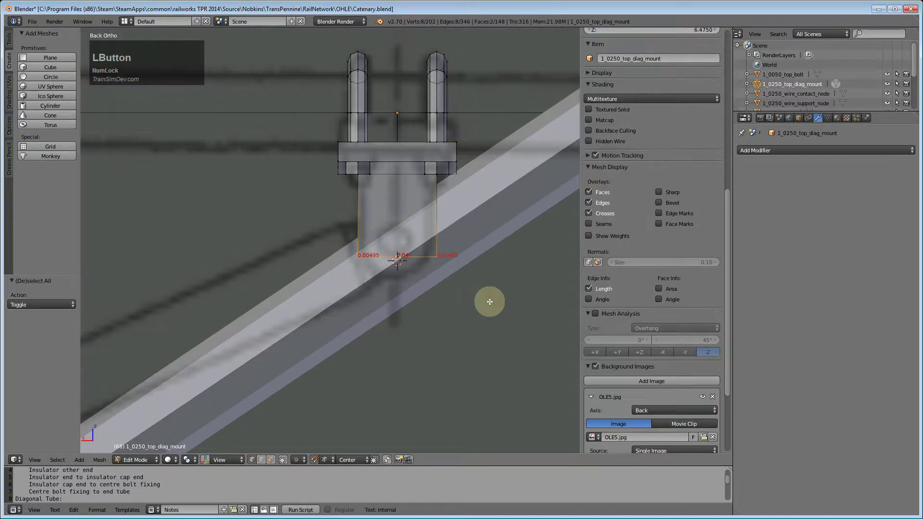
key("g")
key("z")
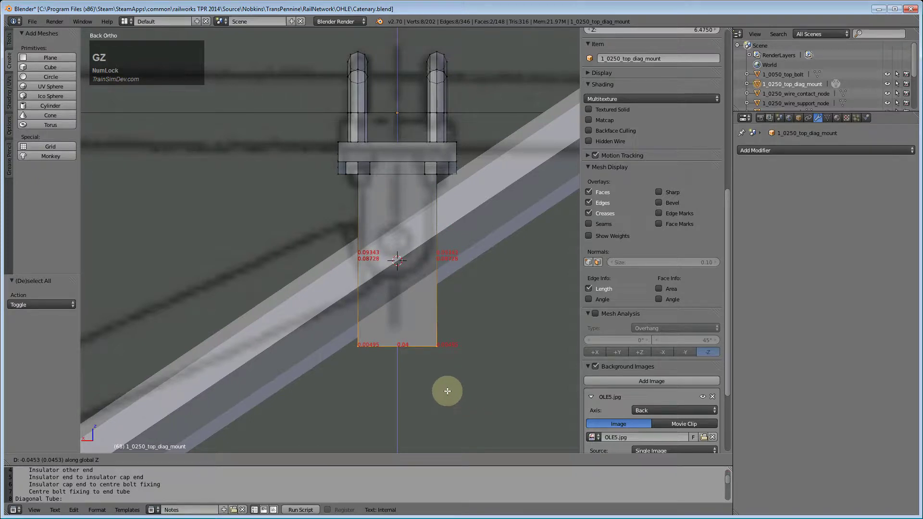
left_click(387, 396)
Examine from several angles how the diagonal tube passes between the lengthened plates of the mount
middle_click_drag(367, 410, 414, 408)
scroll(382, 413, "down", 3)
middle_click_drag(320, 396, 262, 377, "shift")
scroll(414, 316, "up", 2)
scroll(402, 305, "up", 2)
scroll(448, 255, "up", 2)
middle_click_drag(456, 251, 349, 318, "shift")
scroll(386, 292, "up", 2)
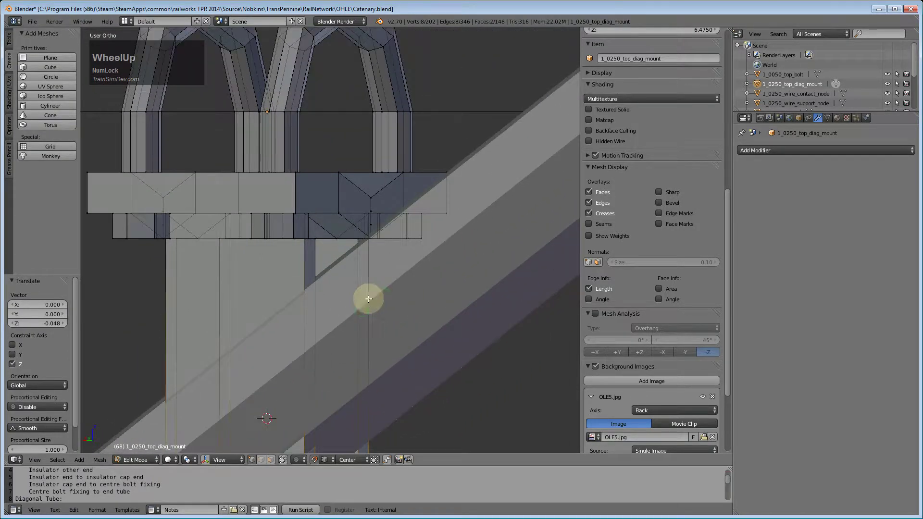
scroll(345, 305, "up", 1)
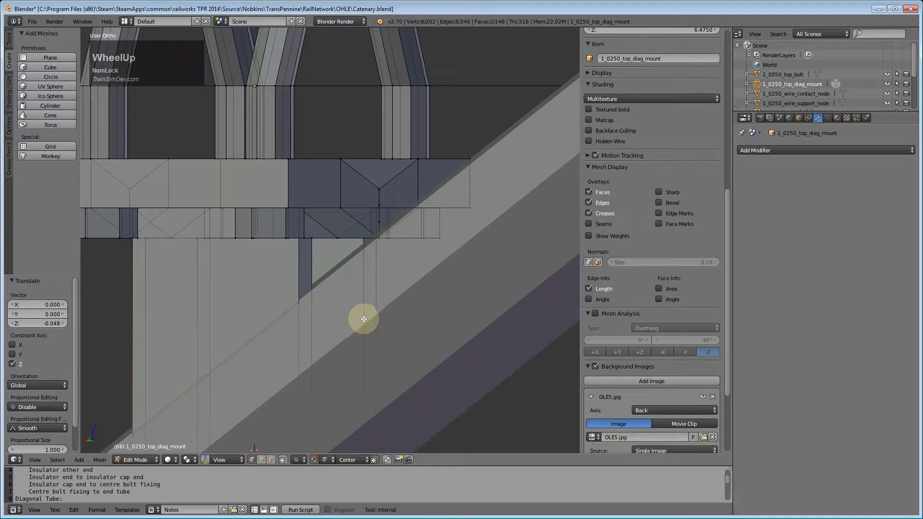
scroll(364, 313, "up", 2)
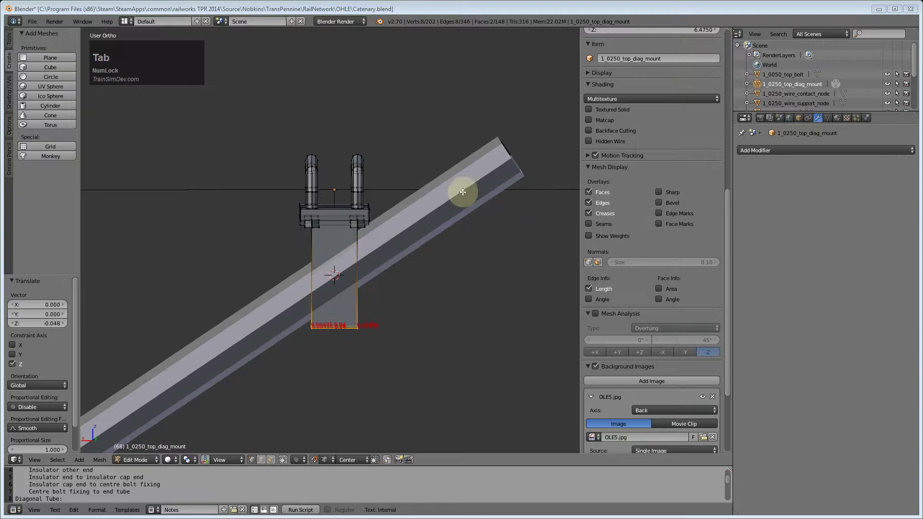
Switch mesh editing to the diagonal tube and select the vertices at its upper end
right_click(463, 192)
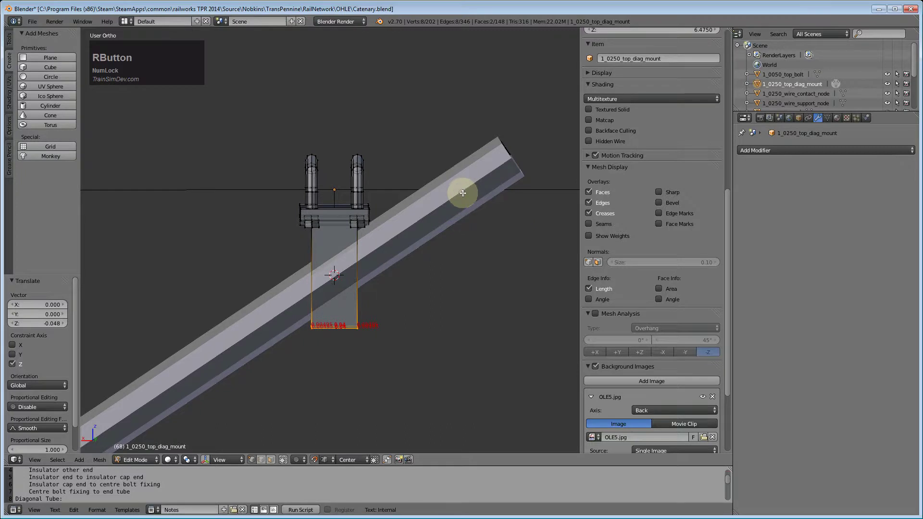
key("Tab")
right_click(447, 206)
key("Tab")
key("a")
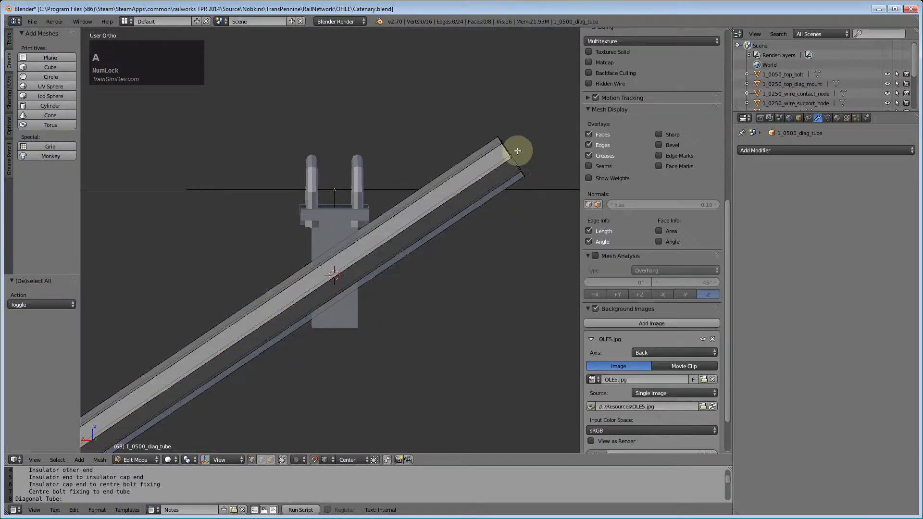
key("b")
left_click_drag(480, 113, 563, 219)
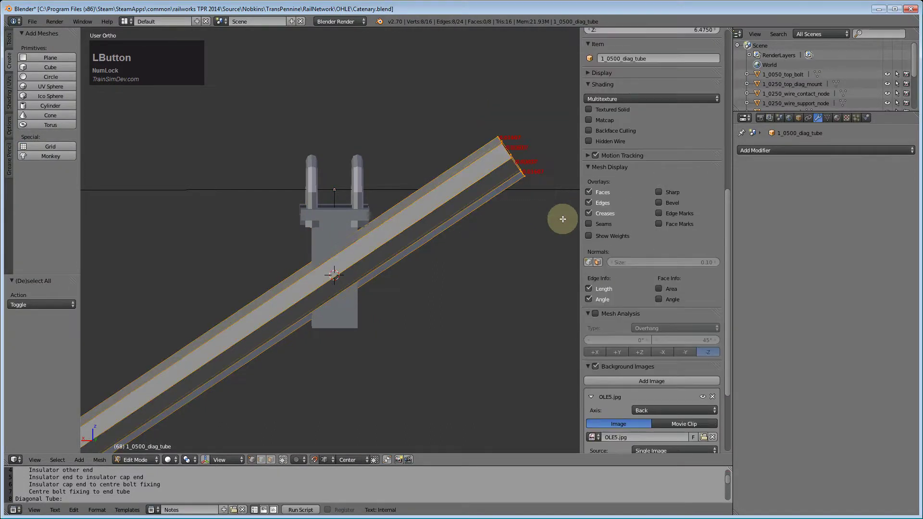
Select the whole diagonal tube mesh and align the view to it
key("a")
key("a")
key("ctrl+shift+KP_1")
key("shift+KP_1")
key("shift+KP_3")
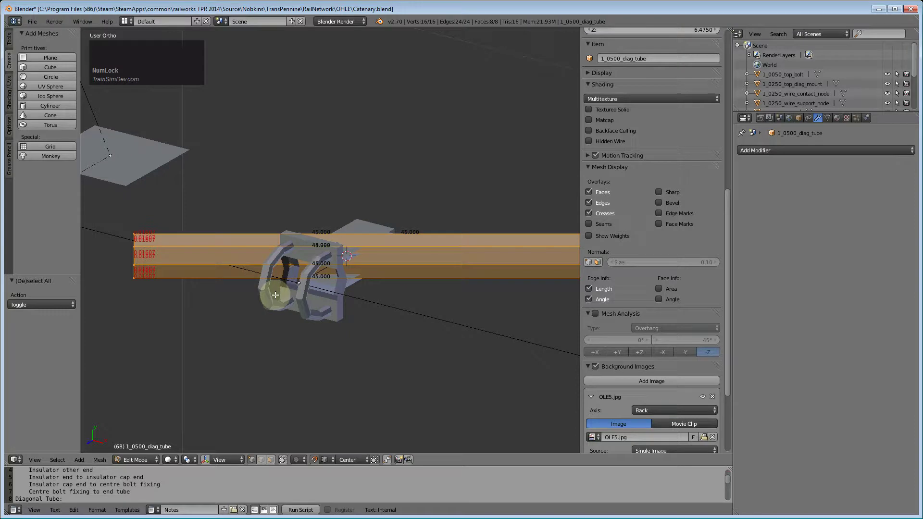
key("g")
key("x")
key("x")
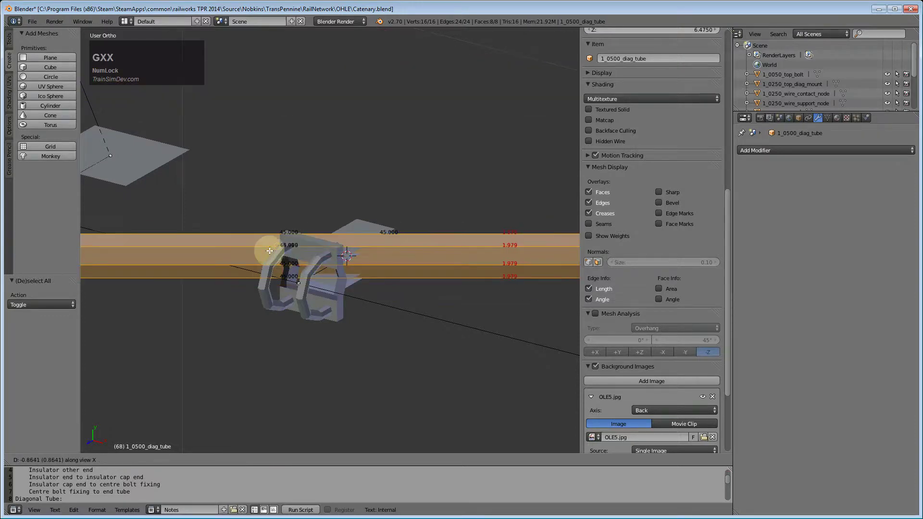
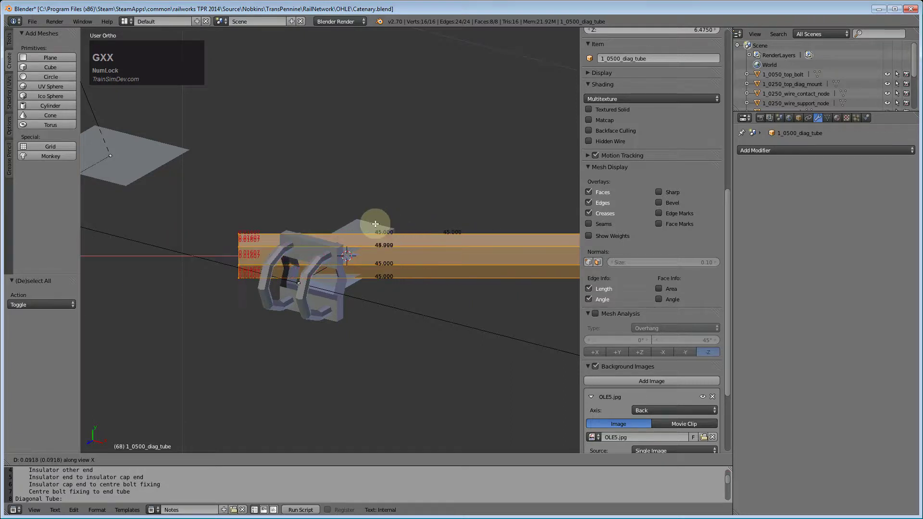
key("Escape")
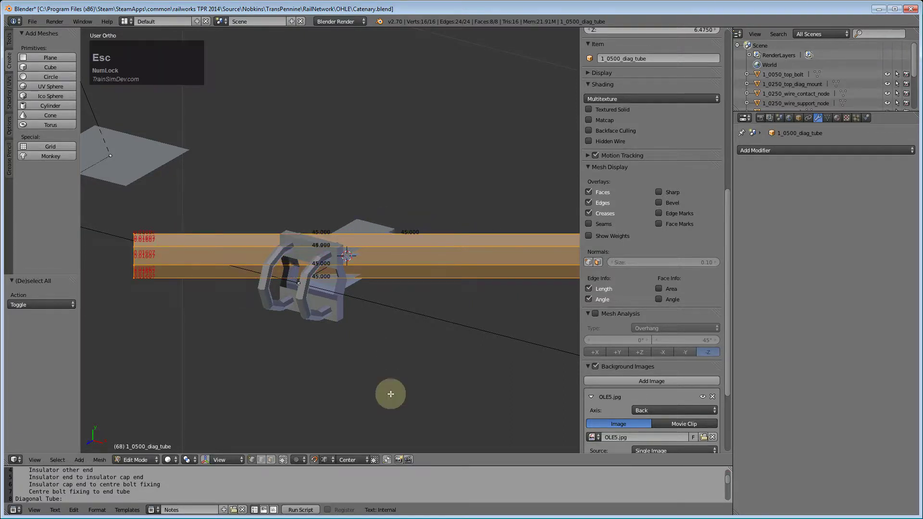
Try pulling the tube's upper end back to the mount along the view X axis, about 0.162 in X and -0.109 in Z, and undo it
key("a")
key("b")
left_click_drag(110, 211, 174, 323)
key("g")
key("x")
key("x")
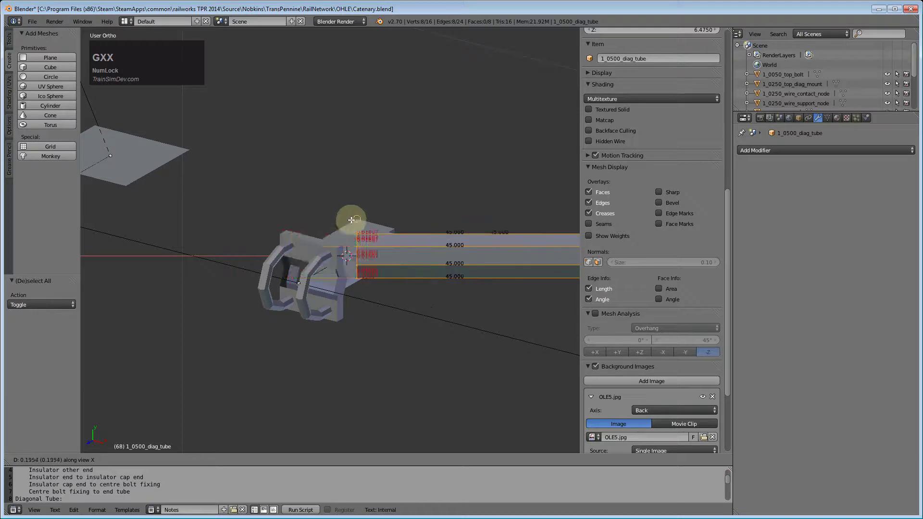
left_click(356, 215)
middle_click_drag(356, 215, 284, 420)
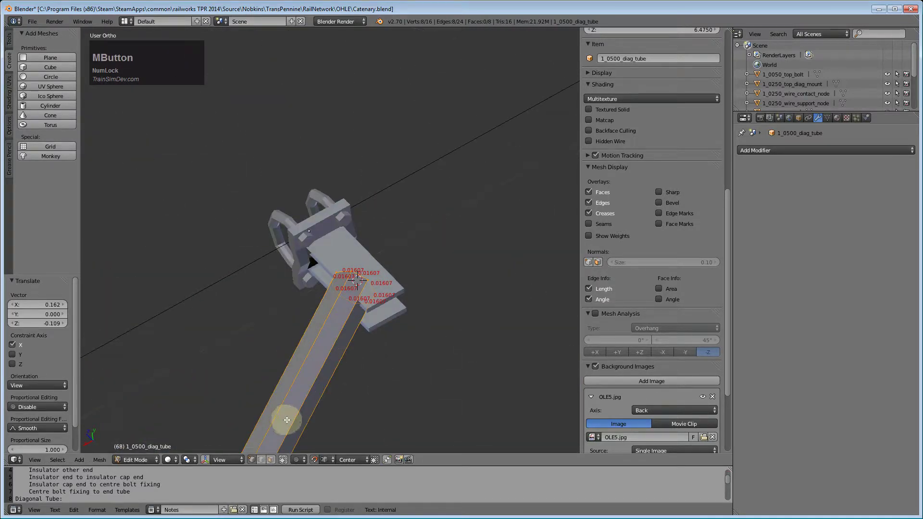
key("ctrl+z")
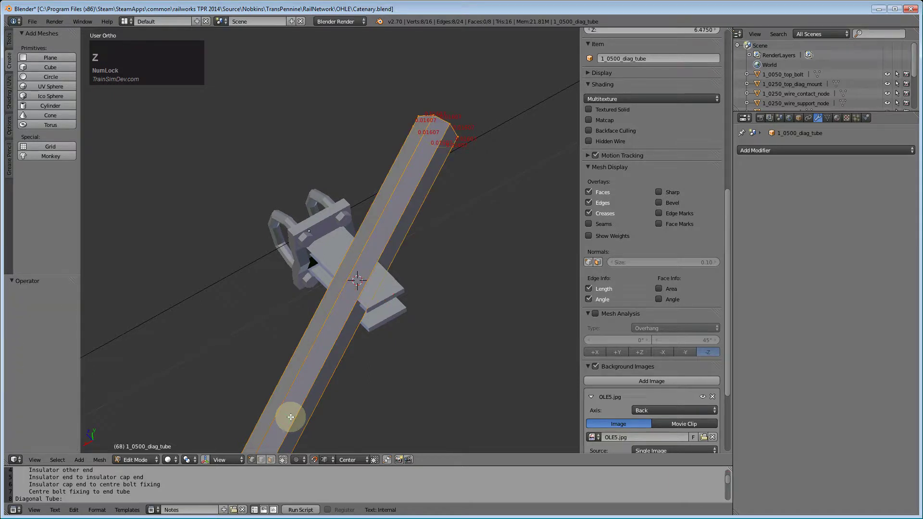
Select the whole diagonal tube mesh and align the view to it so the tube stands upright
key("a")
key("a")
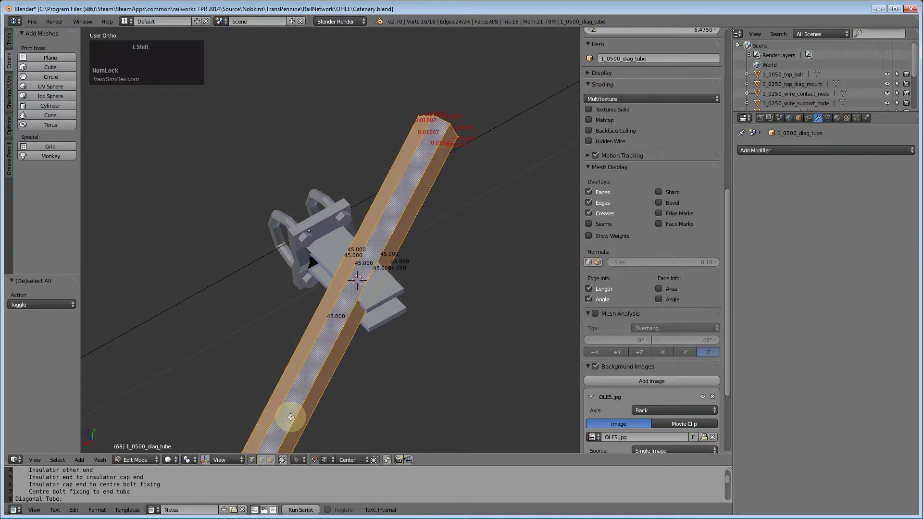
key("shift+KP_7")
key("shift+KP_3")
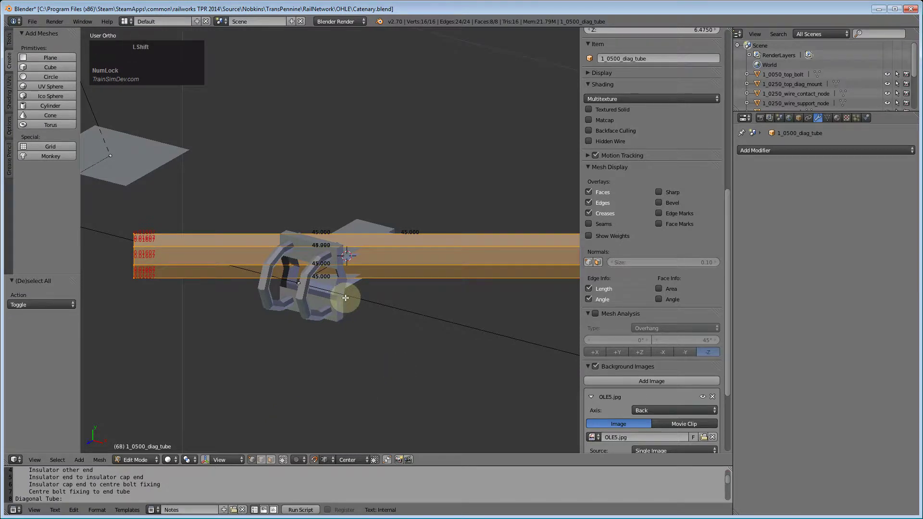
key("shift+KP_1")
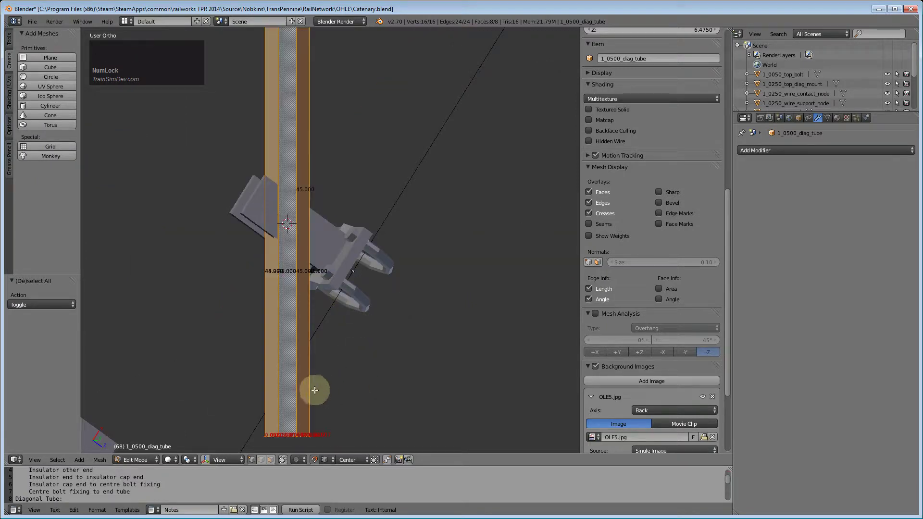
Select the vertices at the tube's upper end and move them along the view Y axis by about 0.122 in X and -0.082 in Z
key("a")
left_click_drag(237, 404, 350, 452)
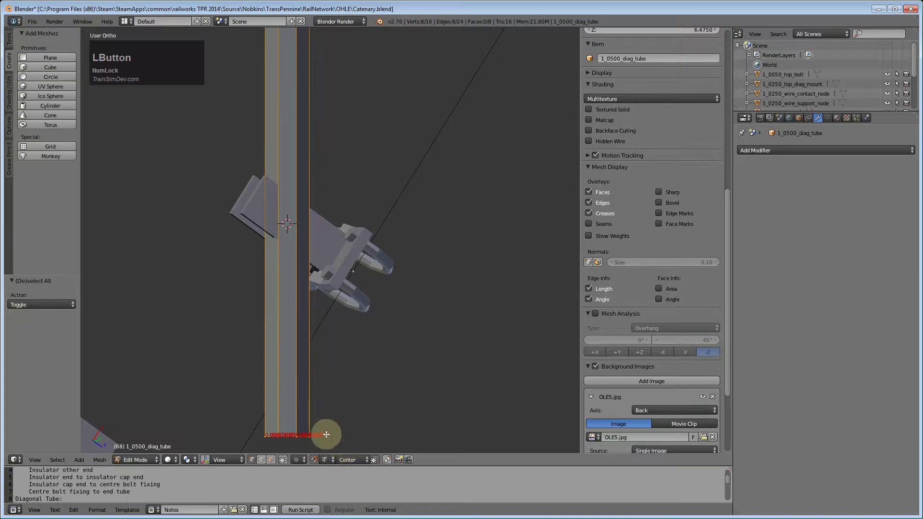
key("g")
key("x")
key("x")
key("y")
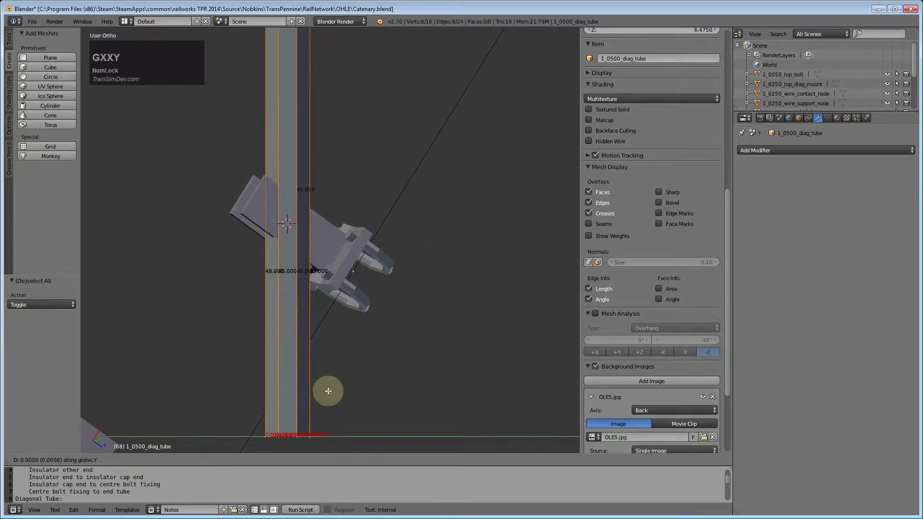
key("y")
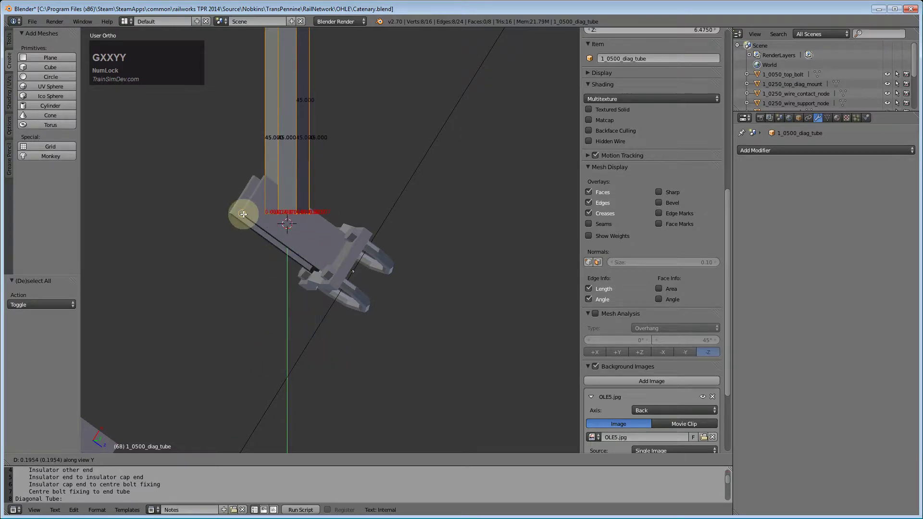
left_click(259, 264)
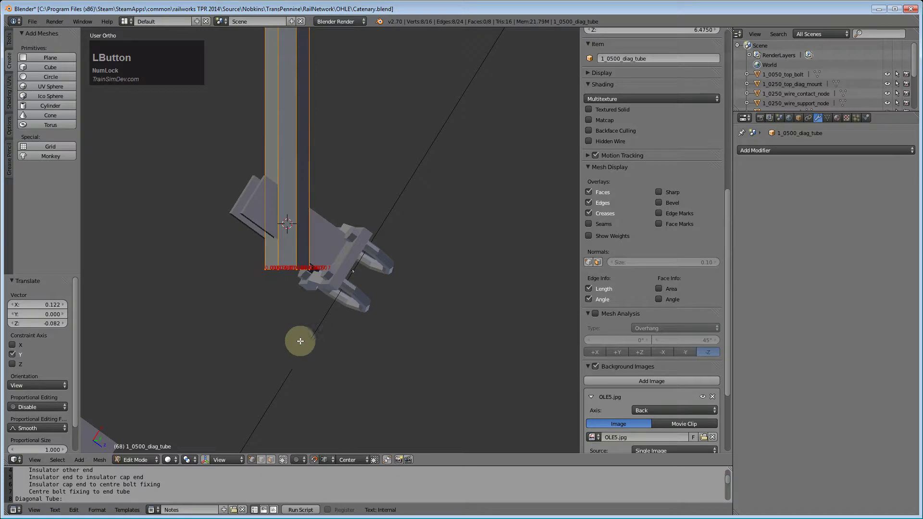
Switch mesh editing to 1_0250_top_diag_mount
scroll(295, 340, "up", 2)
middle_click_drag(295, 340, 439, 309)
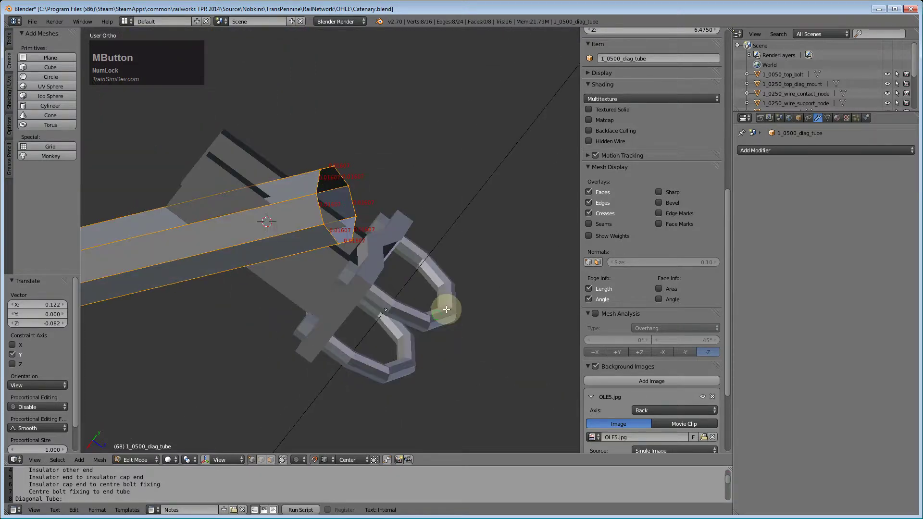
key("ctrl+KP_1")
scroll(500, 306, "up", 1)
middle_click_drag(417, 367, 428, 337)
scroll(428, 337, "up", 1)
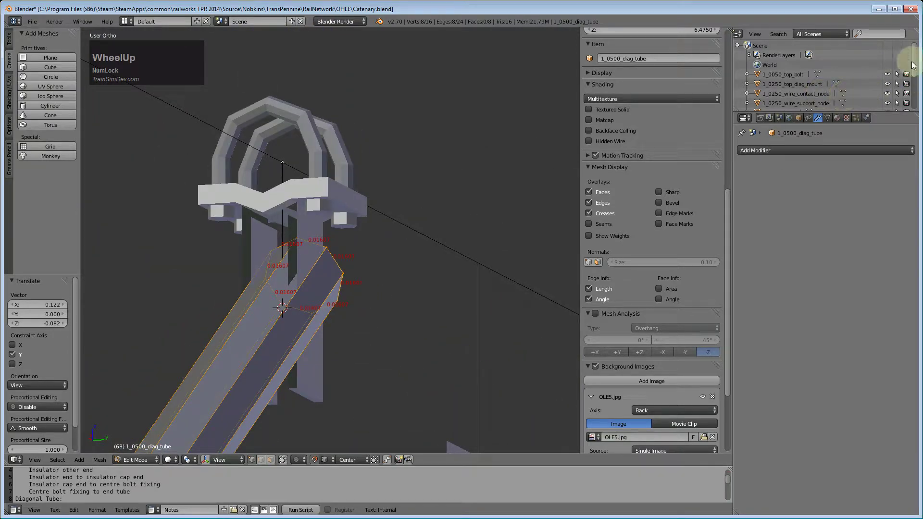
left_click(786, 85)
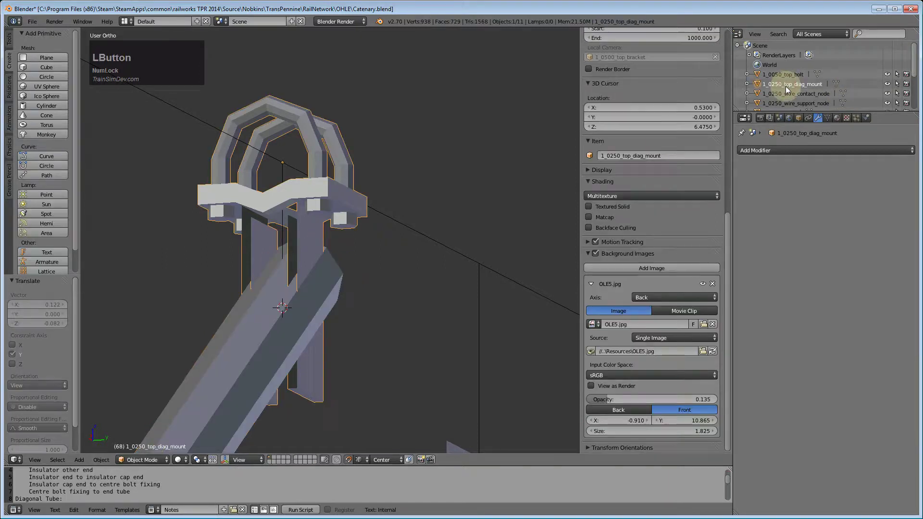
key("Tab")
middle_click_drag(388, 325, 353, 318)
key("a")
key("a")
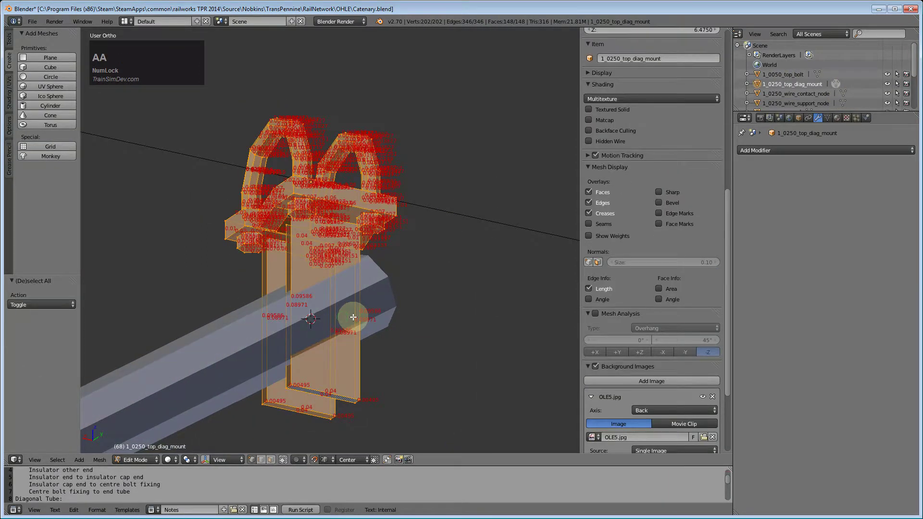
Select only the two inner faces of the mount's hanging plates
key("a")
middle_click_drag(282, 303, 264, 435)
right_click(297, 279)
middle_click_drag(297, 279, 260, 331)
middle_click_drag(337, 338, 303, 371)
right_click(274, 307)
middle_click_drag(285, 330, 309, 332)
right_click(298, 306, "shift")
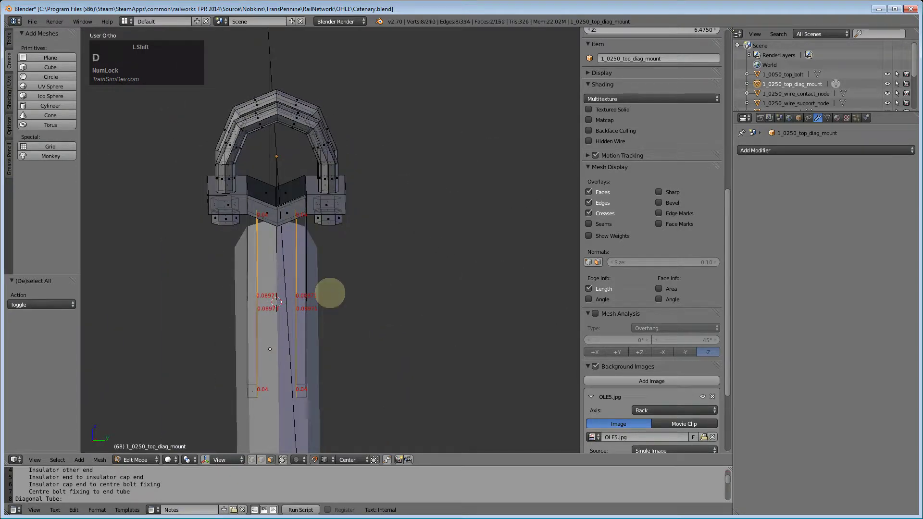
Duplicate the two plate faces in place and separate the copy into its own object
key("shift+d")
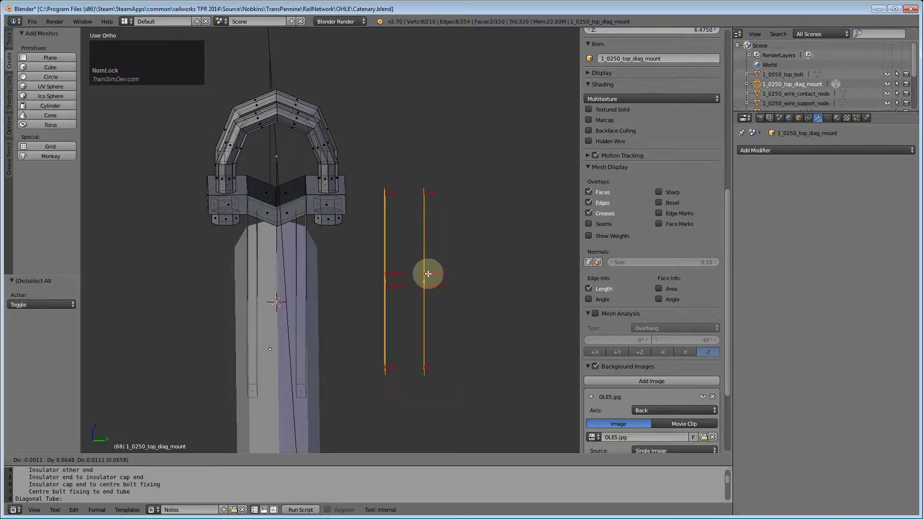
key("Escape")
key("p")
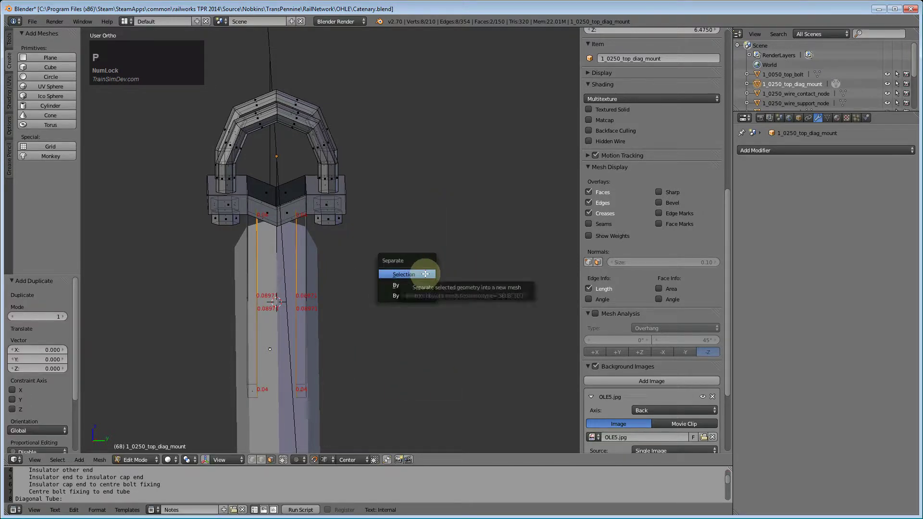
left_click(426, 272)
Open the separated plate faces, 1_0250_top_diag_mount.001, for mesh editing and select both faces
left_click(793, 94)
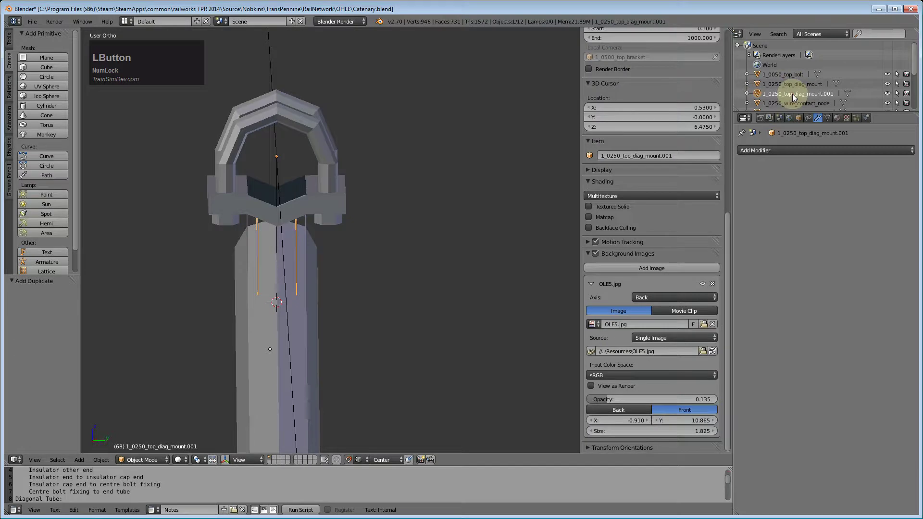
key("Tab")
middle_click_drag(418, 333, 387, 307)
key("a")
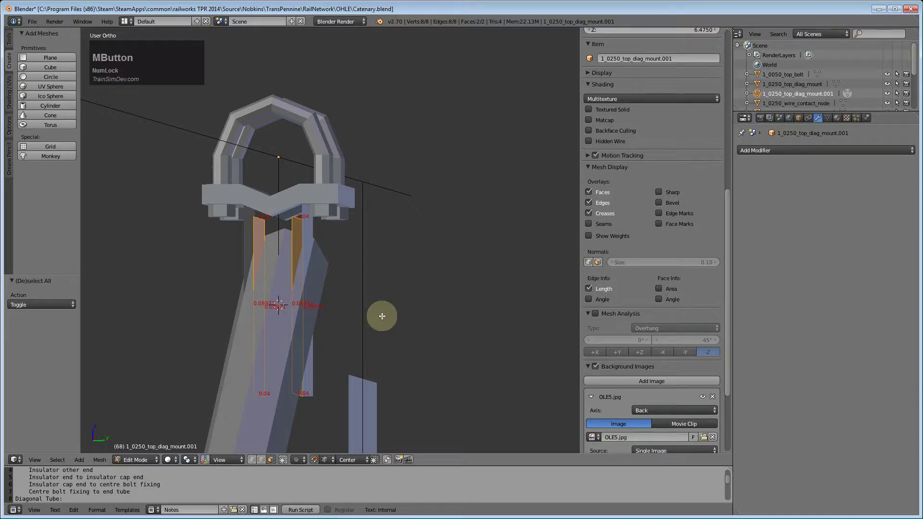
Try scaling the two separated faces by about 8.5 along global X and undo it
key("s")
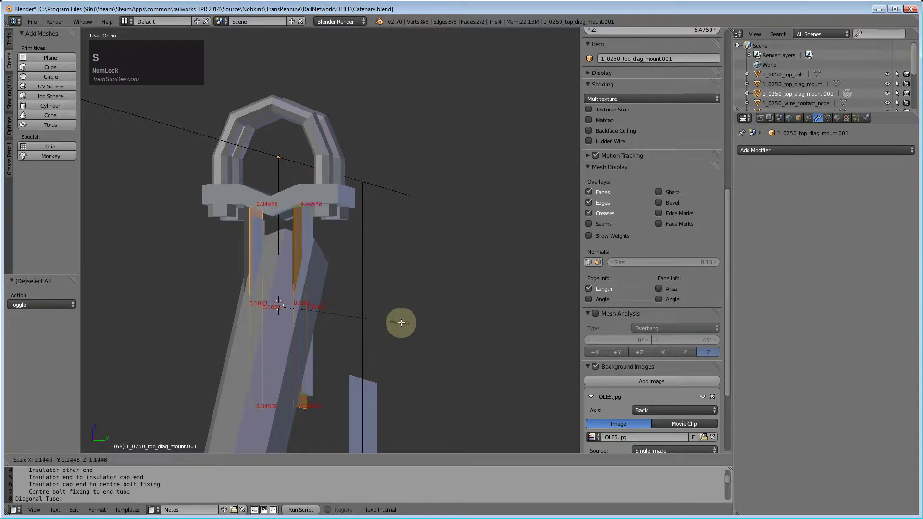
key("x")
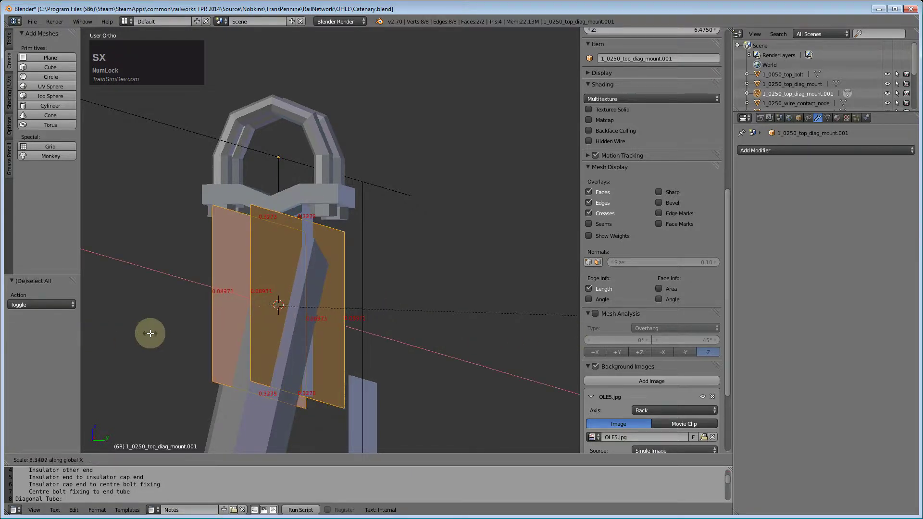
left_click(182, 333)
middle_click_drag(239, 332, 134, 329)
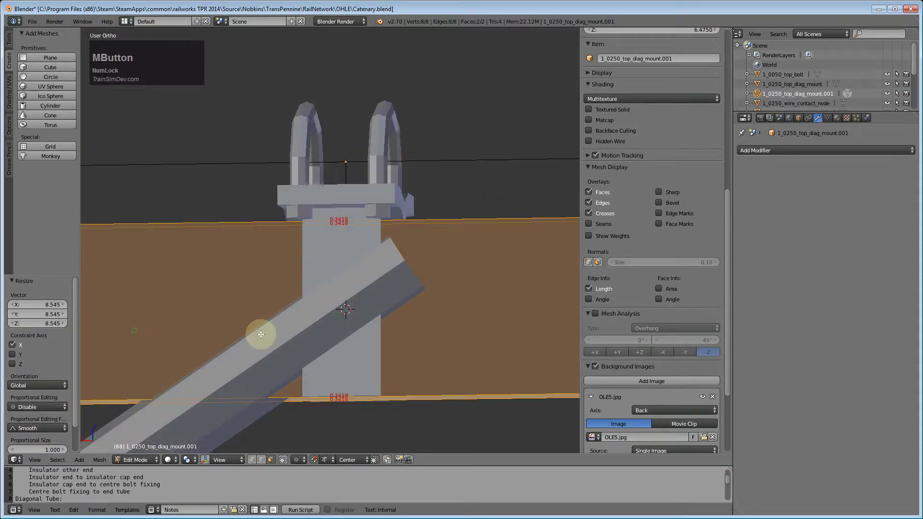
key("ctrl+z")
Widen the two separated faces by moving their vertical edges on the tube-end side -0.031 along global X
key("ctrl+KP_1")
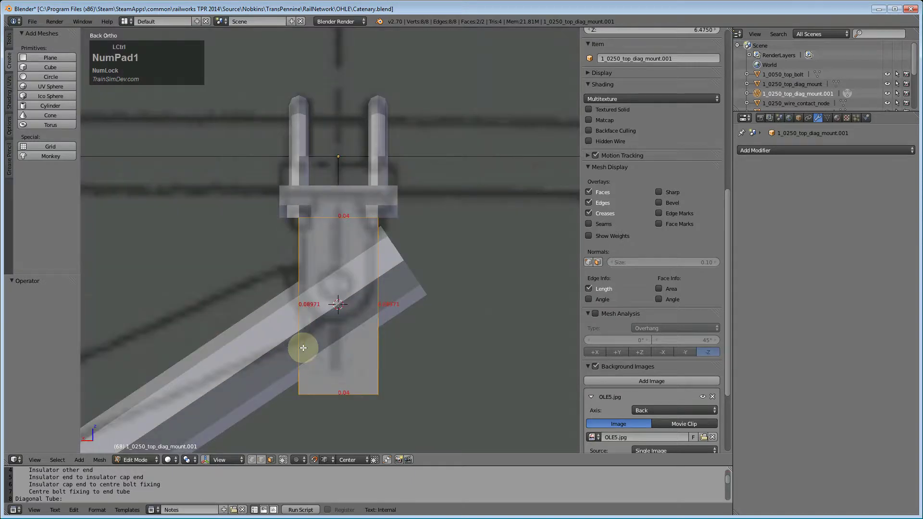
key("ctrl+KP_3")
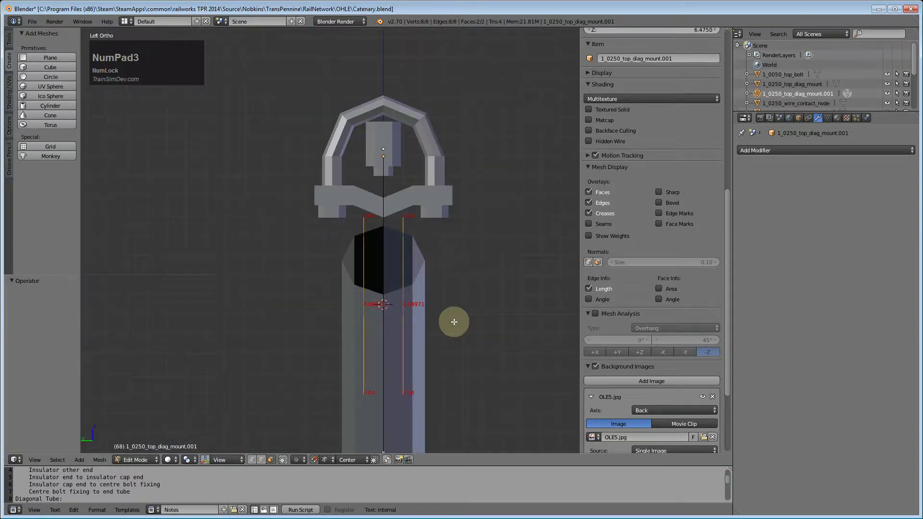
key("a")
middle_click_drag(449, 320, 371, 316)
key("a")
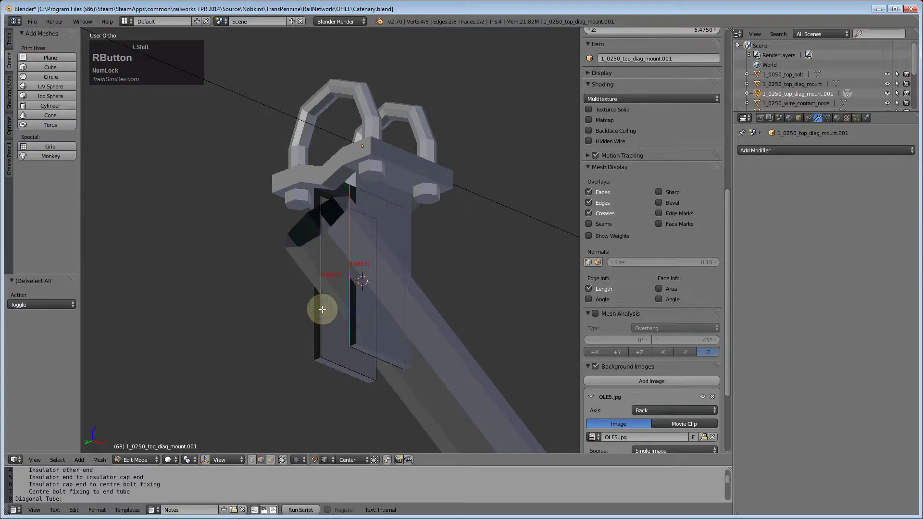
key("g")
key("x")
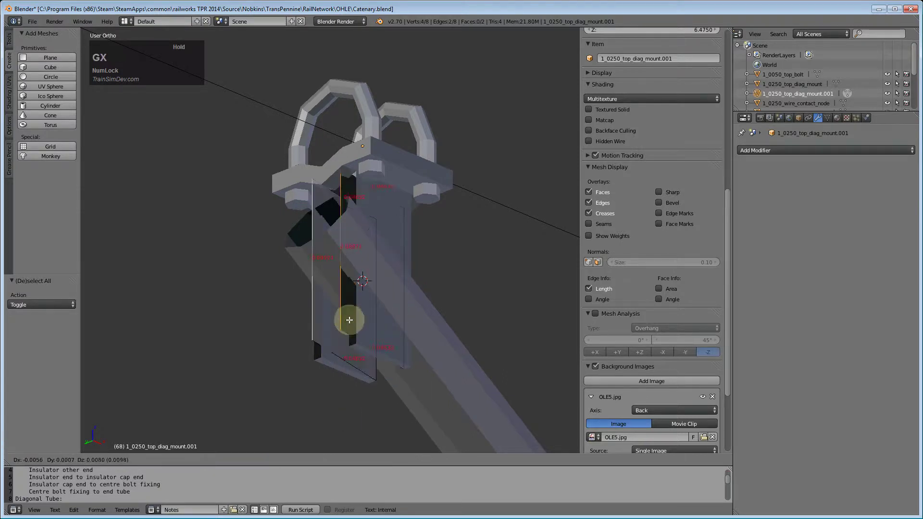
left_click(287, 303)
middle_click_drag(287, 303, 355, 331)
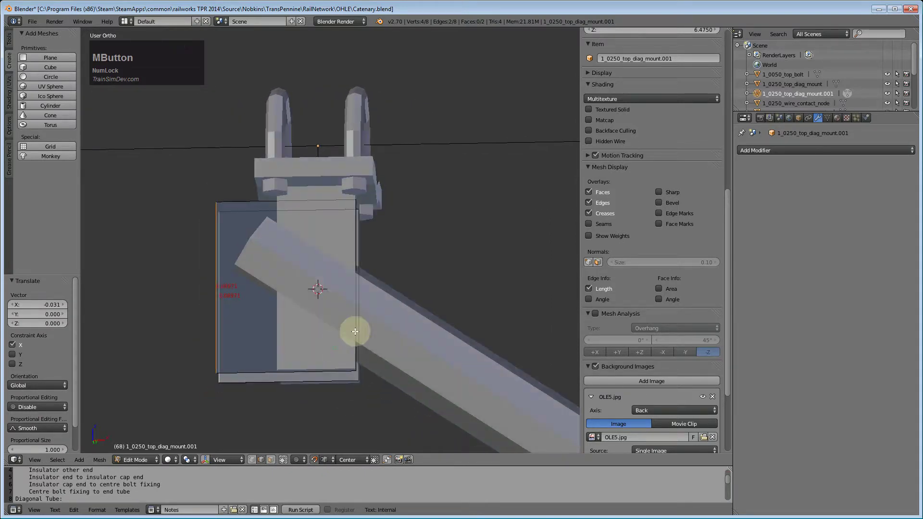
Extrude one of the separated faces outward along global Y by about 0.058 to form a block beside the tube
middle_click_drag(379, 365, 425, 365)
left_click(271, 460)
left_click(321, 324)
key("e")
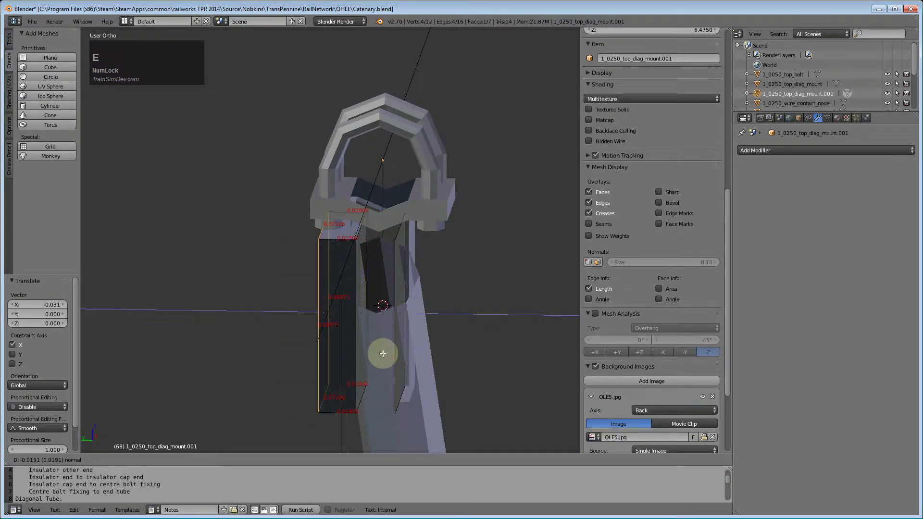
key("x")
key("t")
key("y")
key("y")
key("y")
key("y")
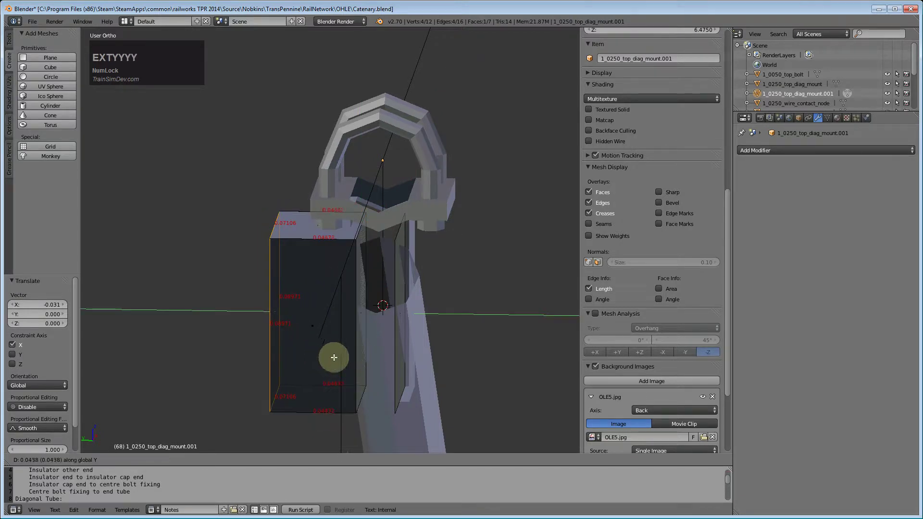
left_click(307, 348)
Extrude the other separated face outward along global Y in the opposite direction, forming a second block, and clear the selection
middle_click_drag(370, 363, 359, 324)
right_click(363, 327)
key("e")
key("y")
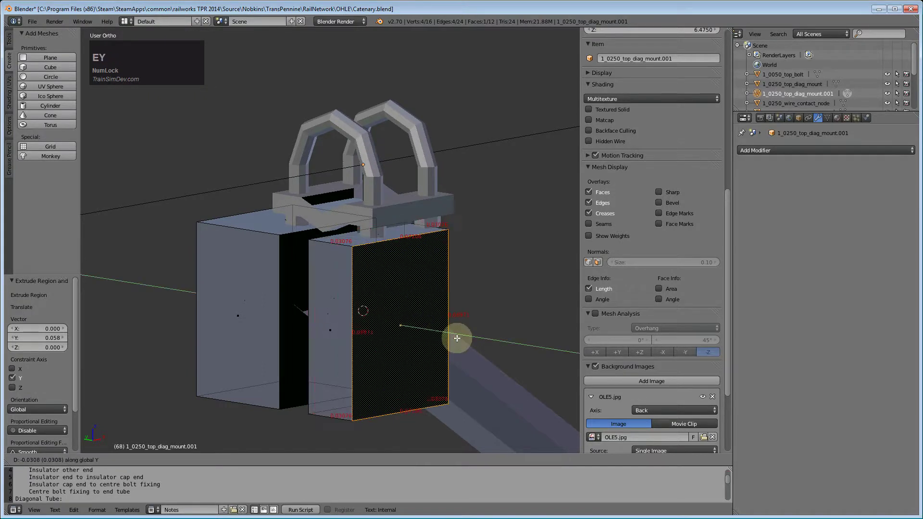
left_click(532, 355)
middle_click_drag(439, 362, 295, 344)
key("a")
key("a")
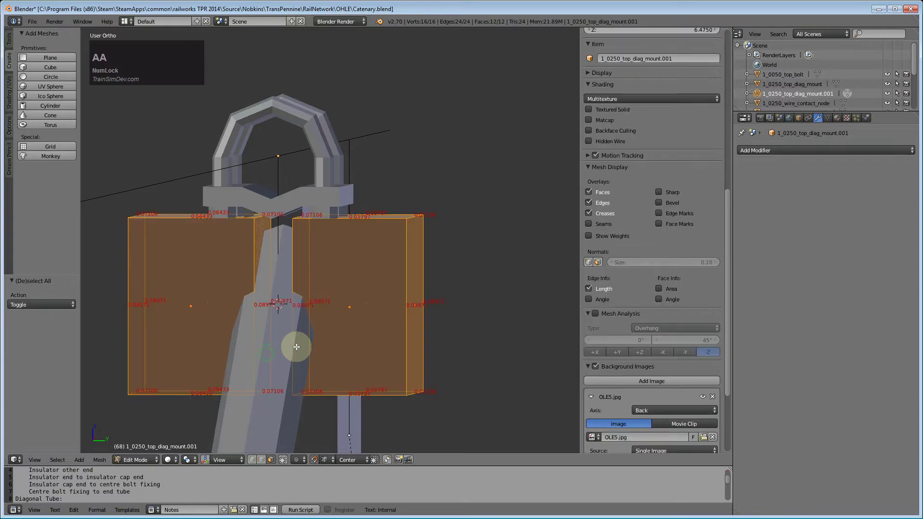
key("a")
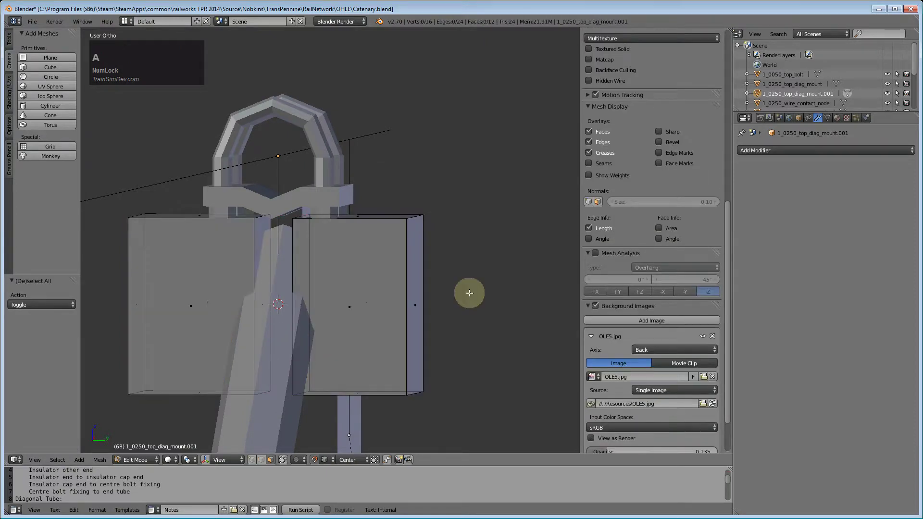
Return to Object Mode, select the diagonal tube and add a Boolean modifier to it
scroll(520, 270, "down", 2)
left_click_drag(916, 67, 916, 85)
key("Tab")
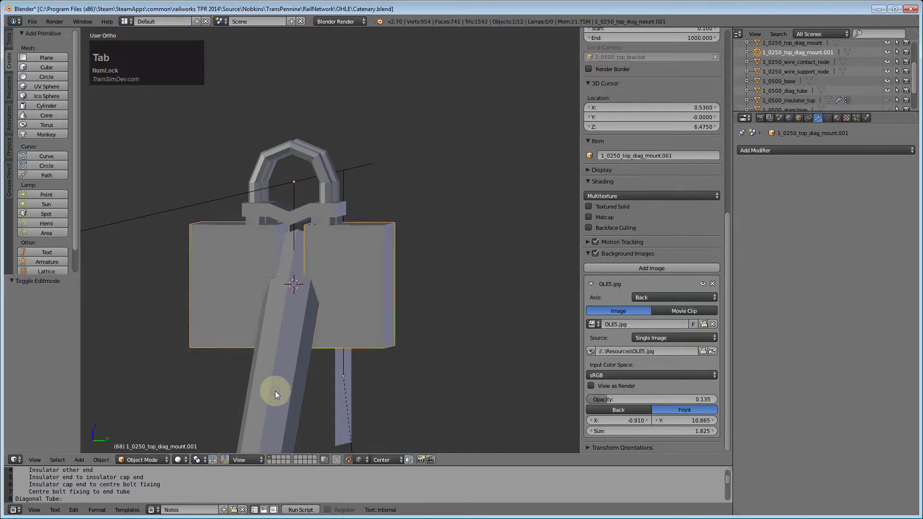
right_click(275, 391)
left_click(908, 151)
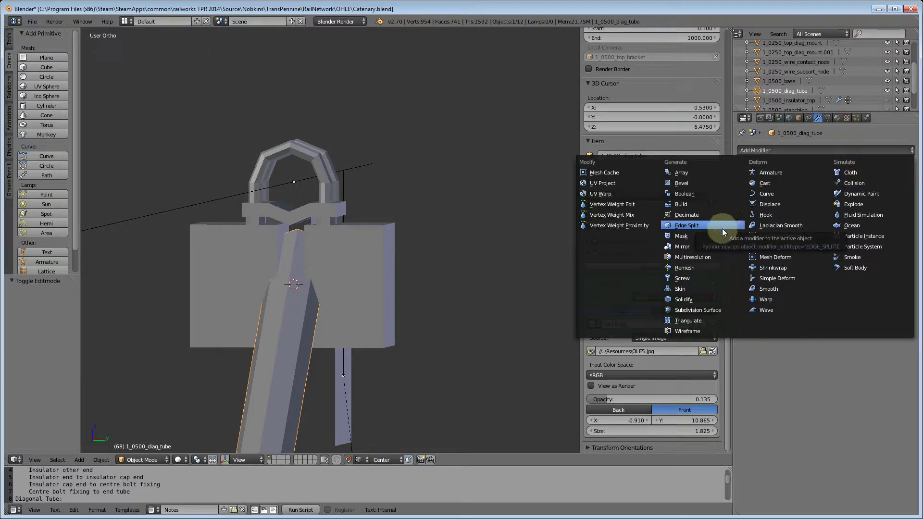
left_click(690, 195)
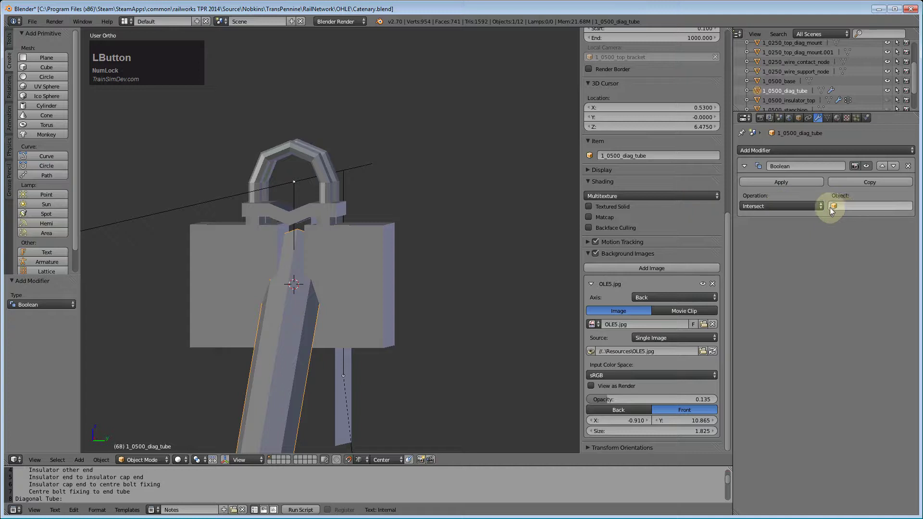
Set the Boolean operation to Union with 1_0250_top_diag_mount.001 as its target object
left_click(817, 206)
left_click(766, 185)
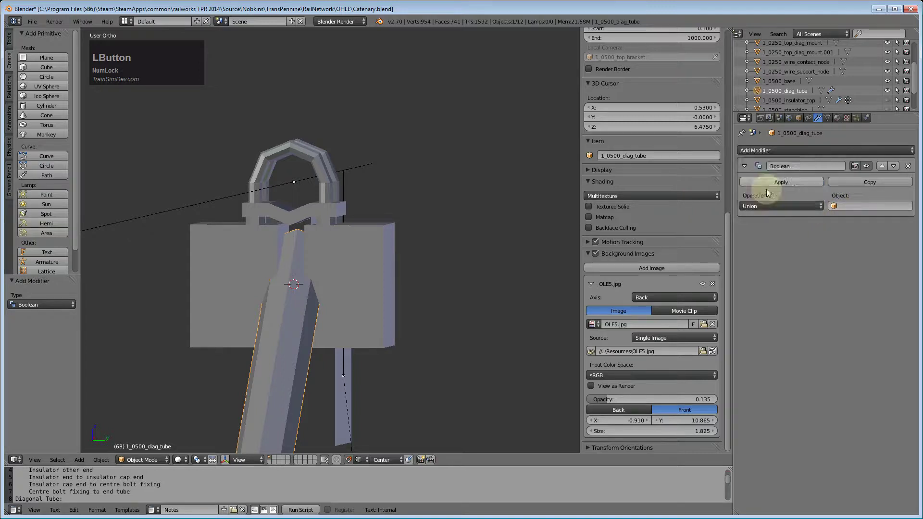
left_click(837, 205)
scroll(866, 251, "down", 3)
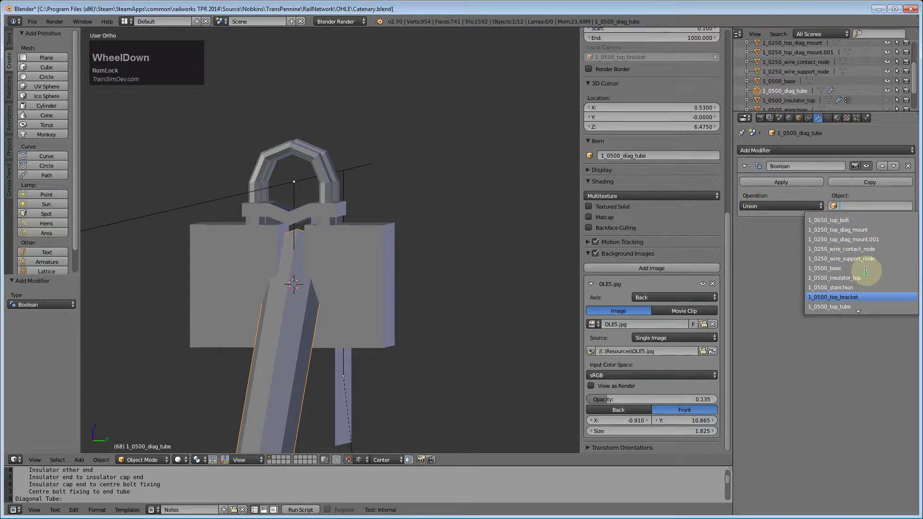
left_click(866, 229)
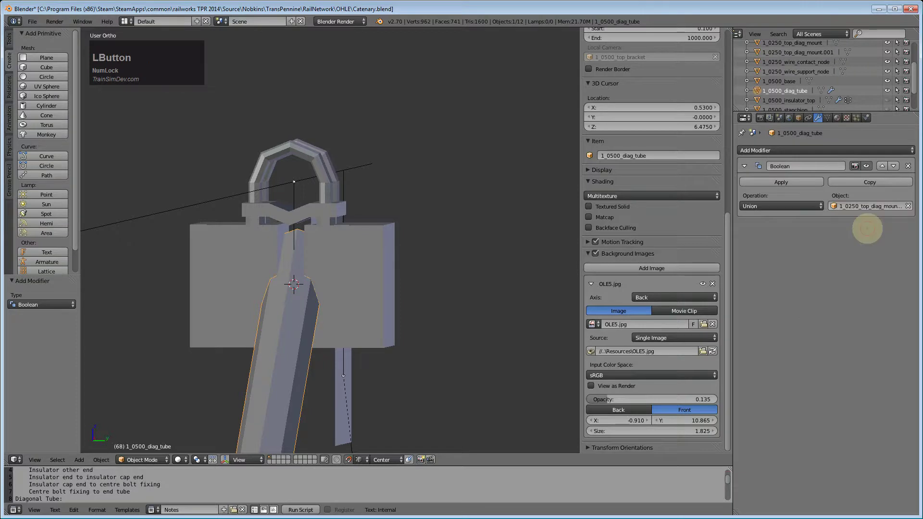
Apply the Union Boolean modifier to the diagonal tube and delete the helper object 1_0250_top_diag_mount.001
middle_click_drag(373, 330, 303, 318)
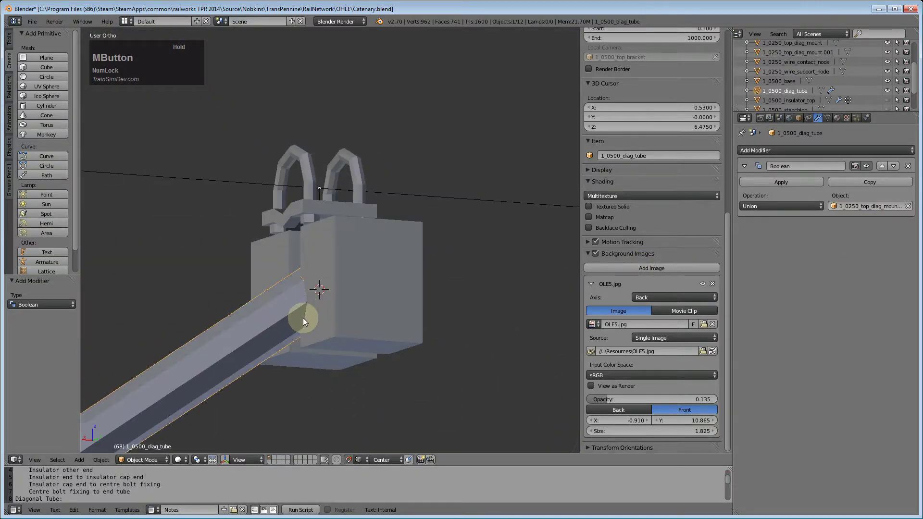
left_click(779, 182)
middle_click_drag(380, 313, 626, 273)
left_click(808, 53)
right_click(811, 51)
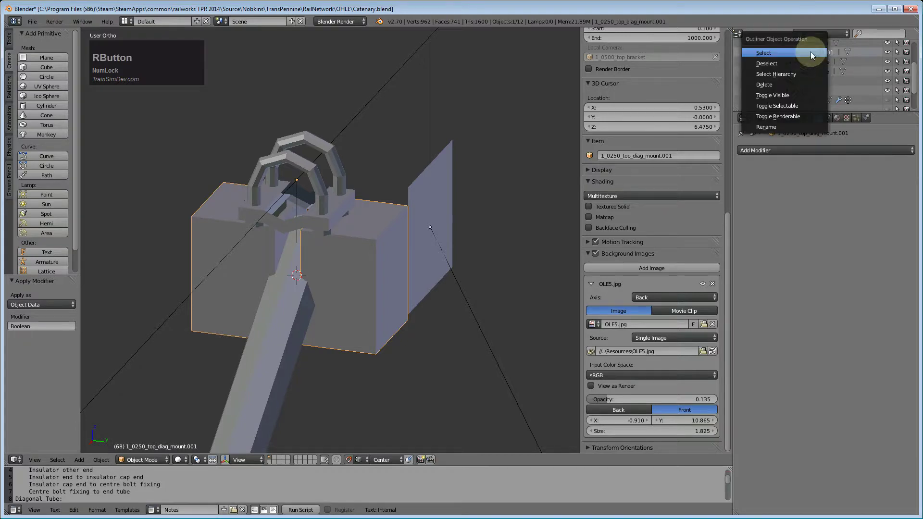
left_click(785, 84)
Select the diagonal tube, enter Edit Mode at its upper end and switch to vertex selection
middle_click_drag(522, 262, 373, 309)
scroll(394, 350, "up", 2)
right_click(452, 332)
key("Tab")
middle_click_drag(452, 333, 354, 495)
left_click(256, 460)
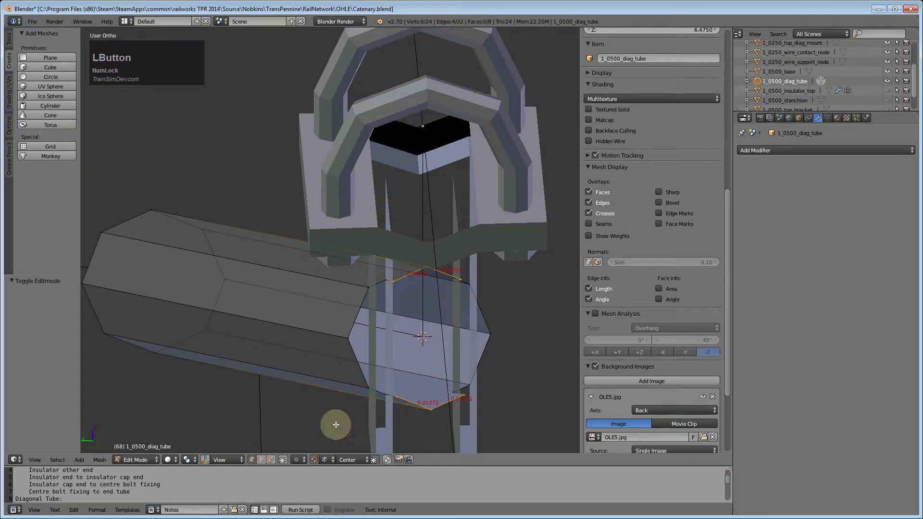
Close the open upper end of the diagonal tube with one face through its six end vertices
middle_click_drag(333, 423, 404, 336)
right_click(439, 231)
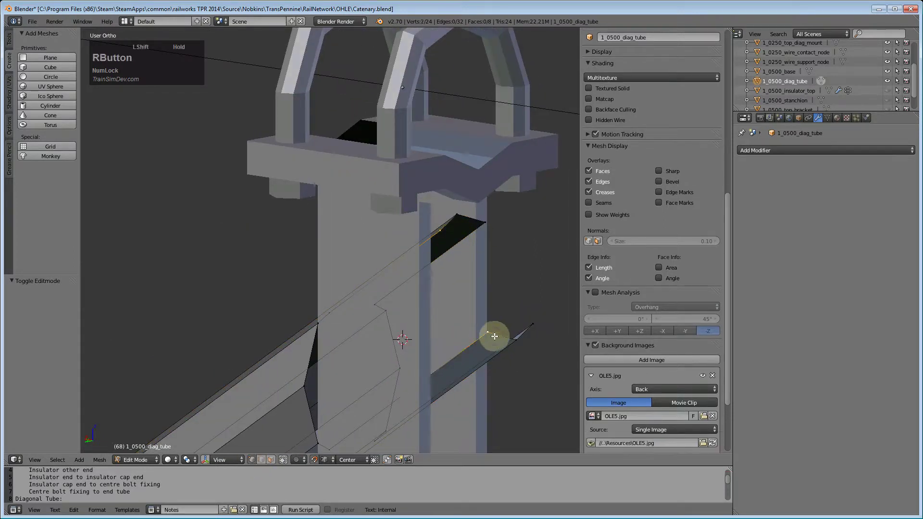
right_click(548, 333, "shift")
right_click(521, 330, "shift")
right_click(488, 222, "shift")
right_click(462, 214, "shift")
key("f")
middle_click_drag(498, 340, 508, 337)
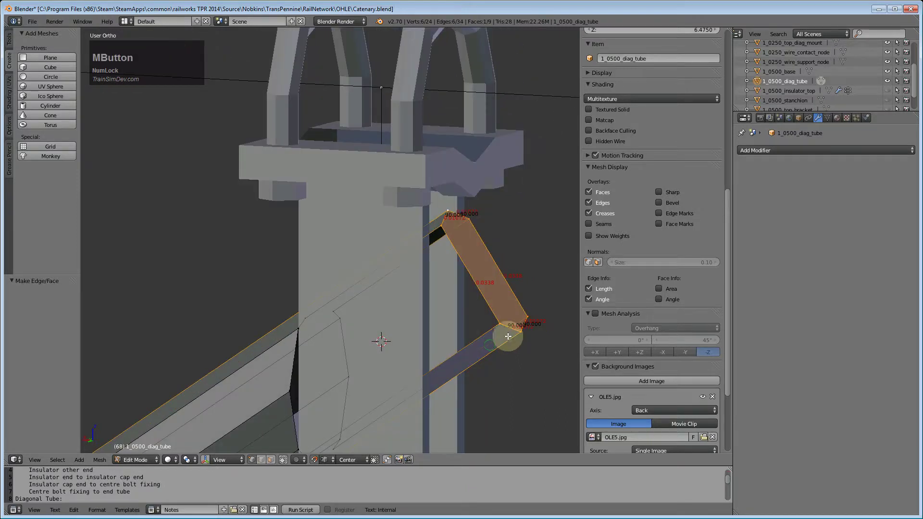
Fill the open flat side of the tube's upper end with a face through its four corner vertices
right_click(503, 333)
middle_click_drag(470, 365, 561, 251, "shift")
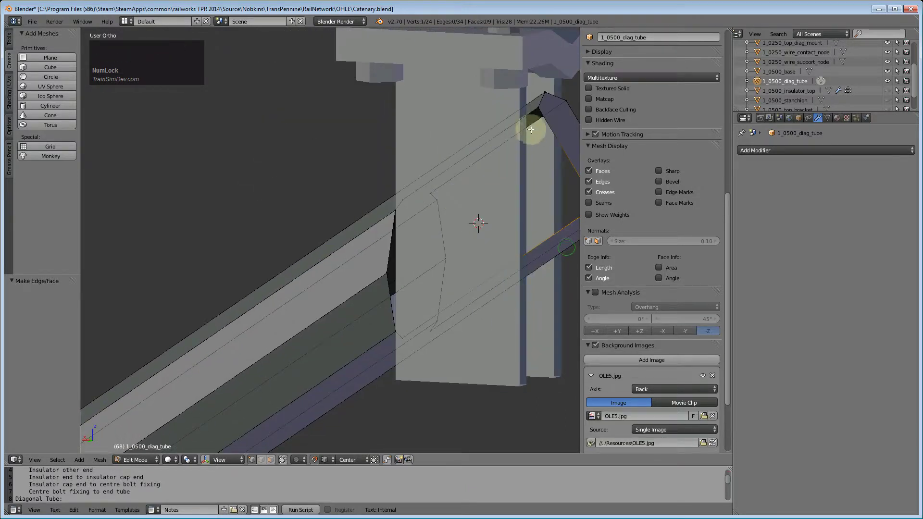
right_click(403, 199, "shift")
middle_click_drag(406, 312, 403, 289)
key("f")
middle_click_drag(446, 313, 302, 349)
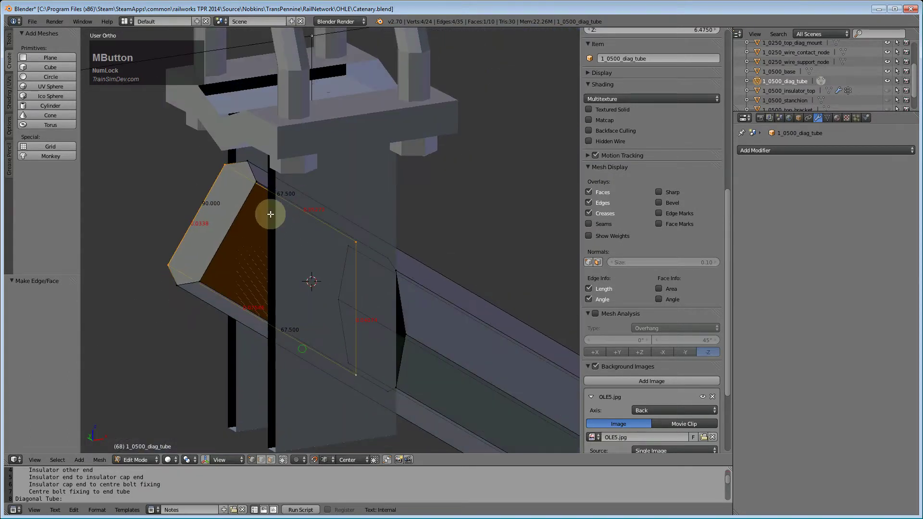
Fill the opposite flat side of the narrowed tube end with a face through its four corner vertices
right_click(256, 189)
right_click(207, 282, "shift")
middle_click_drag(273, 317, 252, 268, "shift")
middle_click_drag(366, 275, 326, 277)
right_click(262, 211, "shift")
middle_click_drag(274, 321, 331, 317)
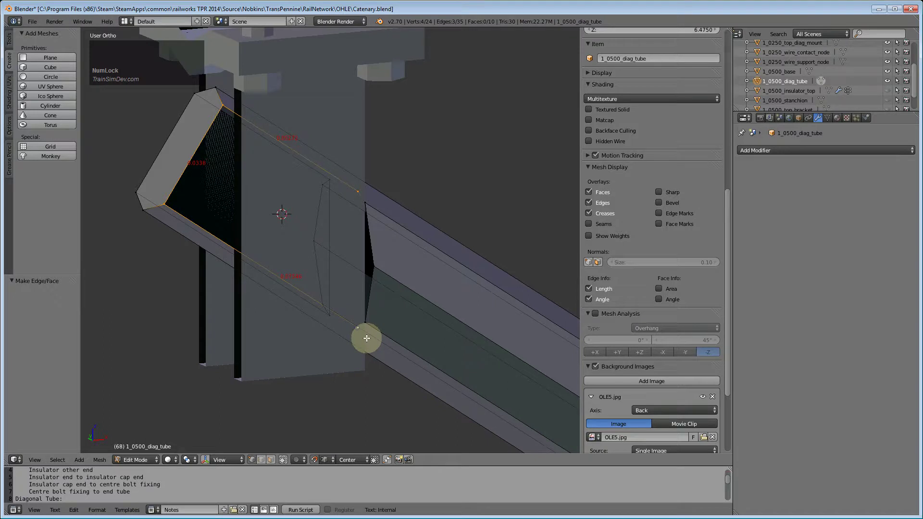
key("f")
middle_click_drag(379, 336, 402, 335)
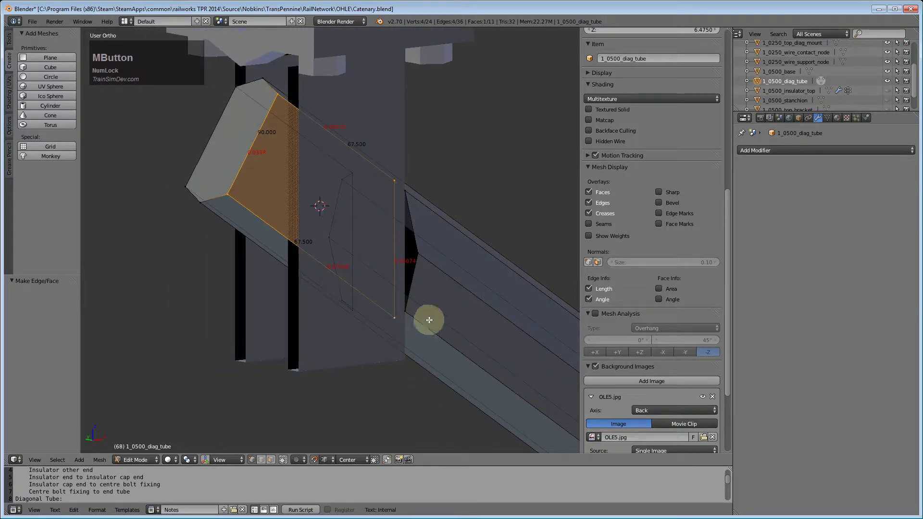
Select the whole tube mesh and align the view to the tube so its length runs straight along the view
key("ctrl+KP_1")
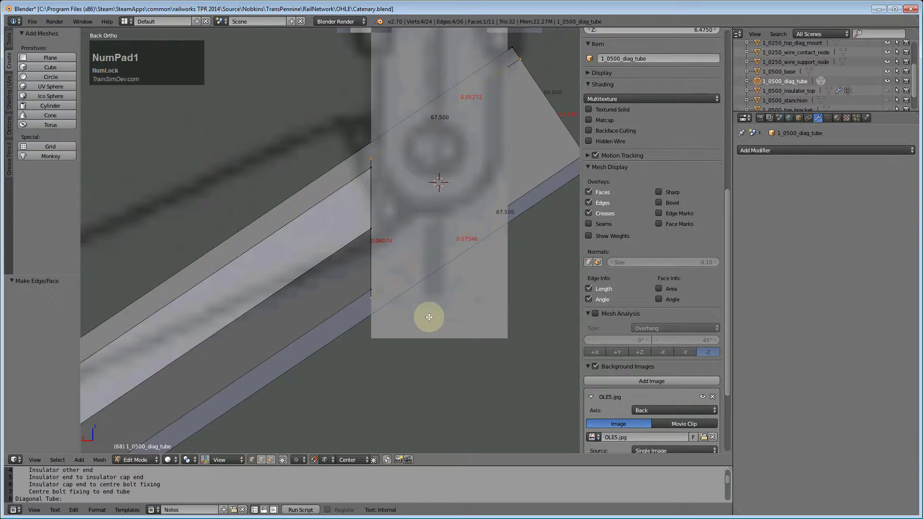
right_click(367, 299)
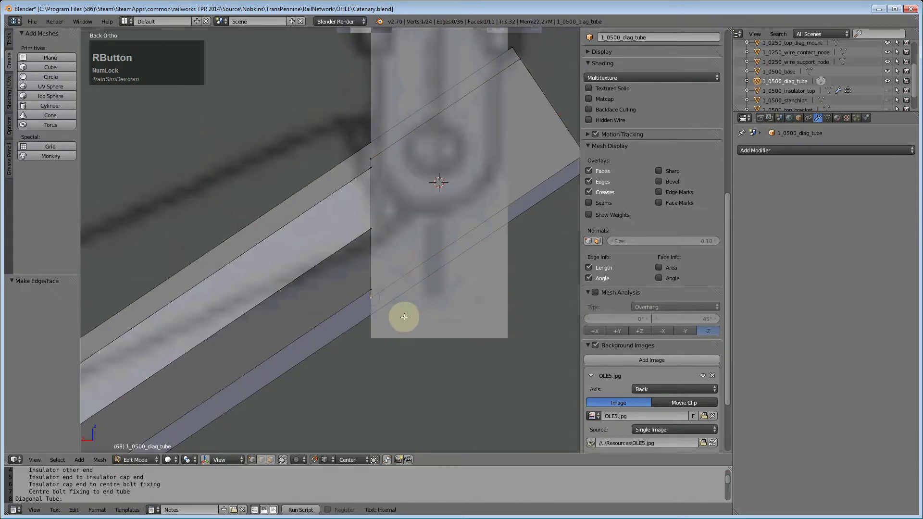
mouse_move(413, 323)
middle_mouse_down()
mouse_move(404, 309)
mouse_move(416, 323)
middle_mouse_up()
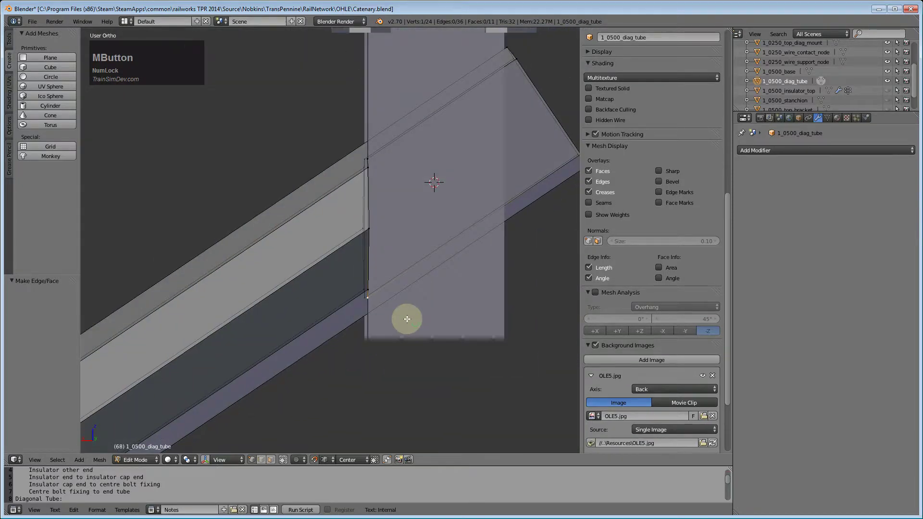
key("a")
key("ctrl+shift+KP_1")
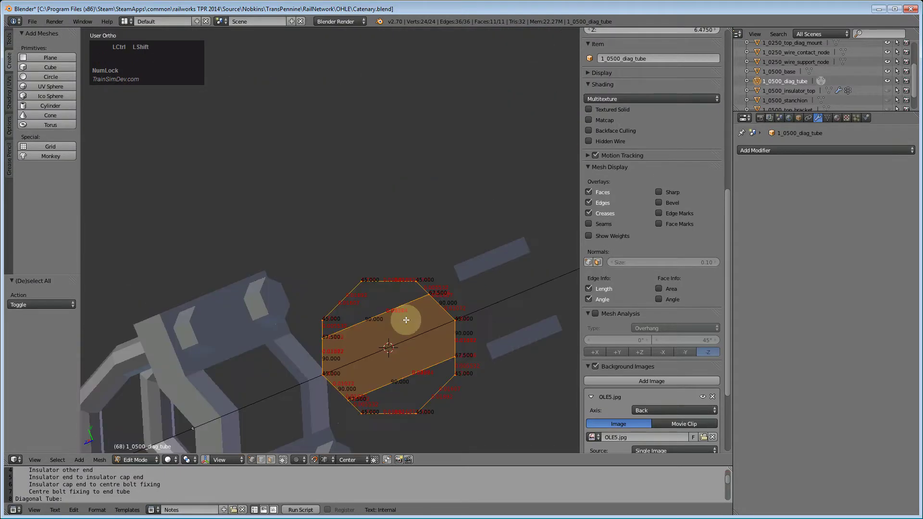
key("shift+KP_1")
key("shift+KP_3")
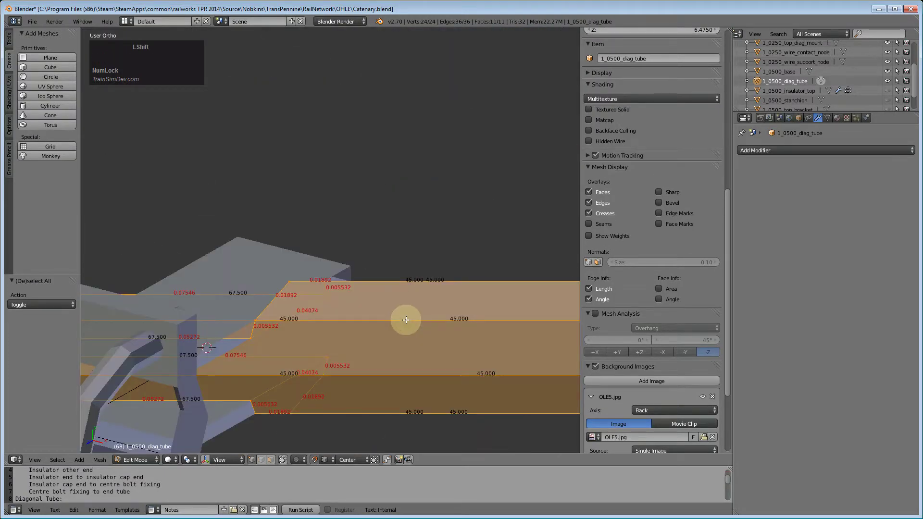
key("shift+KP_7")
scroll(418, 319, "down", 3)
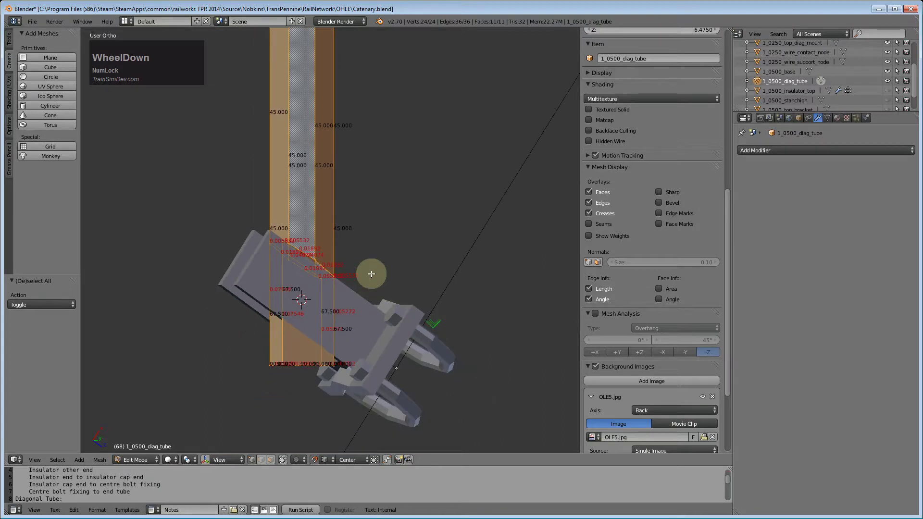
scroll(368, 274, "up", 3)
Move a single corner vertex of the new side face along the view's Y axis, about 0.006 in X and -0.004 in Z
key("a")
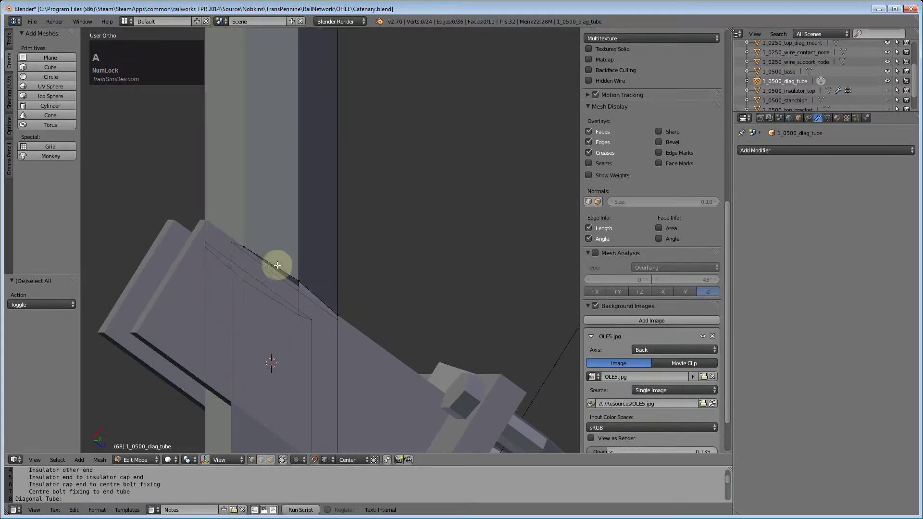
right_click(235, 237)
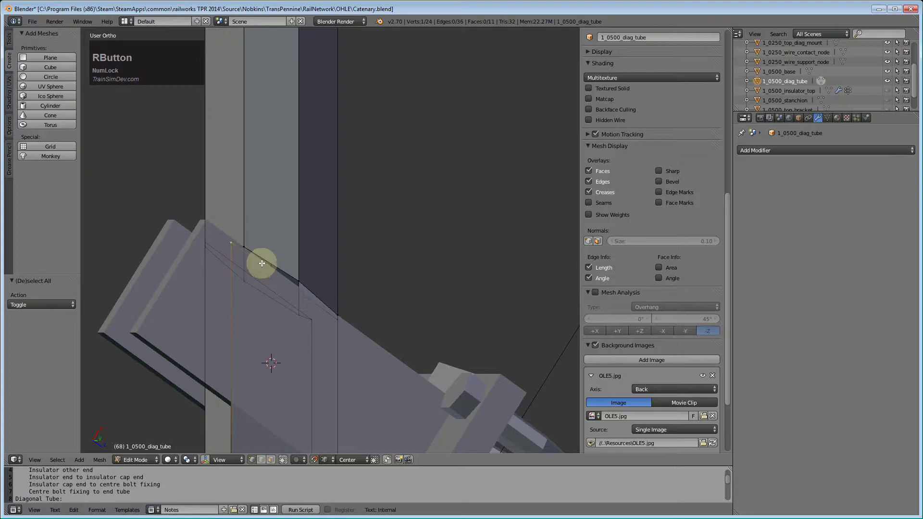
key("g")
key("y")
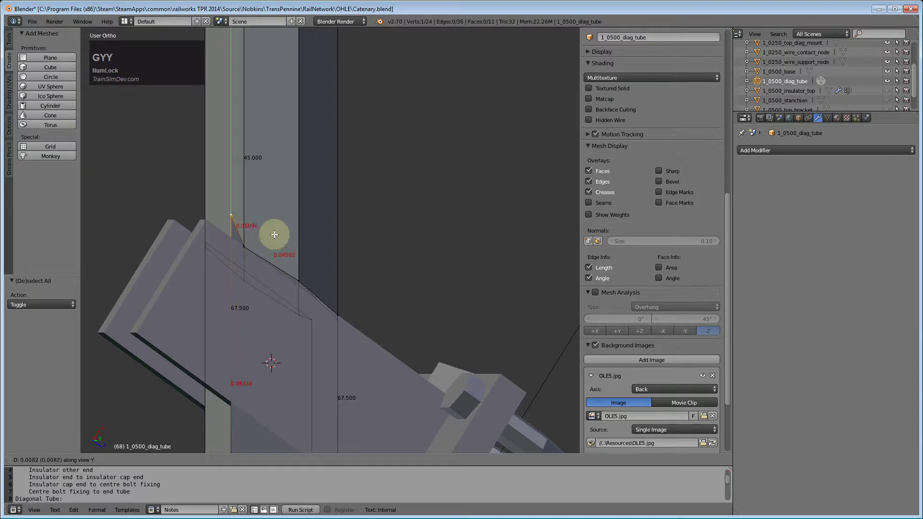
left_click(204, 219)
Examine the moved corner vertex against the mount plates from the left, right, front and oblique views
middle_click_drag(237, 247, 227, 339)
key("ctrl+KP_3")
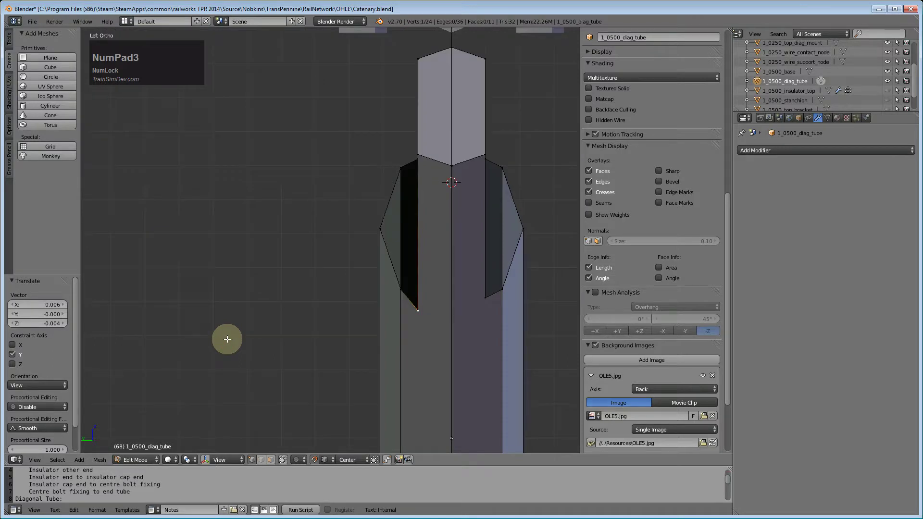
key("KP_3")
key("KP_1")
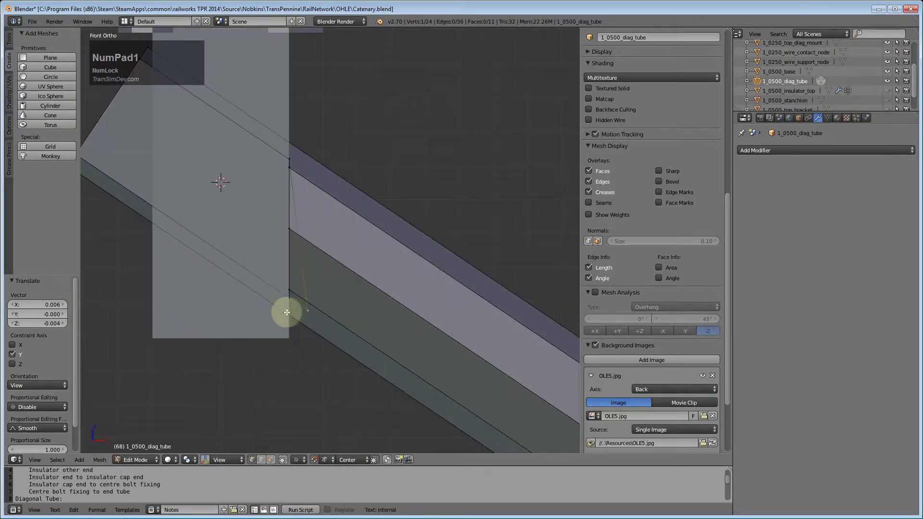
middle_click_drag(337, 232, 318, 249)
key("KP_1")
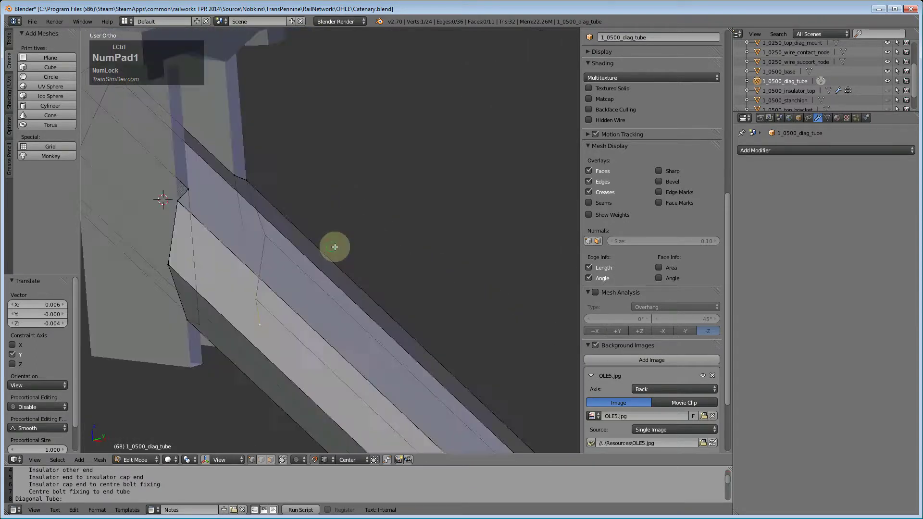
middle_click_drag(419, 291, 356, 298)
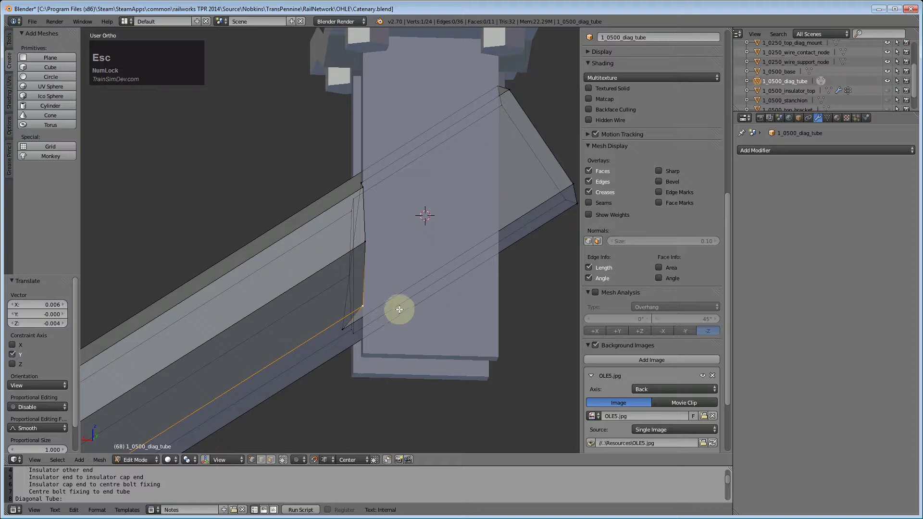
key("g")
key("x")
key("x")
key("x")
key("Escape")
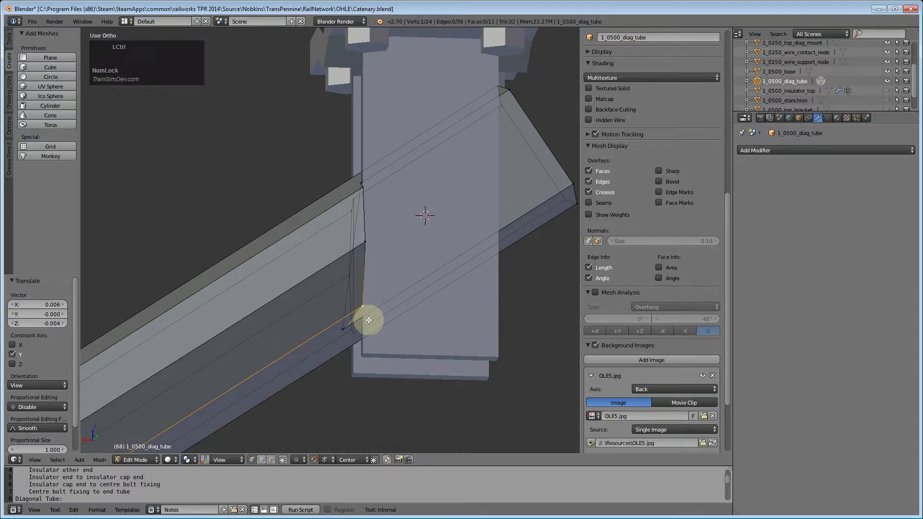
Align the view to the diagonal tube again with the whole mesh selected, and clear the selection
key("a")
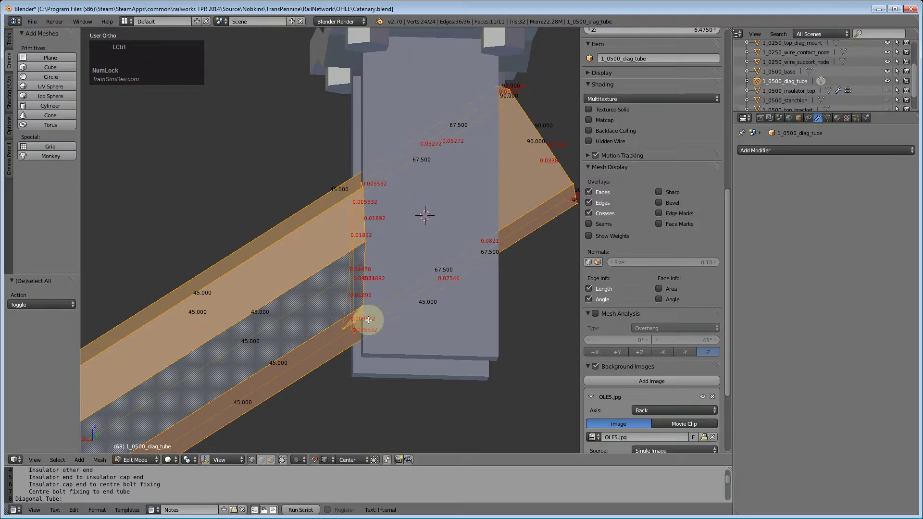
key("ctrl+KP_1")
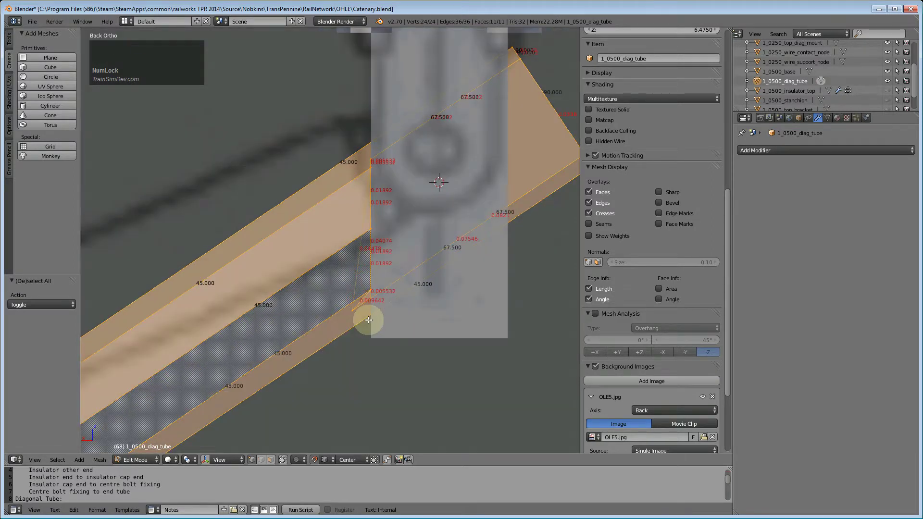
key("shift+KP_1")
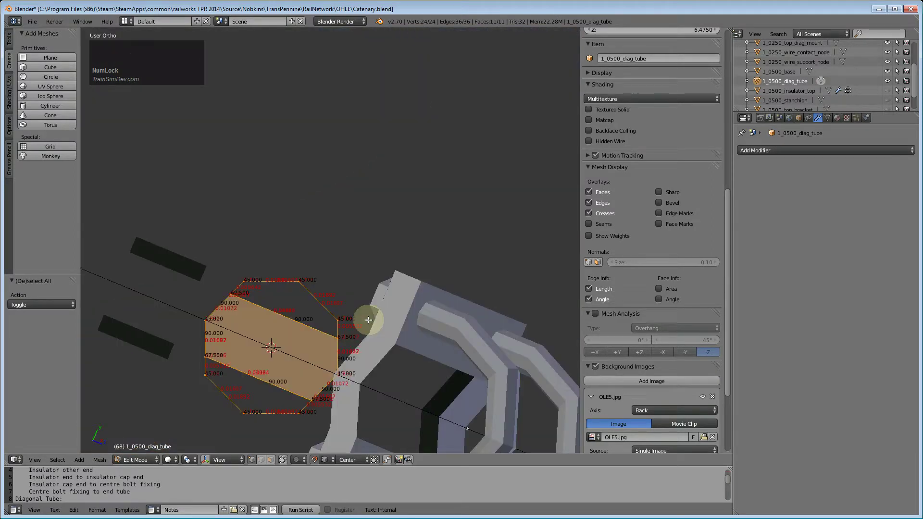
key("ctrl+shift+KP_3")
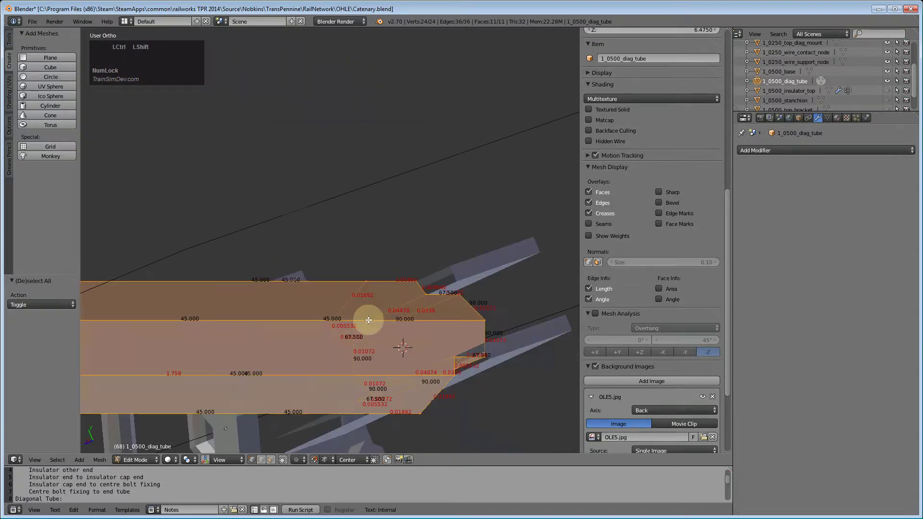
key("ctrl+shift+KP_1")
key("shift+KP_3")
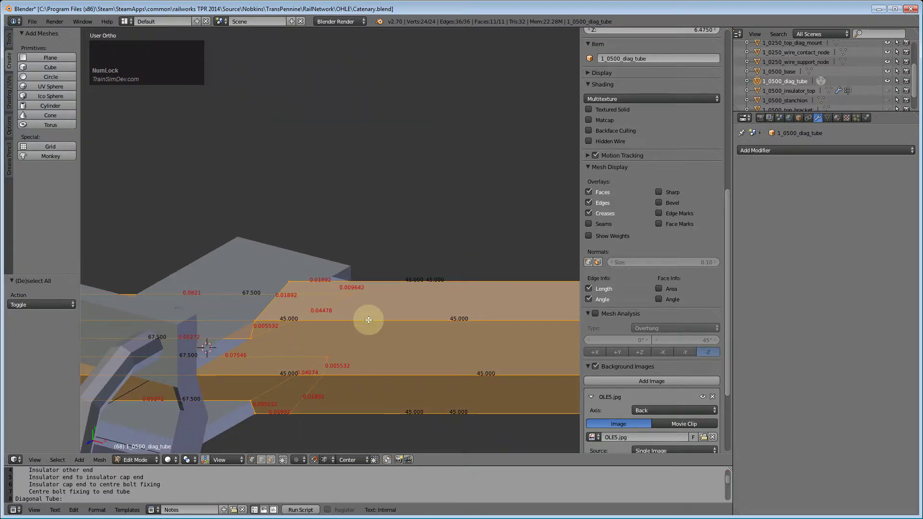
key("a")
middle_click_drag(288, 355, 318, 264)
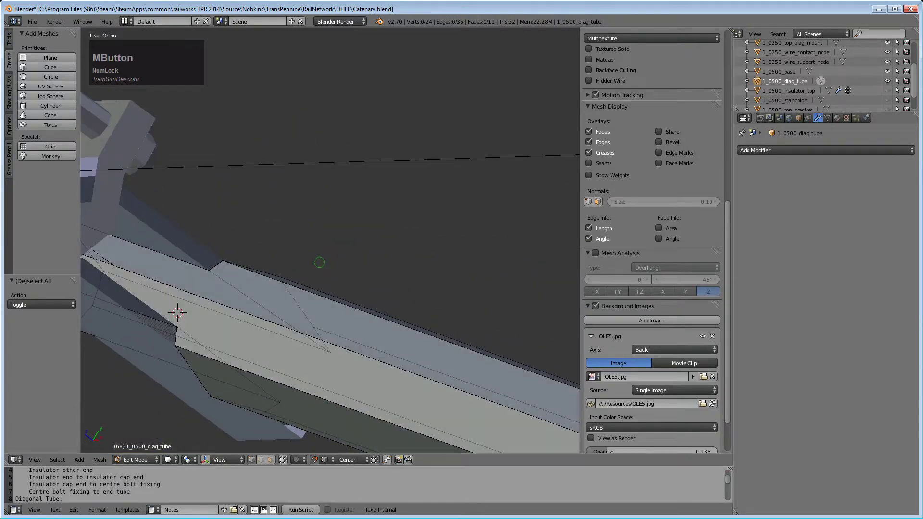
Move a vertex beside the upper-end cut along the view's X axis, about 0.007 in X and -0.004 in Z
left_click(452, 347)
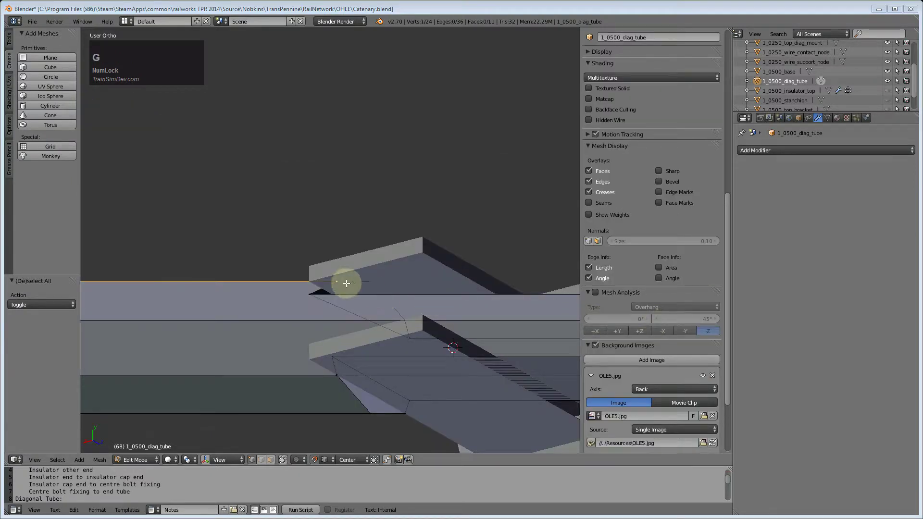
left_click(386, 161)
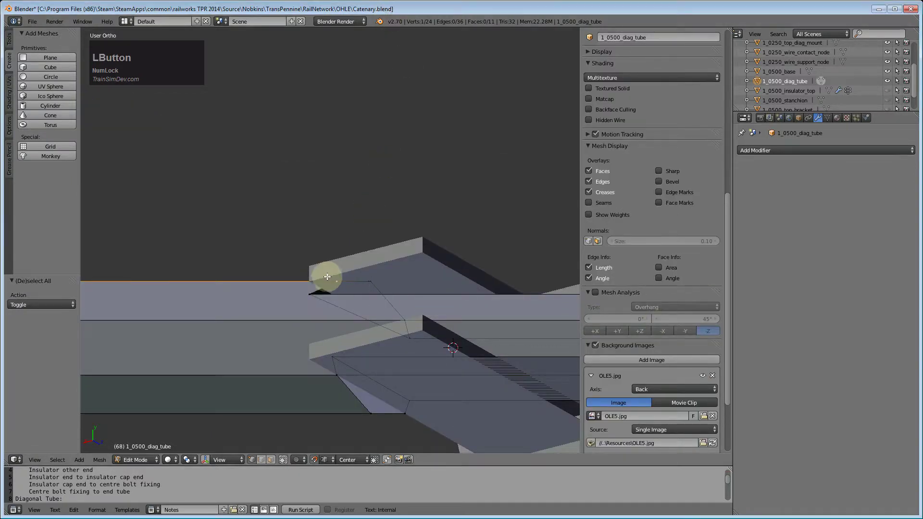
key("g")
key("x")
key("x")
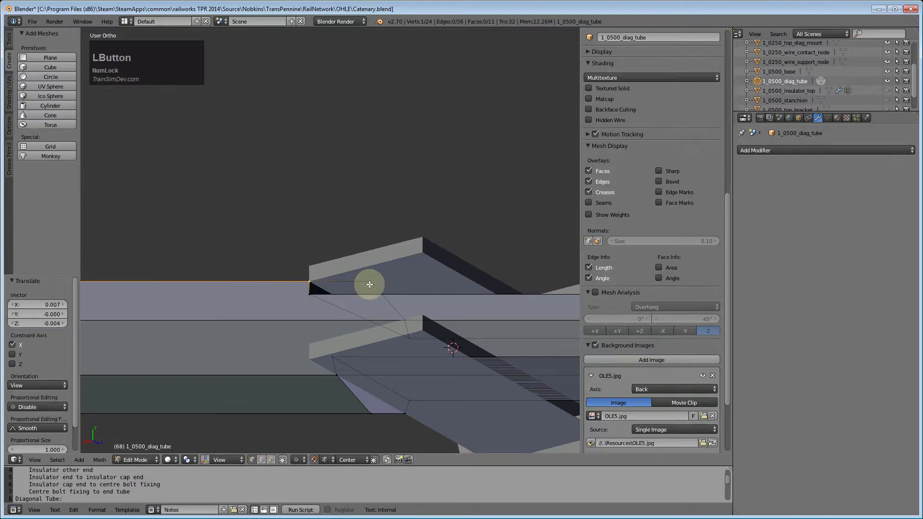
Slide another vertex beside the cut about 0.018 along the view's X axis, in line with the mount plate's edge
key("g")
key("x")
key("x")
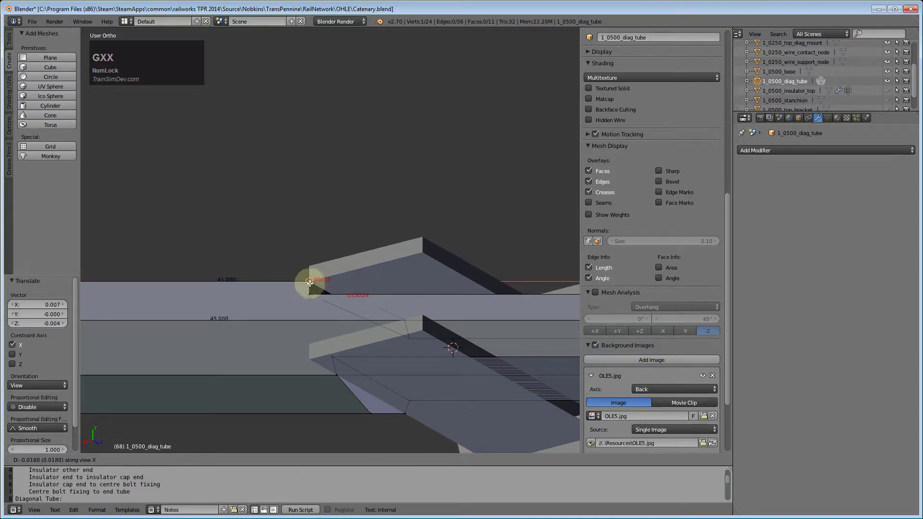
left_click(312, 285)
middle_click_drag(326, 311, 320, 360)
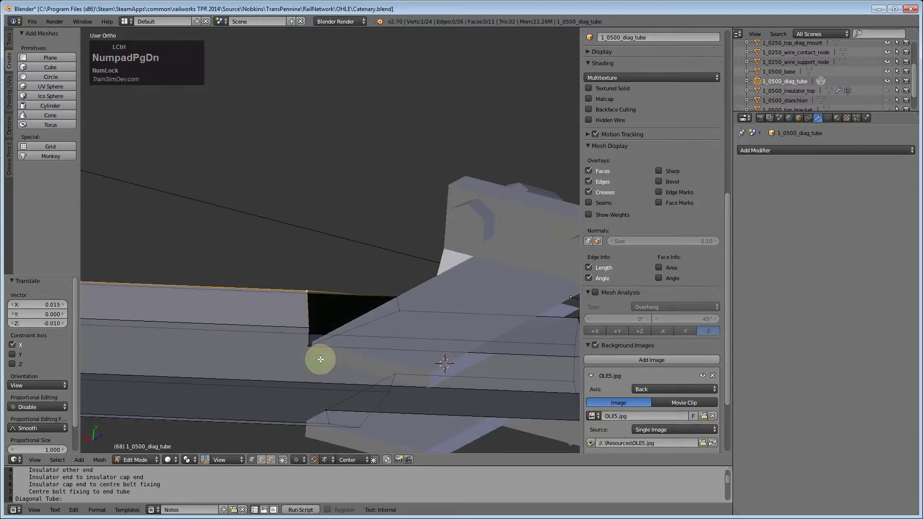
key("ctrl+shift+KP_3")
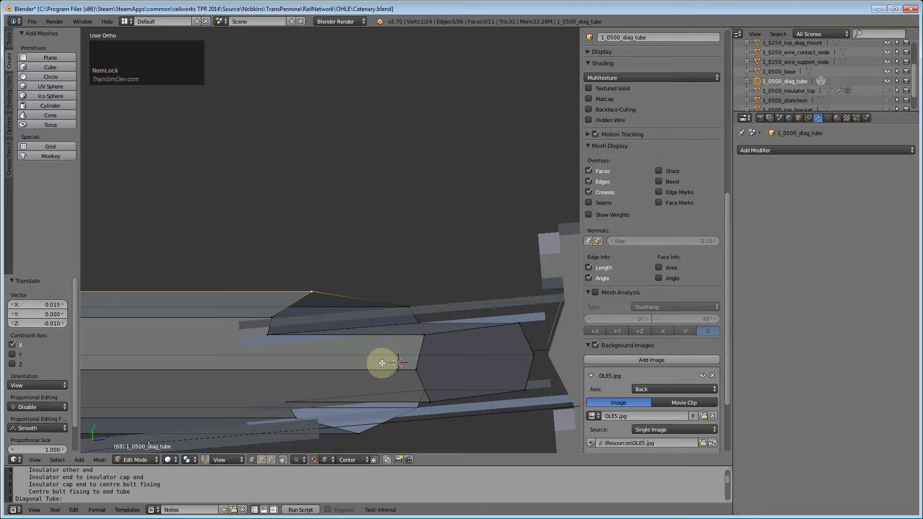
Examine the diagonal tube's cut upper end against the mount plates from left and tube-aligned views, in solid and wireframe display
middle_click_drag(343, 354, 381, 354)
key("ctrl+KP_3")
key("ctrl+KP_3")
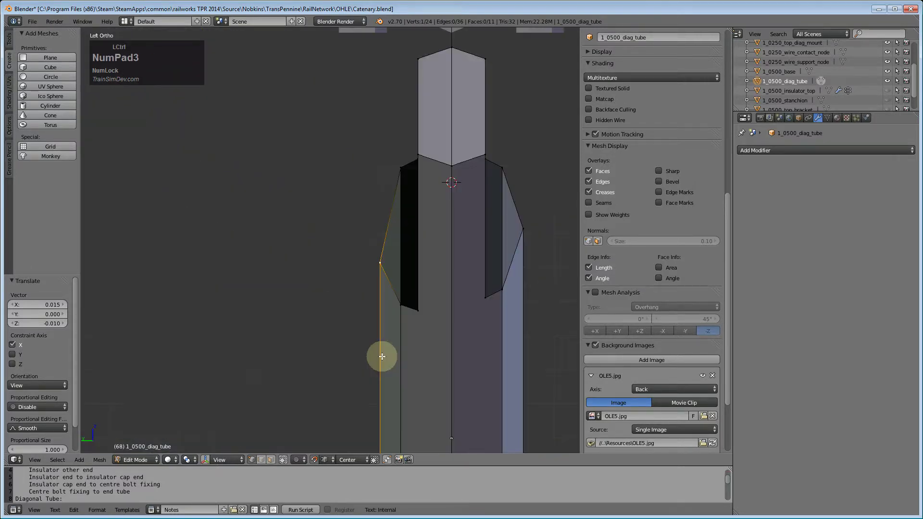
key("ctrl+shift+KP_3")
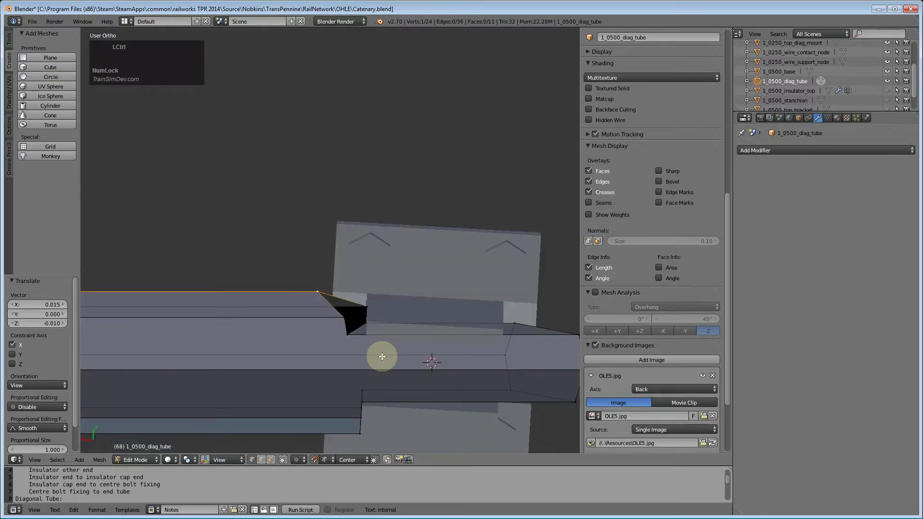
middle_click_drag(376, 359, 368, 405)
key("ctrl+shift+KP_1")
key("z")
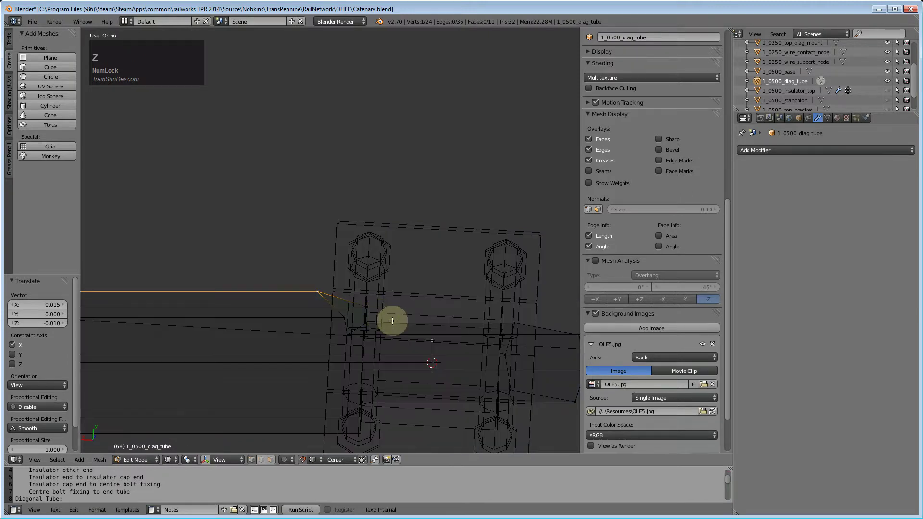
key("z")
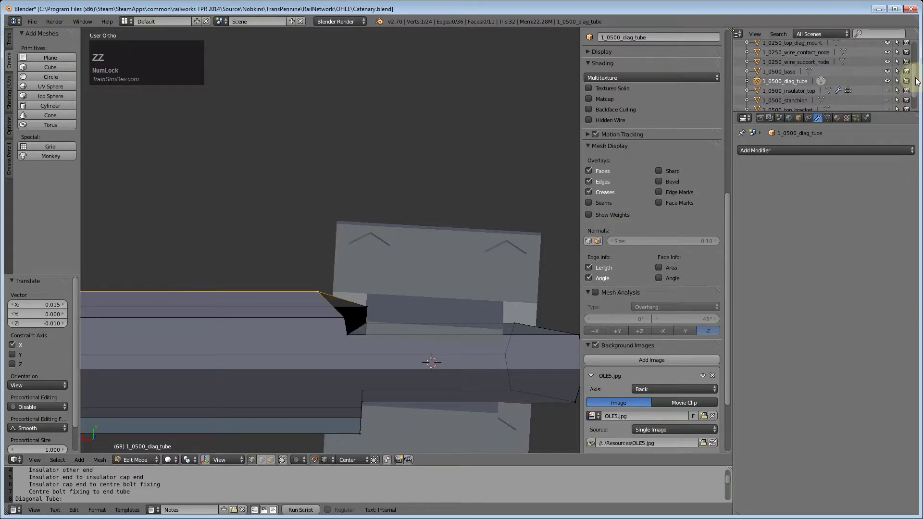
Hide the 1_0250_top_diag_mount object to leave the tube's cut end unobstructed
left_click_drag(917, 81, 917, 60)
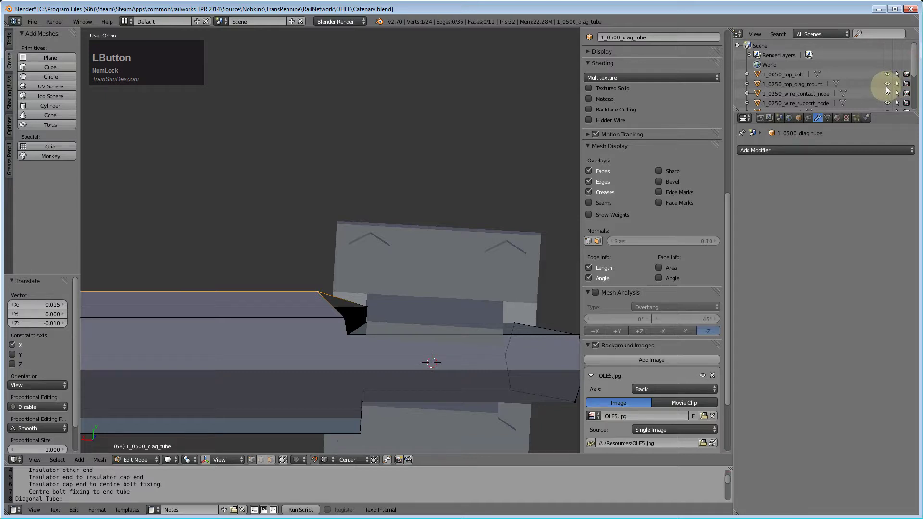
left_click(887, 85)
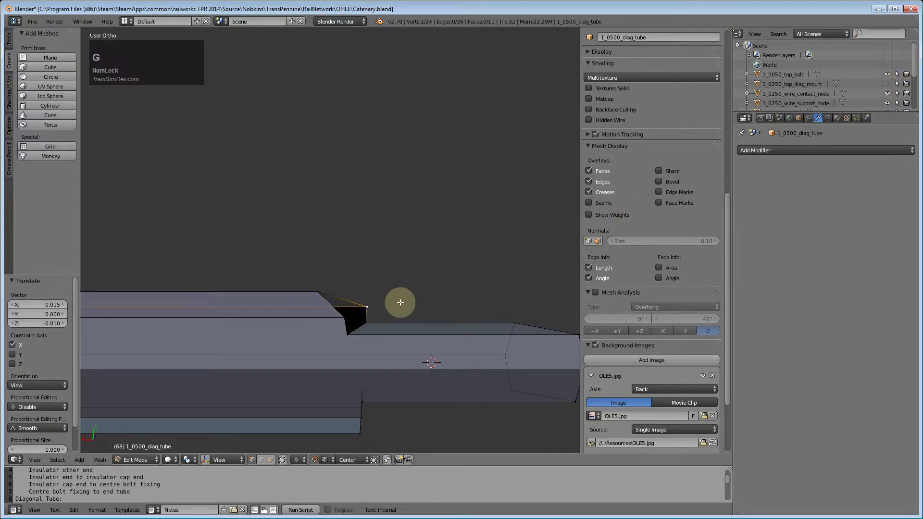
key("g")
key("x")
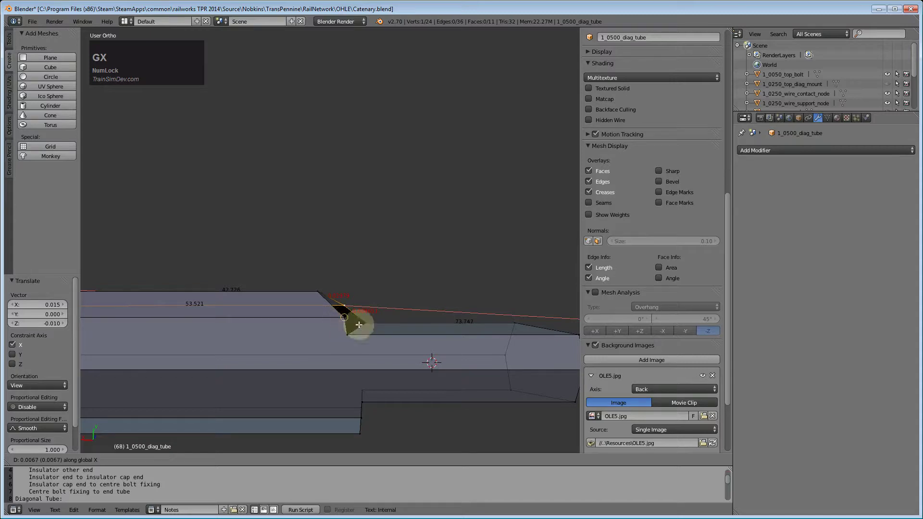
key("Escape")
Align the view to the tube and slide the far upper cut vertex back to the shoulder, about 0.023 in X and -0.016 in Z
key("a")
key("a")
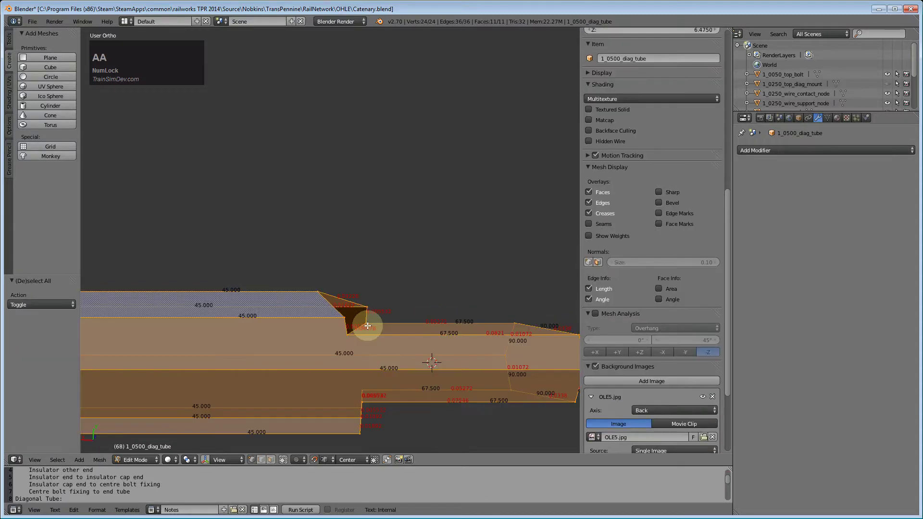
key("ctrl+shift+KP_3")
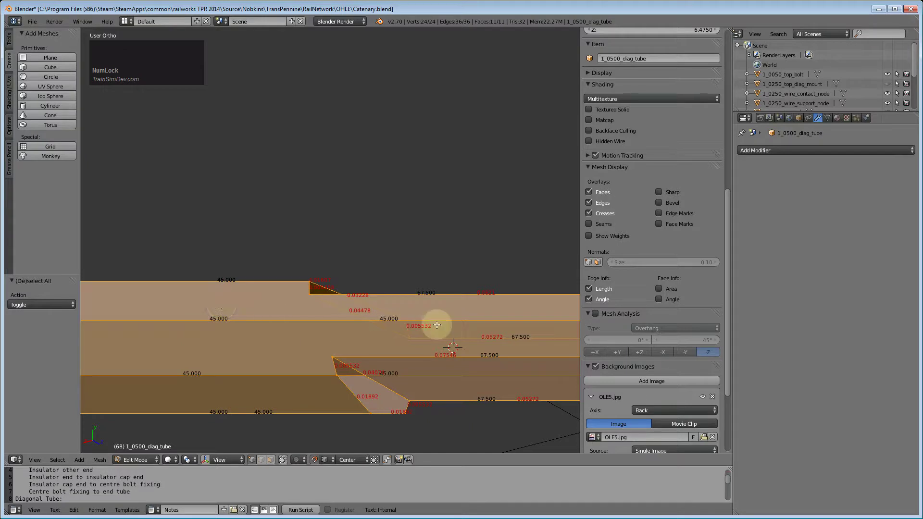
key("a")
right_click(411, 318)
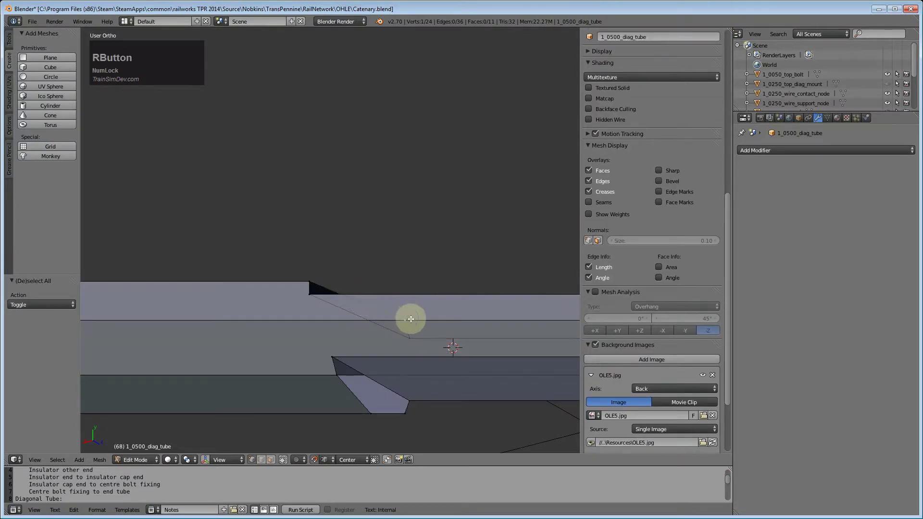
key("g")
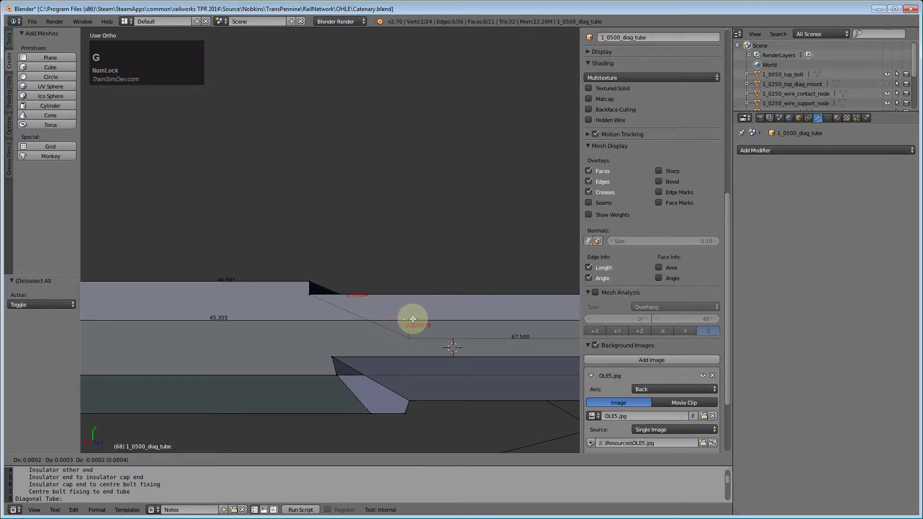
key("x")
key("x")
left_click(315, 294)
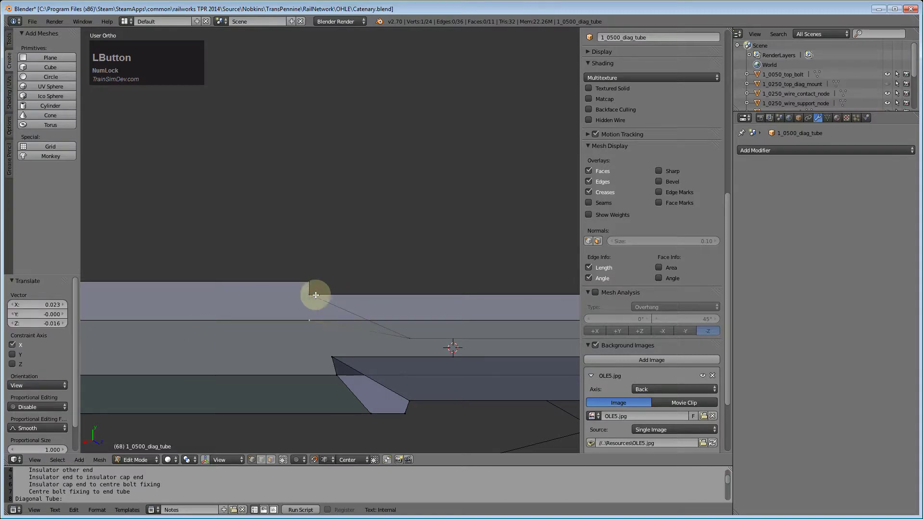
Slide the two cut vertices midway down the tube along the view's X axis into line with the shoulder
key("g")
key("x")
key("x")
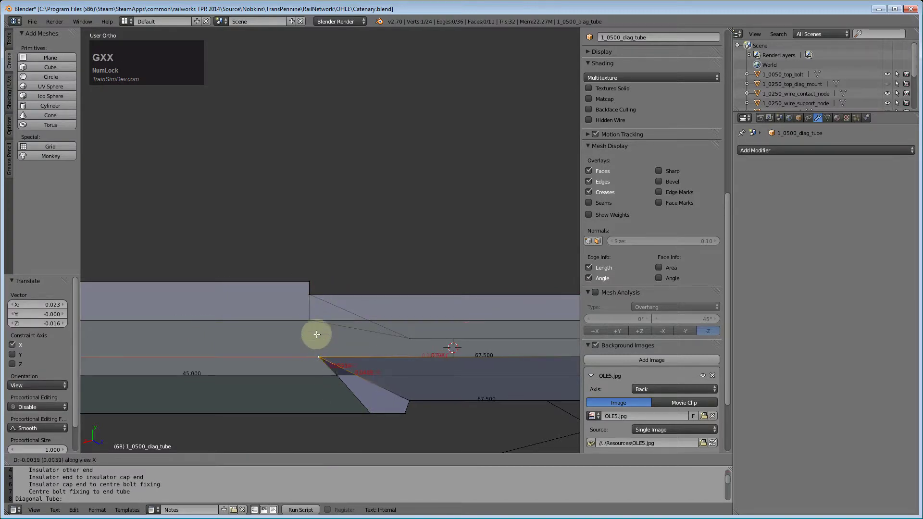
left_click(320, 349)
key("g")
key("x")
key("x")
left_click(309, 354)
Slide the two outermost lower cut vertices back to the shoulder along the view's X axis, about 0.018 and 0.028
key("g")
key("x")
key("x")
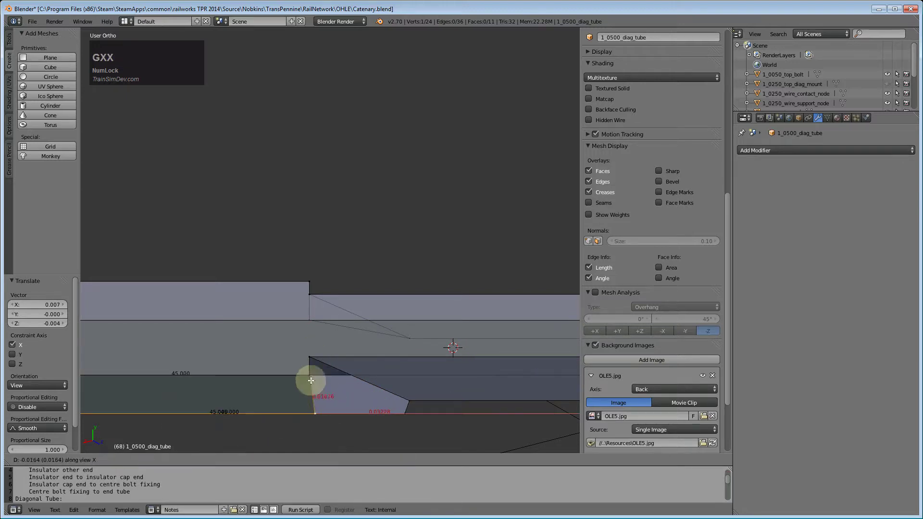
left_click(319, 380)
key("g")
key("x")
key("x")
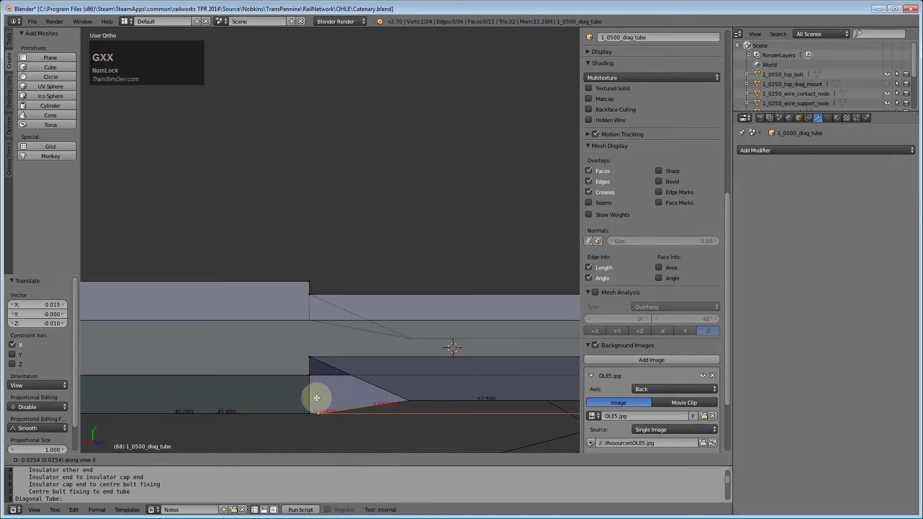
left_click(411, 402)
Slide the last two inner cut vertices to the shoulder line along the view's X axis, about 0.024 in X and -0.016 in Z
key("g")
key("x")
key("x")
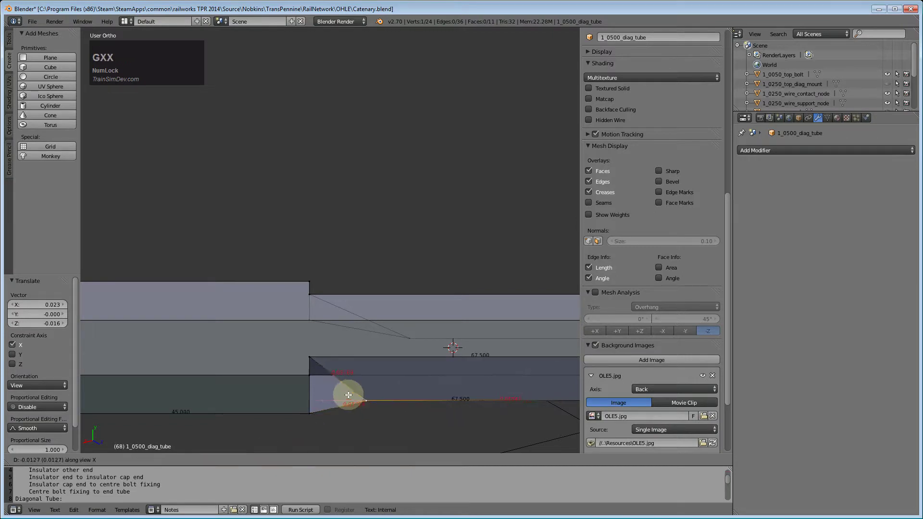
left_click(308, 384)
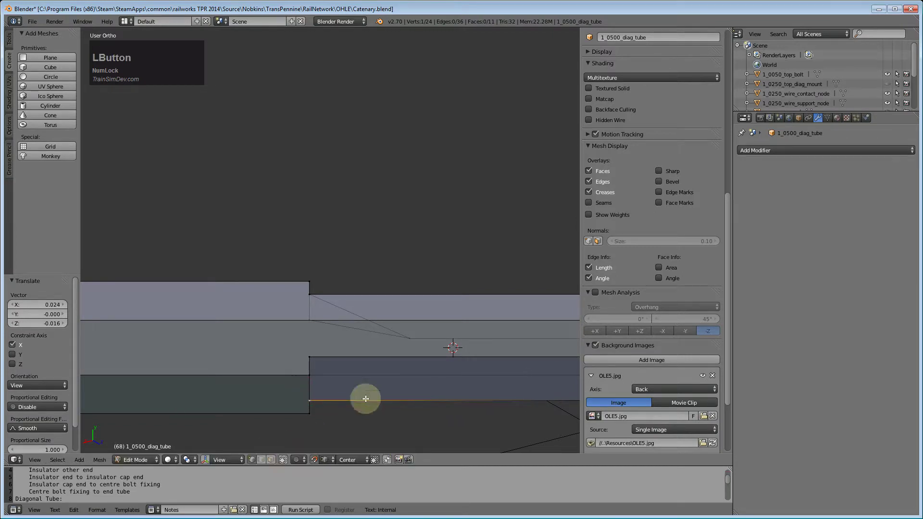
right_click(411, 336)
key("g")
key("x")
key("x")
left_click(309, 322)
Show the hidden 1_0250_top_diag_mount object again against the reference drawing in the back view
middle_click_drag(333, 372, 336, 30)
middle_click_drag(383, 86, 362, 183)
key("ctrl+KP_1")
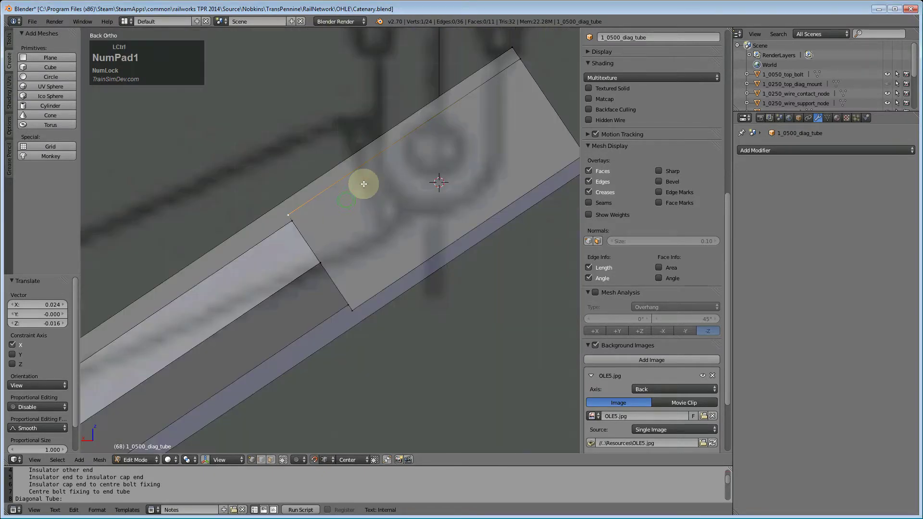
scroll(418, 245, "down", 5)
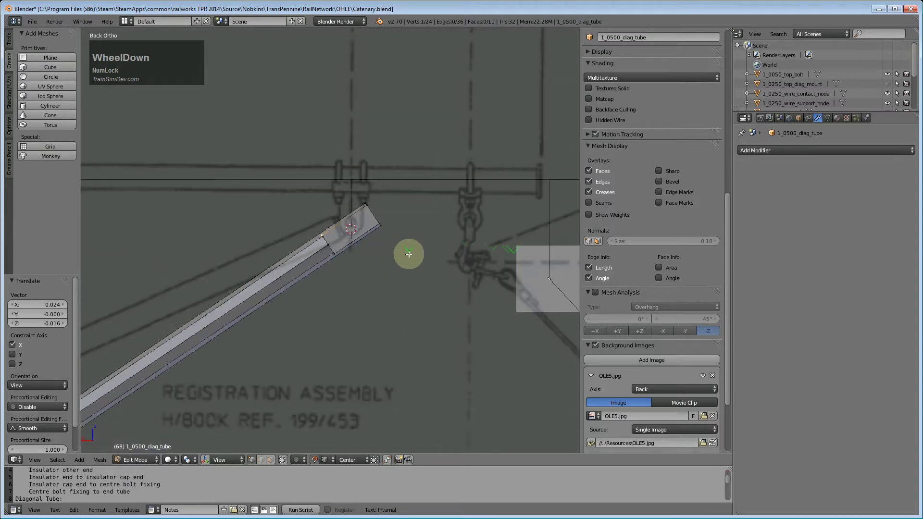
scroll(464, 198, "up", 3)
left_click(887, 84)
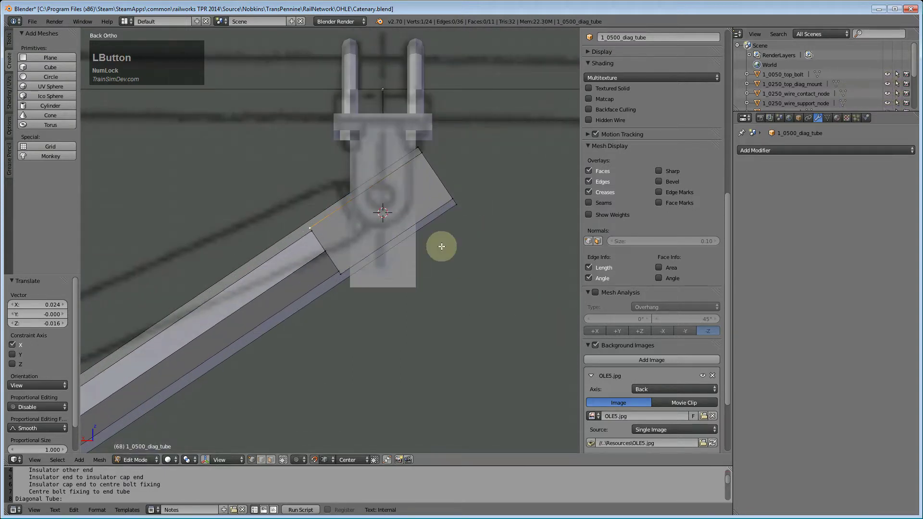
scroll(447, 244, "up", 1)
Clear the selection and fill the open shoulder on one side of the tube's cut with a face between its corner vertices
key("a")
middle_click_drag(447, 243, 393, 263)
right_click(384, 263)
right_click(369, 258, "shift")
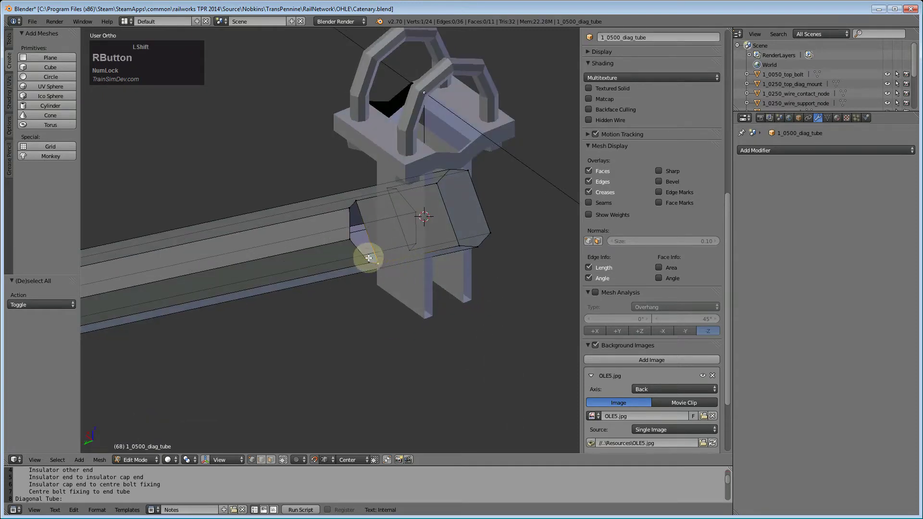
right_click(353, 239, "shift")
key("f")
Fill the open shoulder on the opposite side of the tube with a face between its corner vertices
middle_click_drag(455, 255, 388, 267)
right_click(387, 303)
right_click(396, 304, "shift")
right_click(416, 280, "shift")
key("f")
Examine the closed tube end against the mount and reference drawing, checking the end vertices and the tube-aligned view
middle_click_drag(412, 305, 79, 319)
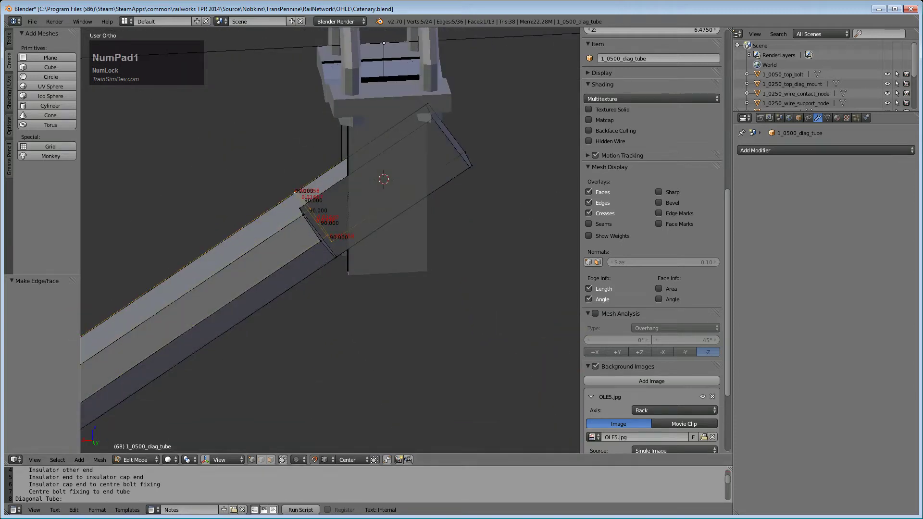
key("ctrl+KP_1")
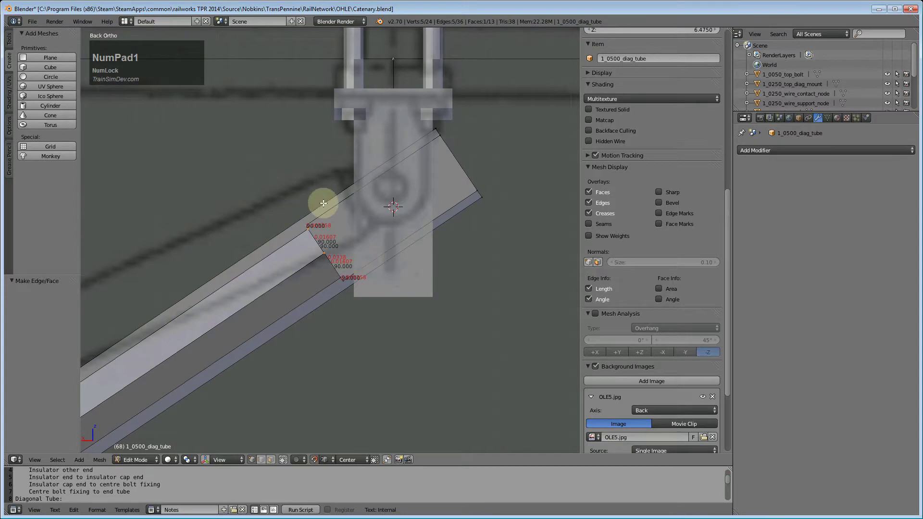
scroll(341, 201, "up", 1)
scroll(358, 205, "down", 2)
key("a")
key("a")
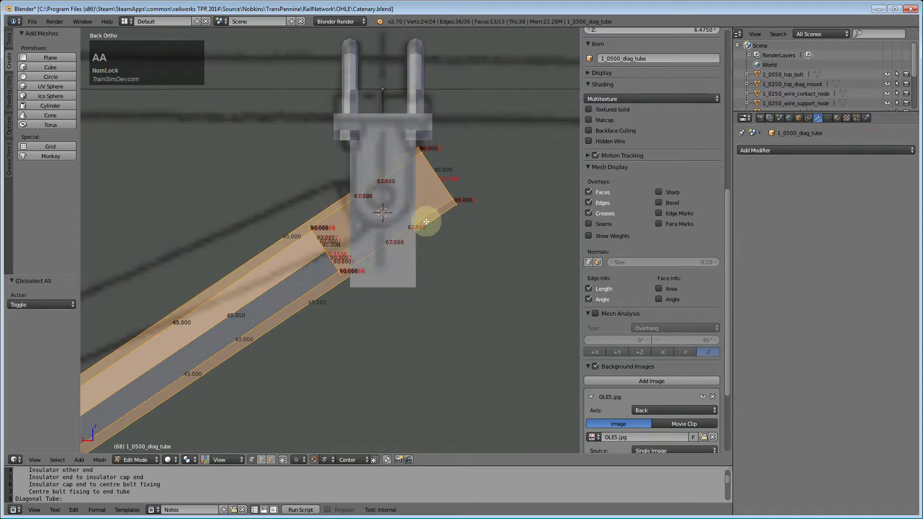
key("a")
key("b")
left_click_drag(414, 138, 524, 256)
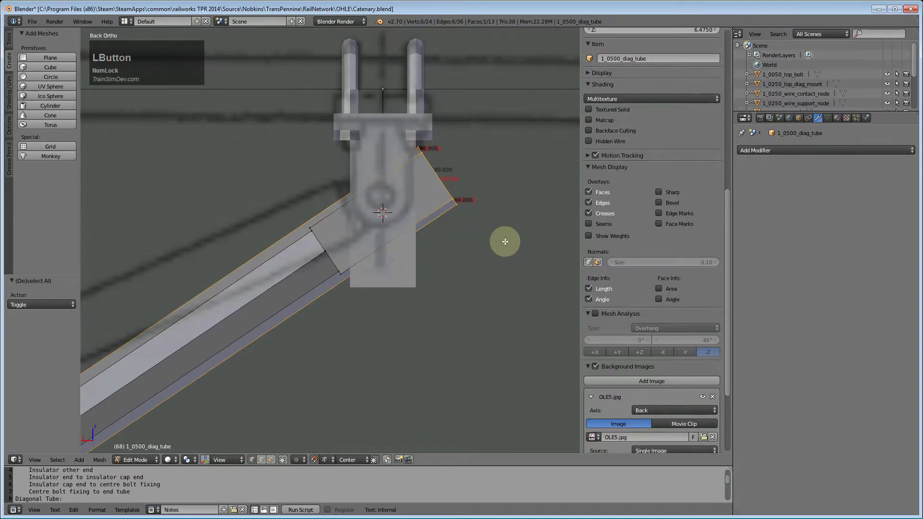
key("a")
key("a")
key("KP_3")
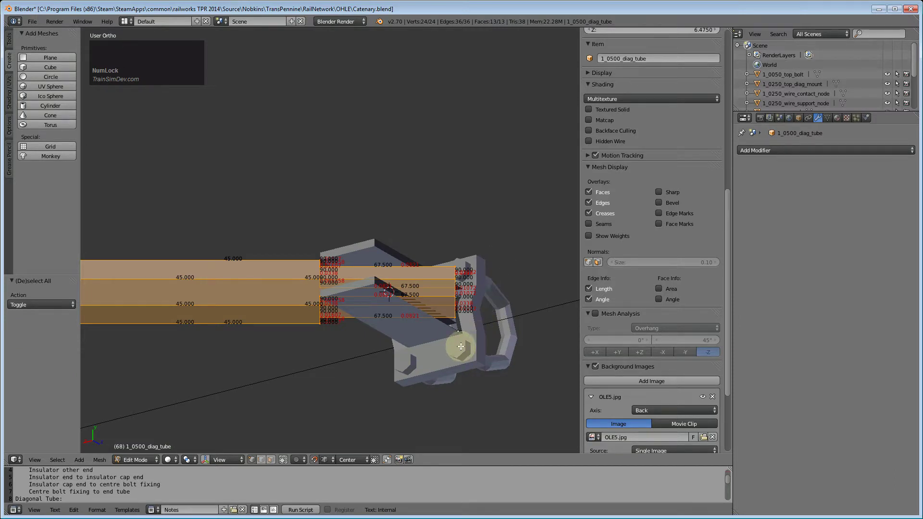
key("a")
middle_click_drag(463, 336, 456, 402)
Leave the tube's mesh and open the 1_0250_top_diag_mount object for mesh editing
right_click(463, 222)
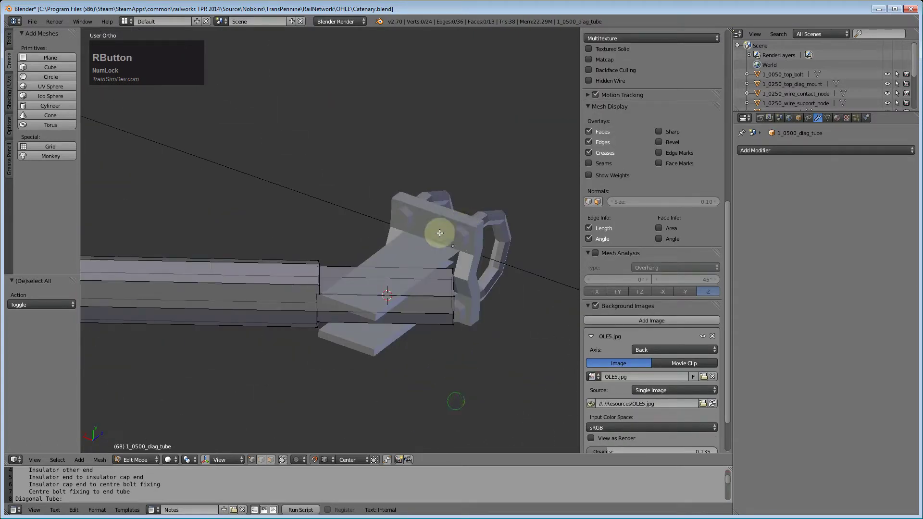
key("Tab")
right_click(443, 234)
key("Tab")
Select the two vertices at one mount plate's lower corner and examine the plates around the tube from oblique and back views
middle_click_drag(466, 309, 470, 332)
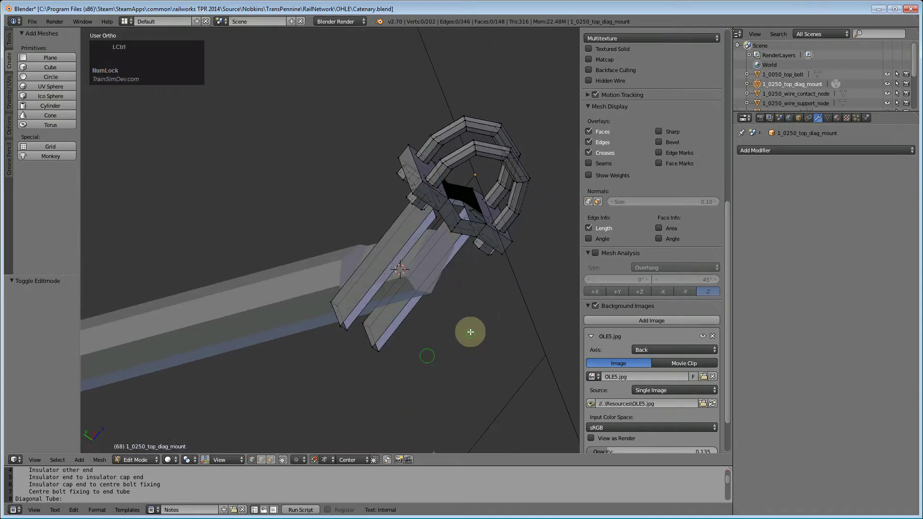
key("ctrl+KP_1")
middle_click_drag(364, 267, 229, 180)
scroll(278, 212, "up", 2)
right_click(249, 226)
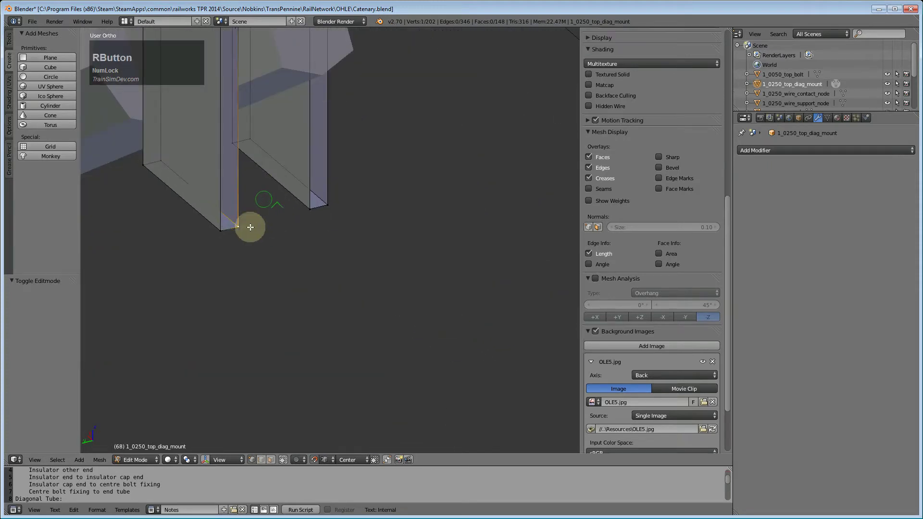
right_click(225, 233, "shift")
scroll(234, 208, "down", 1)
scroll(233, 207, "down", 3)
middle_click_drag(305, 209, 282, 262, "shift")
scroll(295, 241, "up", 1)
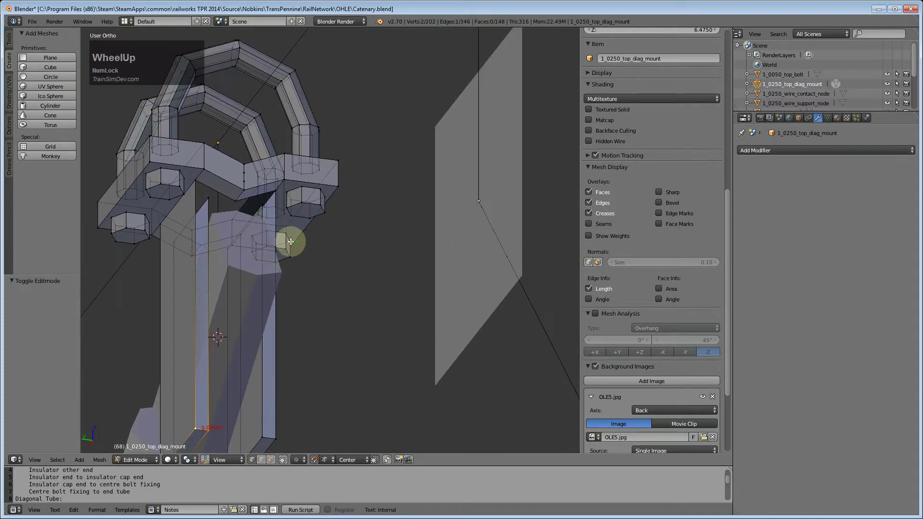
middle_click_drag(226, 213, 329, 361)
key("ctrl+KP_1")
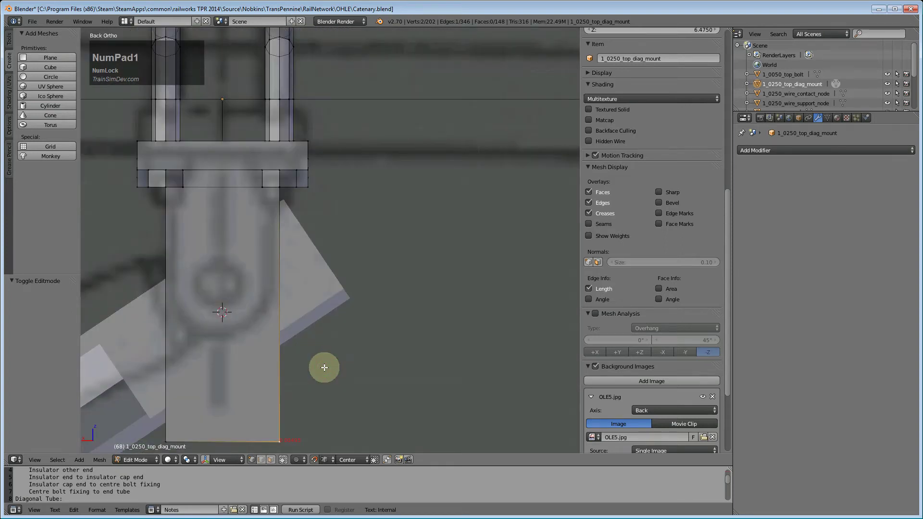
Shorten both mount plates by raising all their lower-end vertices about 0.022 along Z
scroll(325, 368, "down", 2)
key("b")
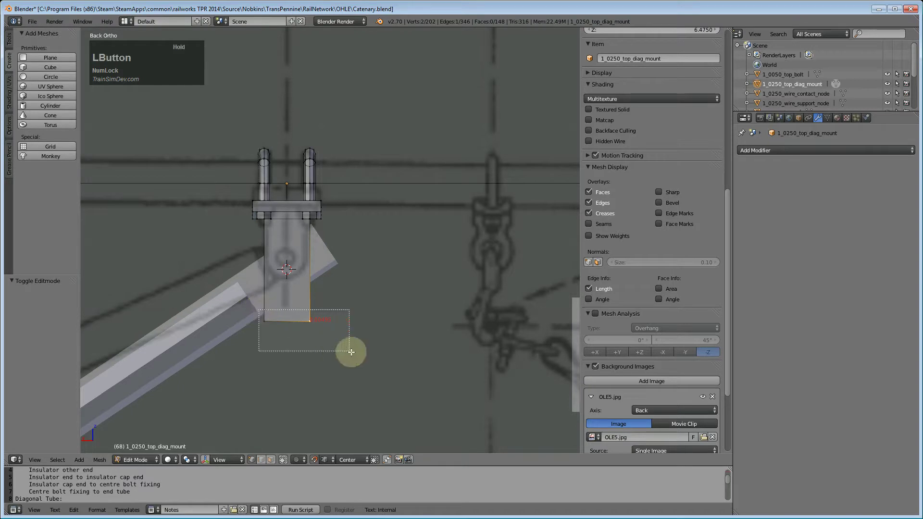
key("a")
key("a")
key("b")
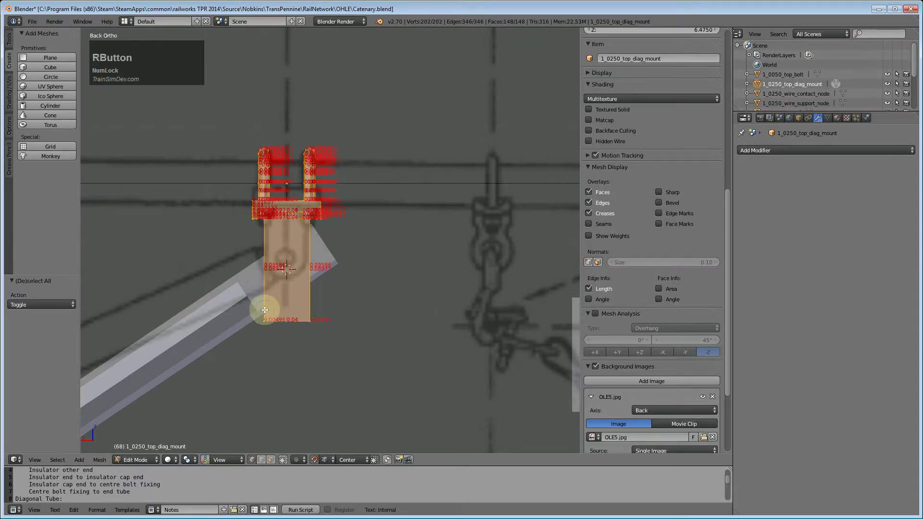
key("a")
key("b")
left_click_drag(256, 303, 365, 353)
key("g")
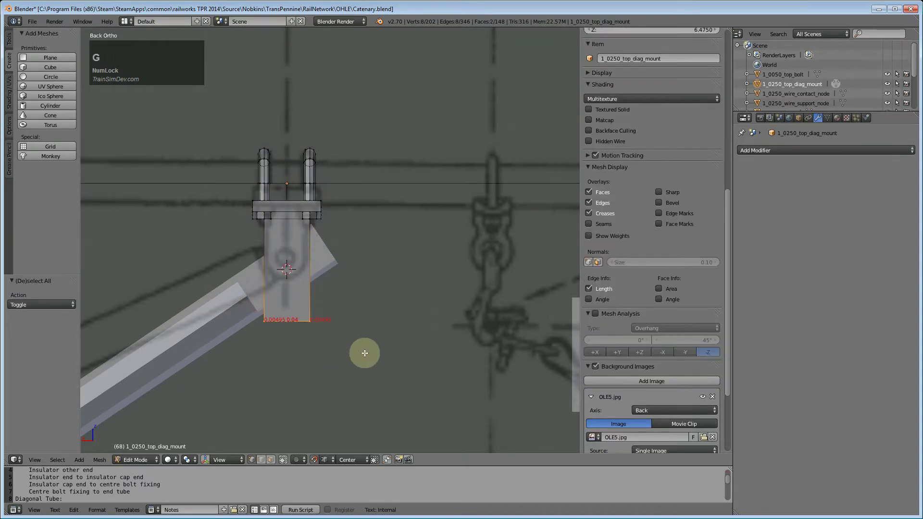
key("z")
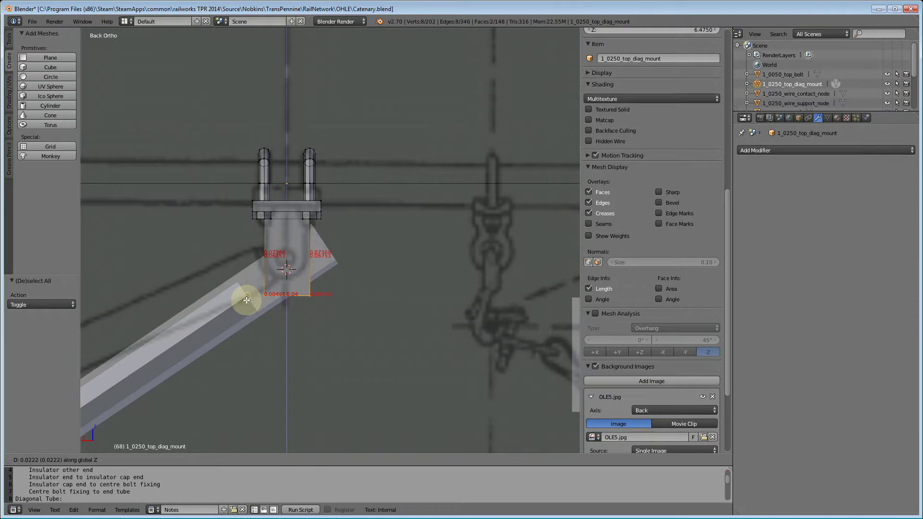
left_click(247, 300)
Lower the four inner top vertices of the two mount plates about 0.004 along Z to the tube end's top level
scroll(293, 317, "up", 2)
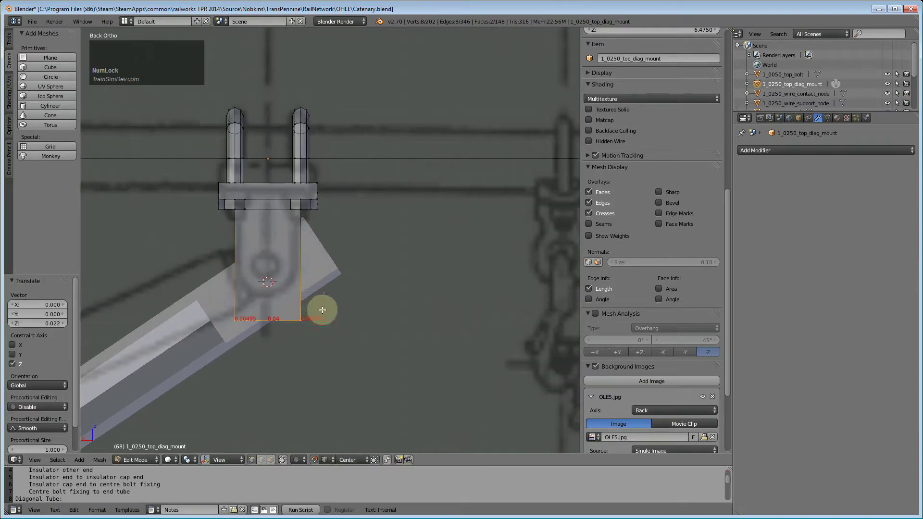
scroll(341, 261, "up", 1)
middle_click_drag(365, 260, 268, 250)
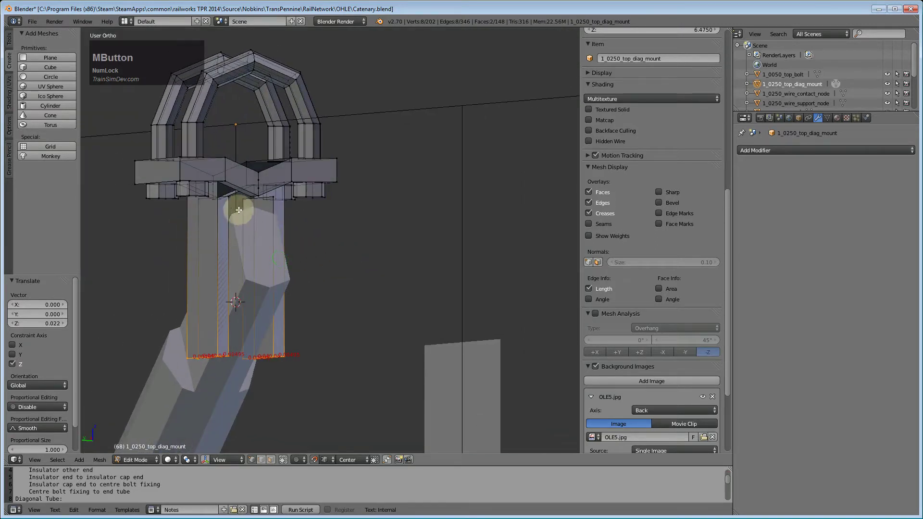
key("KP_1")
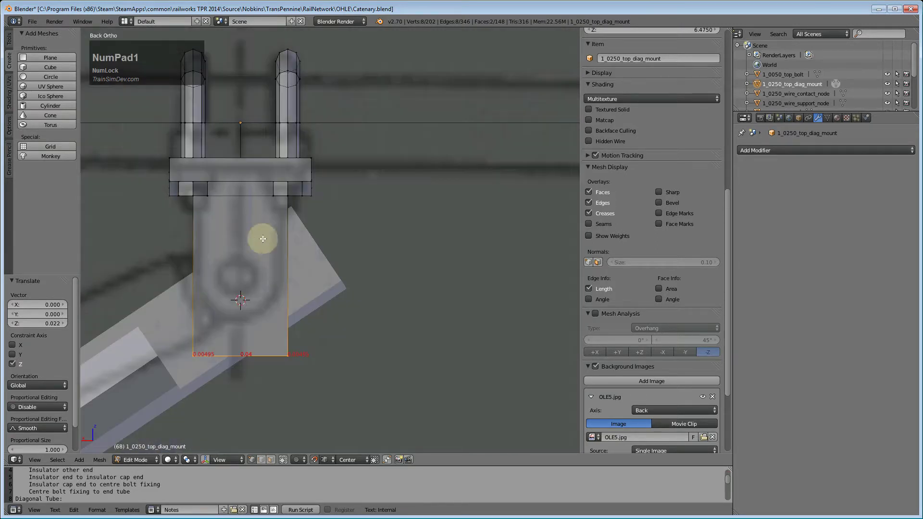
middle_click_drag(298, 244, 226, 232)
right_click(227, 195)
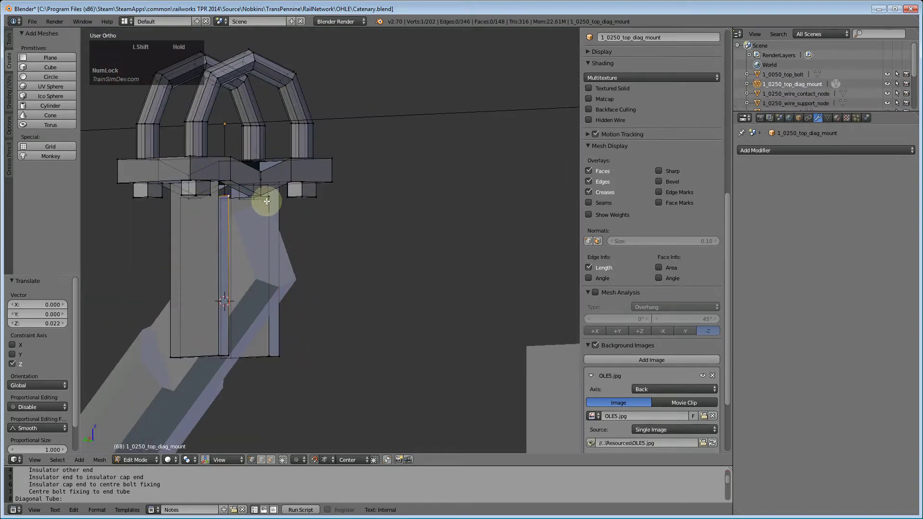
middle_click_drag(270, 265, 241, 258)
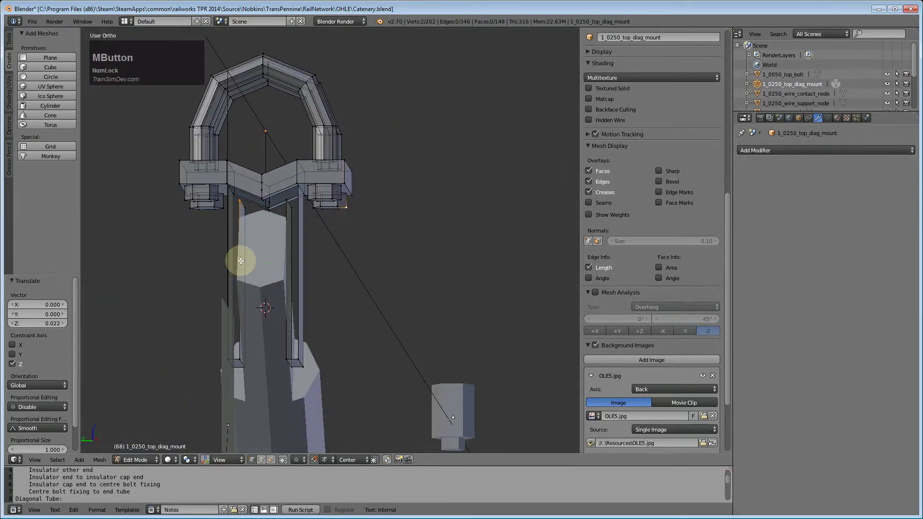
key("a")
right_click(292, 218, "shift")
right_click(277, 225, "shift")
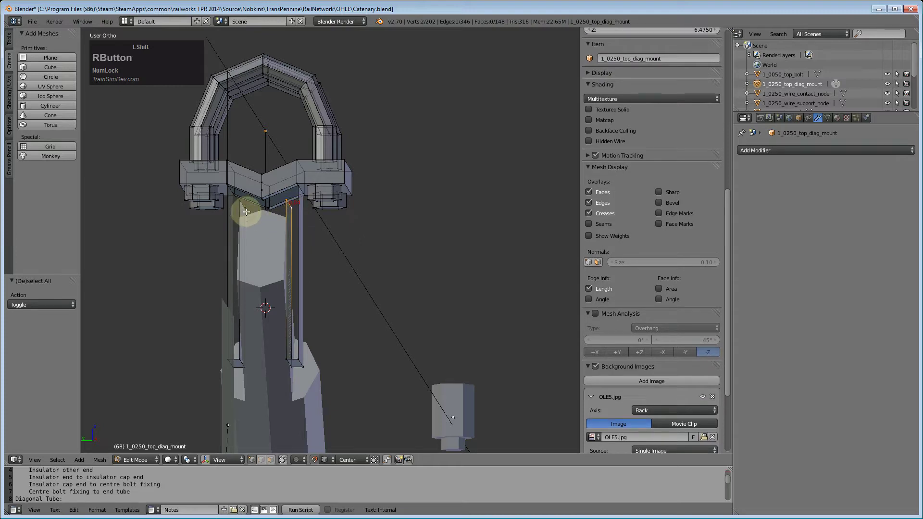
key("g")
key("z")
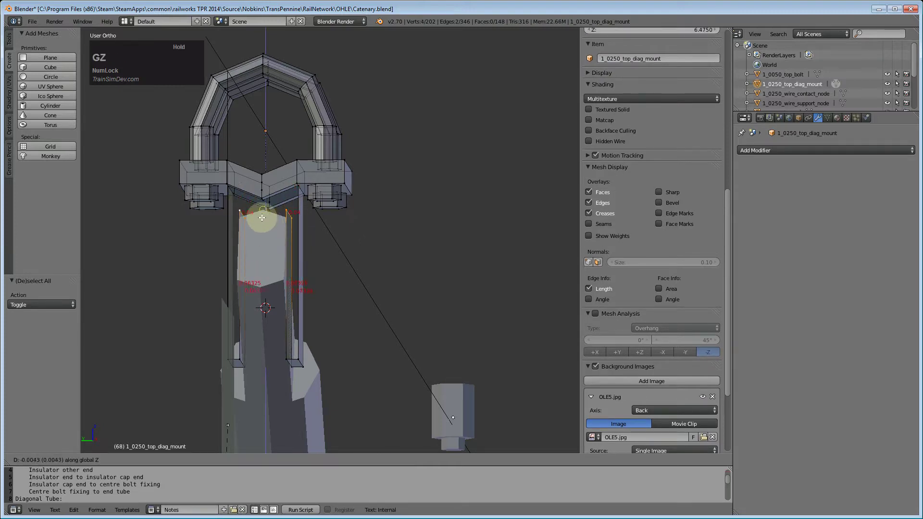
left_click(261, 212)
Fill a face between the plates across the four lowered inner top vertices and clear the selection
middle_click_drag(261, 212, 353, 351)
key("f")
scroll(309, 334, "up", 3)
key("a")
middle_click_drag(291, 350, 373, 340)
scroll(323, 357, "down", 4)
scroll(368, 345, "up", 2)
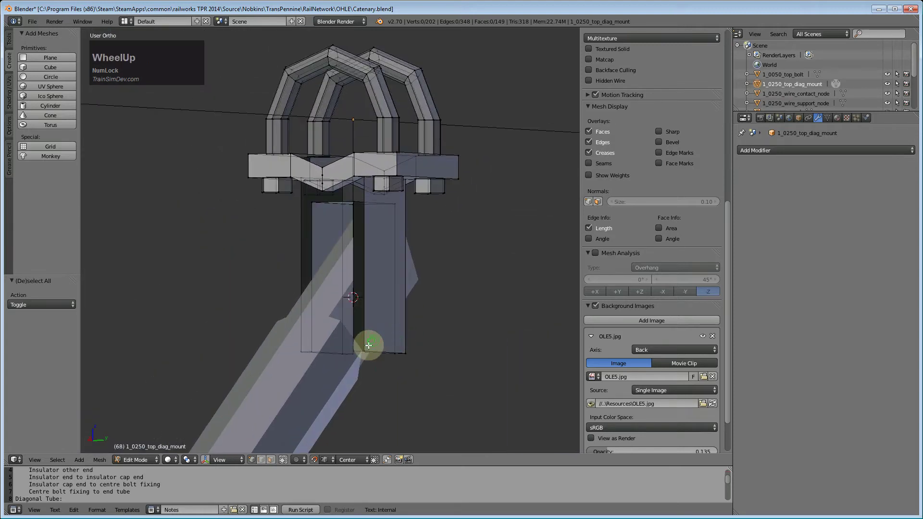
Switch the viewport to wireframe display and view the mount plates from below
key("z")
key("z")
key("z")
middle_click_drag(367, 352, 373, 305)
right_click(361, 335)
right_click(350, 334, "shift")
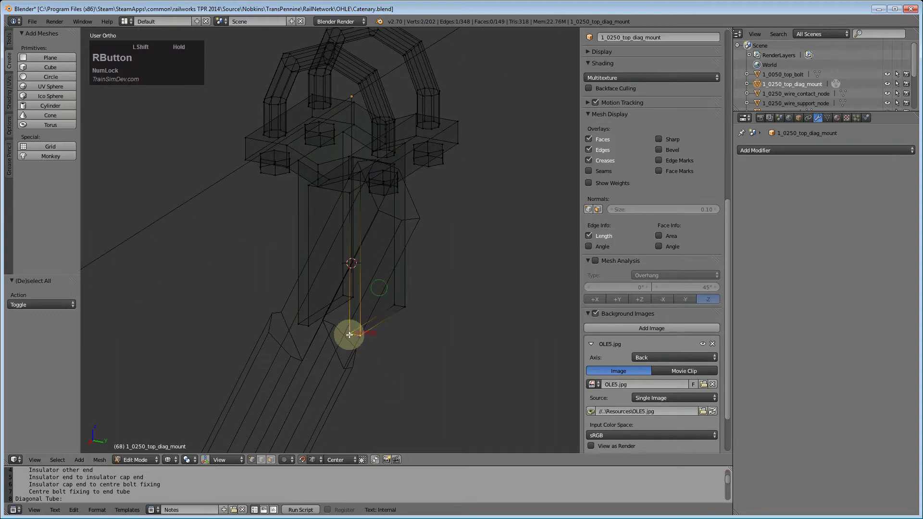
middle_click_drag(374, 206, 405, 150)
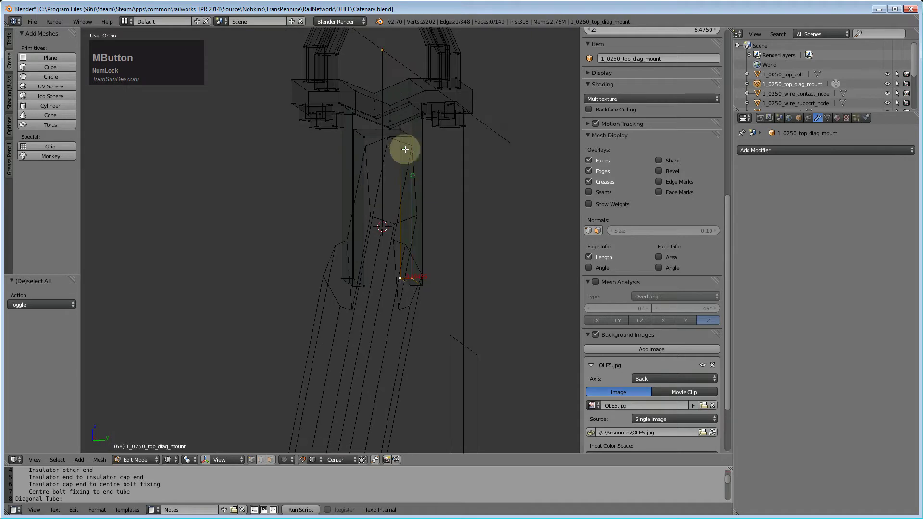
scroll(411, 149, "up", 4, "shift")
scroll(384, 293, "up", 3)
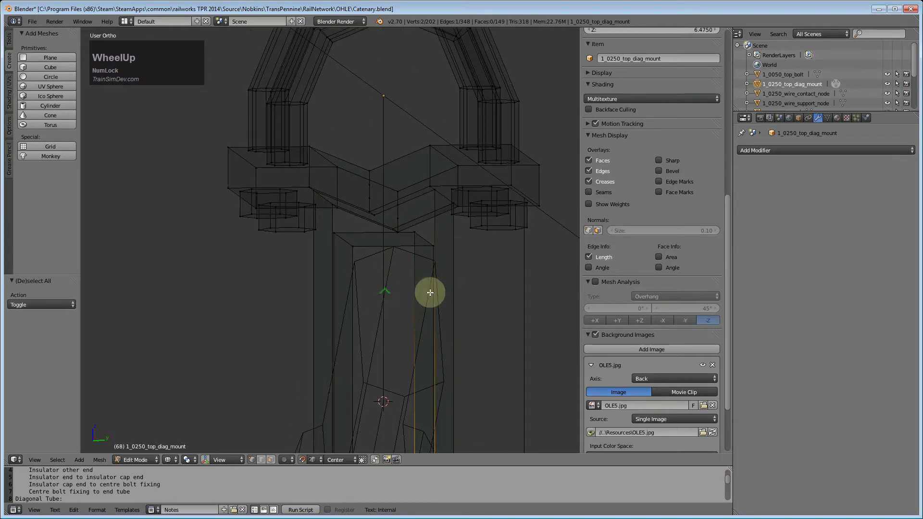
scroll(412, 215, "down", 1)
right_click(413, 216, "shift")
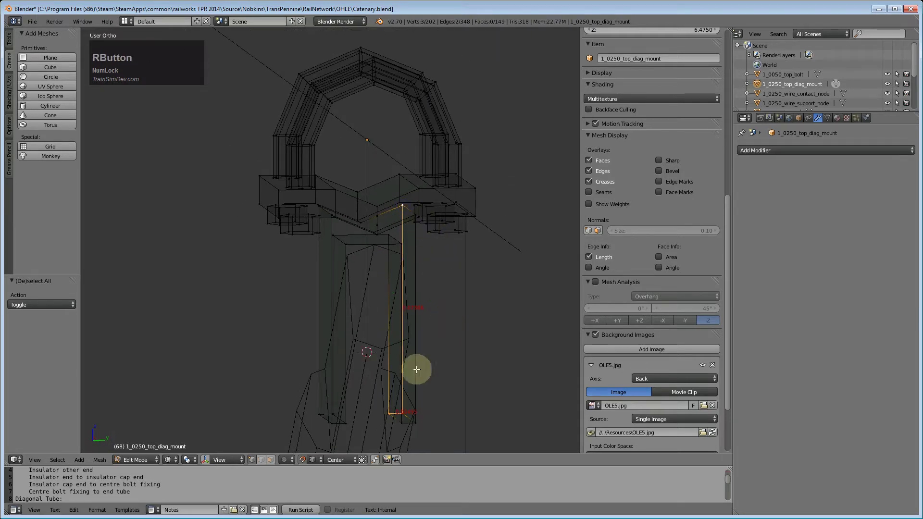
middle_click_drag(402, 267, 414, 200)
right_click(412, 196, "shift")
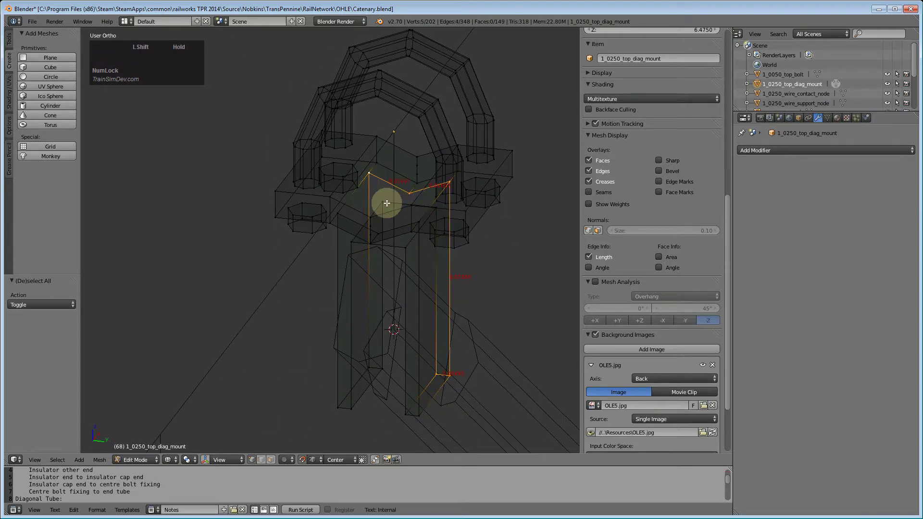
key("a")
Subdivide the four outer vertical edges of the two mount plates with one cut
middle_click_drag(449, 354, 398, 283)
scroll(371, 290, "up", 2)
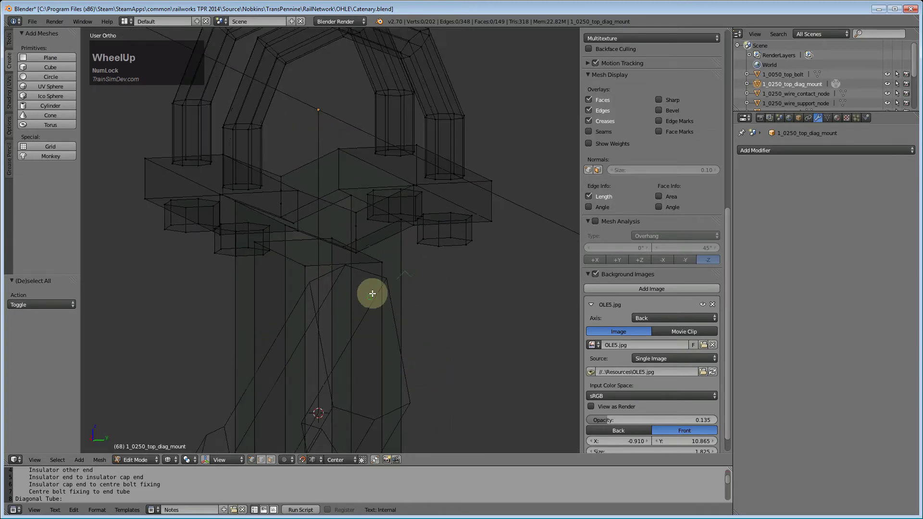
scroll(402, 315, "down", 2)
middle_click_drag(402, 315, 430, 282)
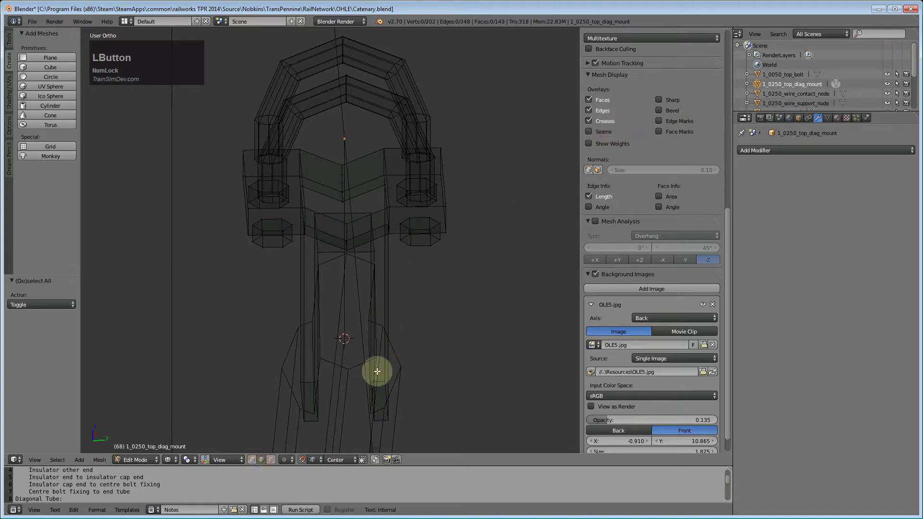
right_click(391, 380)
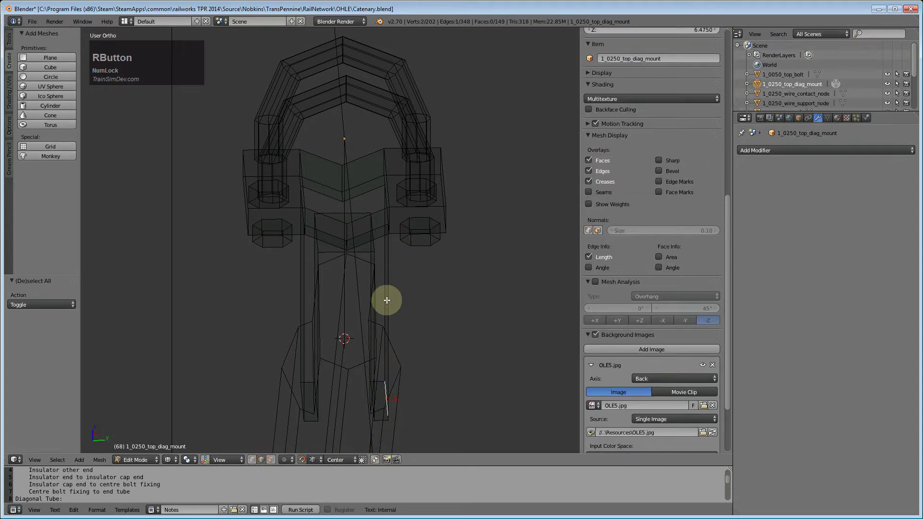
middle_click_drag(425, 351, 443, 366)
right_click(384, 323, "shift")
right_click(321, 323, "shift")
middle_click_drag(389, 301, 454, 318)
right_click(468, 348, "shift")
middle_click_drag(468, 348, 375, 372)
key("w")
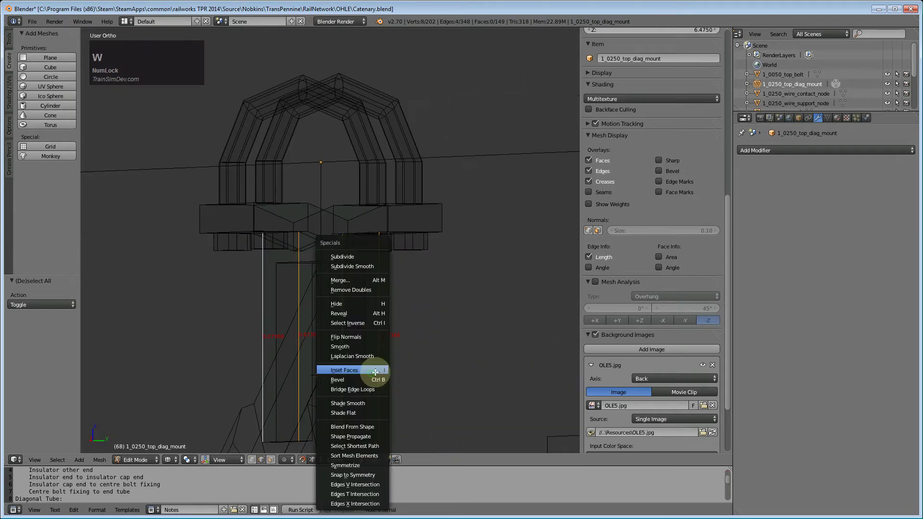
left_click(352, 256)
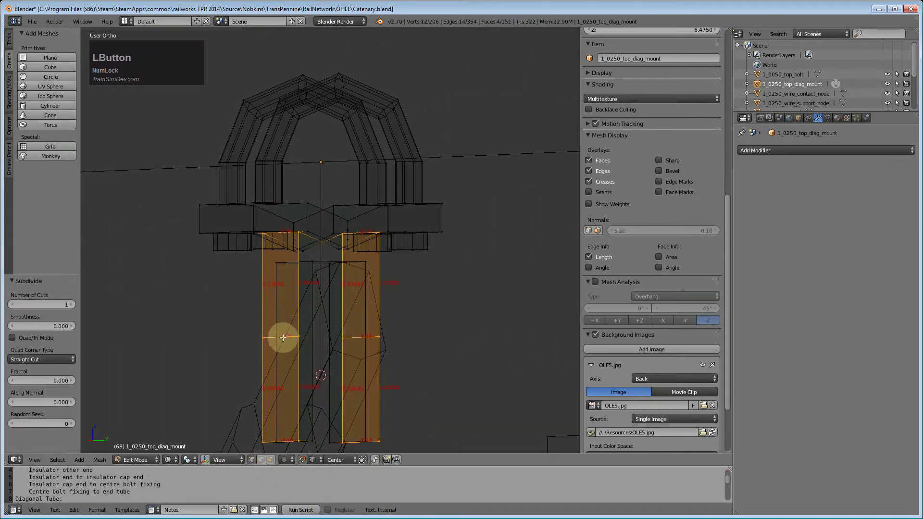
scroll(307, 379, "down", 3)
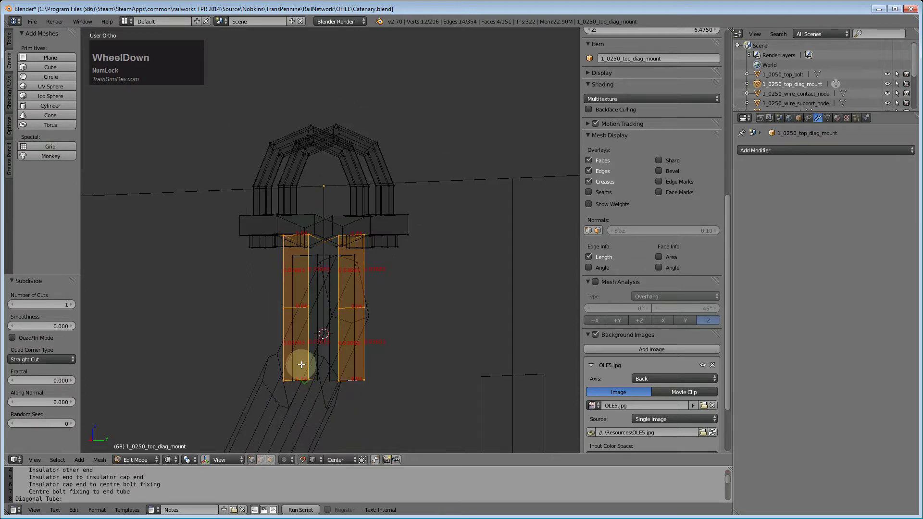
key("a")
right_click(296, 311)
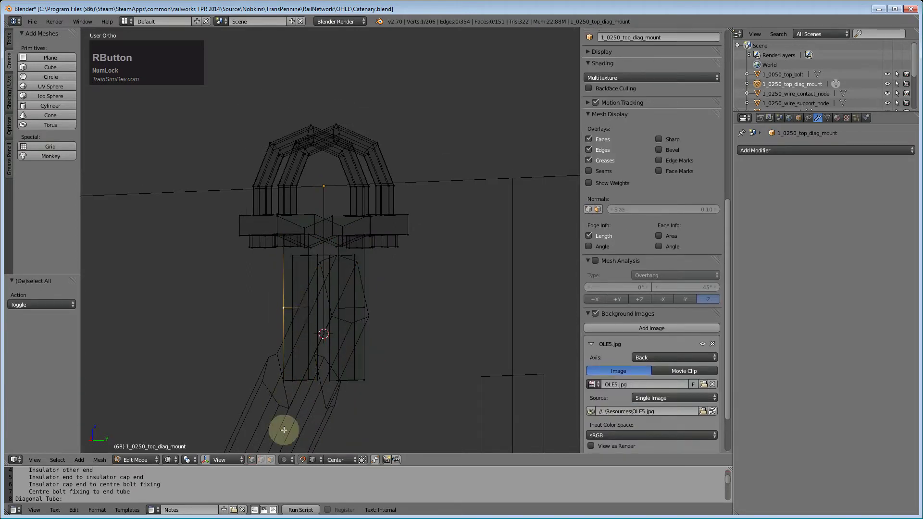
left_click(265, 460)
right_click(292, 310)
key("x")
key("Escape")
scroll(303, 322, "up", 3)
key("a")
right_click(296, 354)
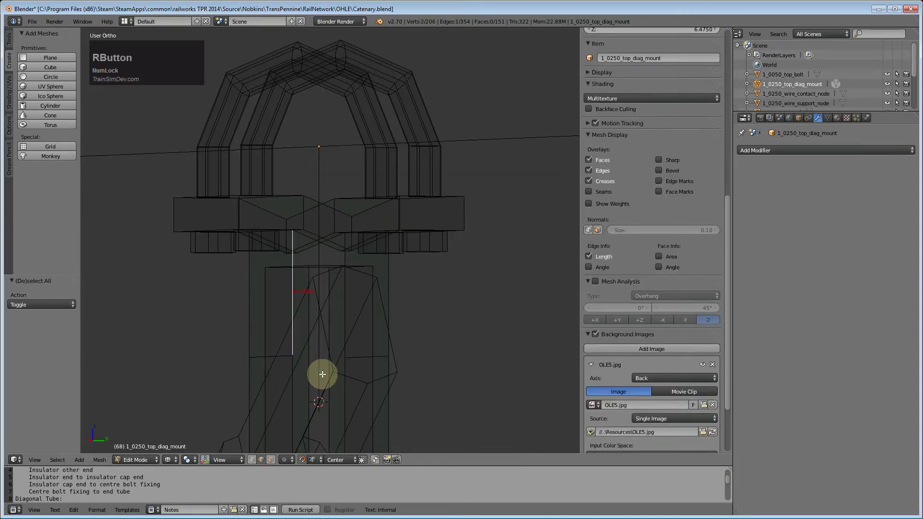
left_click(251, 460)
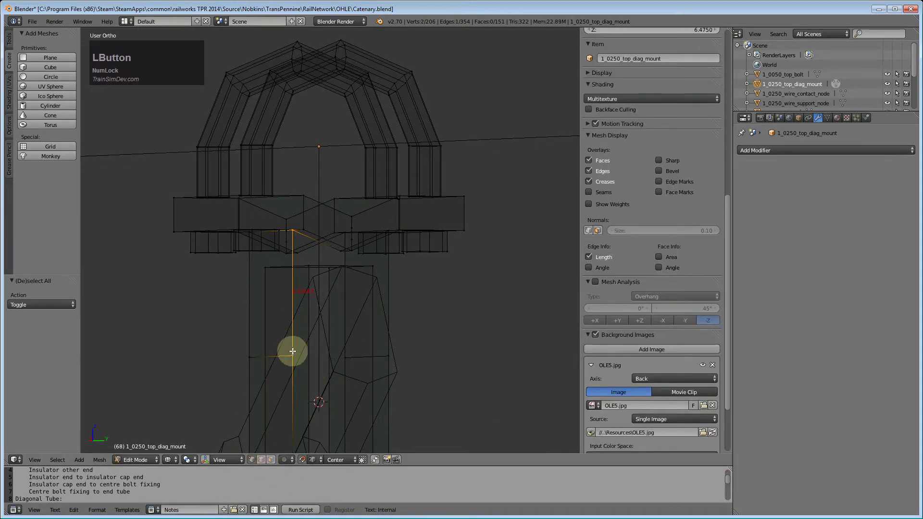
key("g")
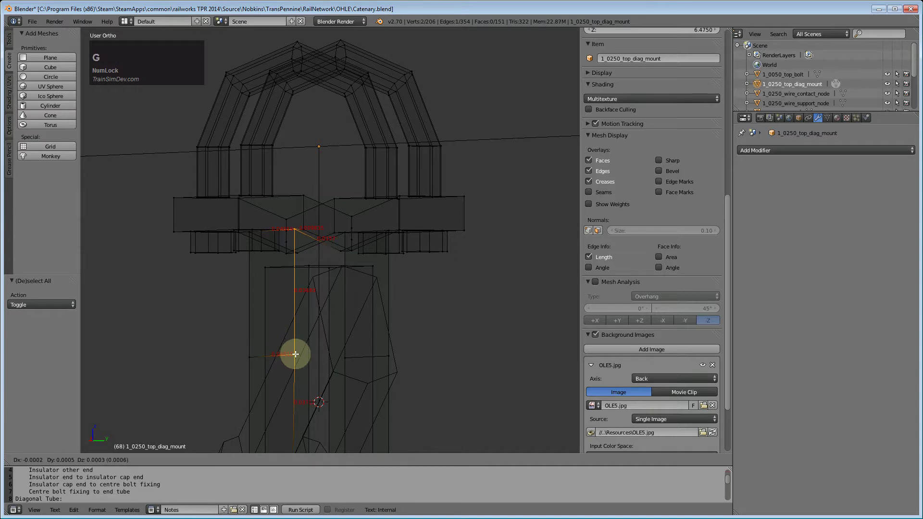
key("z")
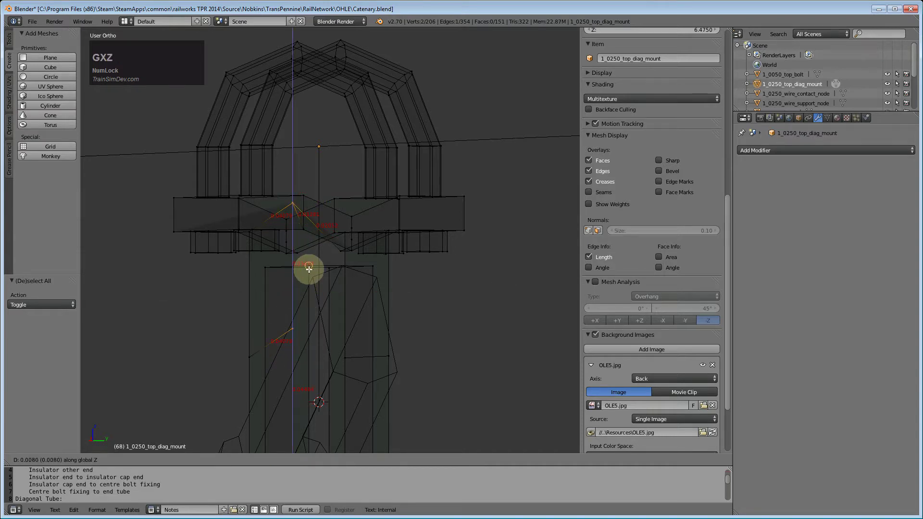
Raise the four new mid-edge vertices of the plates along Z to the level of the face bridging the plates
right_click(290, 358)
key("g")
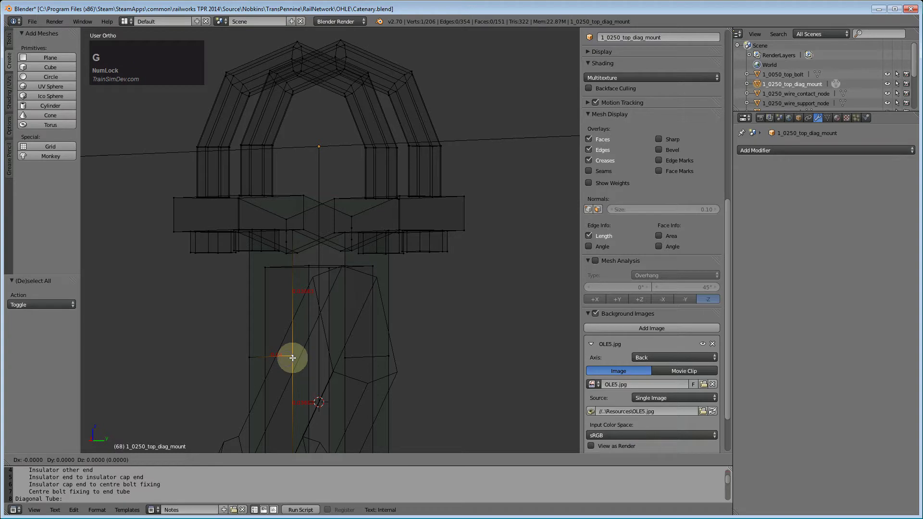
key("Escape")
right_click(257, 357, "shift")
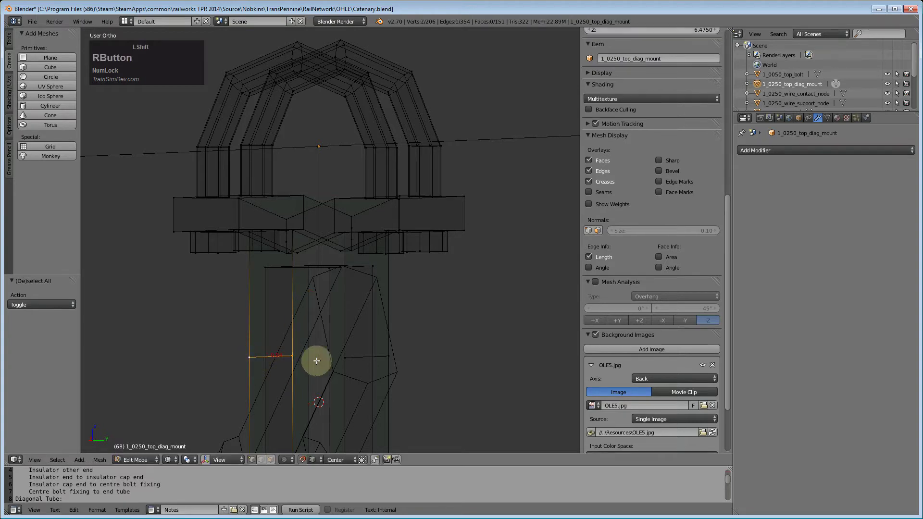
key("g")
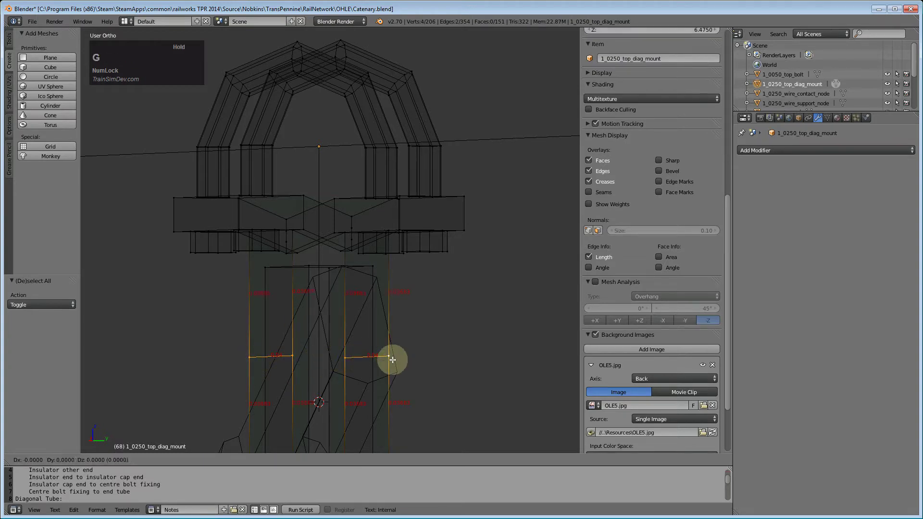
key("z")
left_click(308, 266)
mouse_move(366, 351)
middle_mouse_down()
mouse_move(247, 323)
mouse_move(370, 355)
mouse_move(377, 346)
mouse_move(383, 354)
mouse_move(344, 340)
mouse_move(328, 356)
mouse_move(346, 367)
mouse_move(340, 340)
mouse_move(365, 383)
mouse_move(407, 338)
mouse_move(439, 346)
mouse_move(330, 346)
mouse_move(294, 373)
mouse_move(357, 339)
middle_mouse_up()
key("a")
Return to solid display and delete the horizontal cut edge on each plate's outer side, removing the outer faces adjoining it
key("z")
scroll(357, 339, "up", 2)
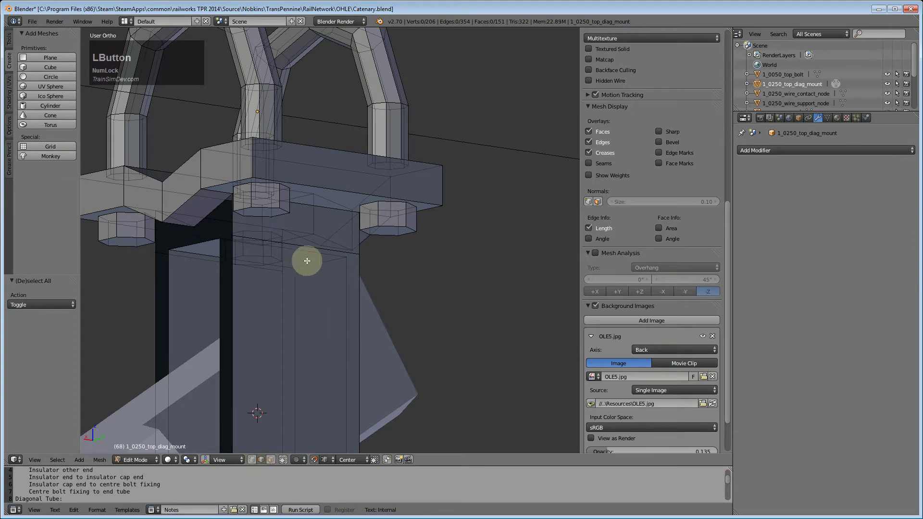
right_click(296, 245)
middle_click_drag(299, 241, 298, 300)
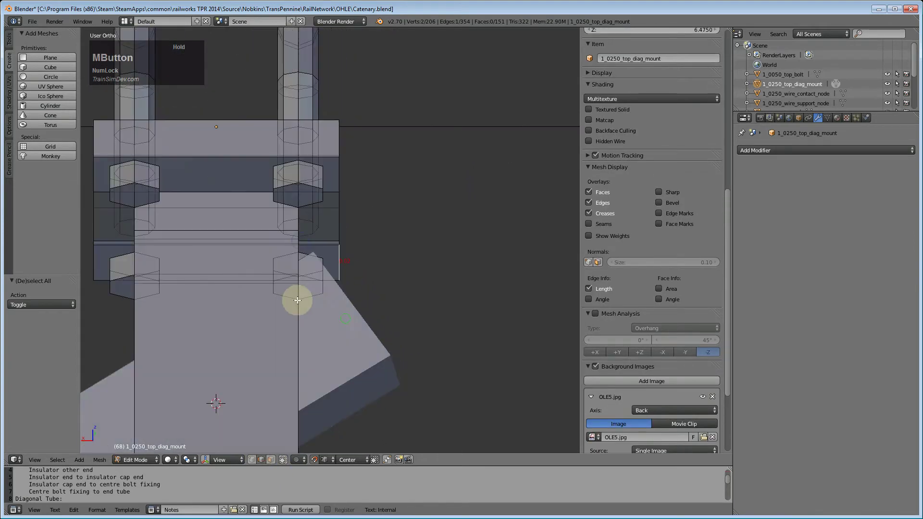
right_click(264, 221)
key("x")
left_click(264, 221)
middle_click_drag(264, 222, 269, 446)
right_click(357, 216)
key("x")
left_click(357, 213)
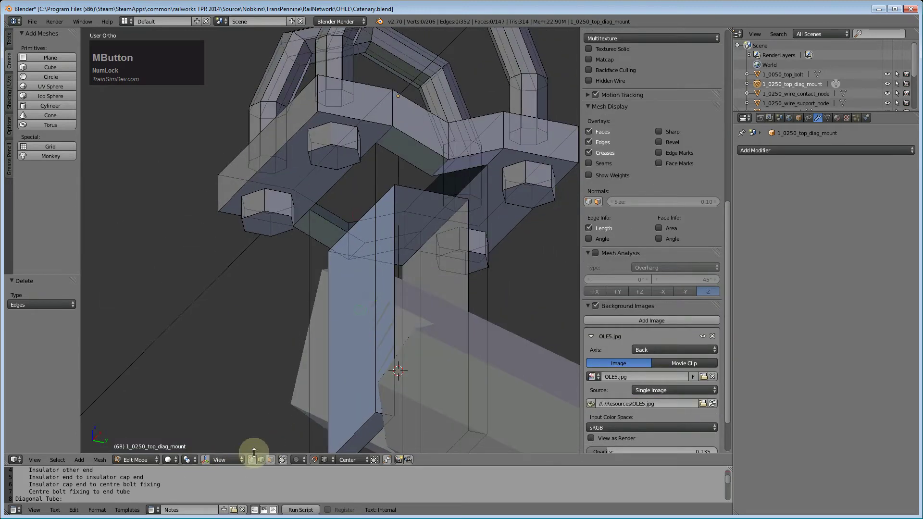
middle_click_drag(330, 309, 360, 239)
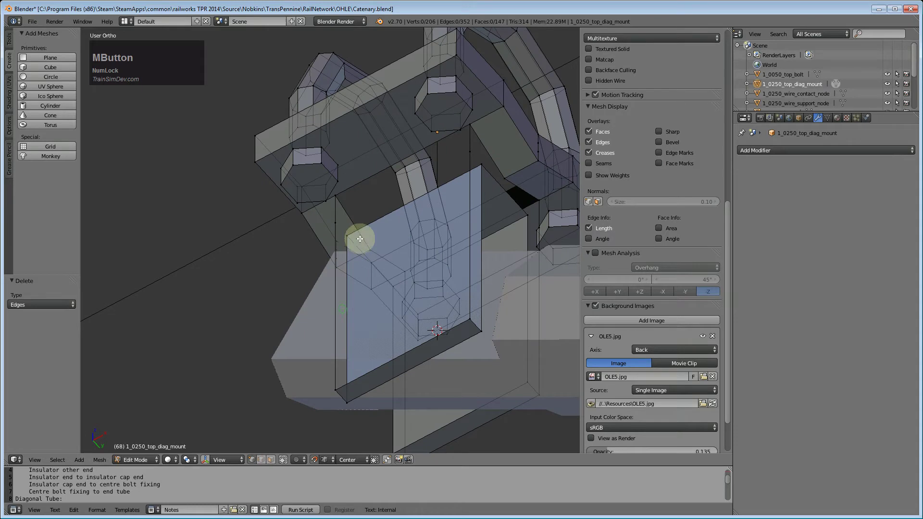
Fill the open outer side of one mount plate with a single face across its five boundary vertices
right_click(337, 210)
right_click(347, 386, "shift")
right_click(458, 317, "shift")
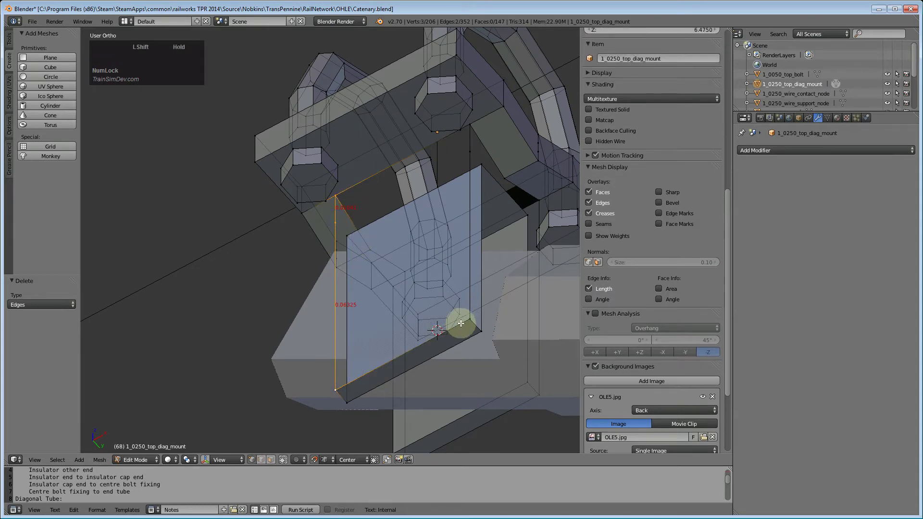
key("f")
middle_click_drag(495, 295, 359, 324)
scroll(360, 370, "down", 2)
middle_click_drag(360, 370, 435, 215)
key("ctrl+z")
right_click(416, 234, "shift")
right_click(414, 238, "shift")
key("f")
middle_click_drag(412, 315, 366, 348)
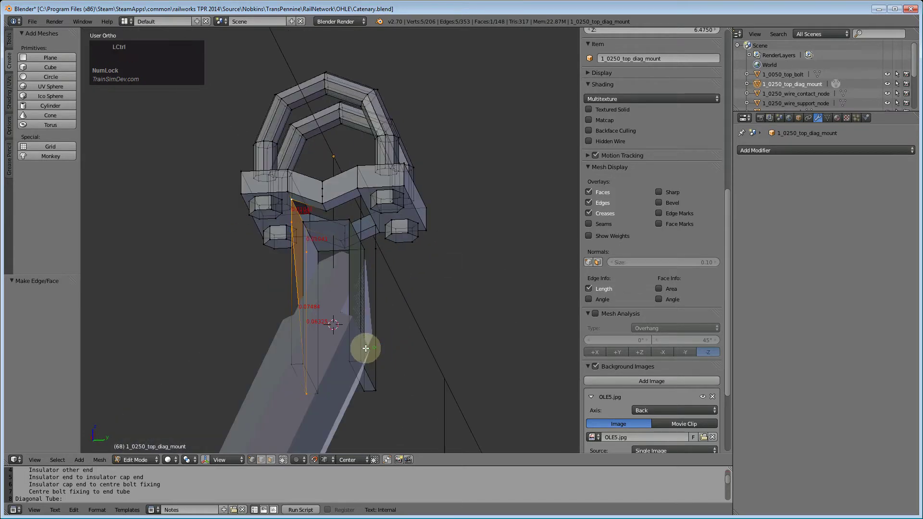
key("ctrl+z")
key("f")
middle_click_drag(364, 388, 307, 386)
Fill the open outer side of the opposite mount plate with a face, including its mid-edge vertices
right_click(311, 389)
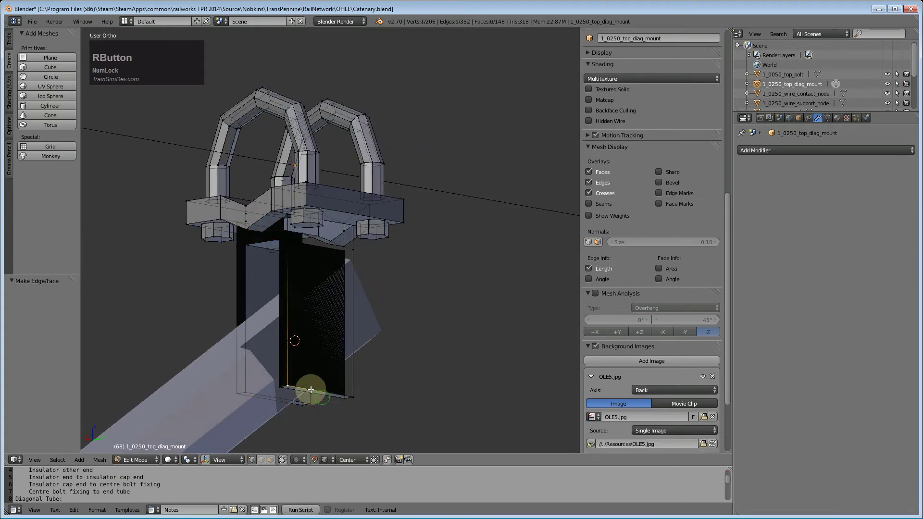
right_click(344, 396, "shift")
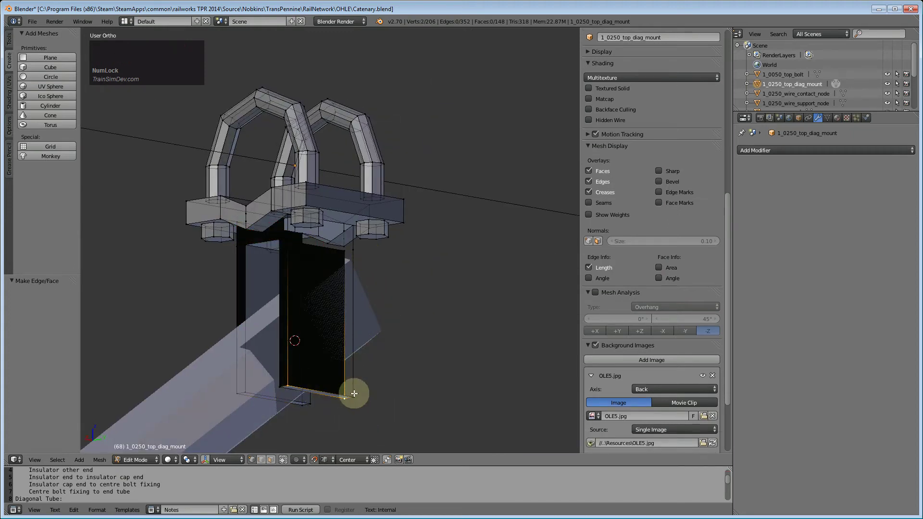
right_click(355, 251, "shift")
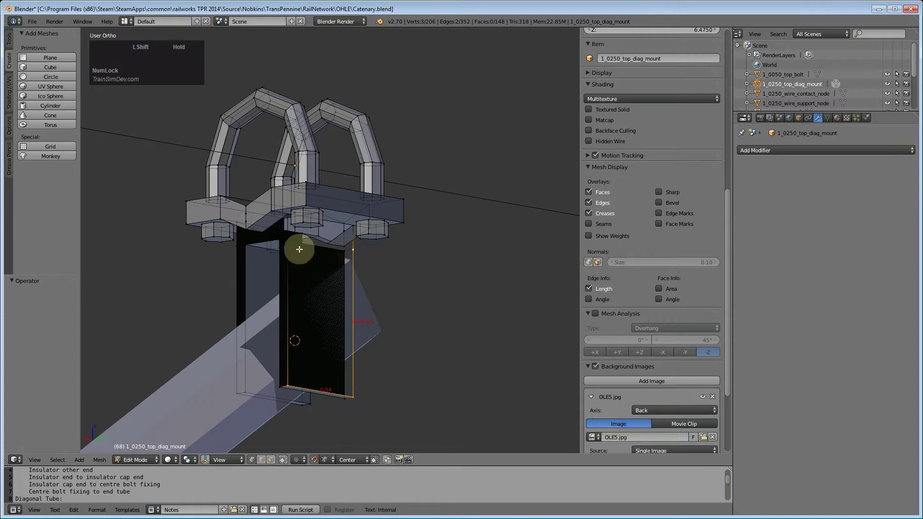
key("f")
key("ctrl+z")
middle_click_drag(344, 305, 303, 181)
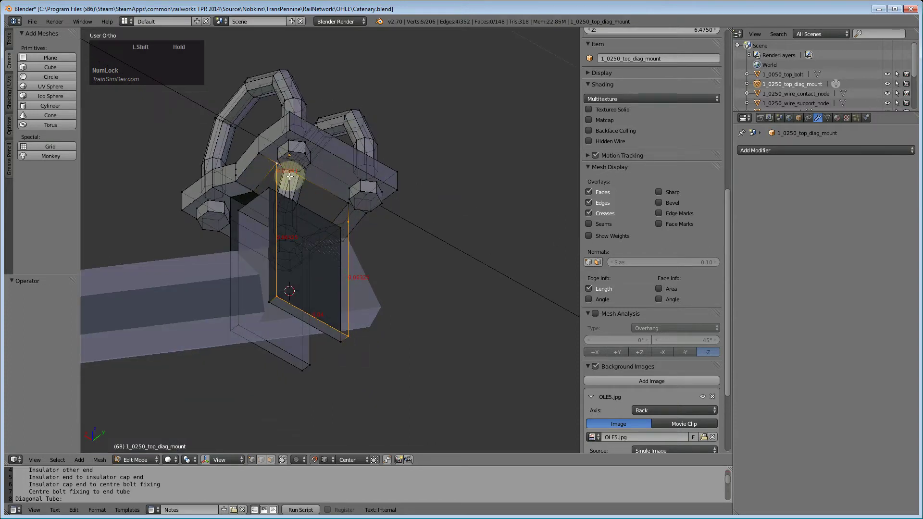
key("f")
Fill the open narrow vertical sides of both mount plates at one end with faces
middle_click_drag(313, 331, 340, 344)
right_click(316, 338)
right_click(312, 198, "shift")
key("f")
right_click(354, 377)
right_click(339, 377, "shift")
right_click(340, 234, "shift")
right_click(351, 235, "shift")
key("f")
Subdivide the edge of the face bridging the two plates with one cut at the end just filled
middle_click_drag(394, 314, 358, 337, "shift")
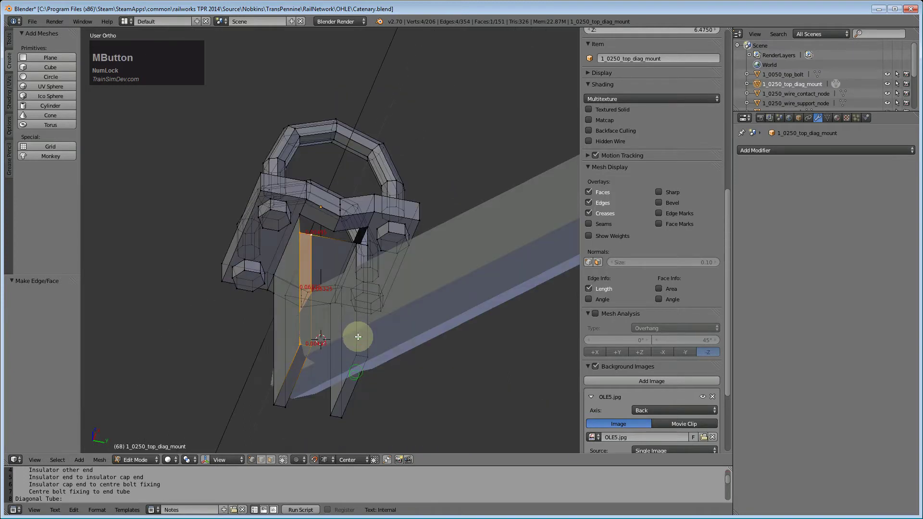
key("KP_Decimal")
middle_click_drag(423, 280, 311, 35, "shift")
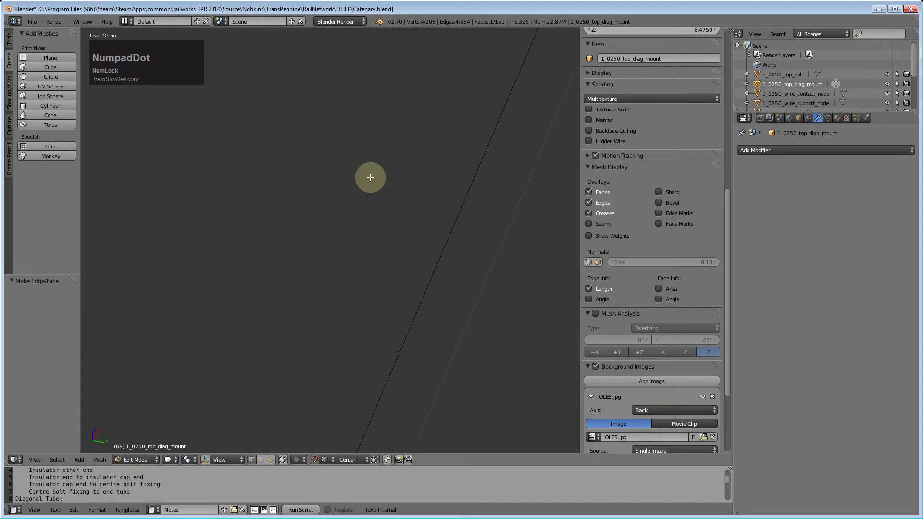
key("KP_Decimal")
middle_click_drag(419, 117, 364, 262)
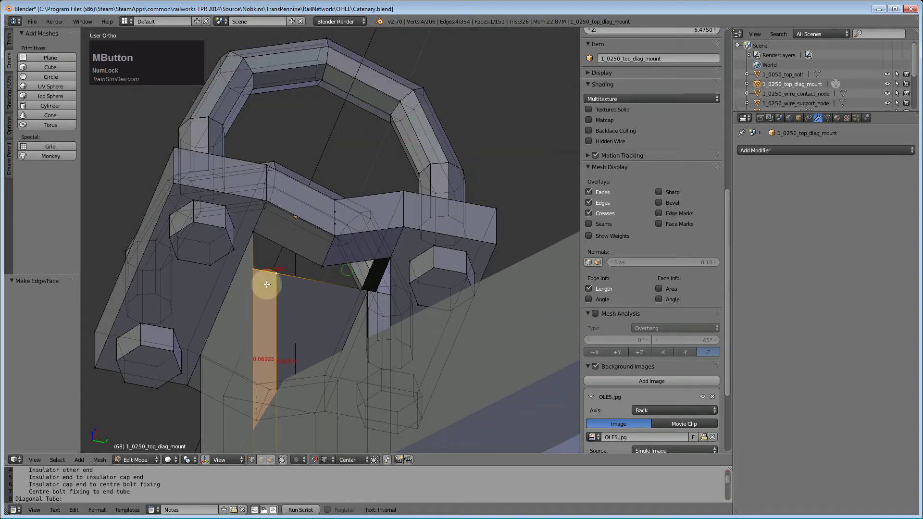
left_click(267, 267)
left_click(266, 251, "shift")
middle_click_drag(321, 283, 379, 330)
left_click(261, 461)
key("w")
left_click(365, 256)
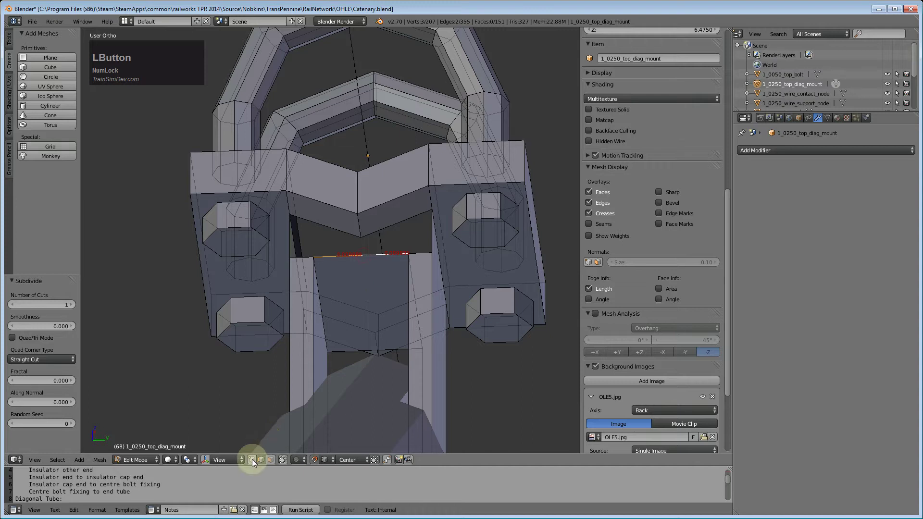
Fill the gap between the subdivided bridge edge and the V-shaped clamp underside with two faces
left_click(358, 234)
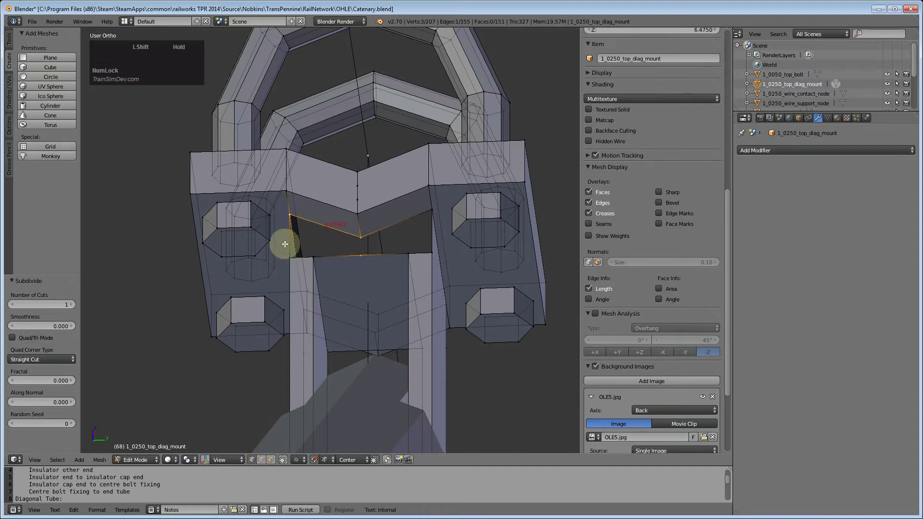
key("f")
right_click(364, 251)
right_click(428, 237, "shift")
key("f")
Fill the open narrow vertical side of one mount plate at the opposite end of the mount
middle_click_drag(449, 367, 278, 255)
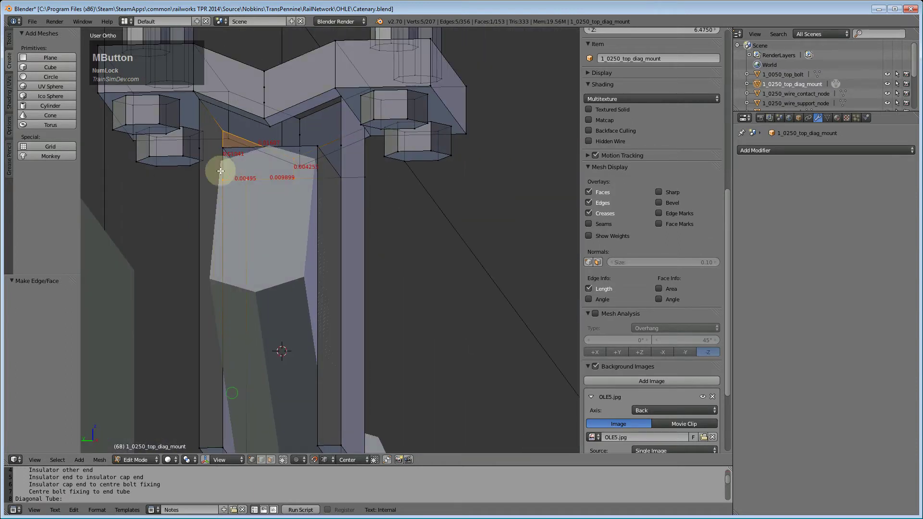
middle_click_drag(220, 171, 274, 226)
scroll(373, 290, "down", 1)
middle_click_drag(373, 291, 344, 230)
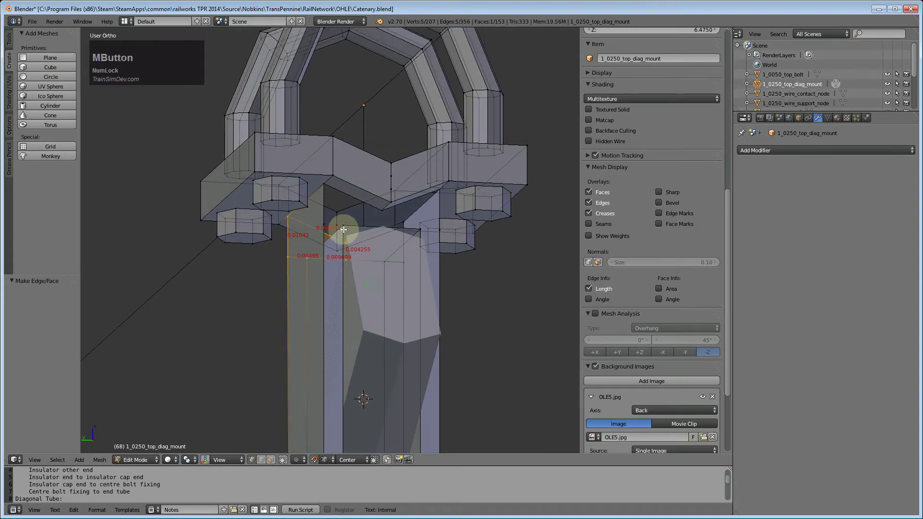
right_click(343, 229)
middle_click_drag(340, 377, 336, 397)
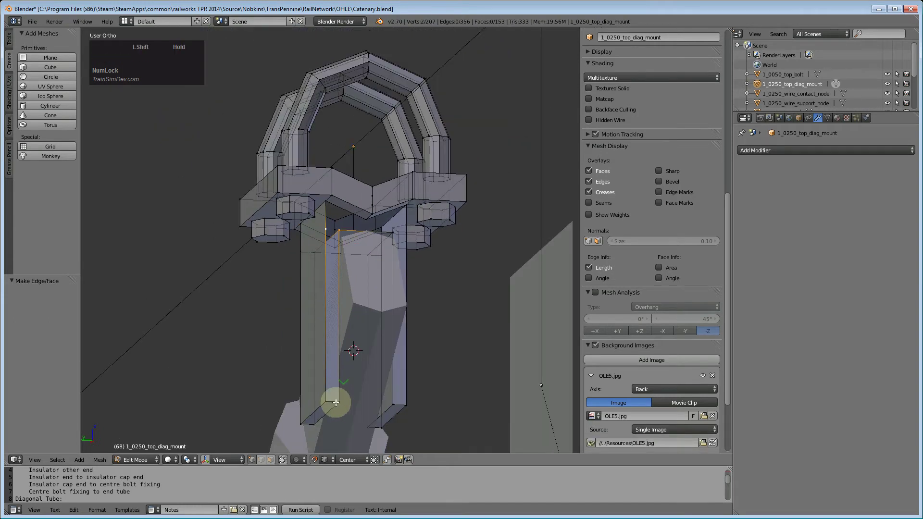
right_click(339, 400, "shift")
right_click(325, 401, "shift")
key("f")
Fill the matching narrow vertical side of the other mount plate at the same end
middle_click_drag(398, 368, 354, 251)
right_click(332, 254, "shift")
right_click(349, 267, "shift")
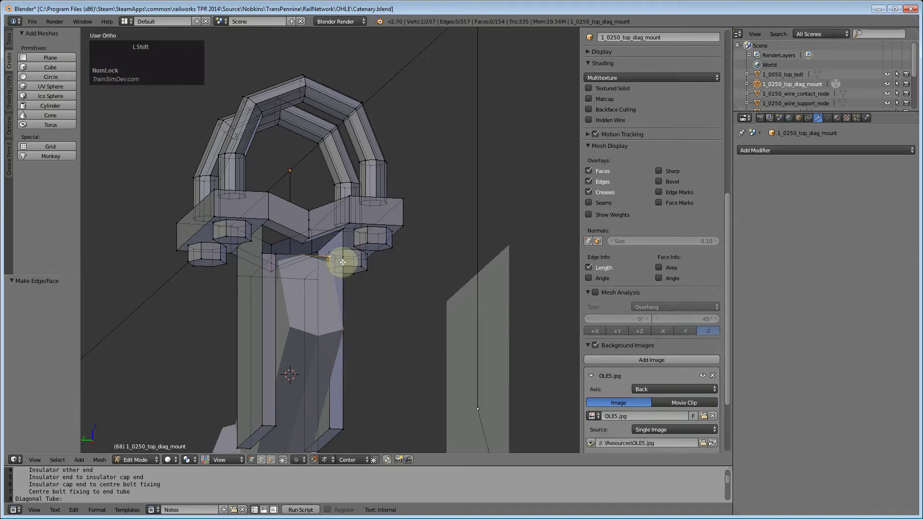
right_click(330, 418, "shift")
key("f")
Subdivide the remaining edge of the bridging face with one cut
middle_click_drag(330, 336, 294, 387)
scroll(295, 355, "up", 5)
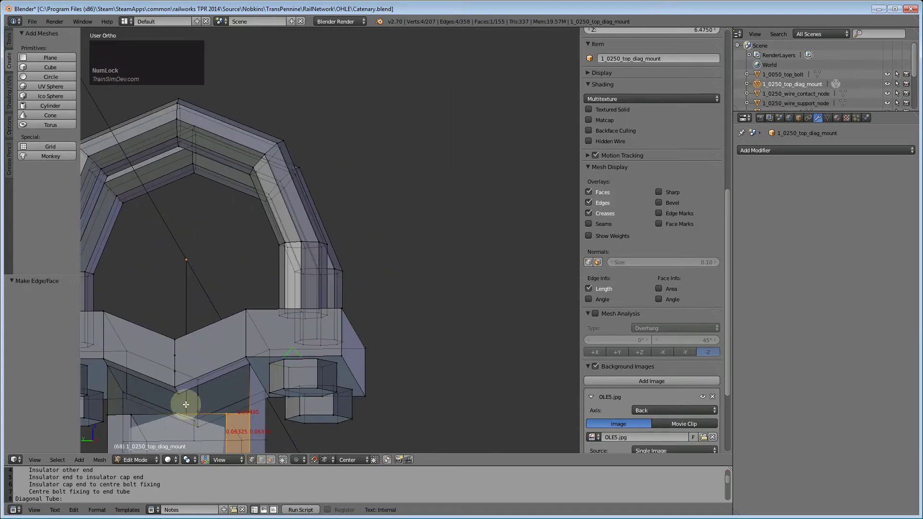
right_click(210, 407)
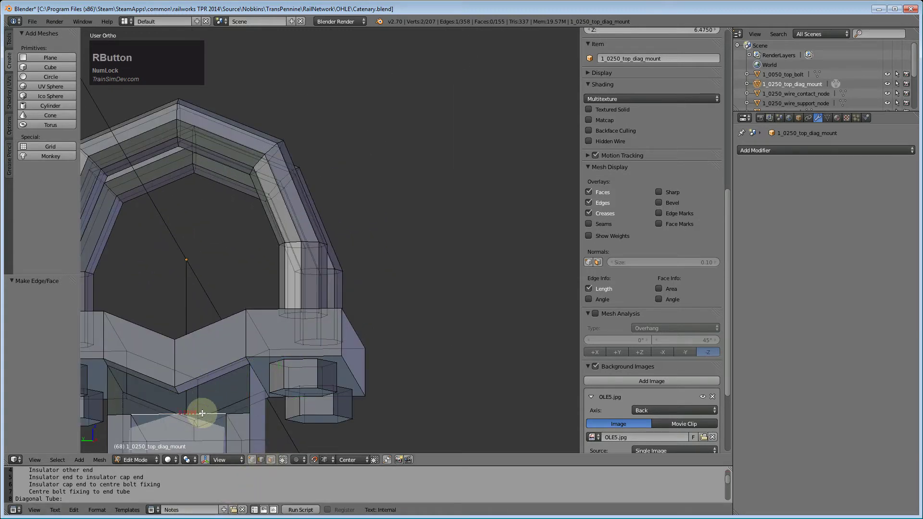
key("w")
left_click(185, 256)
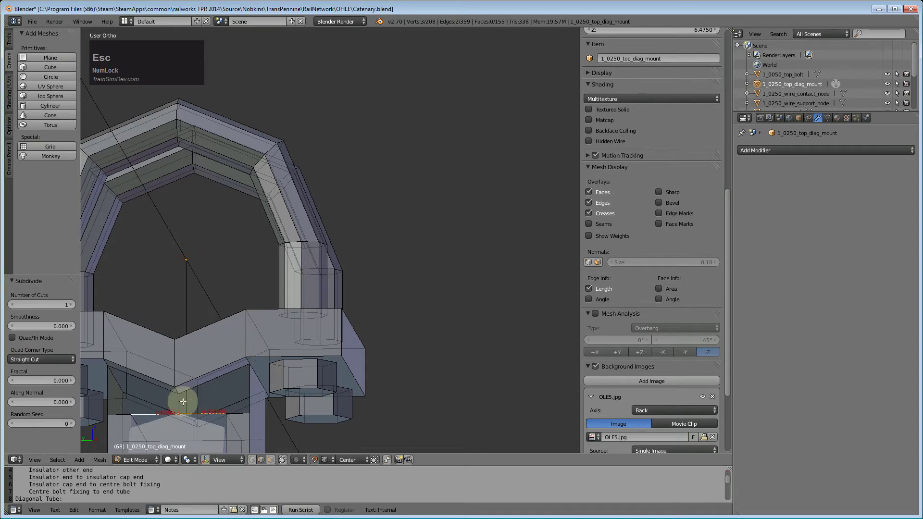
Fill both halves of the gap between the new bridge midpoint and the clamp's V-shaped underside
left_click(252, 460)
right_click(198, 391, "shift")
right_click(241, 367, "shift")
key("f")
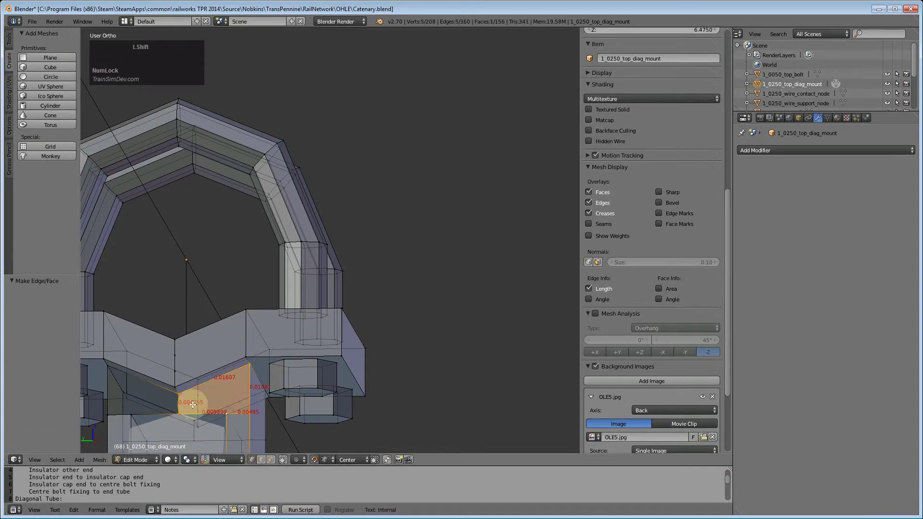
middle_click_drag(191, 403, 288, 370, "shift")
right_click(264, 388)
right_click(236, 394, "shift")
right_click(247, 389)
right_click(265, 392, "shift")
right_click(242, 342, "shift")
right_click(308, 389, "shift")
key("f")
middle_click_drag(317, 402, 404, 377)
Make the normals of the whole mount mesh consistent and remove its double vertices
left_click(271, 460)
middle_click_drag(315, 427, 386, 338)
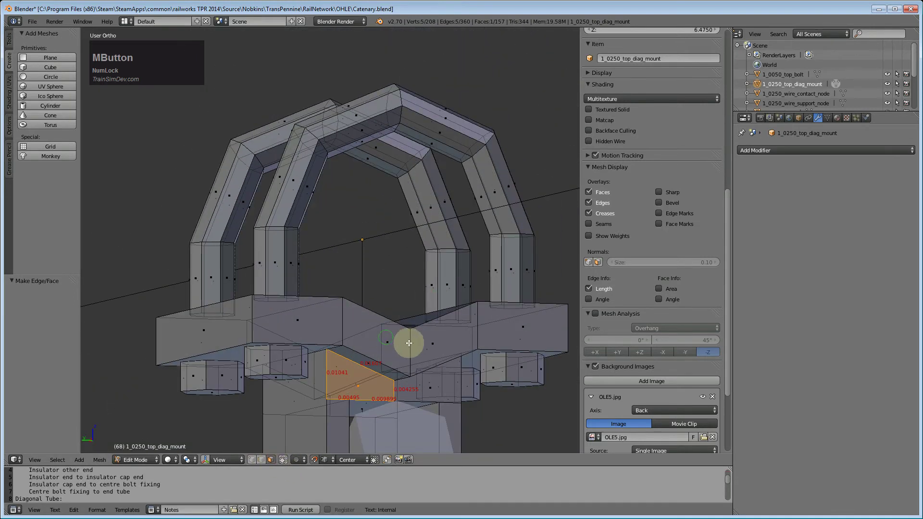
scroll(410, 343, "up", 1)
key("ctrl+KP_1")
key("a")
key("a")
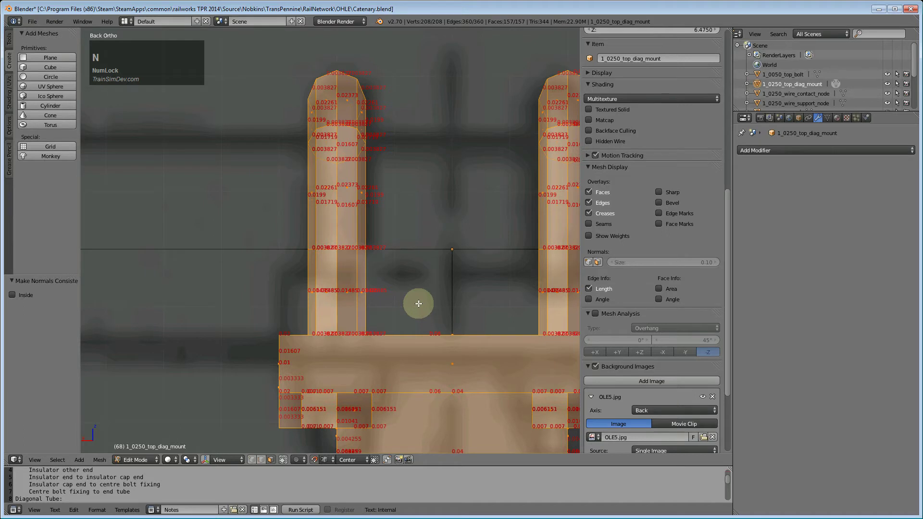
key("space")
type("remove do")
key("Return")
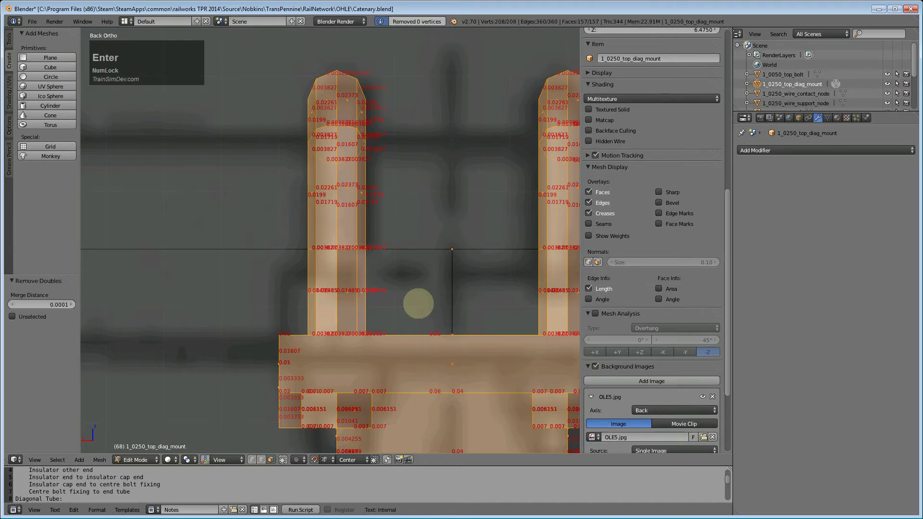
scroll(431, 291, "down", 4)
key("a")
Switch to editing the diagonal tube and select its end face beside the mount
middle_click_drag(402, 309, 371, 358)
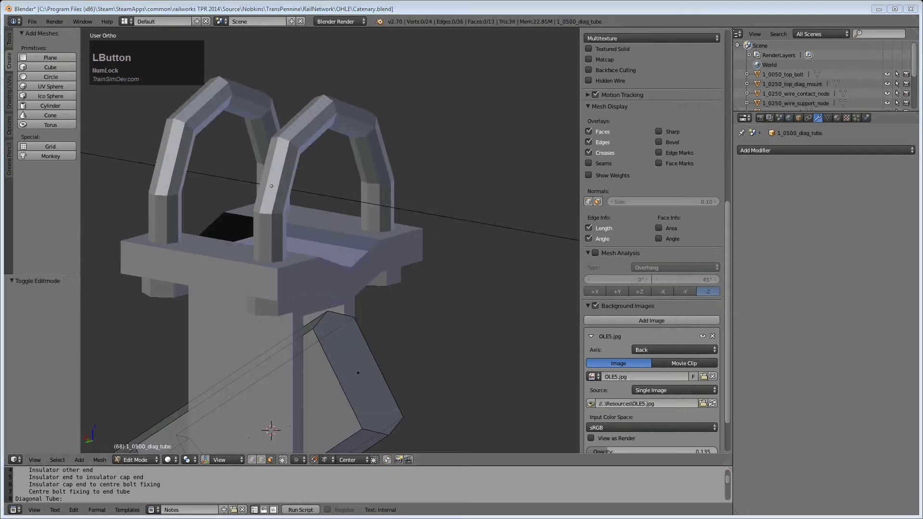
left_click(317, 354)
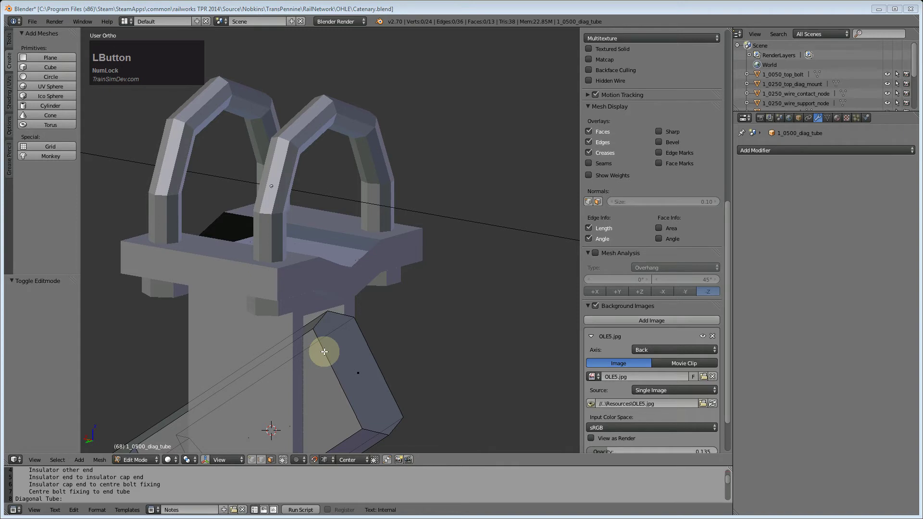
right_click(325, 362)
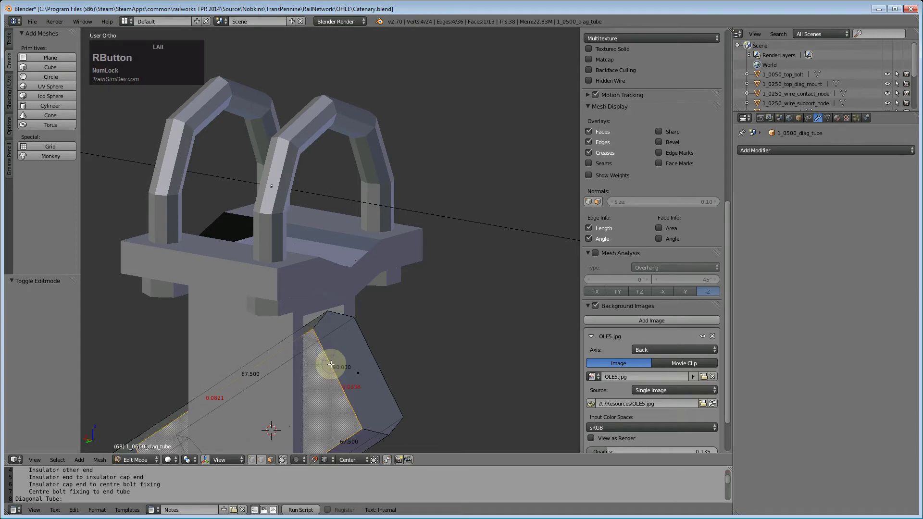
right_click(322, 319, "alt")
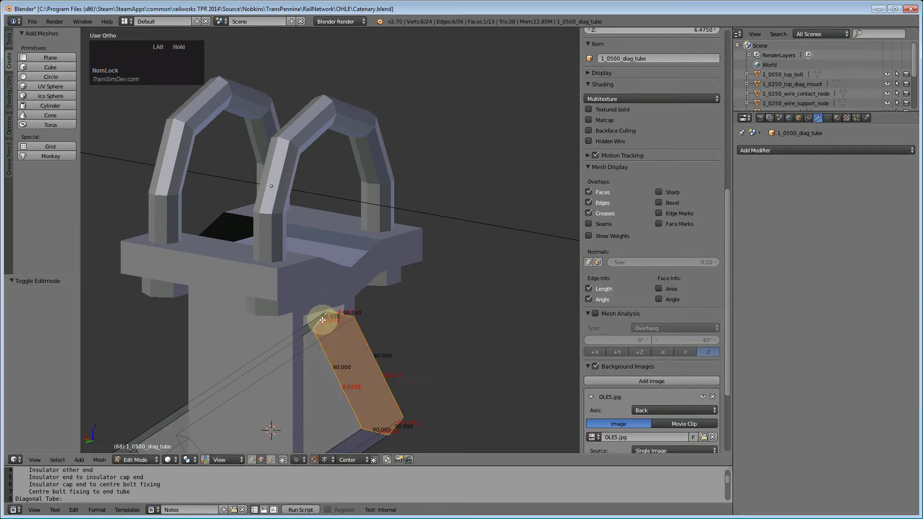
scroll(351, 387, "down", 2)
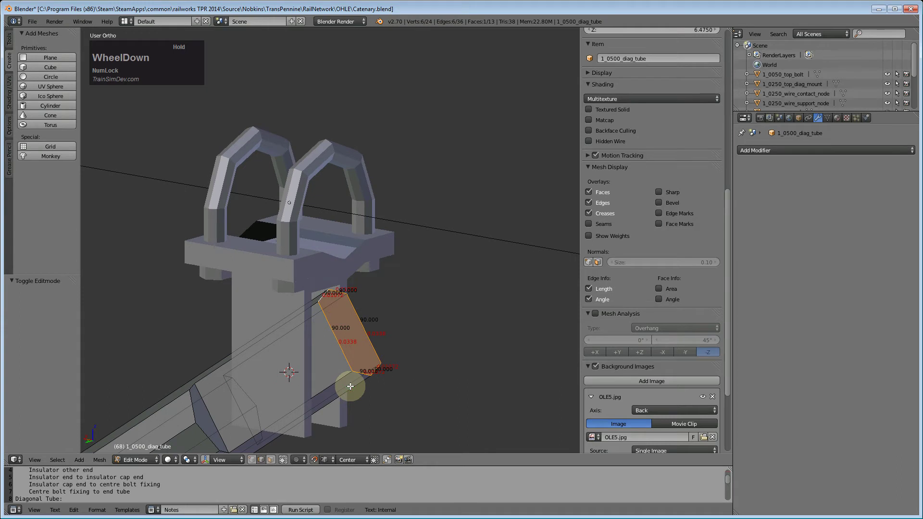
Select the entire diagonal tube mesh and align the viewport to its orientation, with the tube running vertically
key("a")
key("a")
key("ctrl+shift+KP_1")
key("ctrl+shift+KP_3")
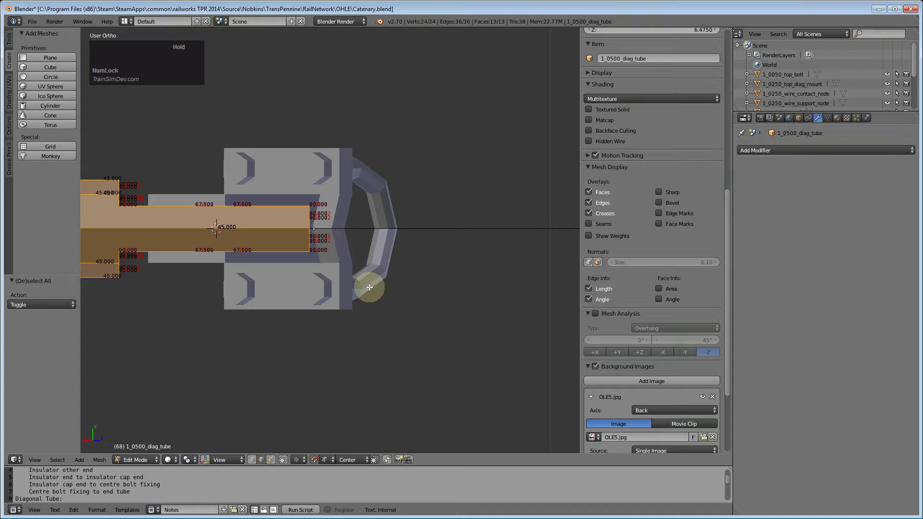
key("shift+KP_3")
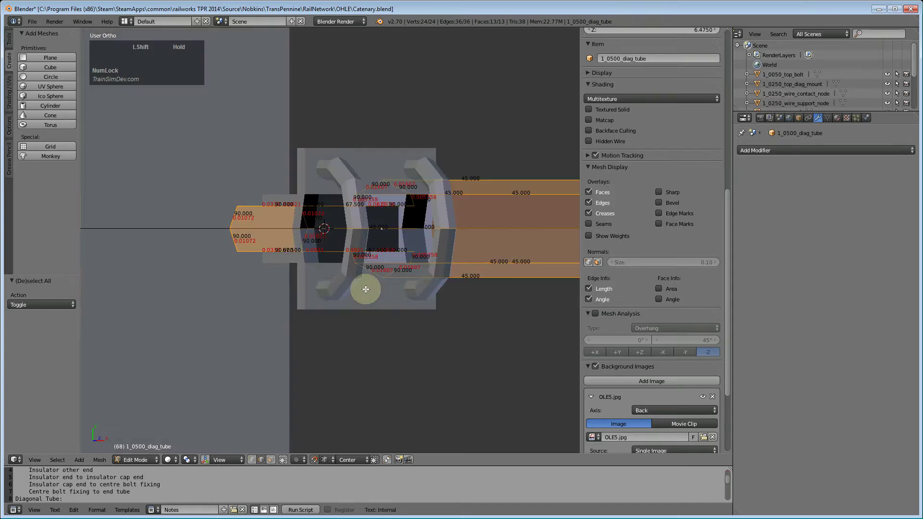
key("shift+KP_1")
key("shift+KP_7")
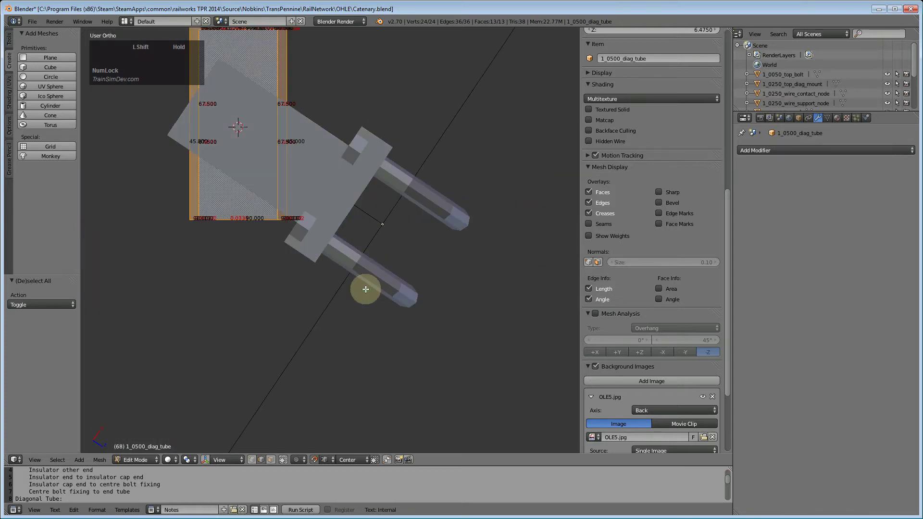
Shorten the tube by moving only its six end vertices about 0.03 along the view's Y axis, and compare with the reference in back view
scroll(259, 233, "down", 2)
middle_click_drag(260, 232, 326, 350, "shift")
scroll(326, 394, "up", 2)
key("a")
key("b")
left_click_drag(199, 380, 311, 419)
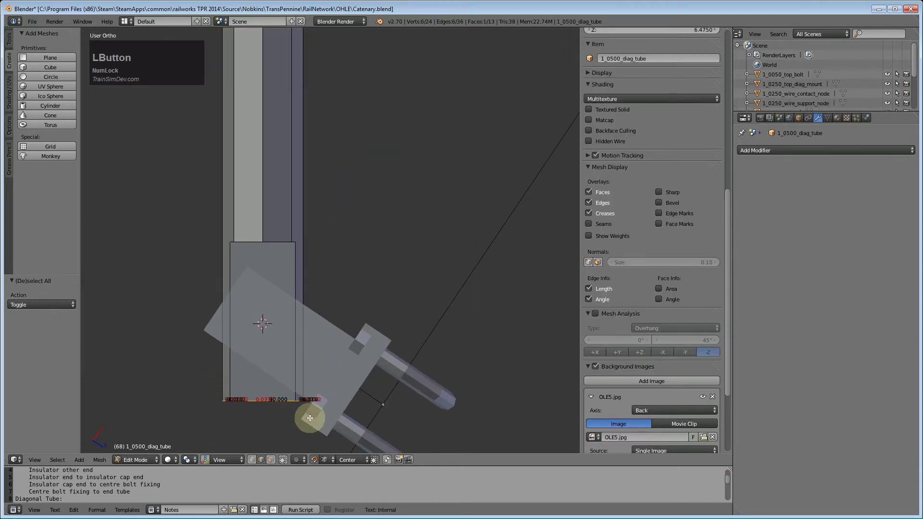
key("g")
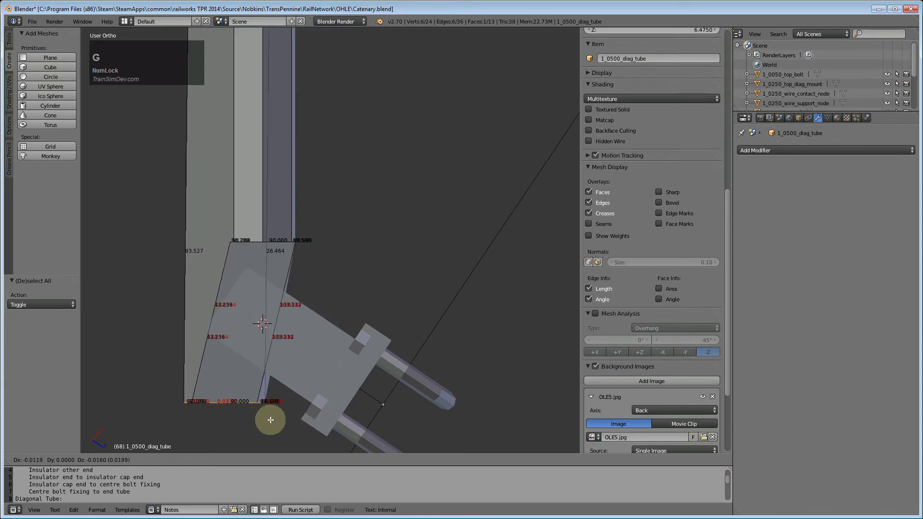
key("z")
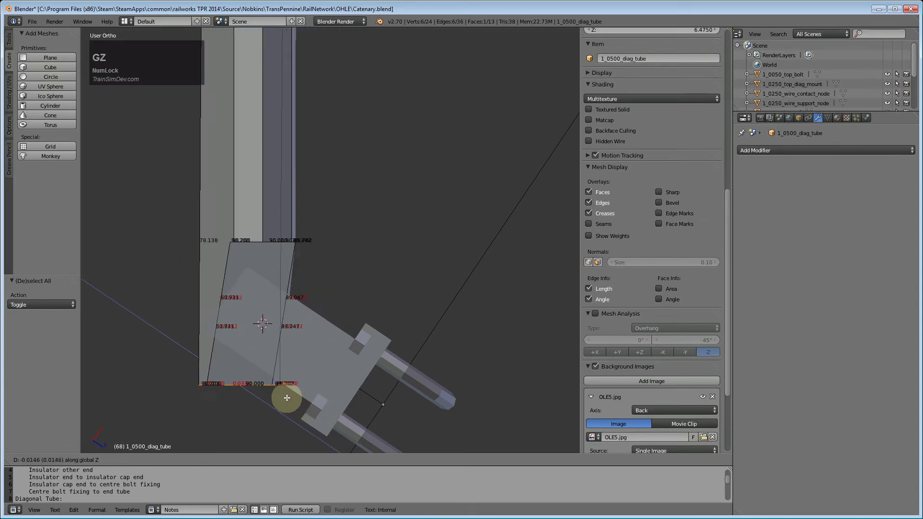
key("y")
key("y")
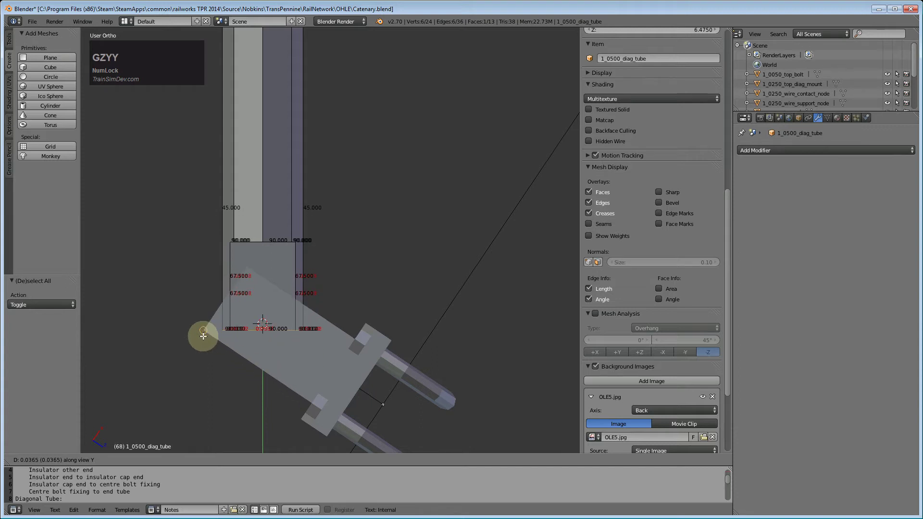
left_click(236, 360)
middle_click_drag(235, 359, 394, 439)
key("ctrl+KP_1")
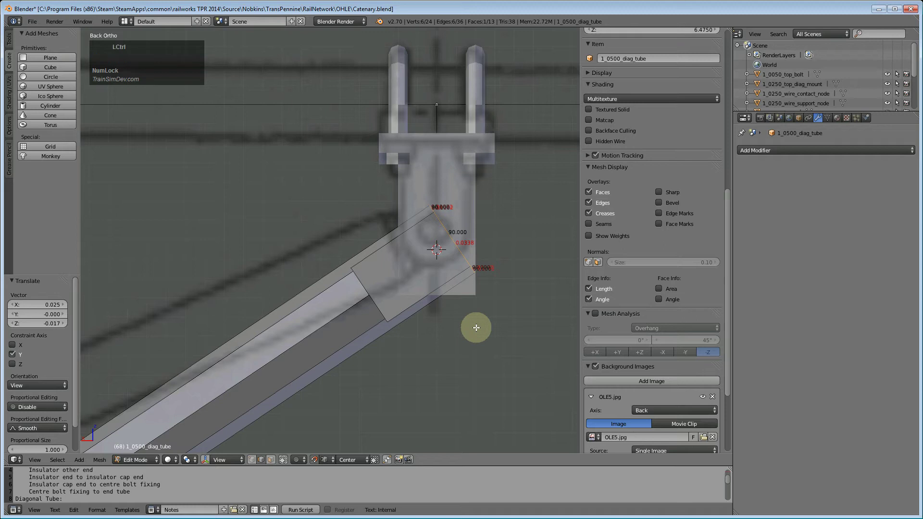
Extend the diagonal tube's end vertices about 0.027 along the view's Y axis into the mount, and pull them back about 0.012
key("shift+KP_3")
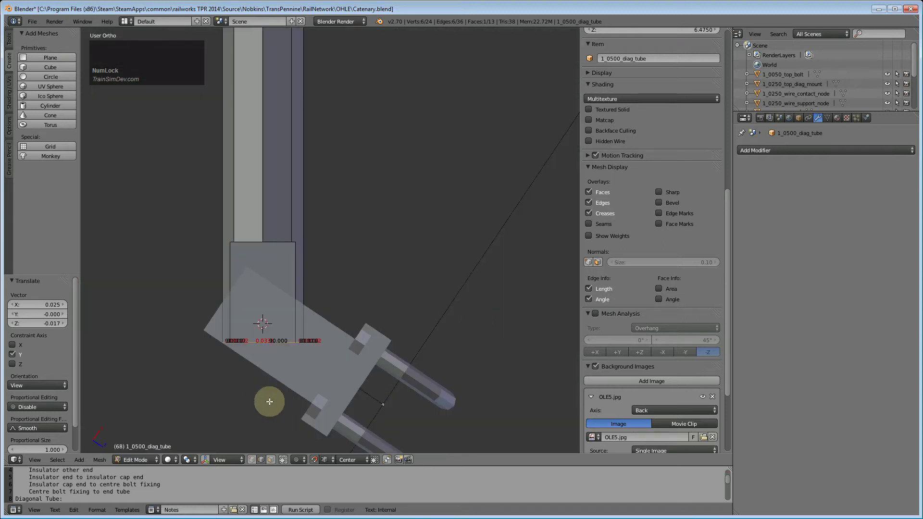
key("y")
key("y")
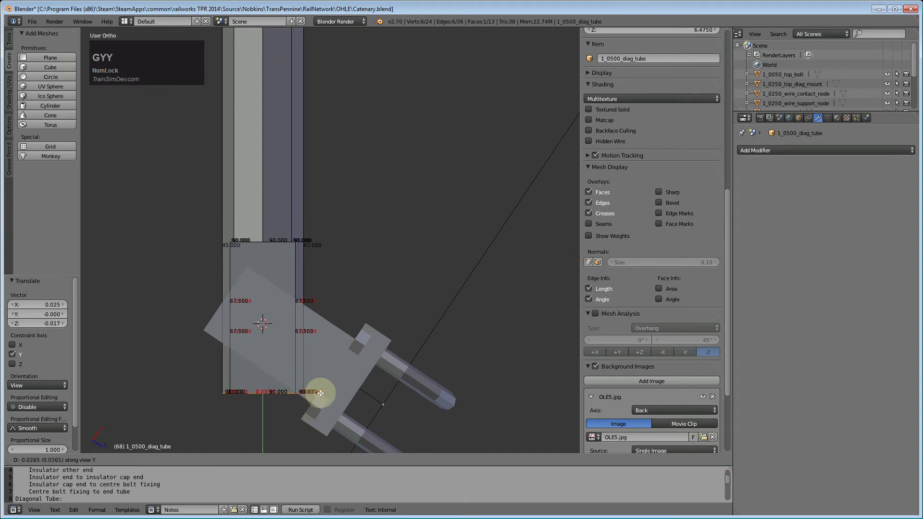
left_click(318, 389)
middle_click_drag(317, 390, 373, 344)
middle_click_drag(446, 366, 323, 422)
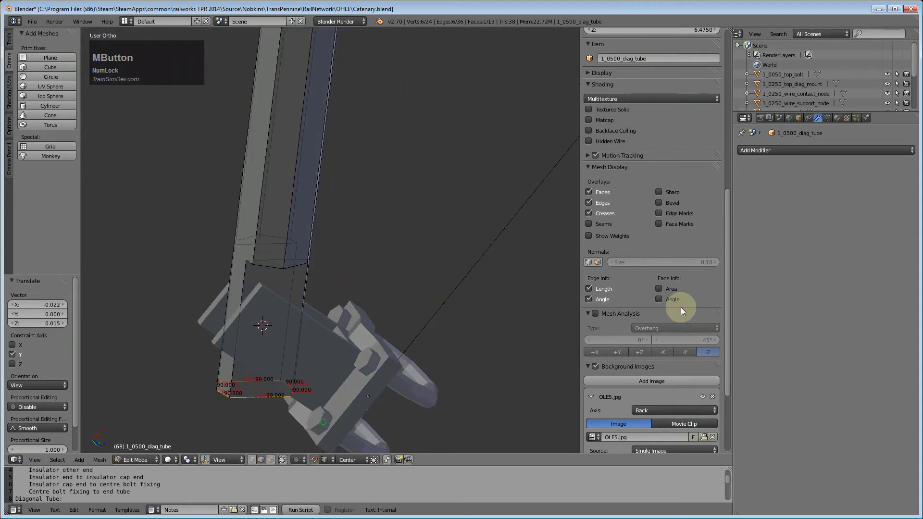
left_click(371, 320)
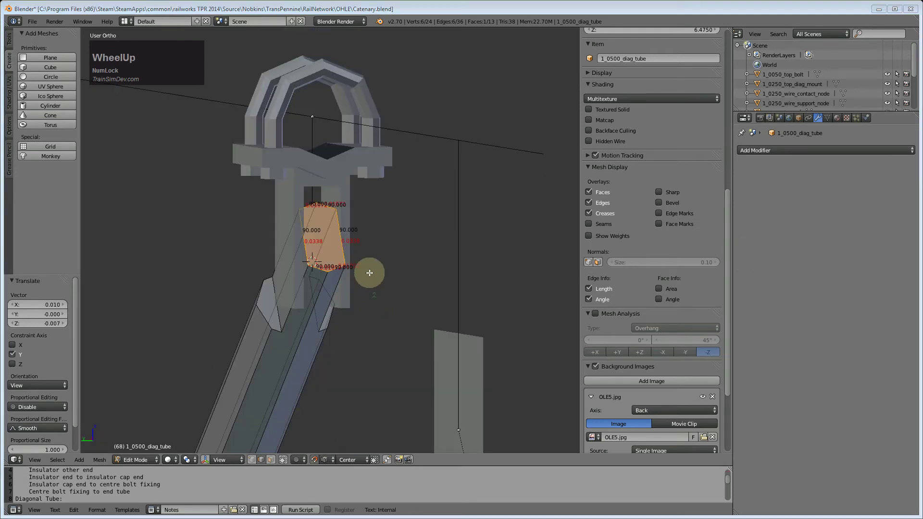
Switch to editing the top diagonal mount and box-select the ten vertices along the lower edge of the piece joining its two plates
right_click(335, 180)
key("Tab")
right_click(335, 180)
key("Tab")
key("a")
key("a")
middle_click_drag(324, 198, 336, 254)
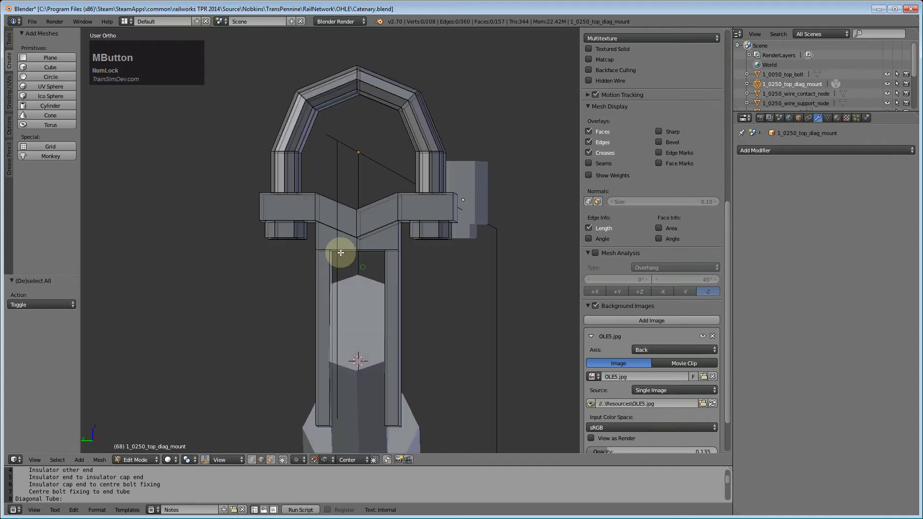
key("b")
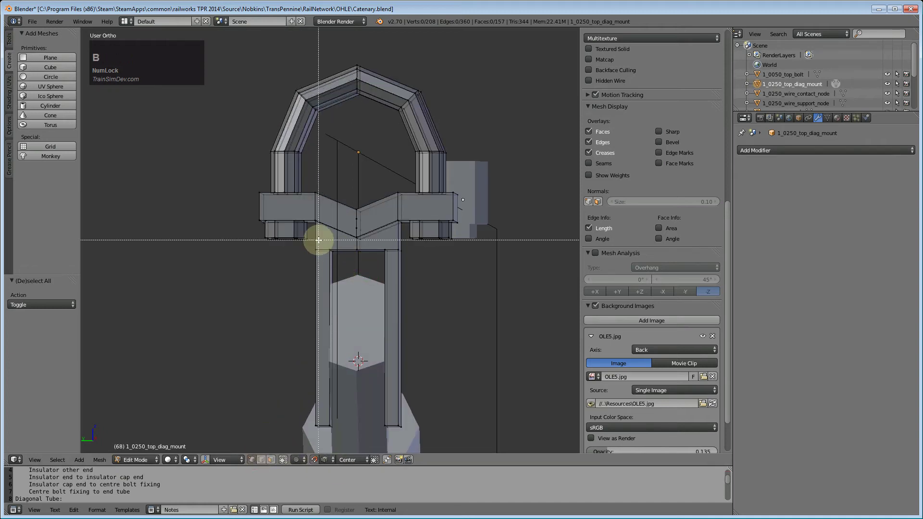
left_click_drag(310, 242, 430, 280)
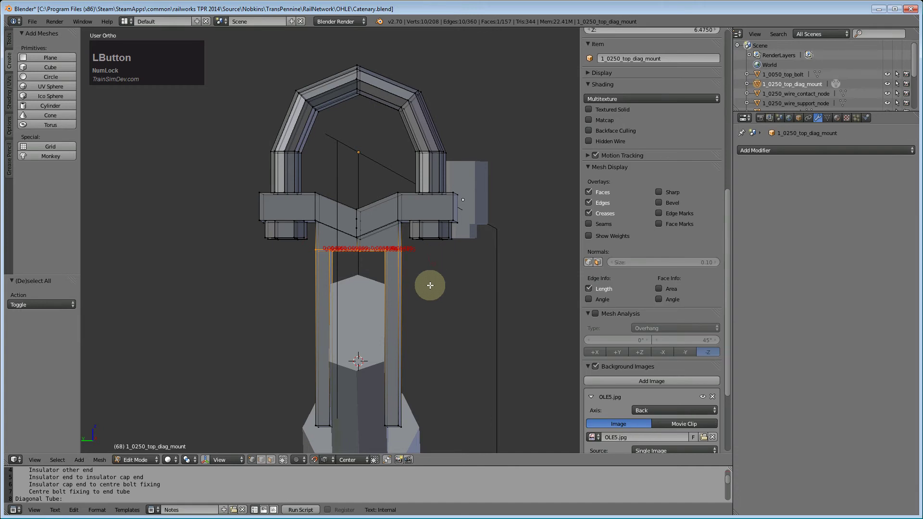
key("g")
key("z")
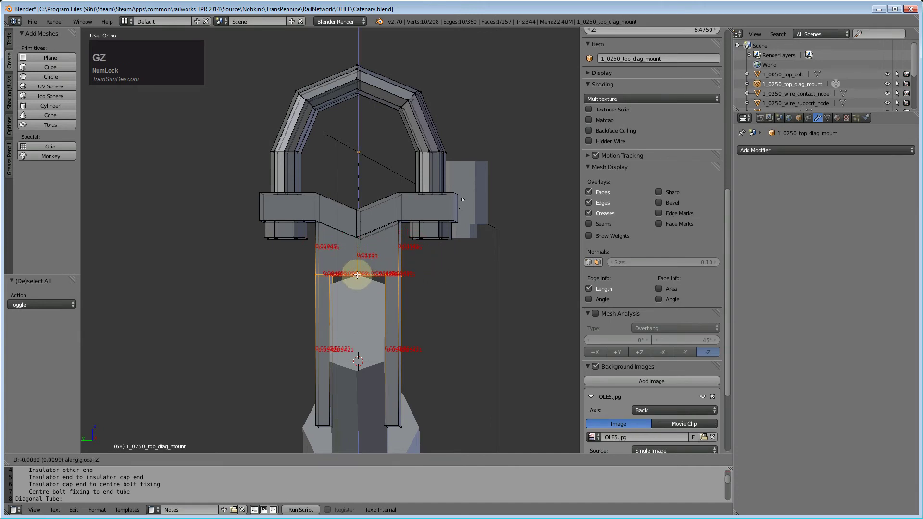
key("Escape")
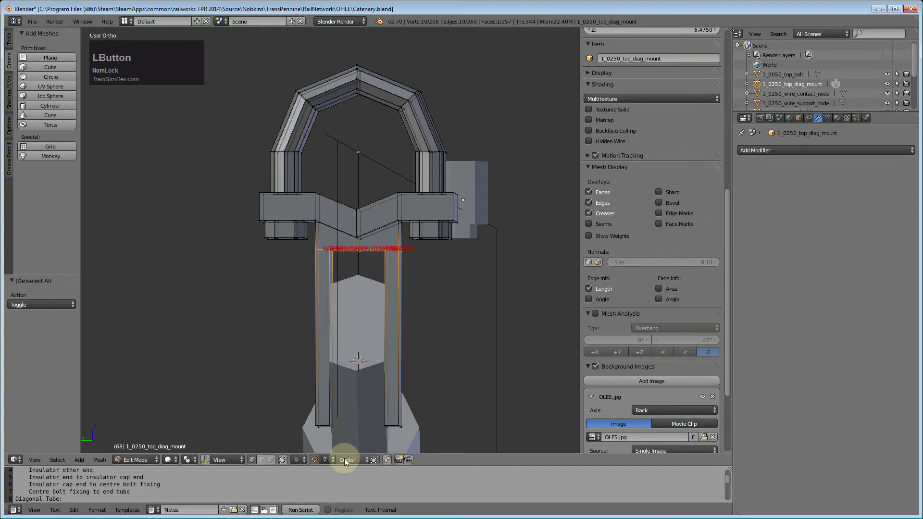
Adjust the snapping option and lower the selected joining-piece vertices along global Z to the tip of the tube's end
left_click(336, 459)
left_click(345, 439)
key("g")
key("z")
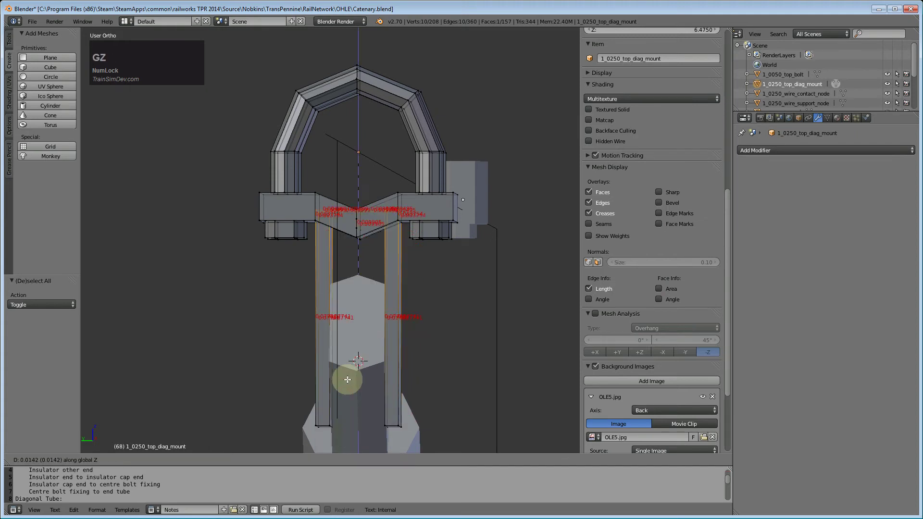
left_click(330, 313)
middle_click_drag(330, 313, 386, 331)
scroll(385, 325, "down", 2)
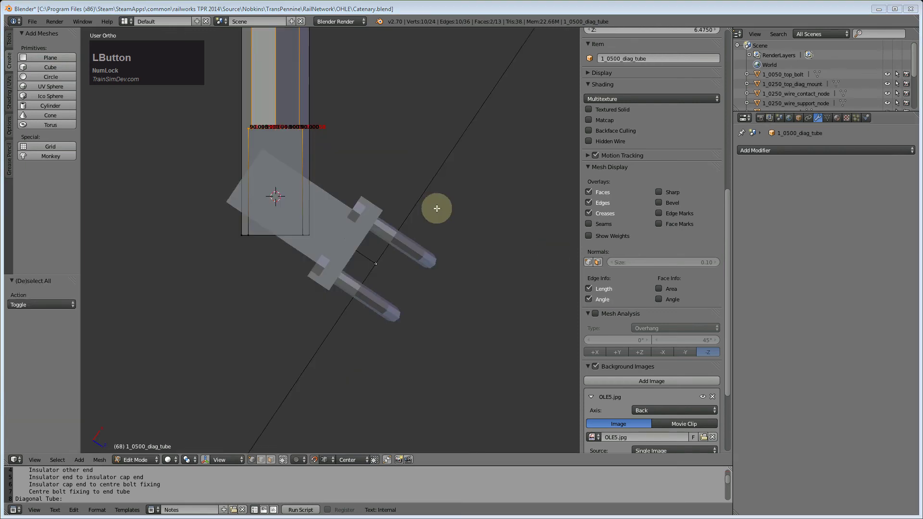
Box-select the diagonal tube's ten vertices where its narrowed end begins and move them about 0.012 along the view's Y axis towards the mount
key("a")
right_click(306, 120)
key("Escape")
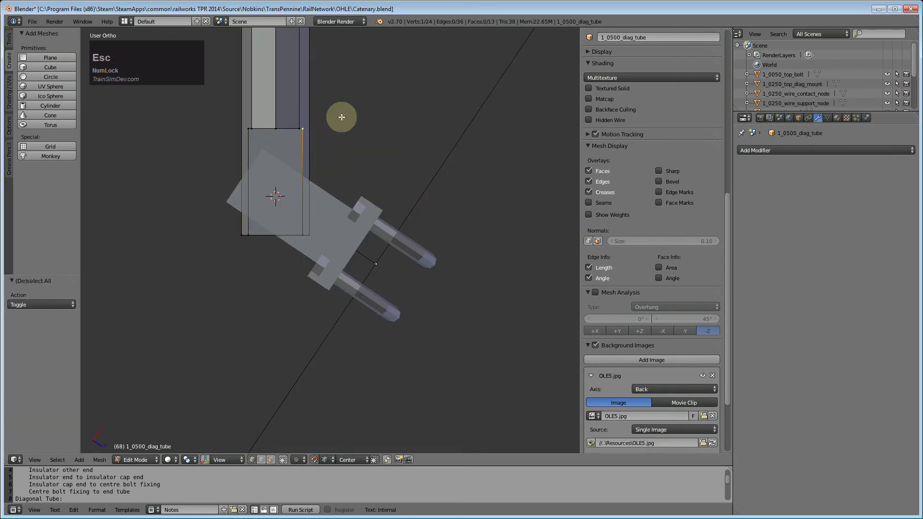
key("a")
key("b")
left_click_drag(242, 106, 346, 144)
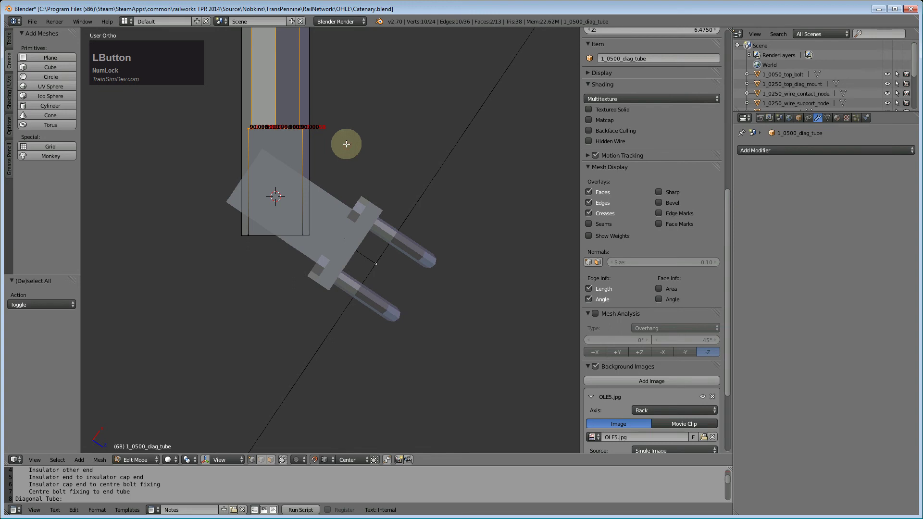
key("g")
key("z")
key("z")
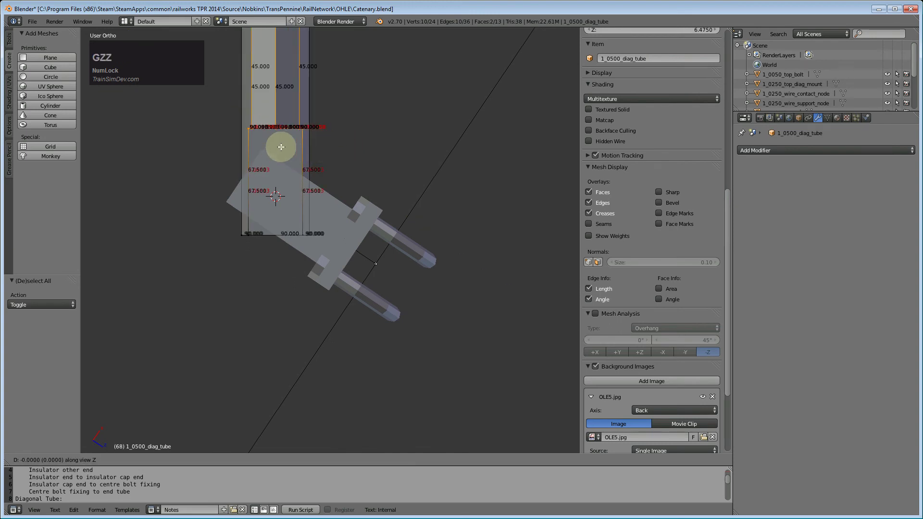
key("y")
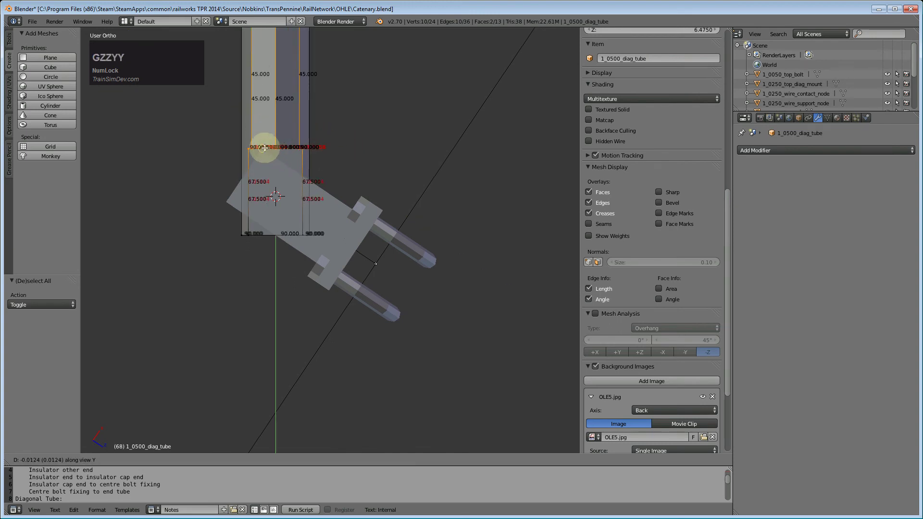
left_click(263, 149)
Move the same ten tube vertices back 0.005 along the view's Y axis, away from the mount, and clear the selection
key("g")
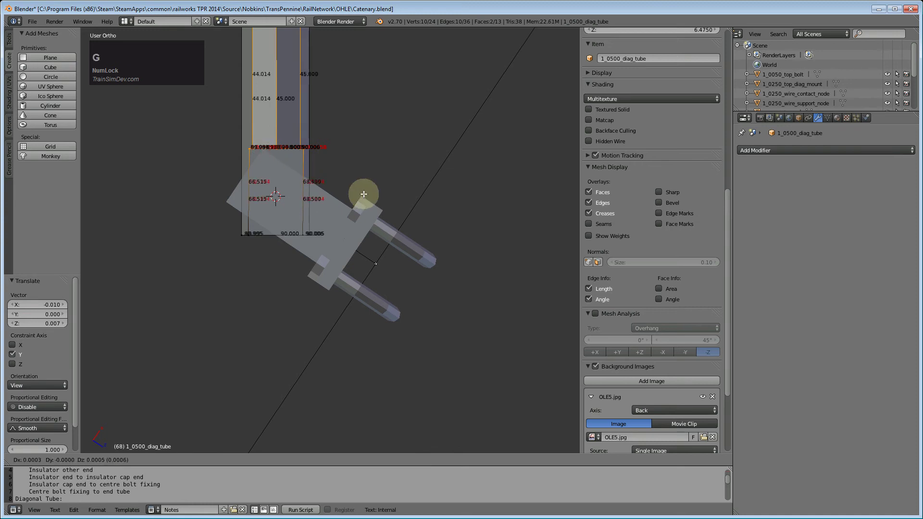
key("y")
key("y")
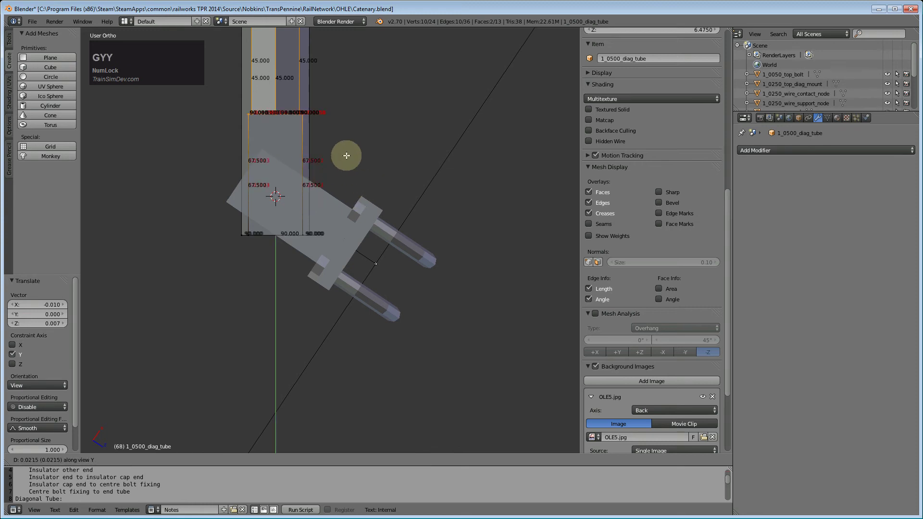
key("KP_0")
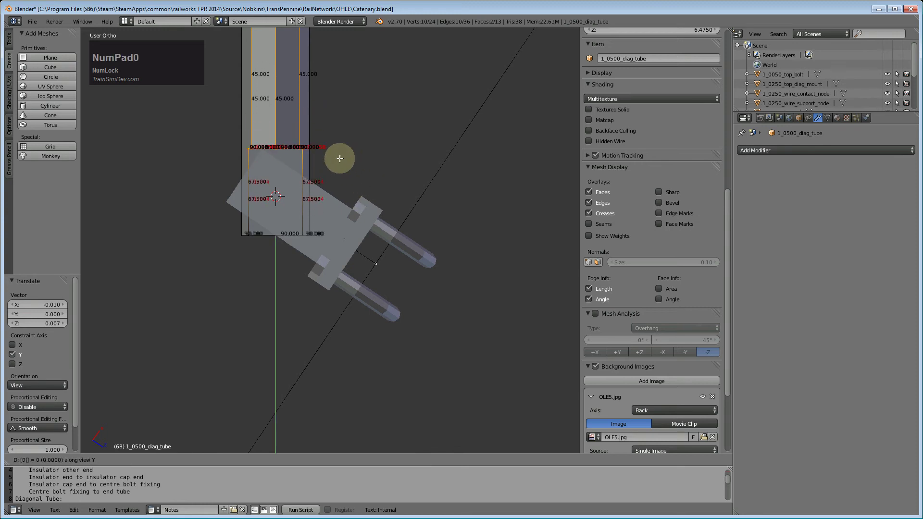
key("KP_1")
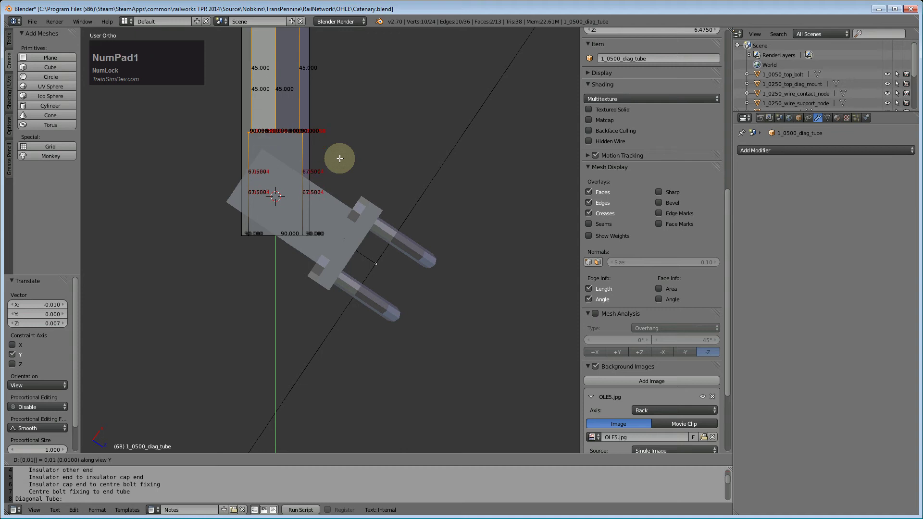
key("BackSpace")
key("Return")
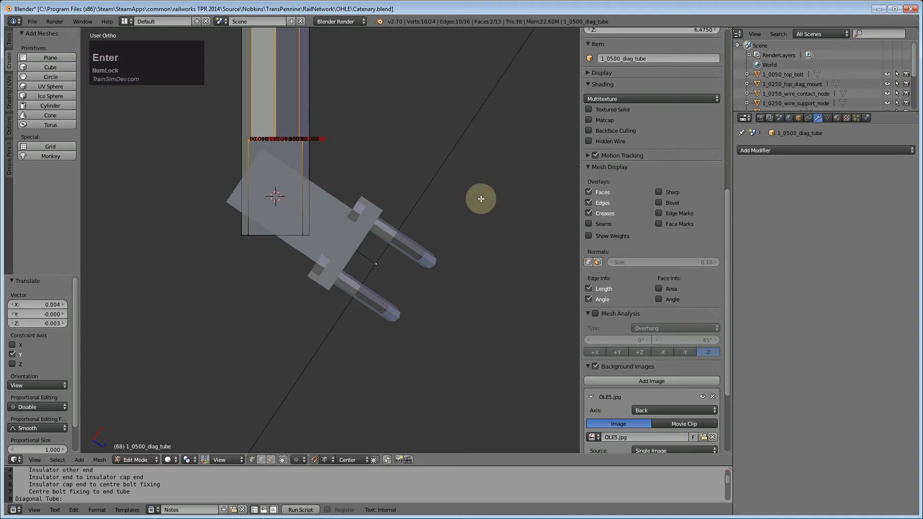
key("KP_1")
scroll(319, 324, "up", 3)
middle_click_drag(319, 323, 339, 375)
key("a")
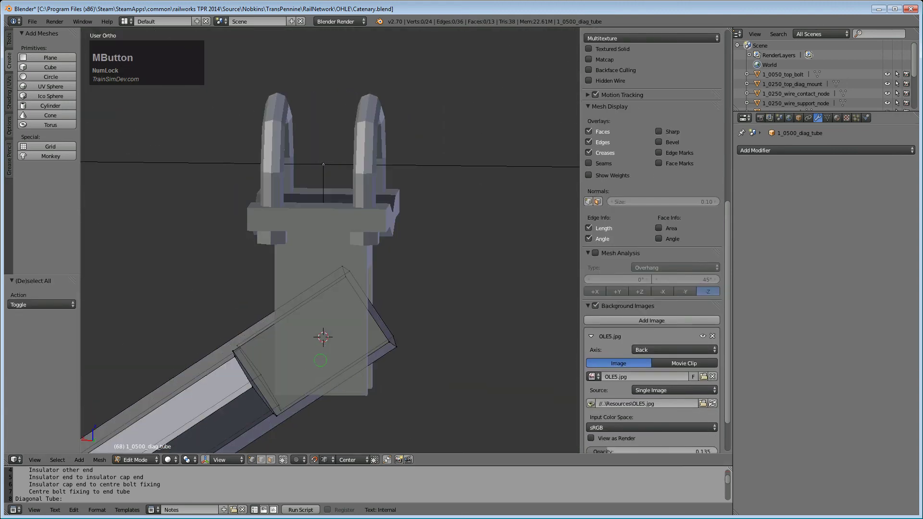
Switch to editing the top diagonal mount and, in back view, raise the eight bottom vertices of its plates to the 3D cursor's height
left_click(869, 308)
left_click(363, 390)
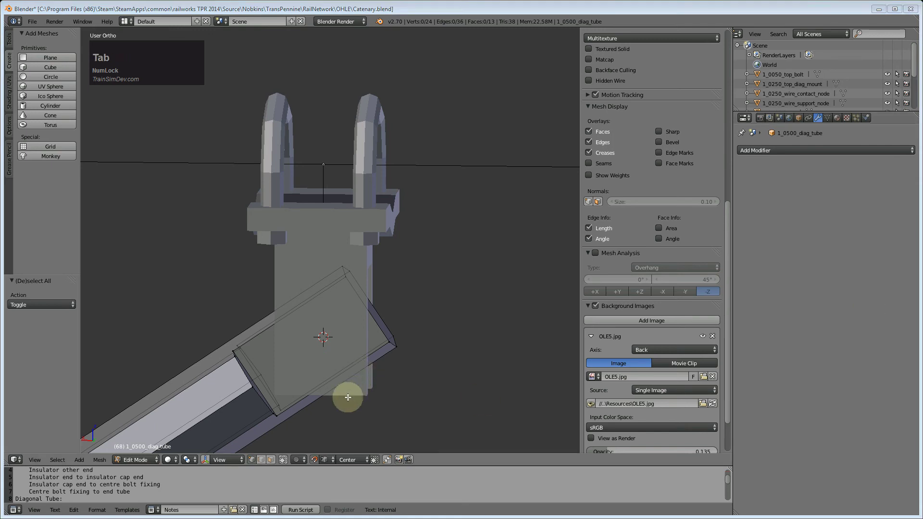
left_click(378, 306)
middle_click(358, 399)
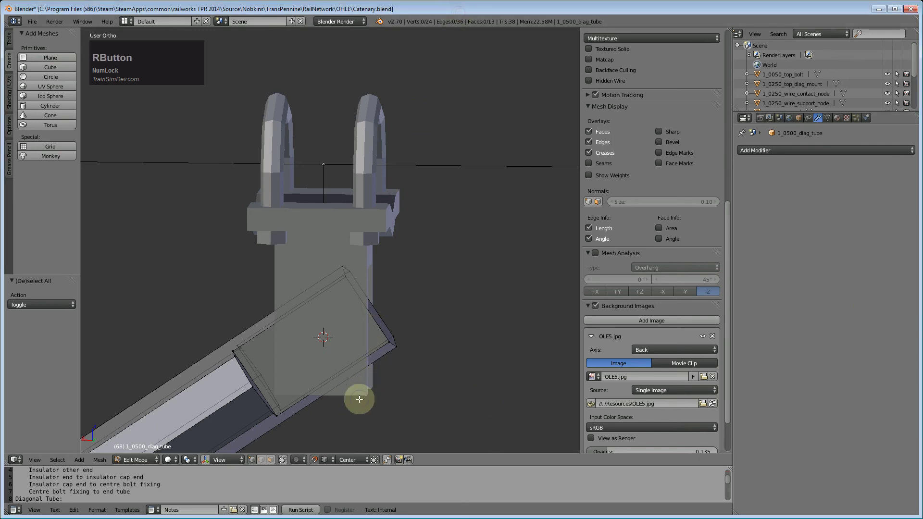
key("Tab")
right_click(356, 390)
key("Tab")
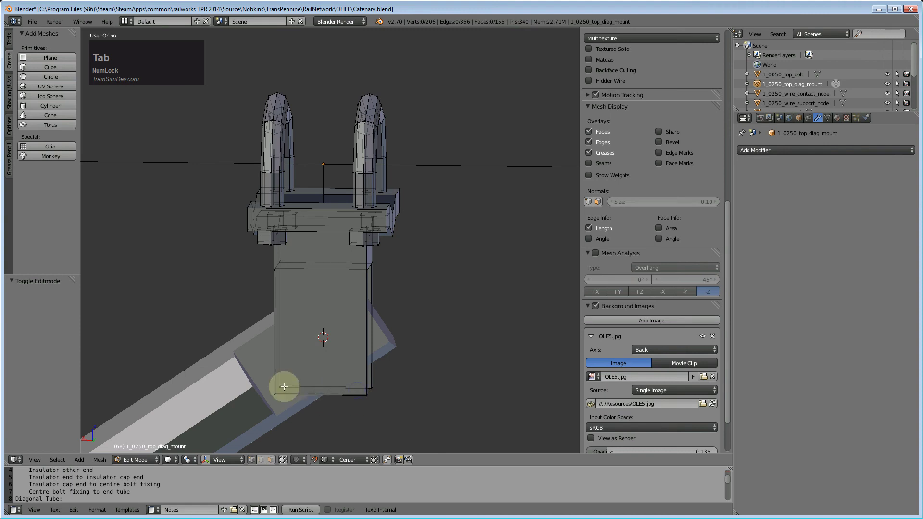
key("ctrl+KP_1")
key("b")
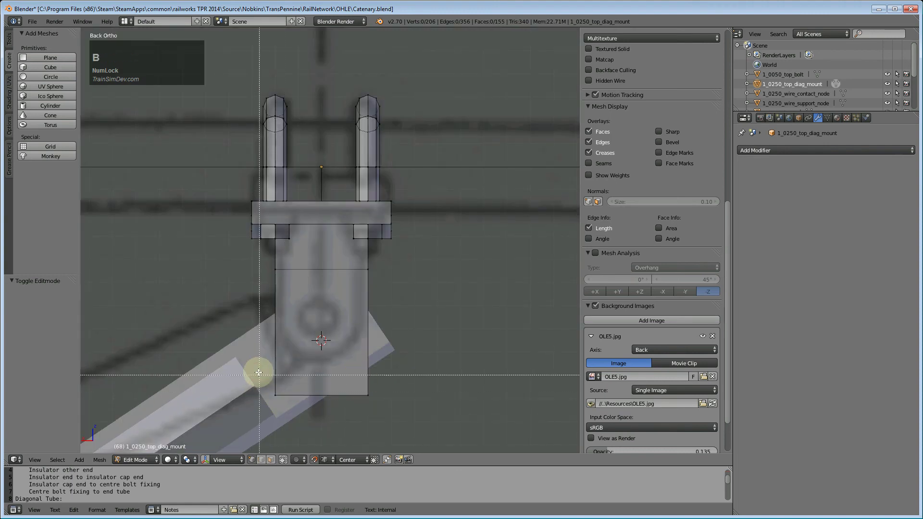
left_click_drag(258, 374, 420, 429)
key("g")
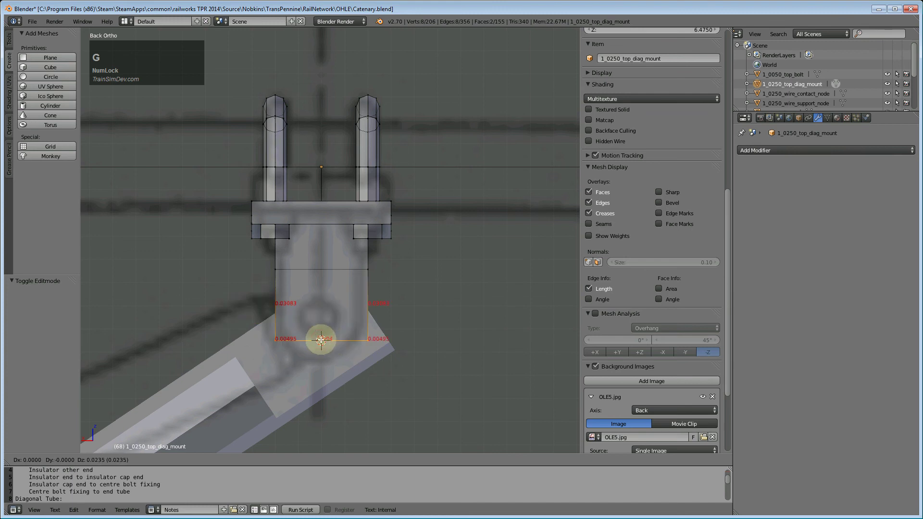
left_click(321, 340)
Move the plates' eight bottom vertices down 0.021 along global Z from the 3D cursor's height
key("g")
key("z")
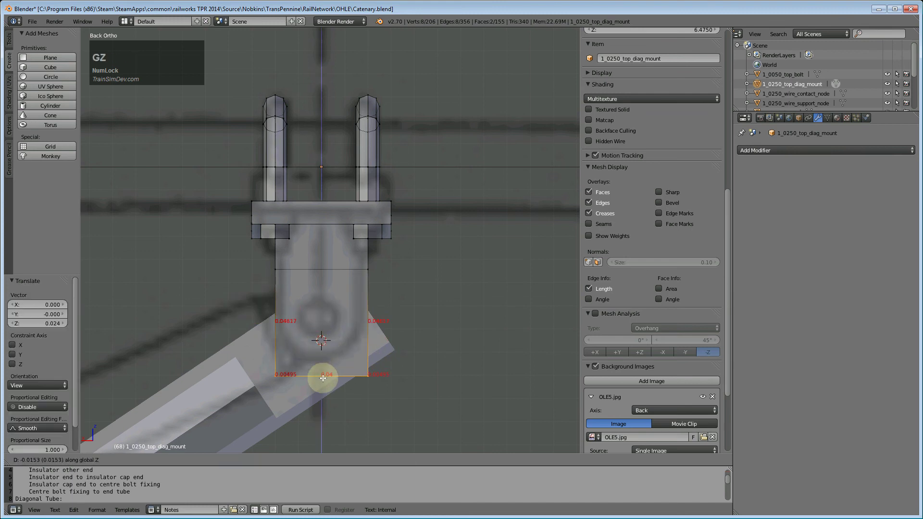
key("KP_0")
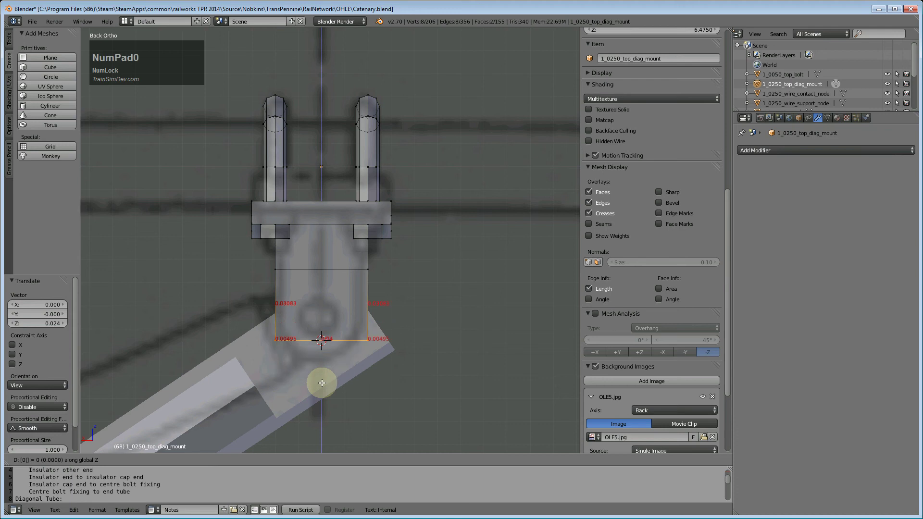
key("KP_2")
key("KP_1")
key("KP_Subtract")
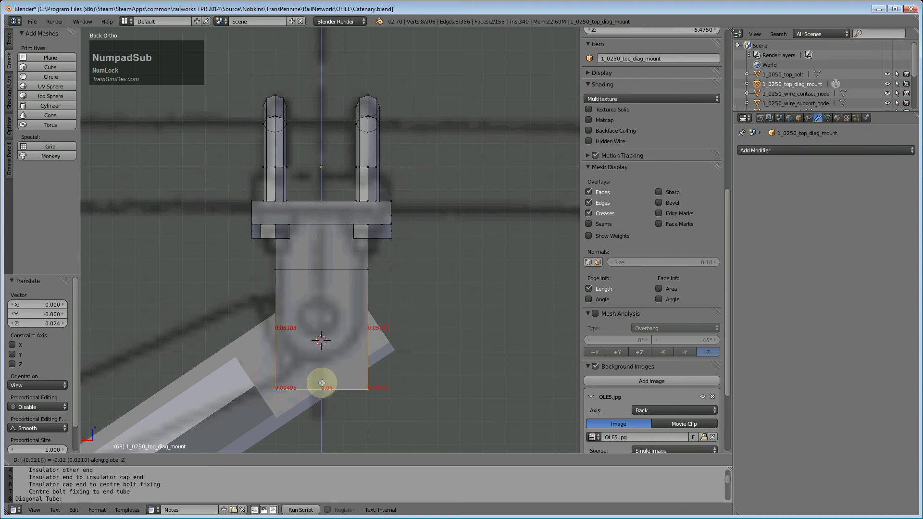
scroll(453, 392, "down", 1)
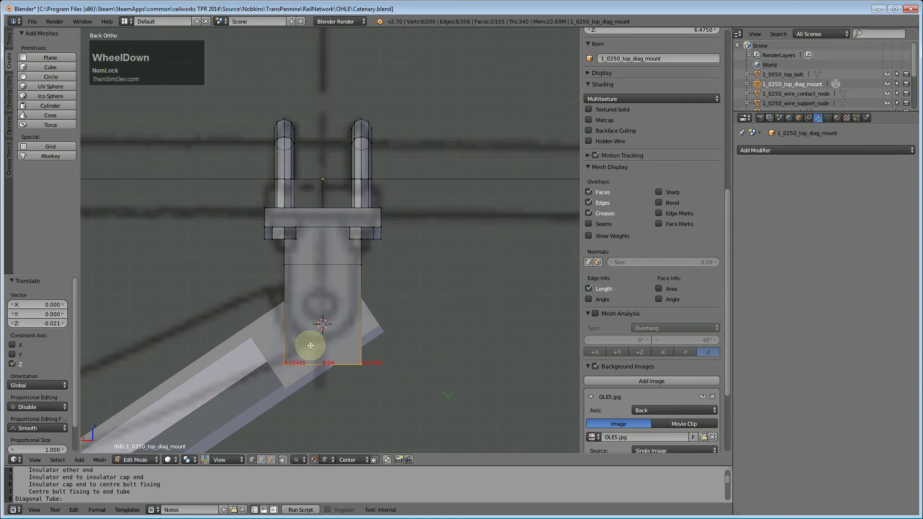
mouse_move(407, 371)
middle_mouse_down()
mouse_move(283, 363)
mouse_move(497, 345)
mouse_move(414, 359)
middle_mouse_up()
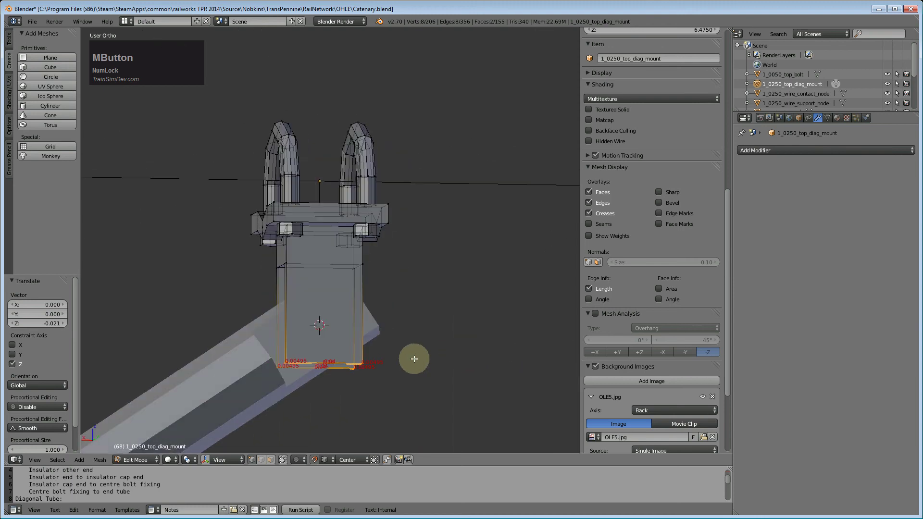
Unhide the top tube, clear the mesh selection, and inspect how the mount fits between the top tube and the diagonal tube
key("ctrl+KP_1")
scroll(412, 358, "down", 3)
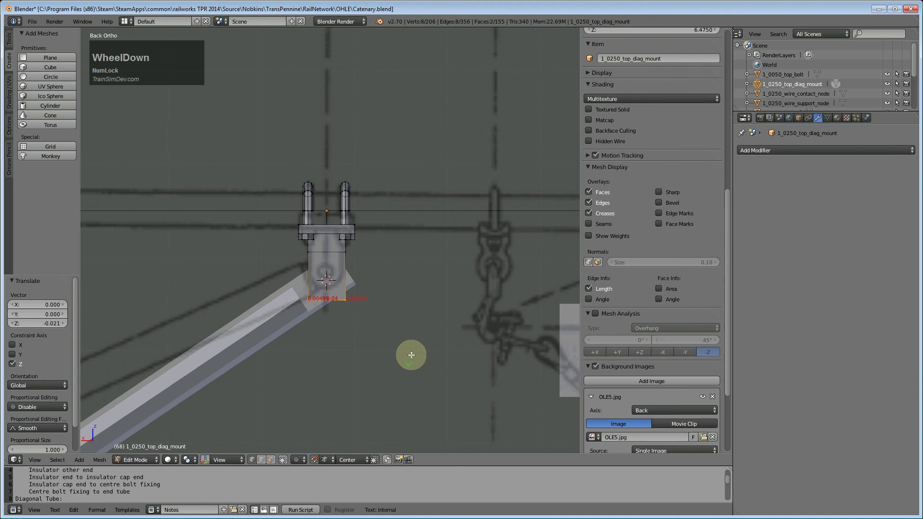
left_click_drag(914, 73, 914, 104)
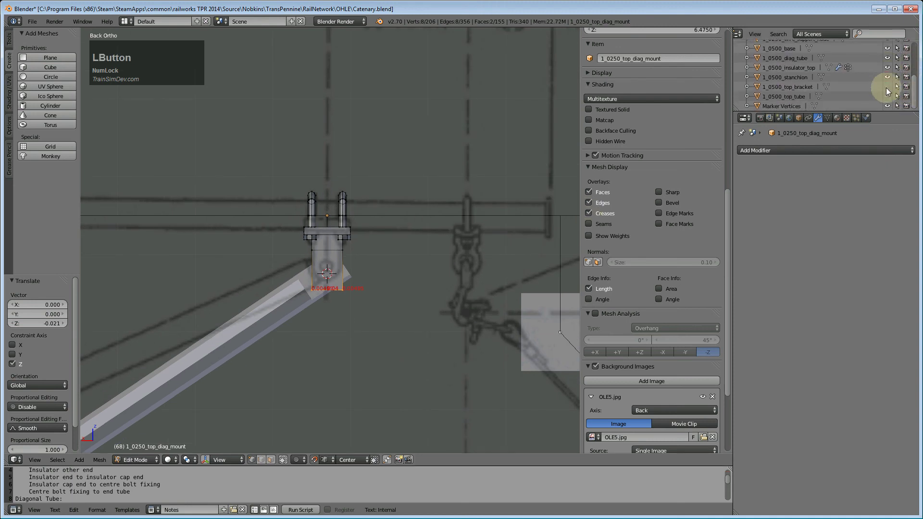
left_click(887, 98)
middle_click_drag(428, 278, 361, 344)
key("a")
scroll(450, 311, "down", 5)
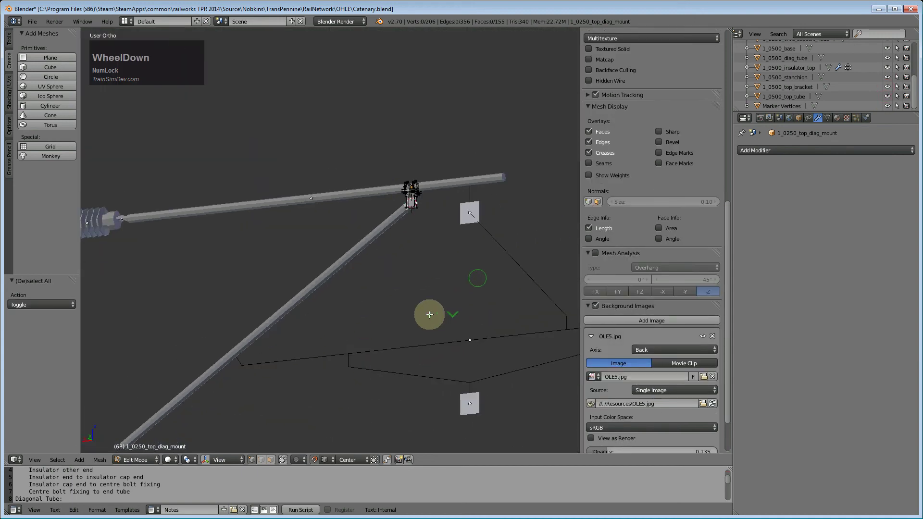
middle_click_drag(436, 256, 351, 340, "shift")
scroll(369, 278, "up", 4)
middle_click_drag(375, 274, 433, 251)
scroll(333, 361, "up", 4)
scroll(445, 315, "up", 2)
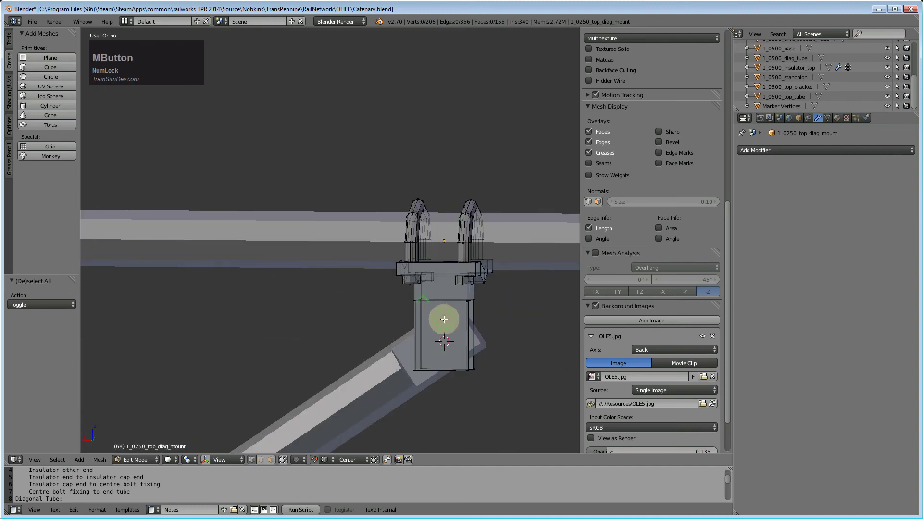